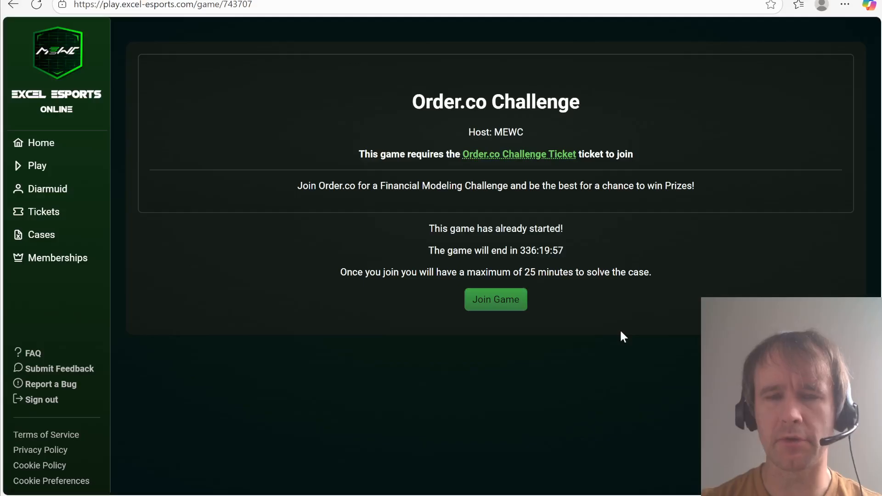
Join the Order.co Challenge game, confirm the 25-minute attempt, and download The Toy Tycoon case file
click(636, 277)
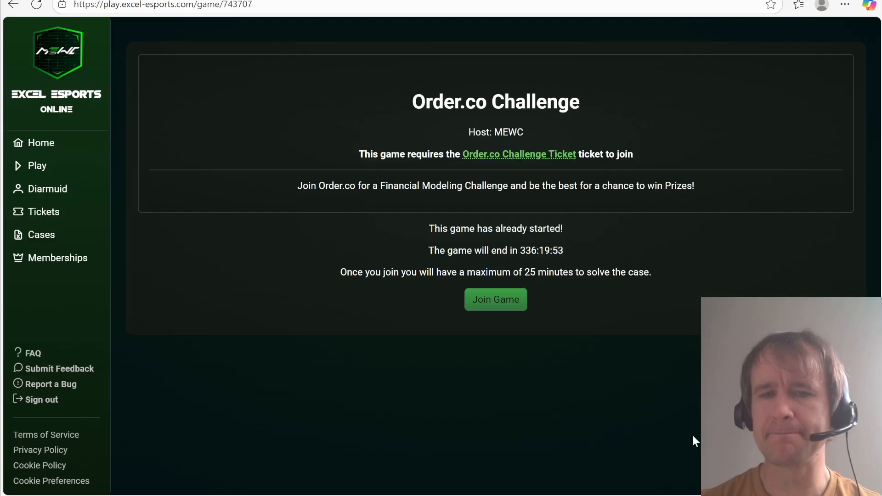
click(493, 300)
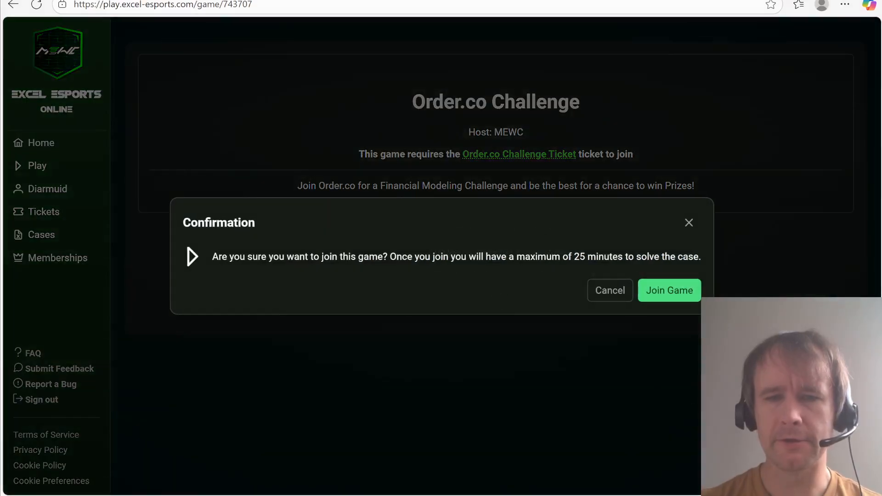
click(663, 292)
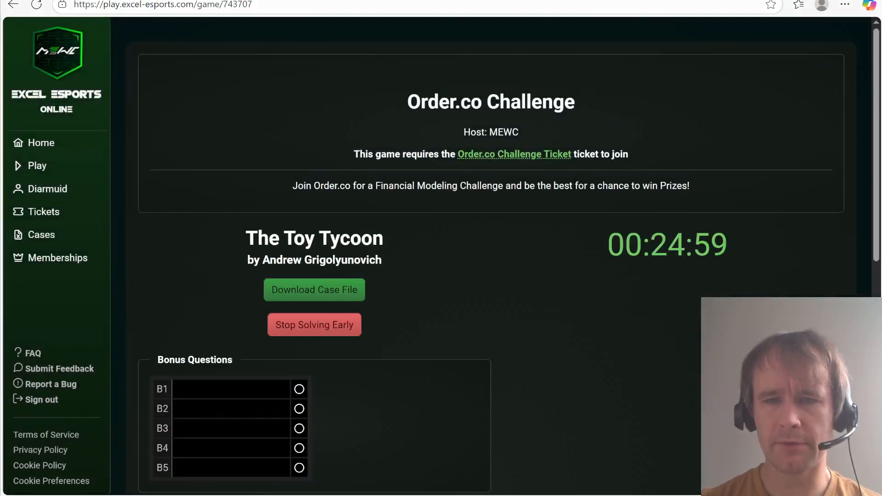
click(330, 292)
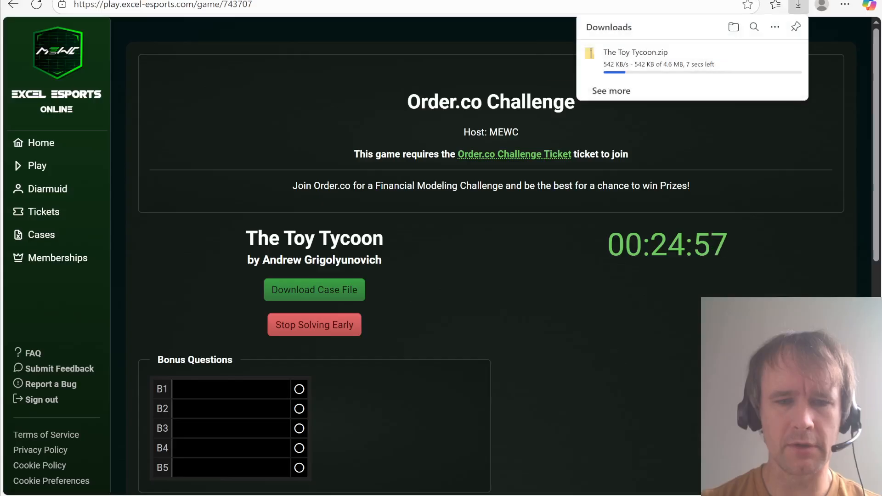
Switch to File Explorer, open The Toy Tycoon.zip from Downloads, and open its Case Materials and Questions PDFs
click(315, 495)
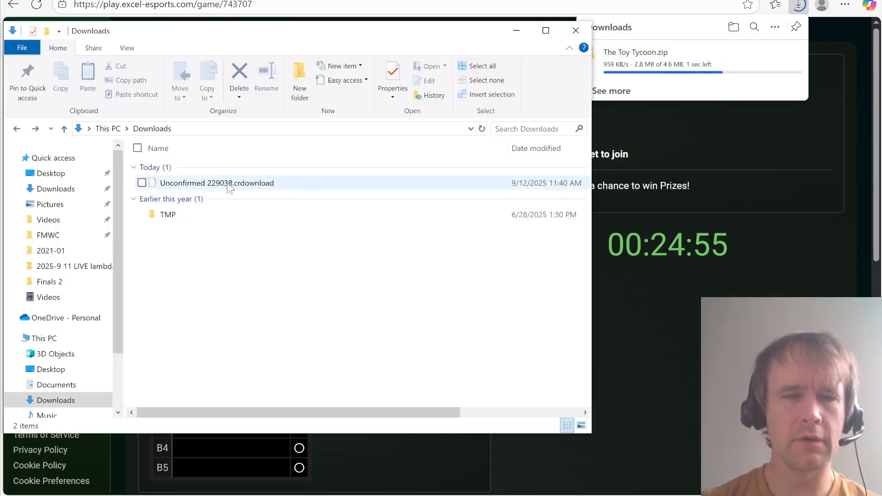
click(233, 184)
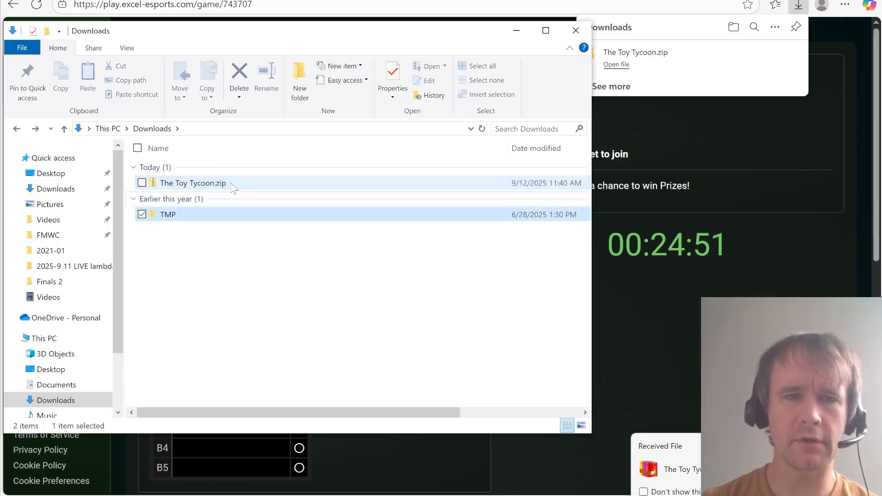
click(230, 183)
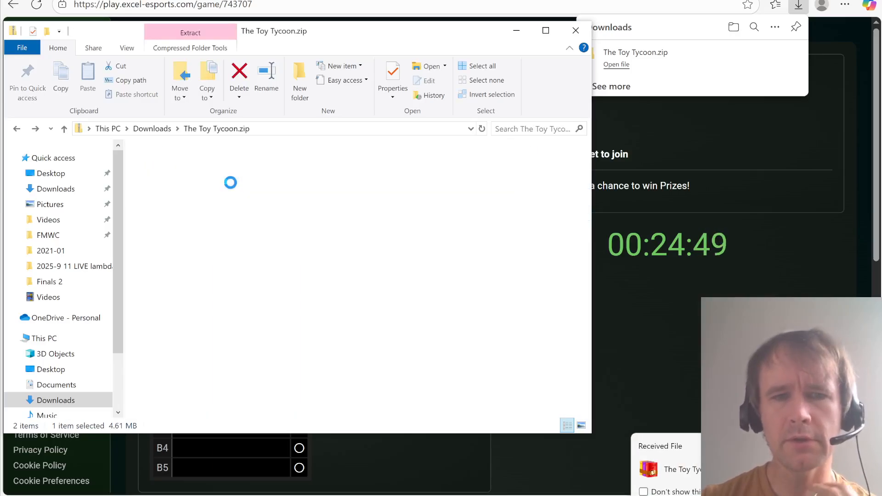
click(233, 184)
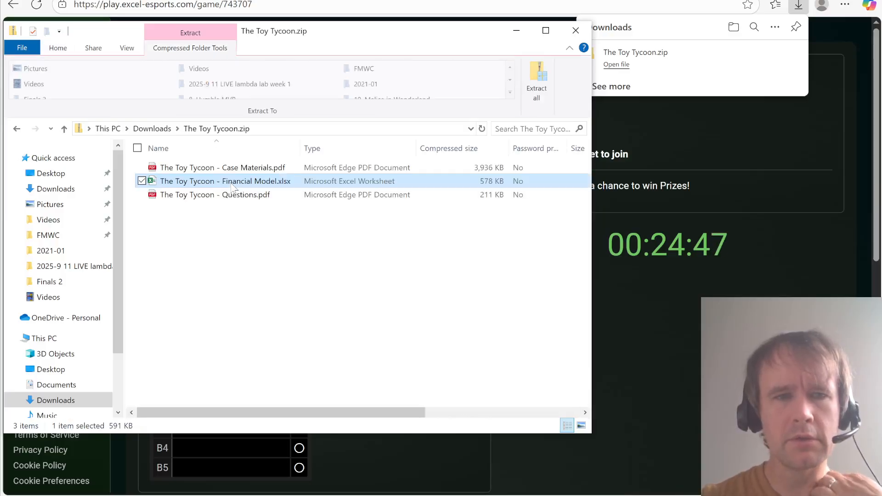
key(Up)
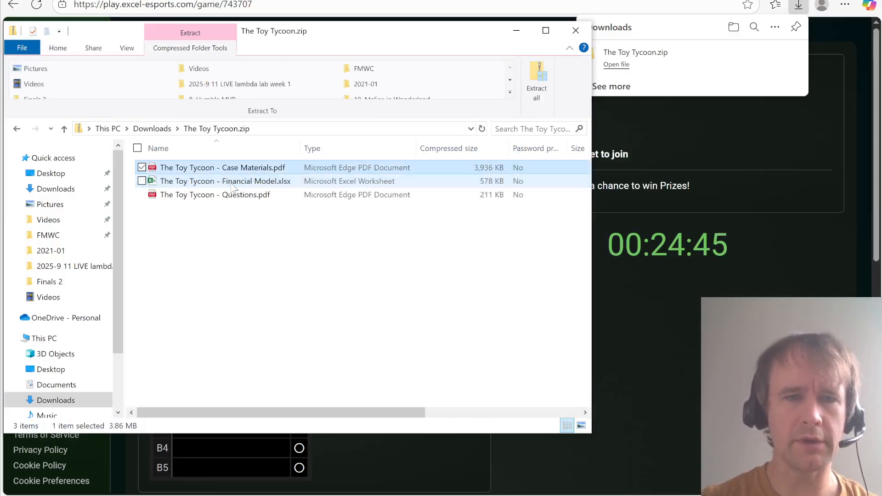
key(Return)
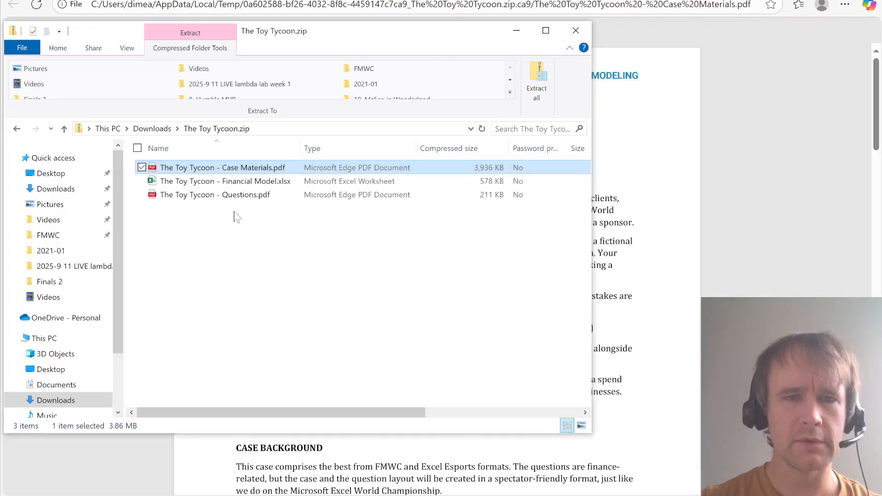
click(223, 201)
key(Return)
Open The Toy Tycoon - Financial Model.xlsx from the archive in Excel and enable editing
key(alt+Tab)
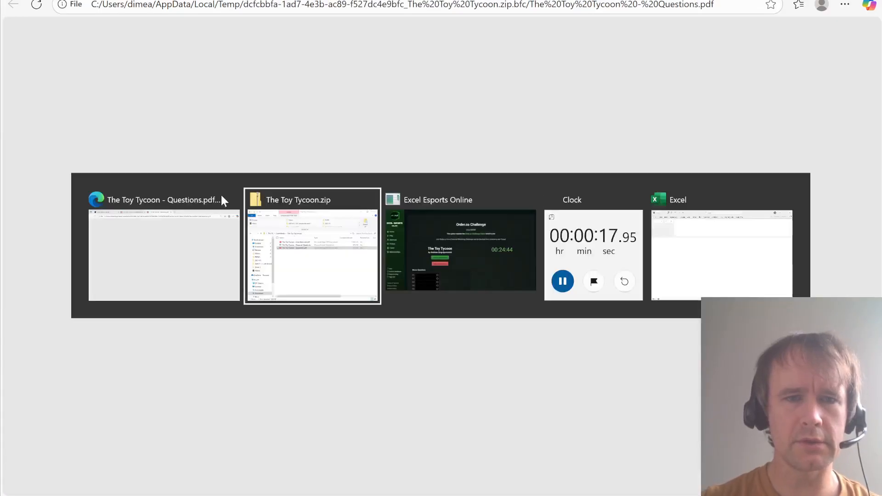
click(212, 183)
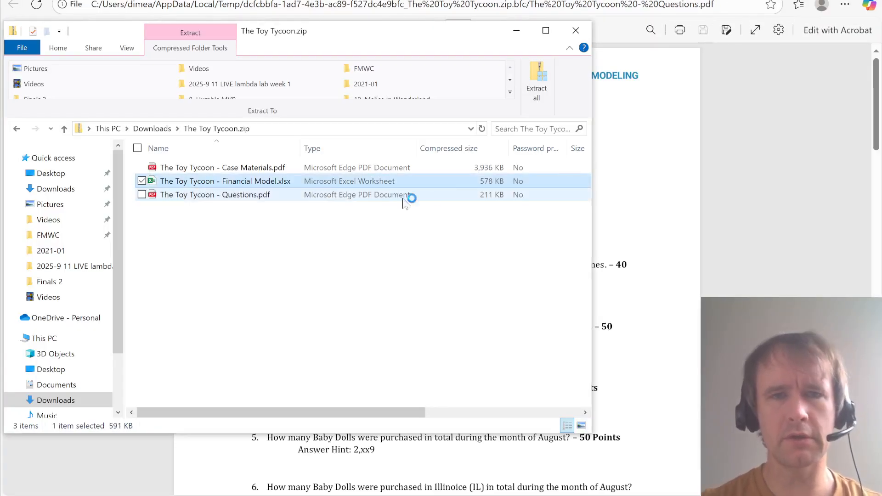
key(Return)
key(alt+Tab)
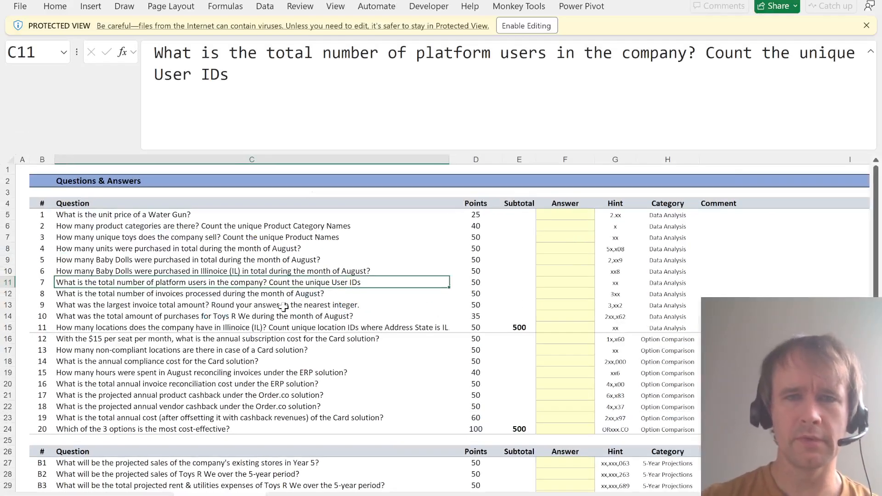
click(527, 25)
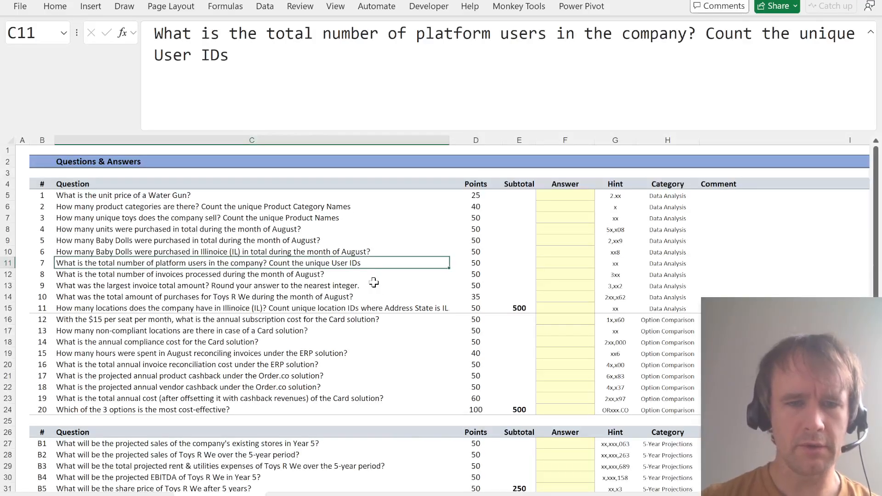
Look over the Questions & Answers sheet and the purchasing and projection assumptions on the following sheet
key(ctrl+Down)
key(ctrl+Down)
key(ctrl+Down)
click(188, 310)
key(ctrl+Home)
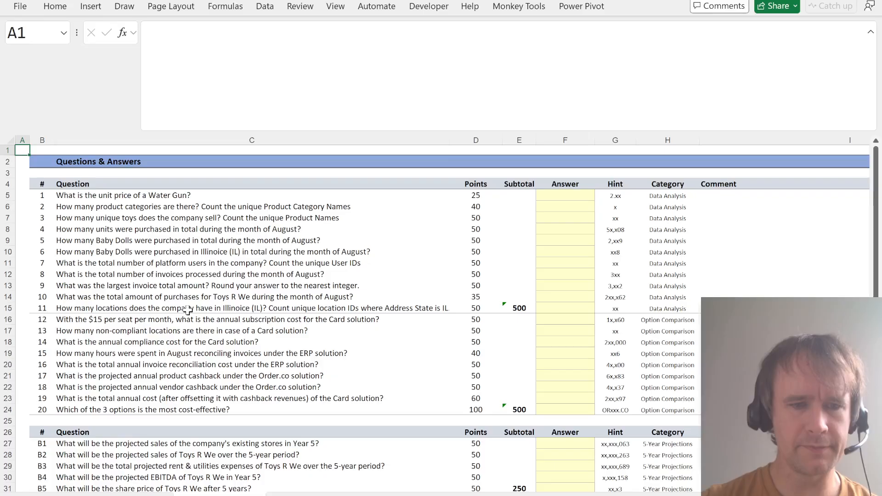
key(ctrl+Page_Down)
Switch to Edge and check the answer fields on the challenge page before returning to the Case Materials PDF
key(alt+Tab)
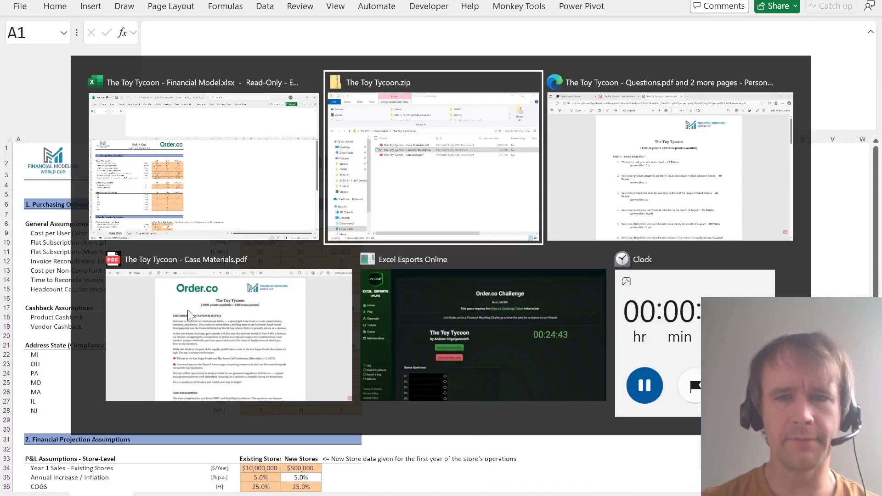
key(alt+Tab)
key(ctrl+Tab)
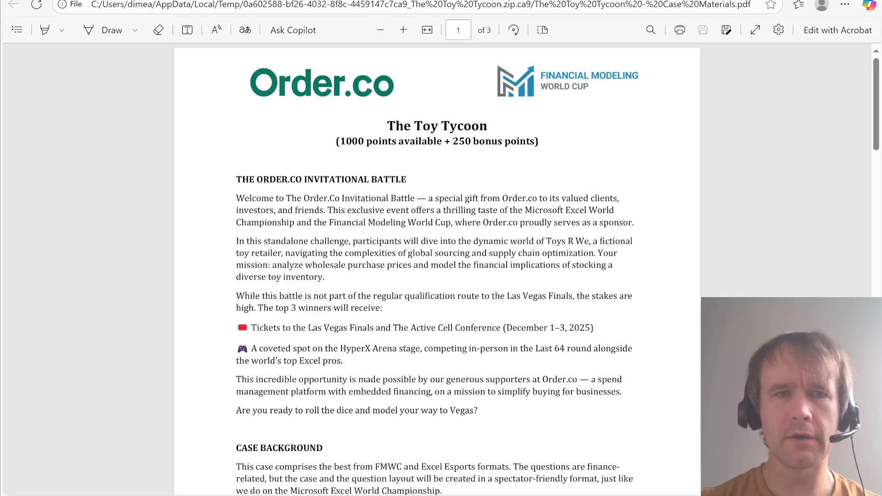
key(ctrl+Tab)
scroll(400, 335, down, 5)
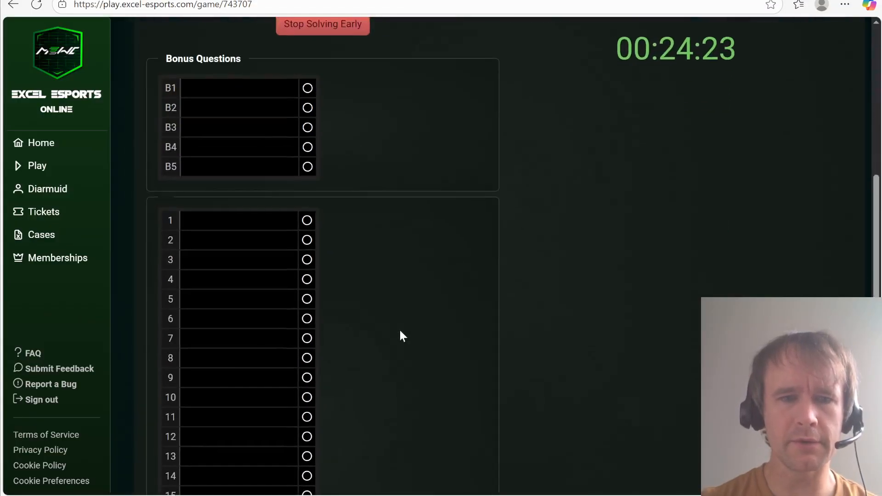
scroll(402, 335, up, 2)
key(ctrl+shift+Tab)
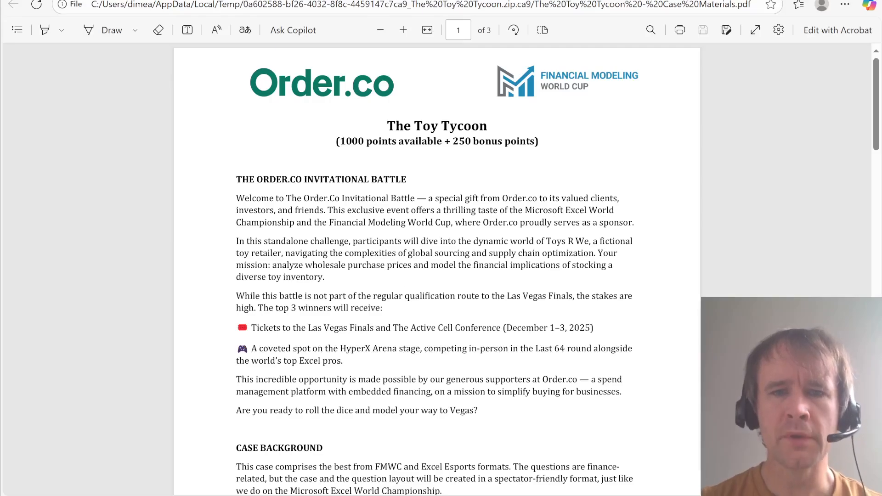
Mark the paragraphs under The Order.co Invitational Battle as read with diagonal strokes using the Draw pen
click(110, 30)
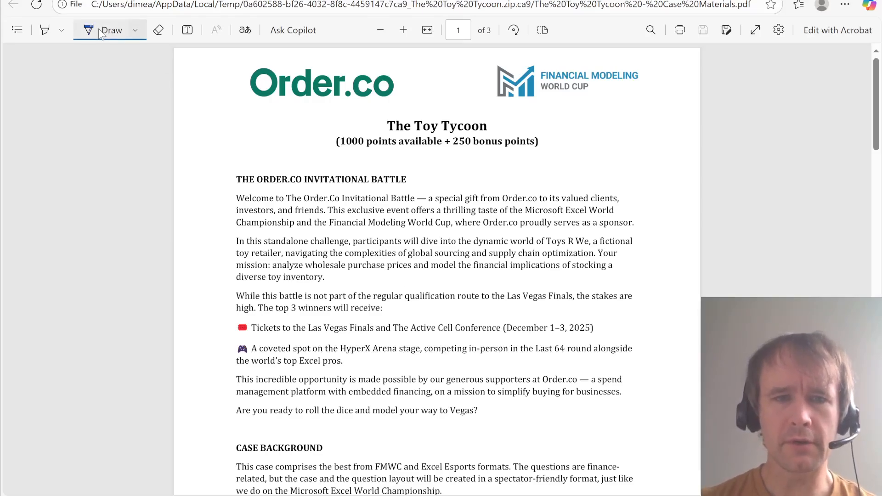
drag(416, 224, 496, 183)
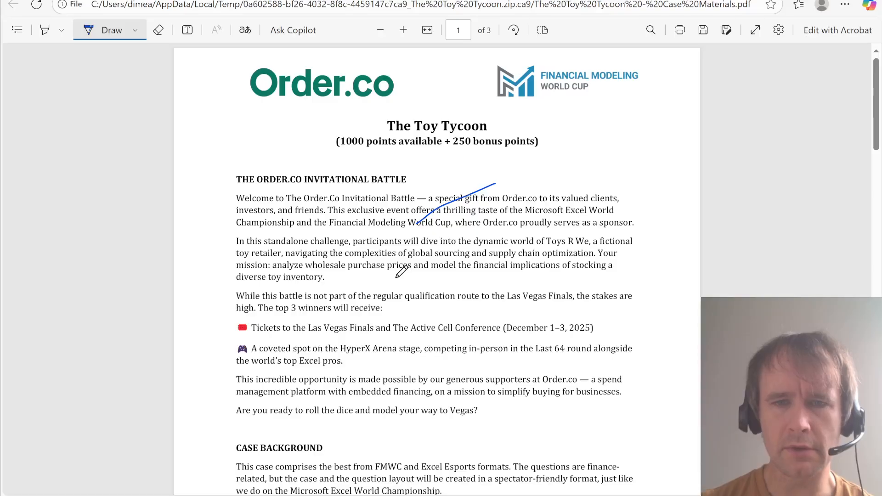
drag(395, 278, 461, 225)
scroll(418, 313, down, 1)
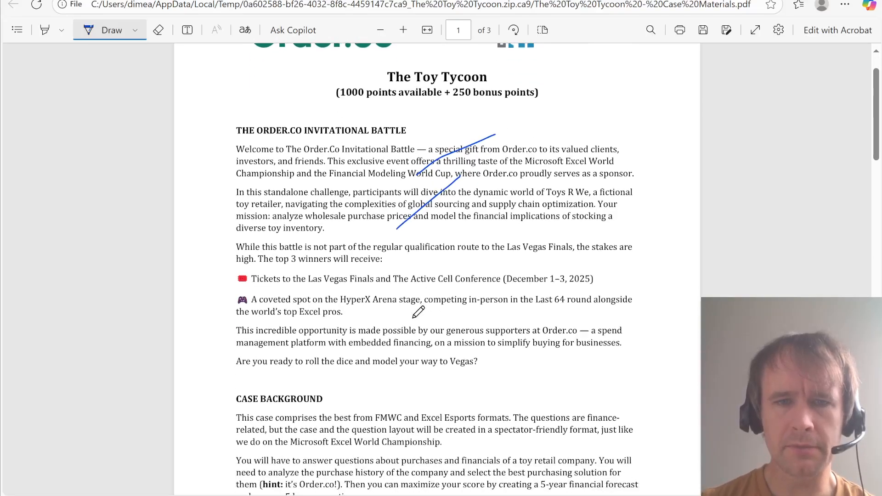
drag(382, 320, 483, 205)
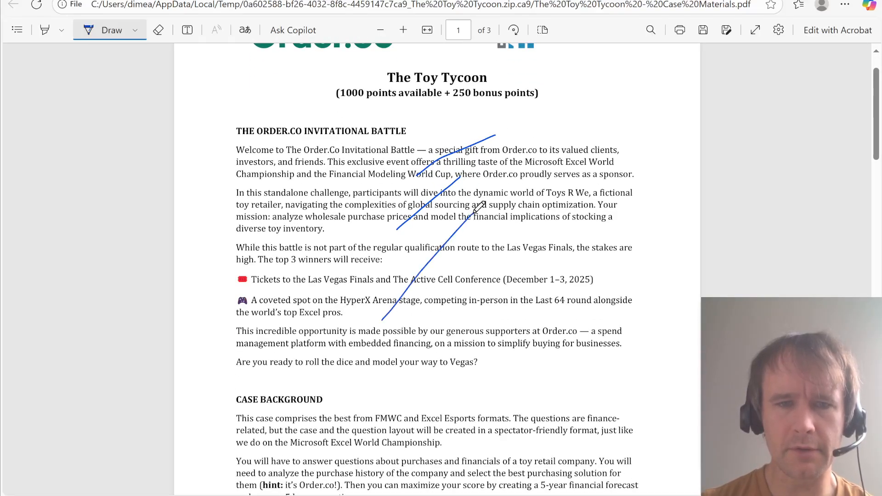
scroll(447, 325, down, 2)
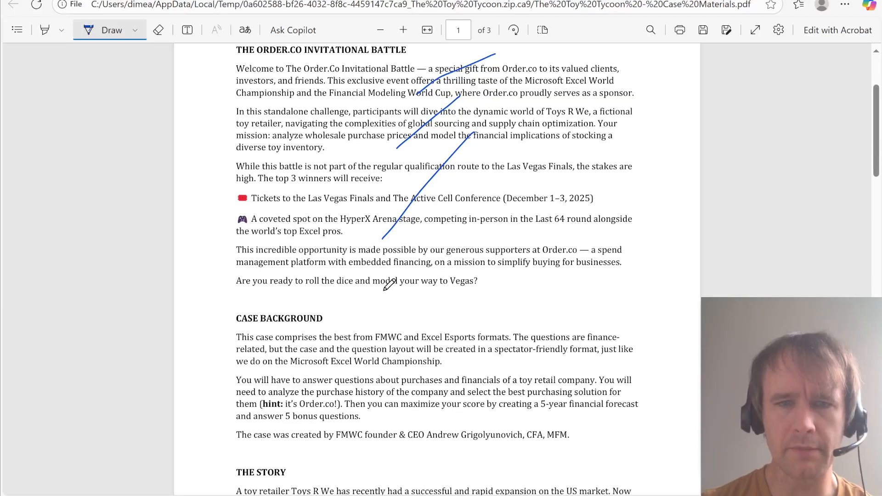
drag(385, 291, 455, 226)
Draw a diagonal stroke through each of the three Case Background paragraphs to mark them as read
scroll(450, 327, down, 4)
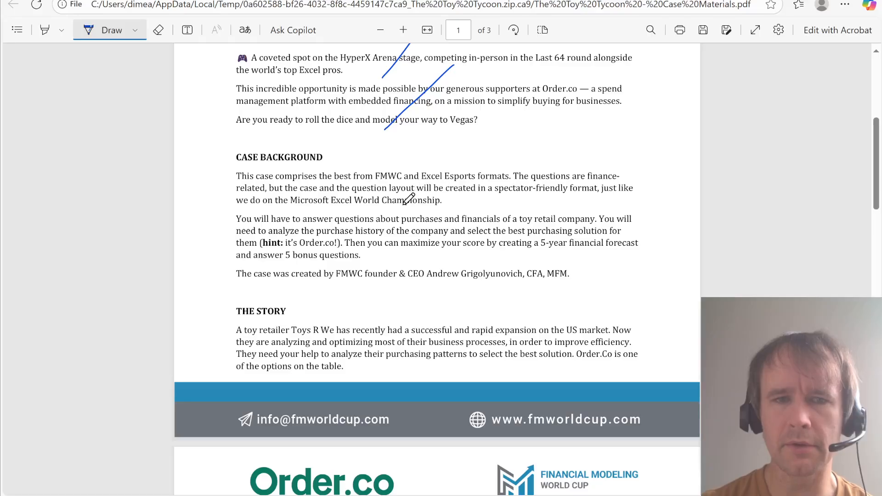
drag(403, 206, 454, 159)
scroll(439, 254, down, 1)
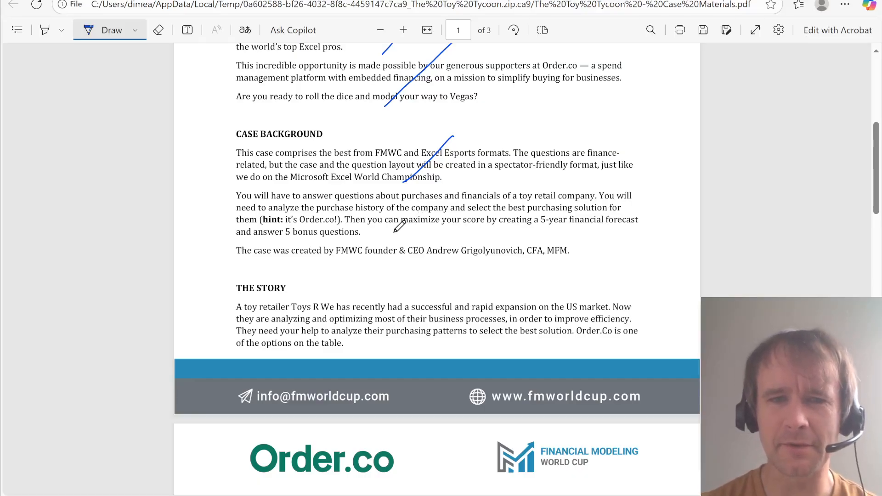
drag(389, 233, 452, 181)
drag(403, 265, 465, 221)
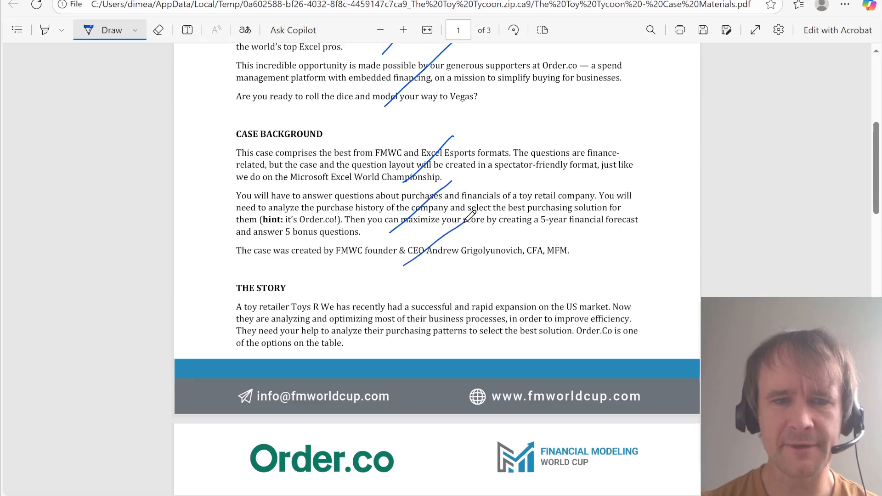
Read on through The Story and Financial Model sections, striking the paragraph about 20 questions and 5 bonus questions with the pen
scroll(451, 294, down, 3)
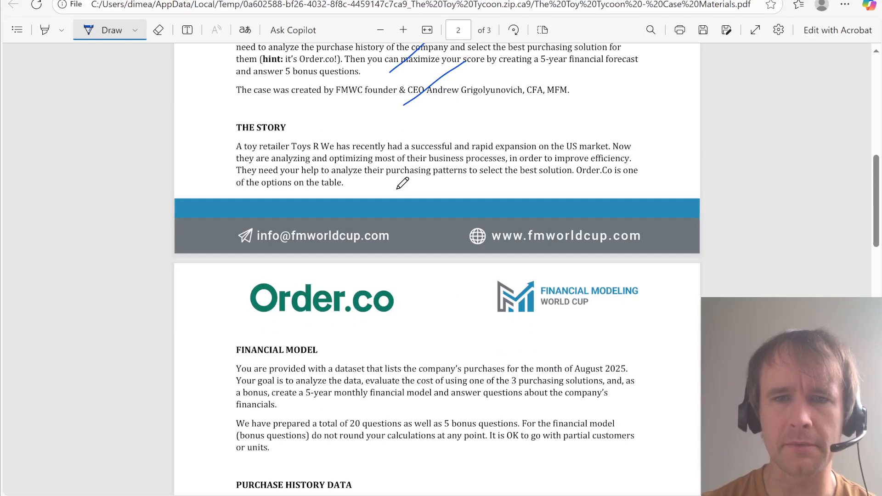
scroll(425, 348, down, 3)
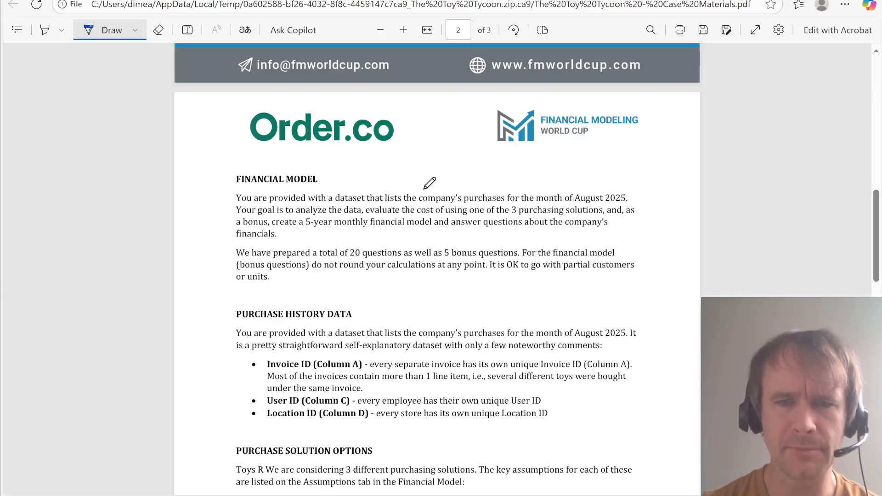
scroll(429, 183, down, 1)
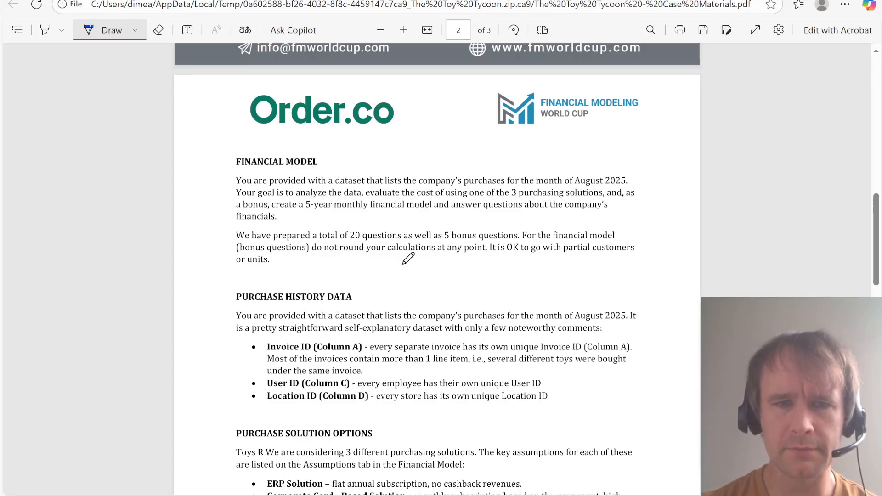
drag(403, 264, 432, 228)
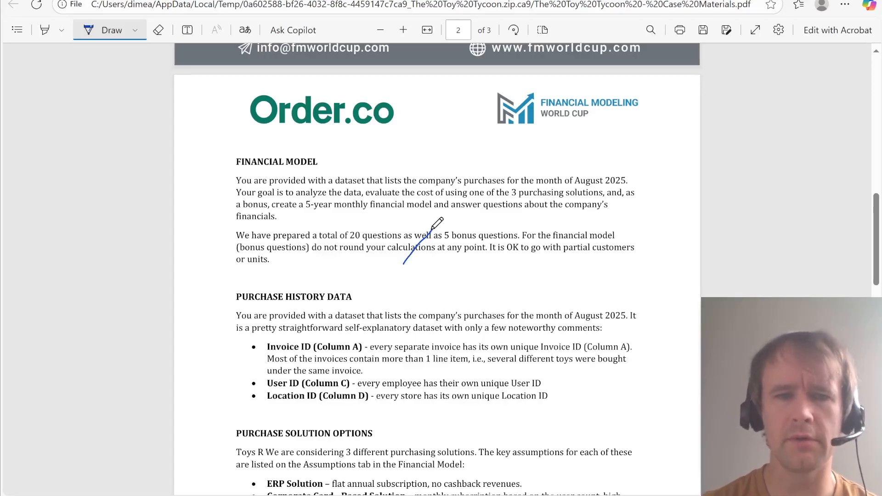
scroll(432, 228, down, 2)
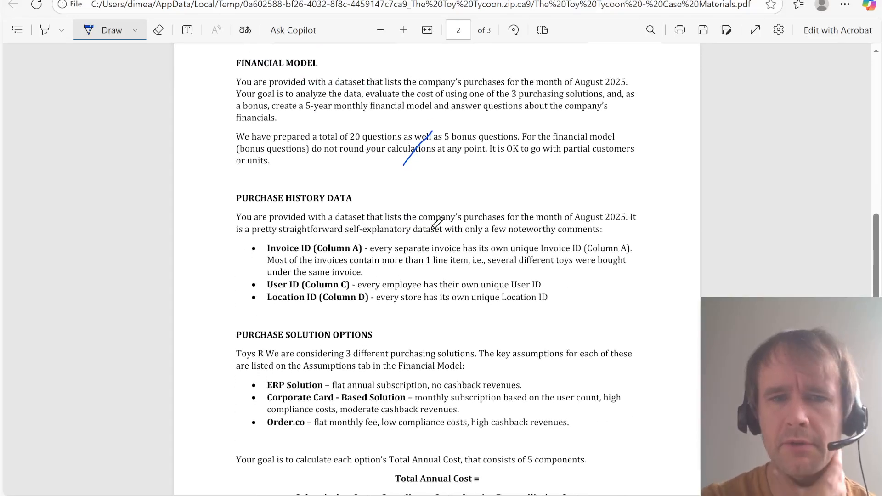
scroll(435, 220, down, 1)
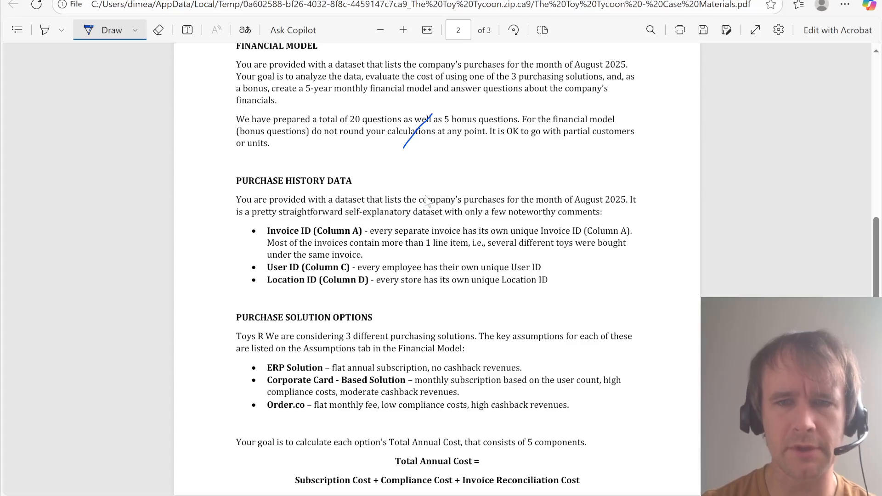
Switch to the Excel workbook and go to the Invoice ID header at the start of the purchase history data
key(alt+Tab)
key(alt+Tab)
key(alt+Tab)
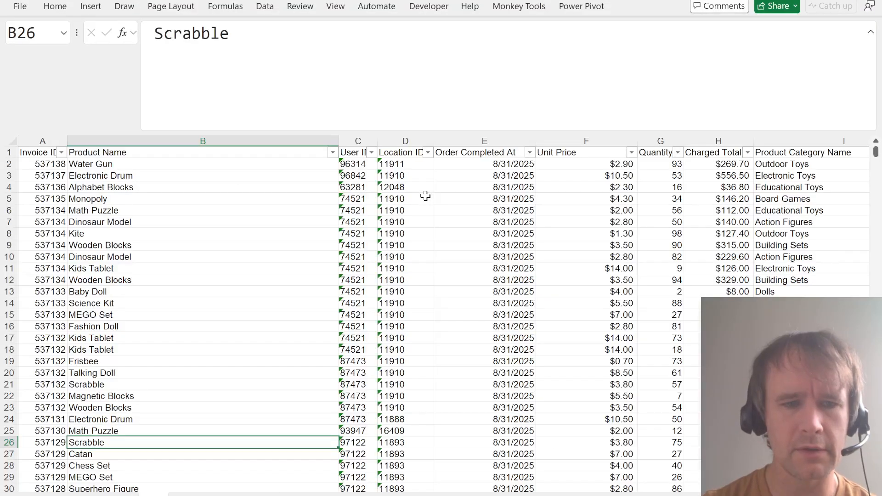
key(ctrl+Home)
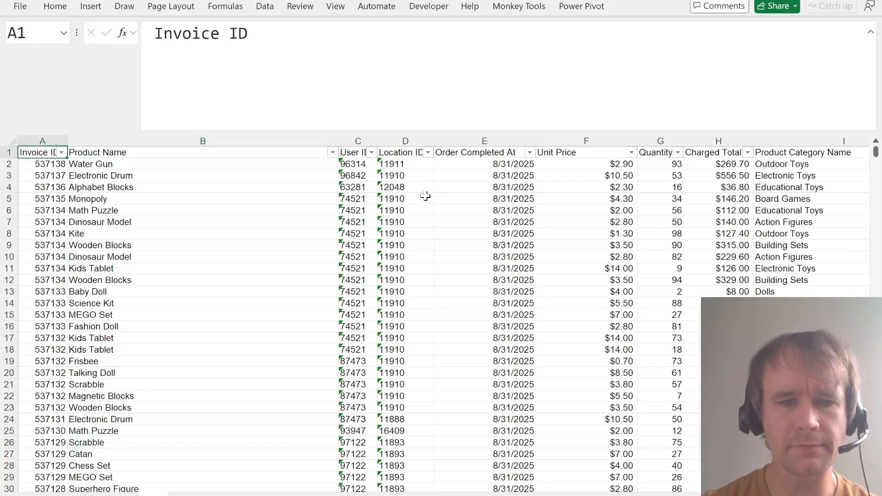
Copy the invoice IDs in A2:A1001 of the purchase data and go to the empty cell A1003 below them
key(alt+Tab)
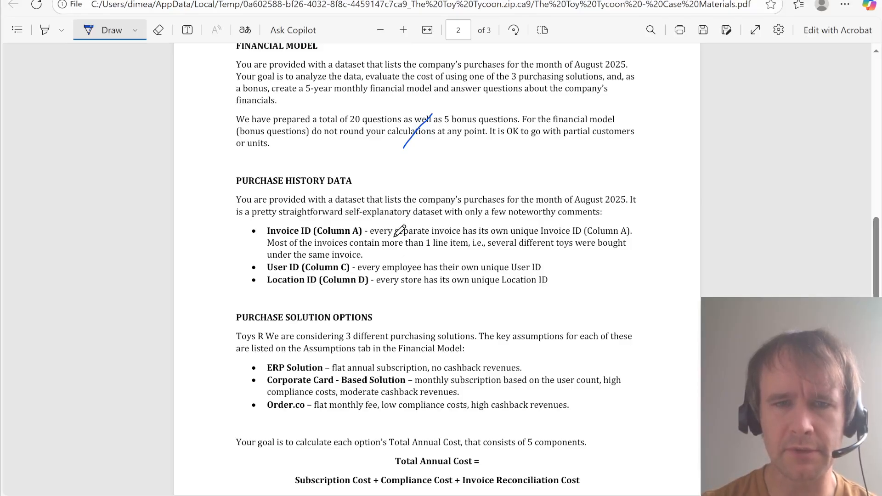
key(alt+Tab)
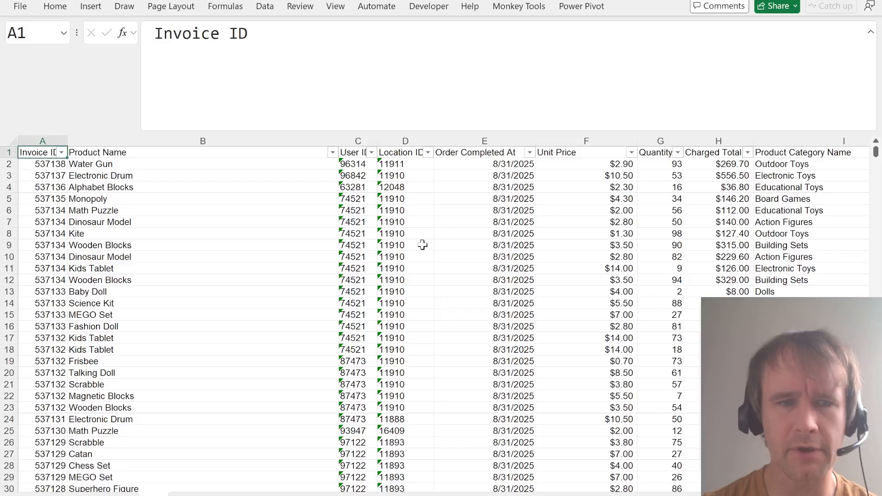
key(Down)
key(ctrl+shift+Down)
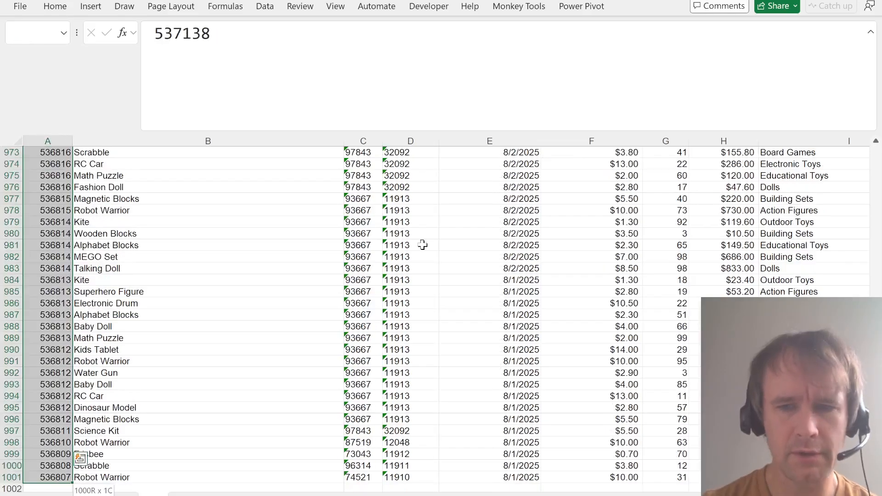
key(ctrl+c)
key(ctrl+Down)
key(Down)
key(Down)
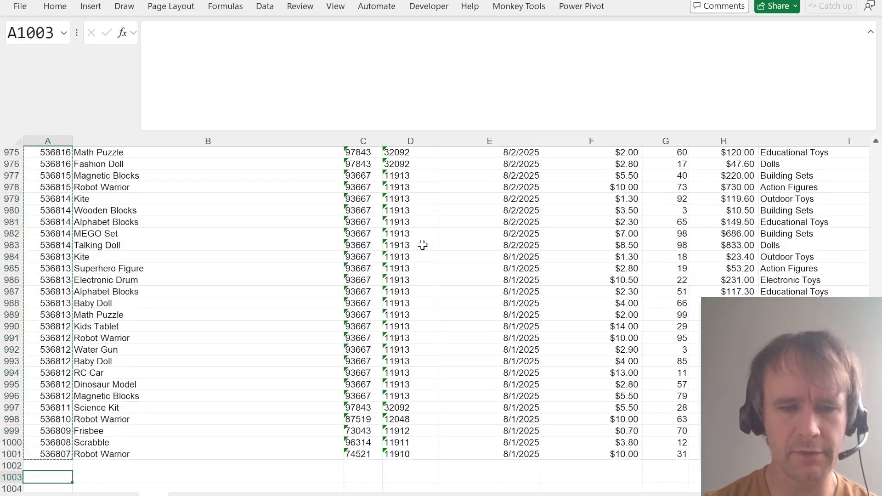
Count the unique invoice IDs in A1003 with =ROWS(UNIQUE(A2:A1001)), and clear the cell after checking it
text(=rows(uni)
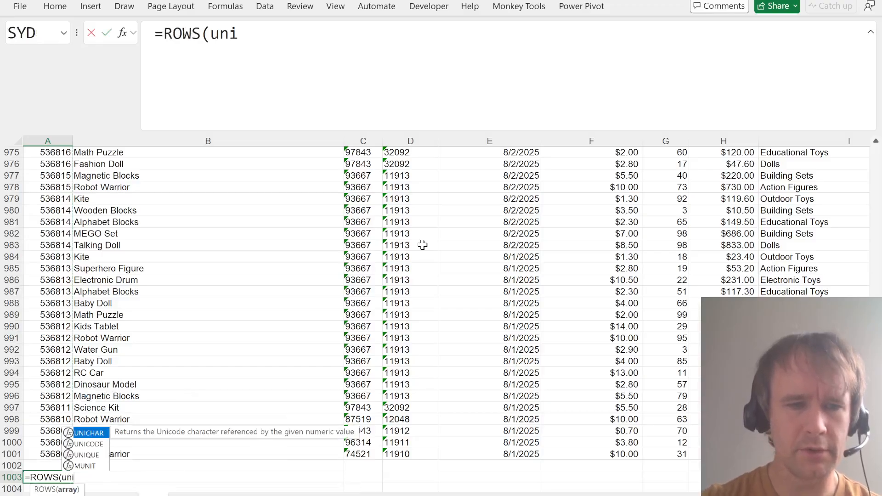
key(Down)
key(Down)
key(Tab)
key(Up)
key(Up)
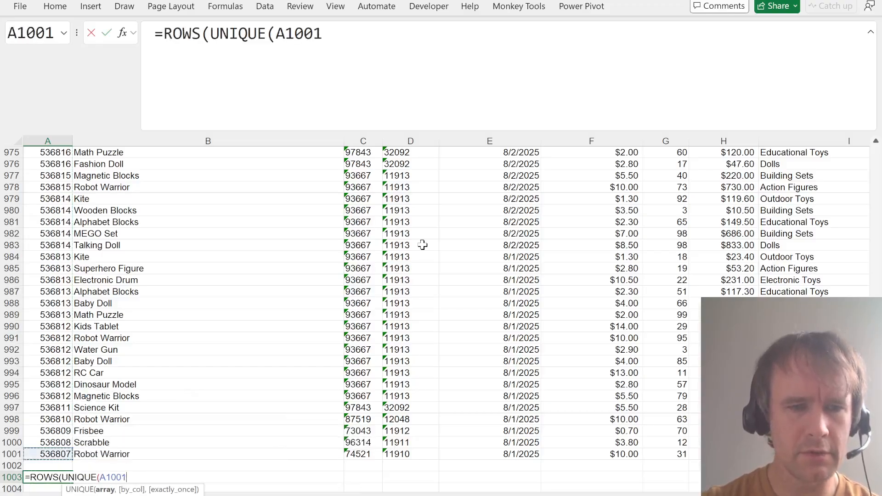
key(ctrl+shift+Up)
key(shift+Down)
text()))
key(Return)
key(Up)
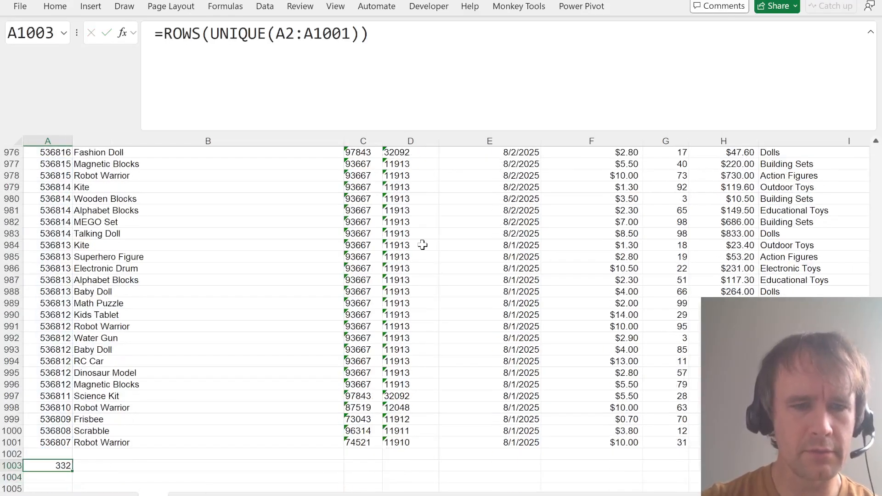
key(Delete)
Compare the column notes in the case materials with the data and read on through the Purchase Solution Options section
key(alt+Tab)
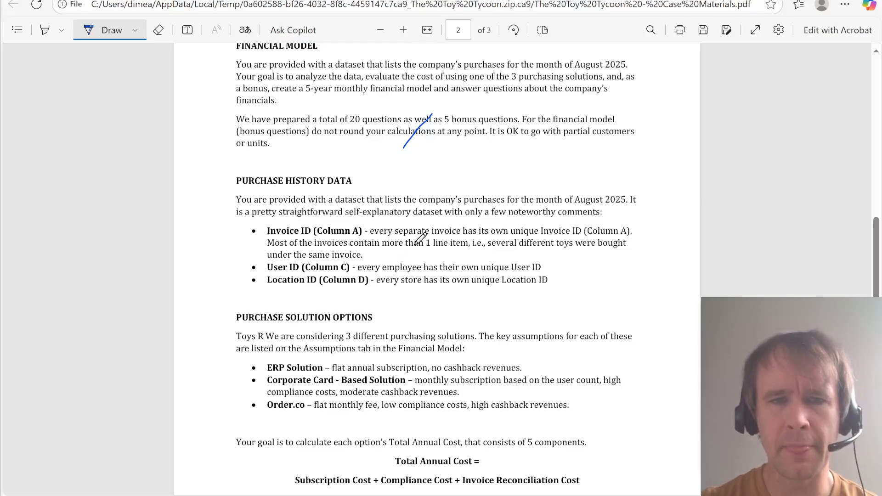
key(alt+Tab)
key(ctrl+Up)
key(ctrl+Up)
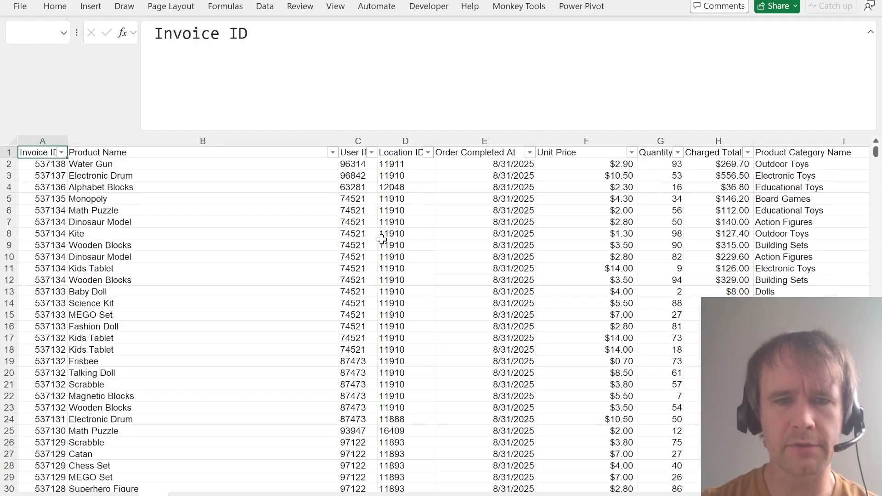
key(Down)
key(Right)
key(Right)
key(alt+Tab)
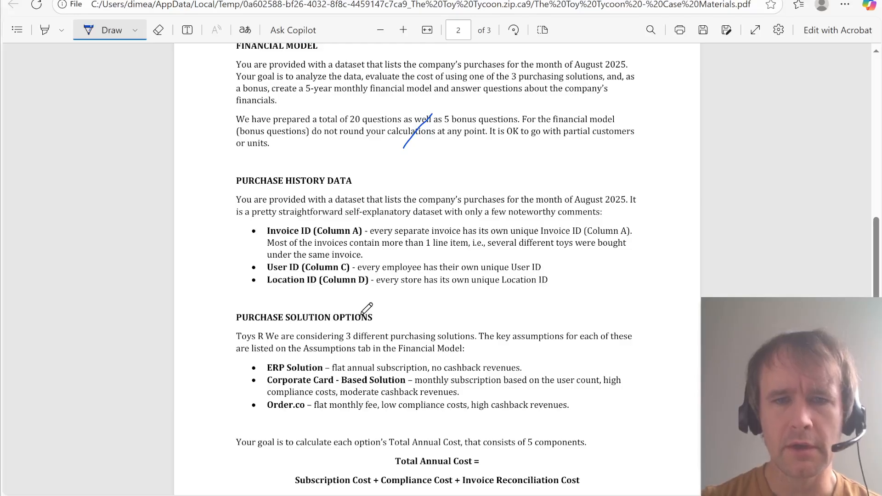
scroll(404, 298, down, 1)
scroll(404, 298, down, 2)
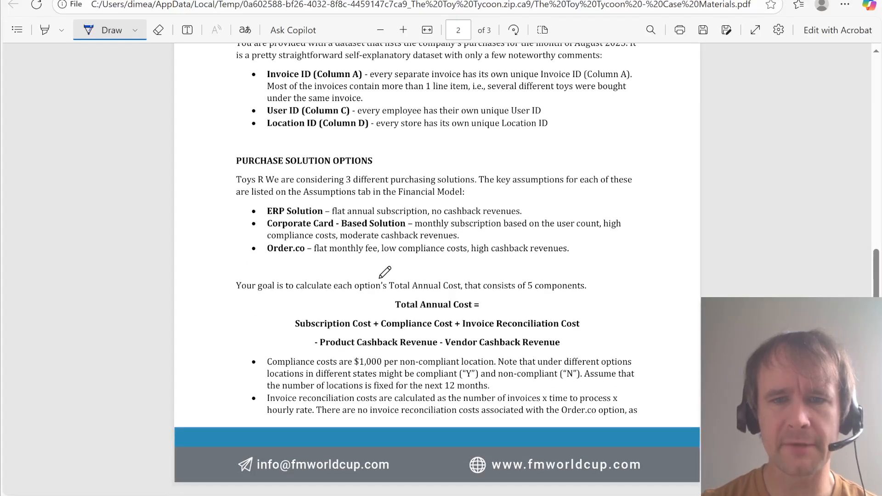
Look at question 1 in the Questions document and copy the Water Gun's unit price from F2 of the Data sheet
key(alt+Tab)
key(alt+Tab)
key(alt+Tab)
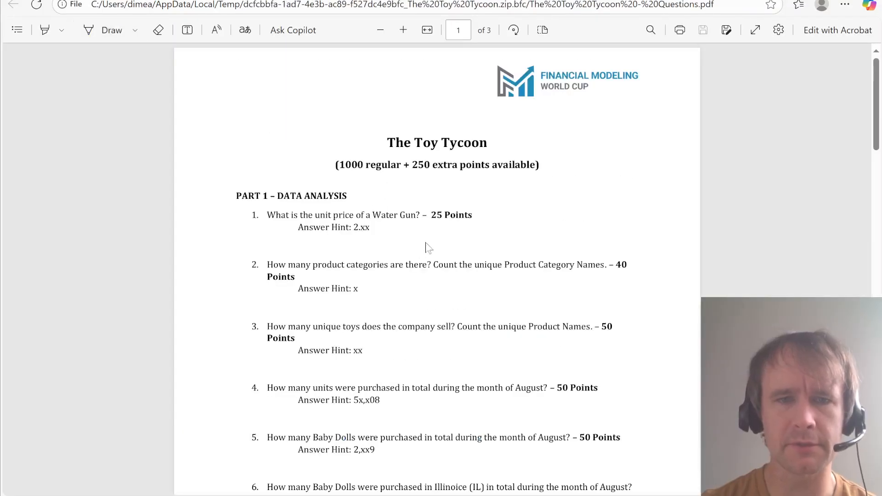
key(alt+Tab)
key(Home)
key(Right)
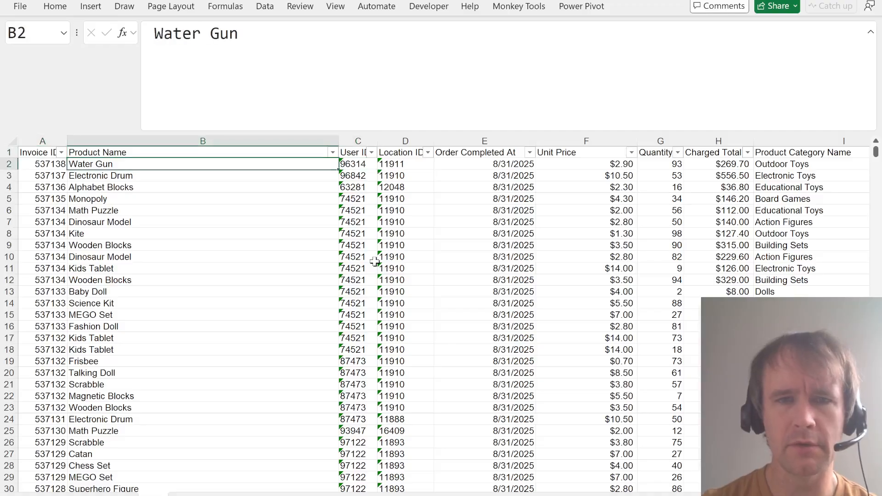
key(Right)
key(Right)
key(Right)
key(Right)
Paste the copied unit price as a value into F5, the answer cell for question 1 on the Questions & Answers sheet
key(ctrl+Page_Up)
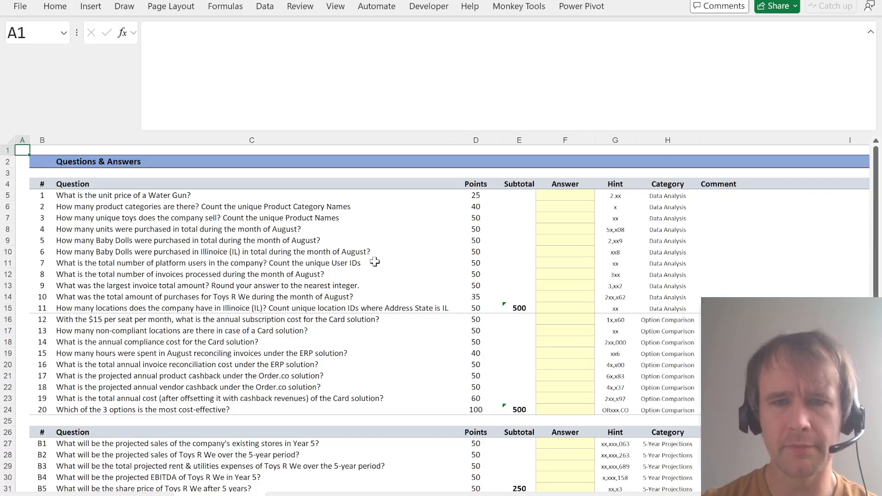
click(547, 196)
key(ctrl+alt+v)
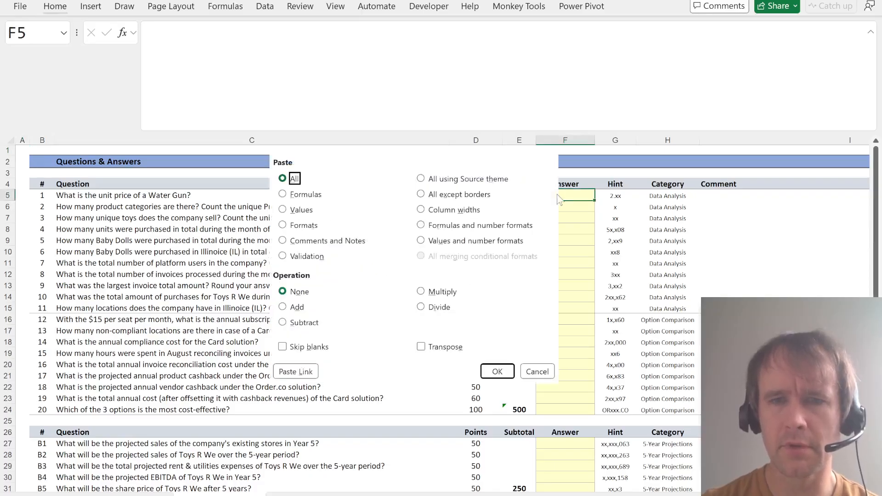
key(v)
key(Return)
key(Return)
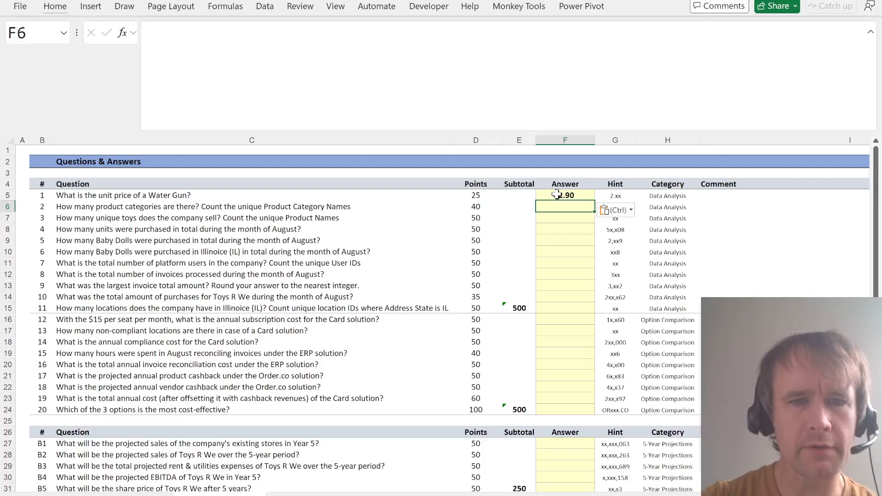
Answer question 2 in F6 by counting the unique product categories with =ROWS(UNIQUE(Data!I2:I1001))
text(=rows)
key(Tab)
text(uniq)
key(Tab)
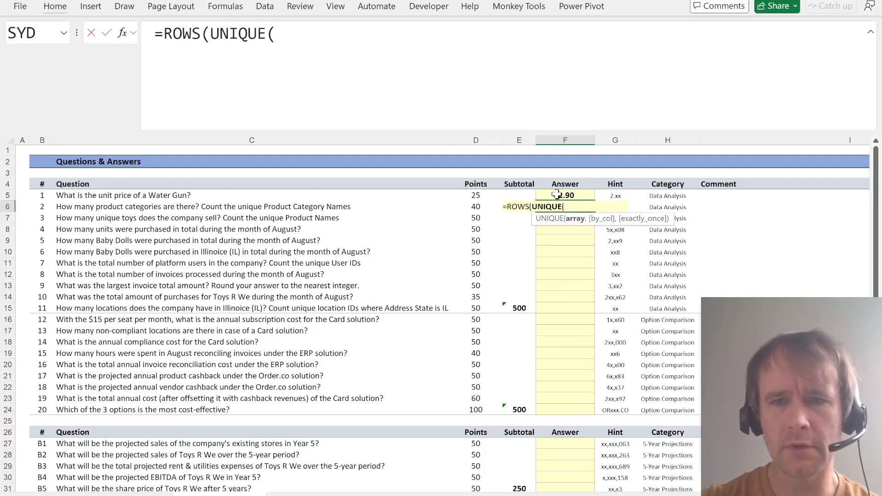
key(ctrl+Page_Down)
click(579, 165)
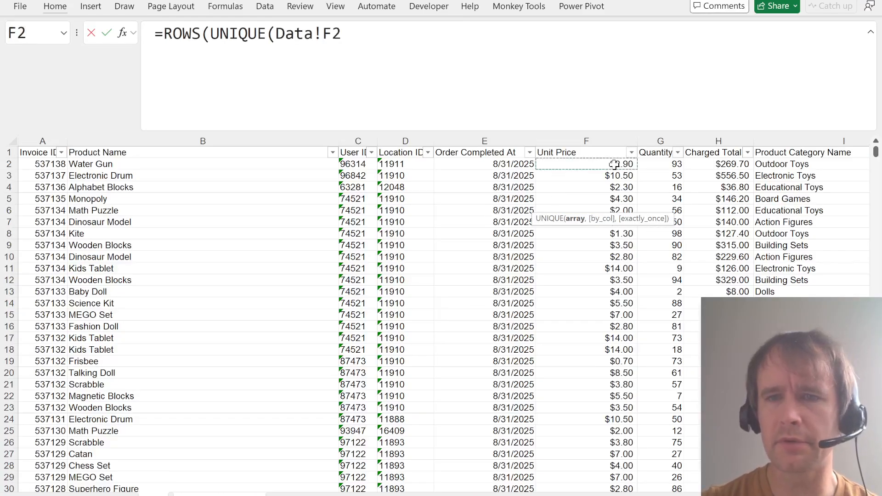
key(Right)
key(Right)
key(Right)
key(ctrl+shift+Down)
text()))
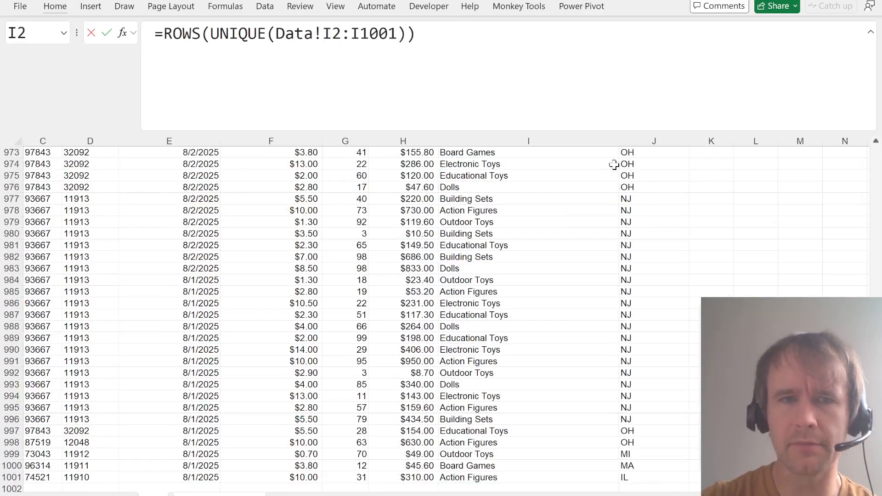
key(Return)
key(Up)
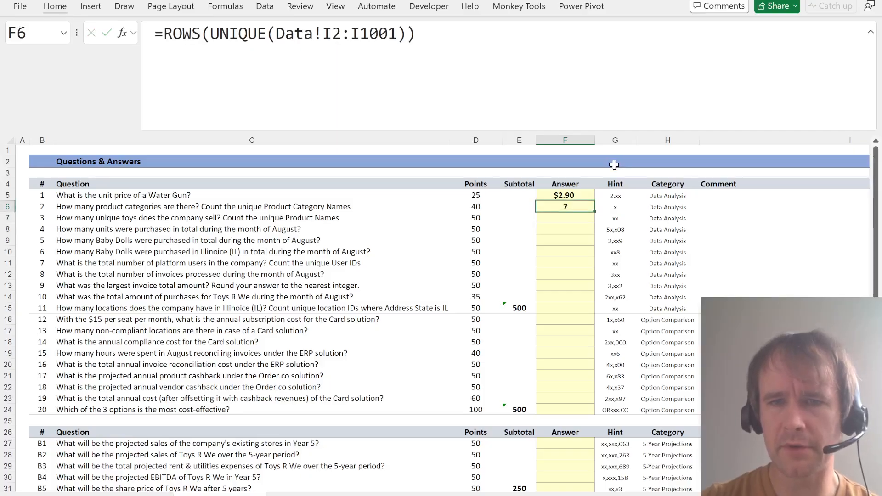
Convert the purchase data in A1:J1001 of the Data sheet into a table with headers
key(ctrl+Page_Down)
key(ctrl+Home)
key(ctrl+shift+End)
key(alt)
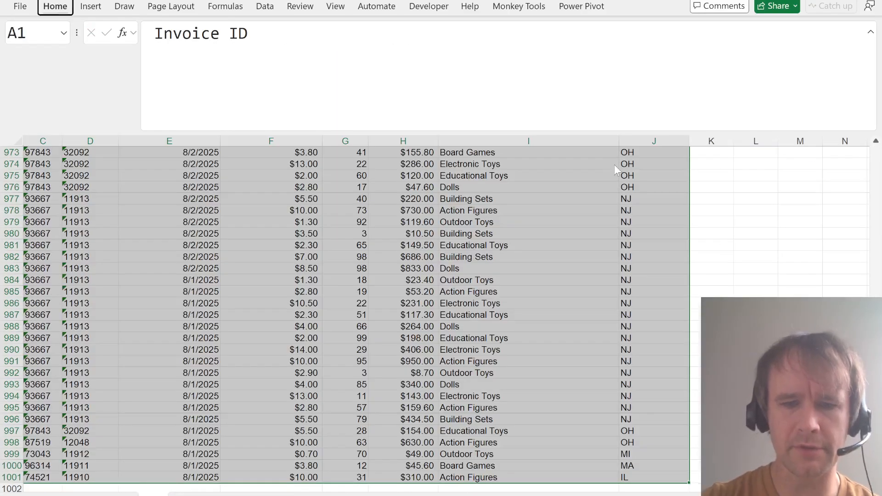
key(h)
key(t)
click(519, 222)
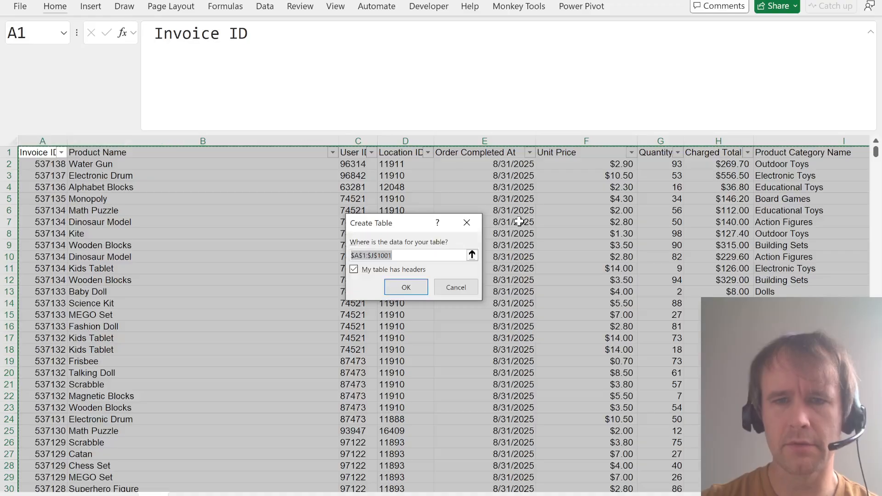
key(Return)
Check the next questions in the Questions document and fill the unique-count formula from F6 down to F7 for question 3
key(alt+Tab)
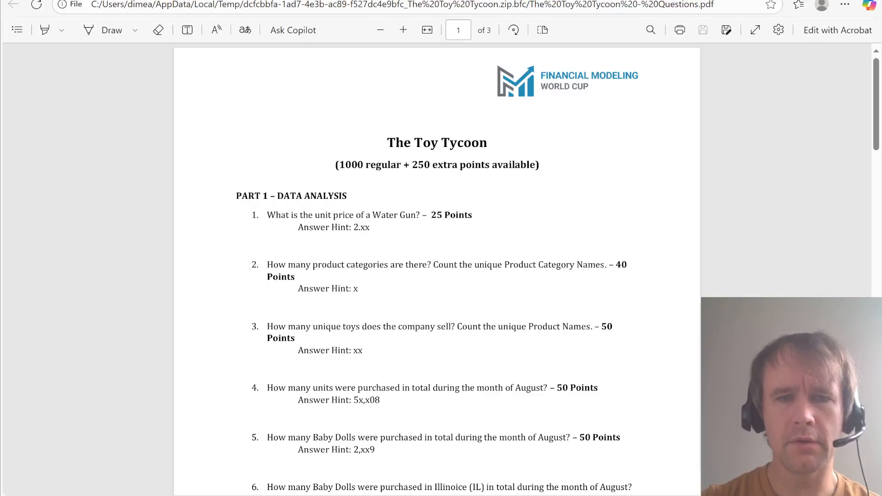
scroll(437, 267, down, 1)
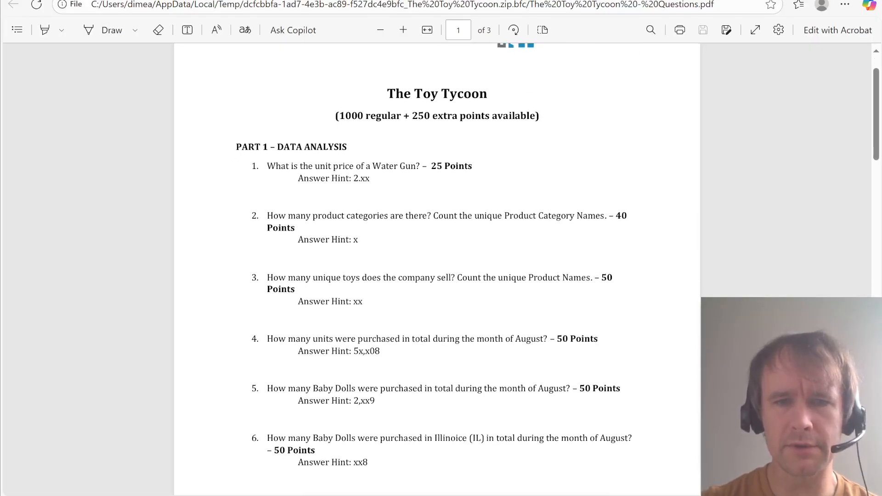
key(alt+Tab)
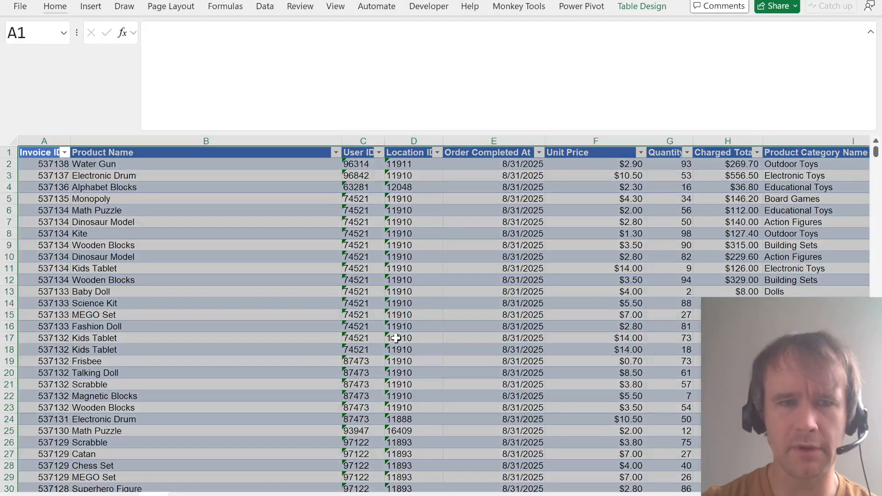
key(ctrl+Page_Down)
key(Down)
key(ctrl+d)
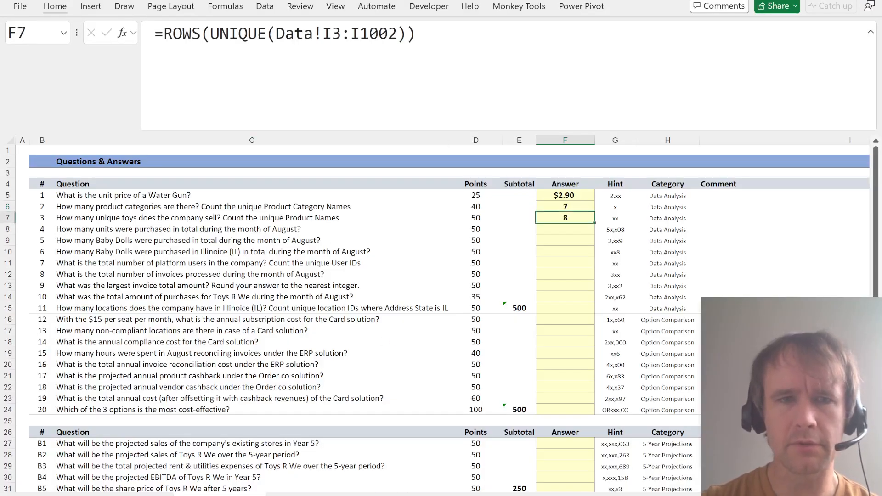
Change the range in F7's formula to the table's Product Name column, giving =ROWS(UNIQUE(Table1[Product Name]))
click(276, 34)
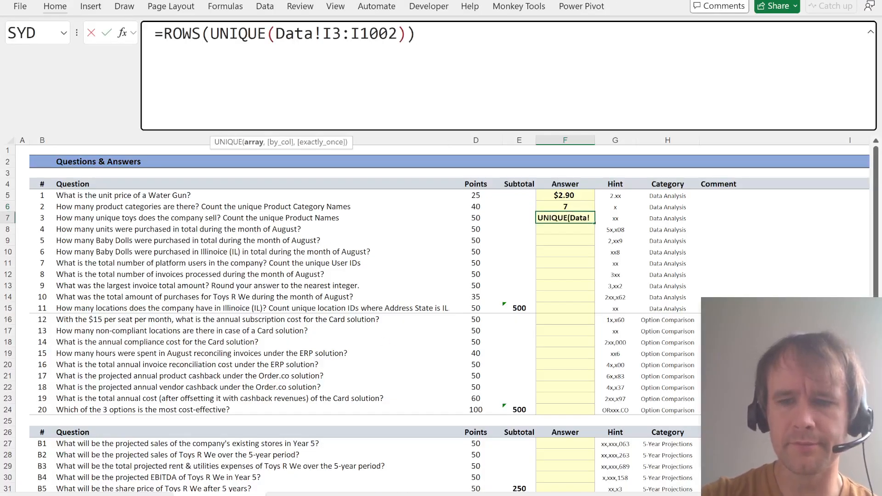
key(shift+End)
key(shift+Left)
key(shift+Left)
key(shift+Left)
text(tab)
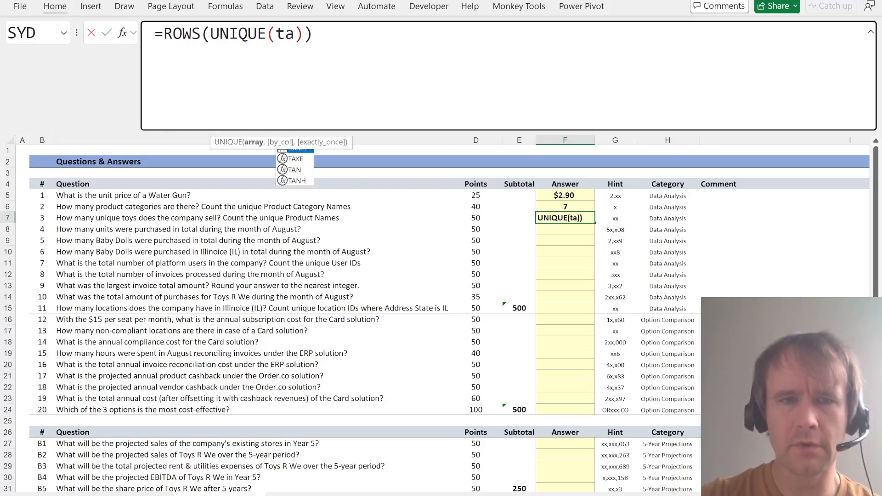
key(Tab)
text(p)
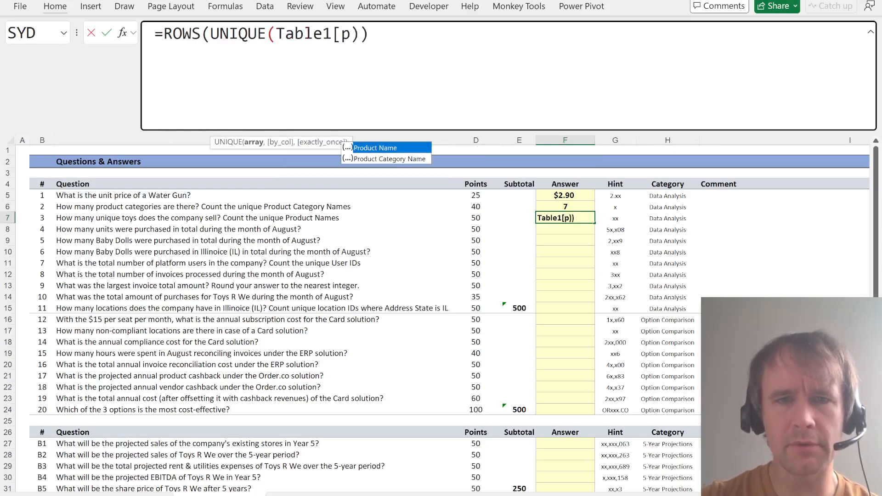
key(Tab)
key(Return)
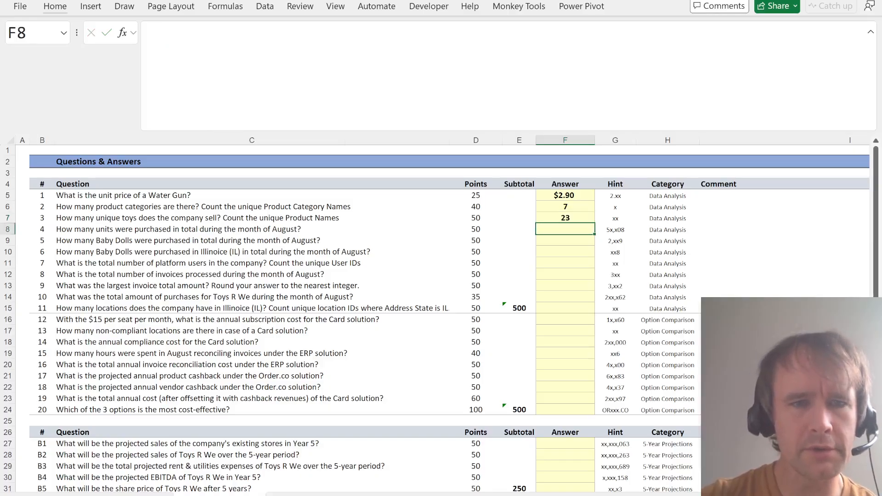
Answer question 4 in F8 with a SUM of the Quantity column of Table1
text(=sum)
key(Tab)
text(tab)
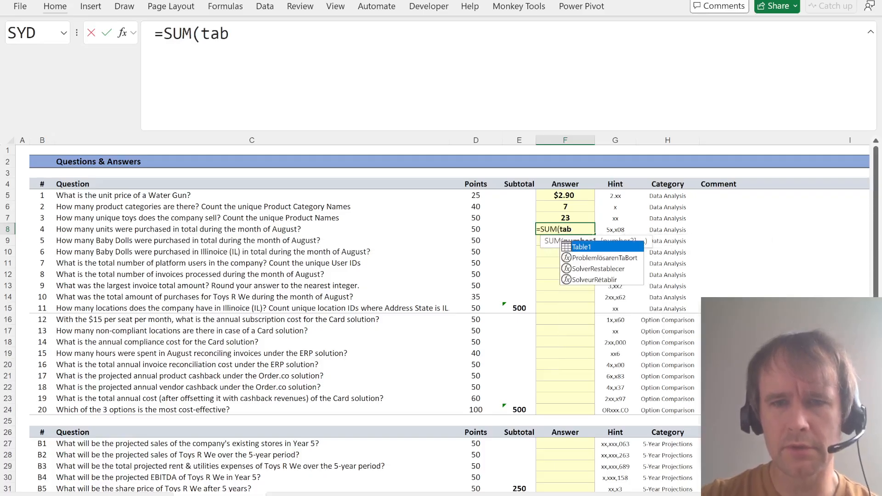
key(Tab)
text([)
key(Down)
key(Down)
key(Down)
key(Down)
key(Down)
key(Down)
key(Down)
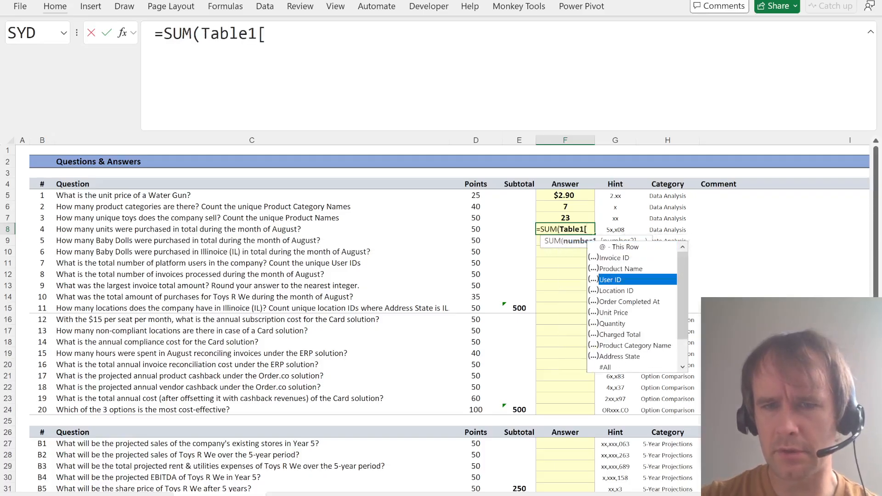
key(Tab)
key(Return)
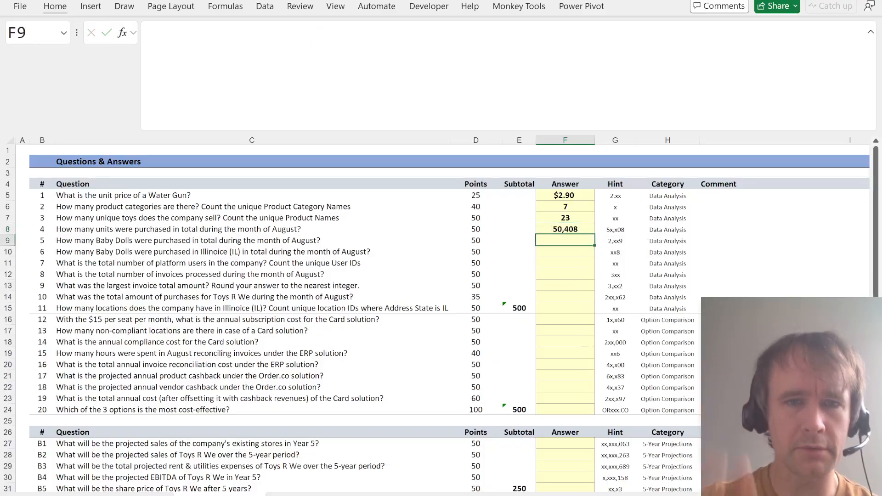
text(=sumi)
key(Down)
key(Tab)
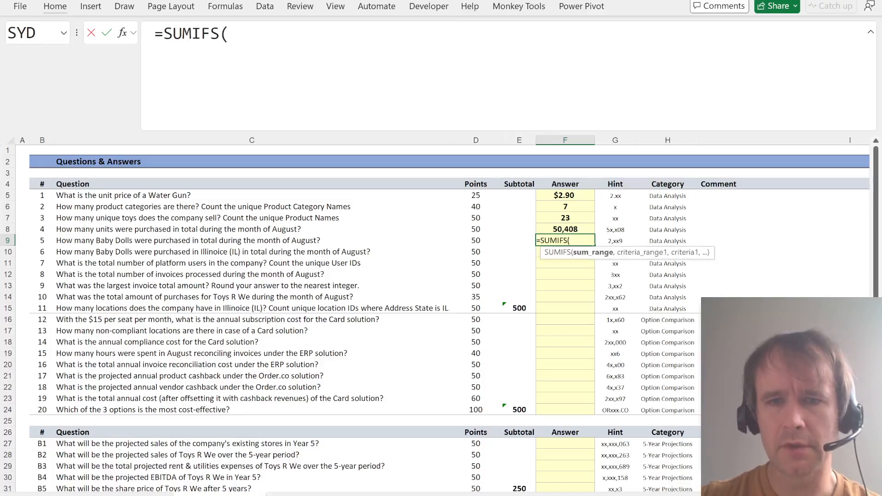
text(tab)
text([@q)
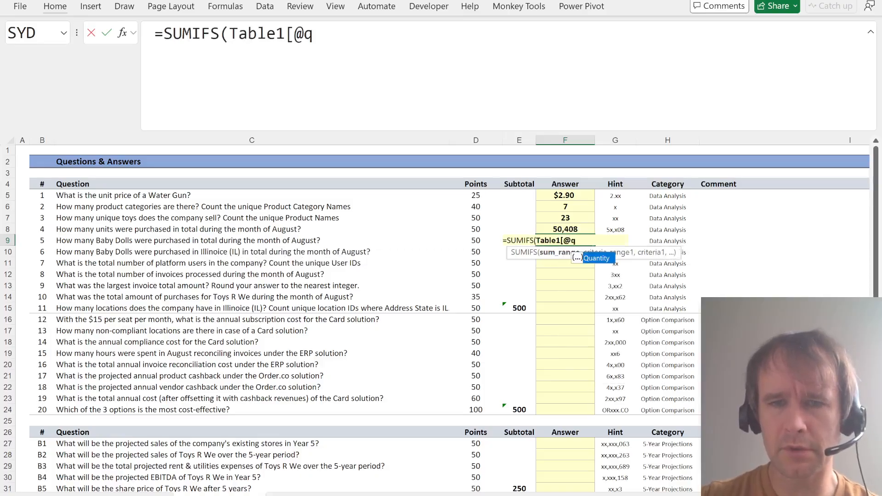
key(Tab)
text(],tab)
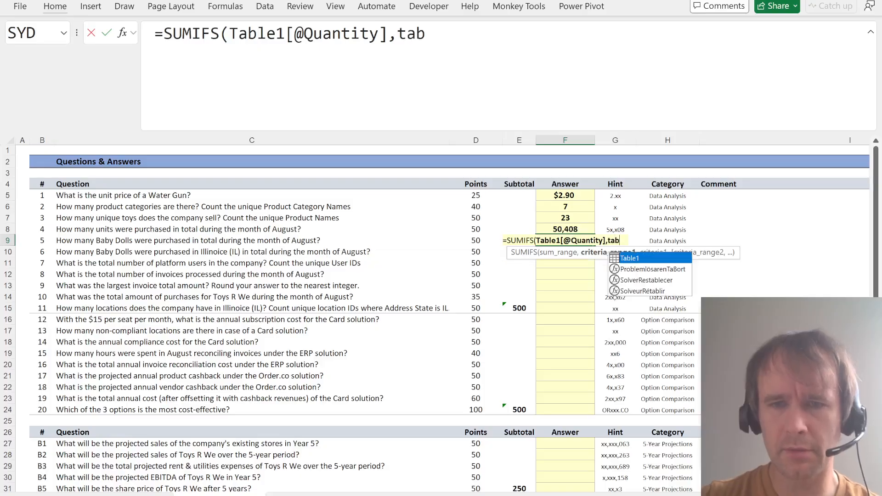
key(Tab)
text([)
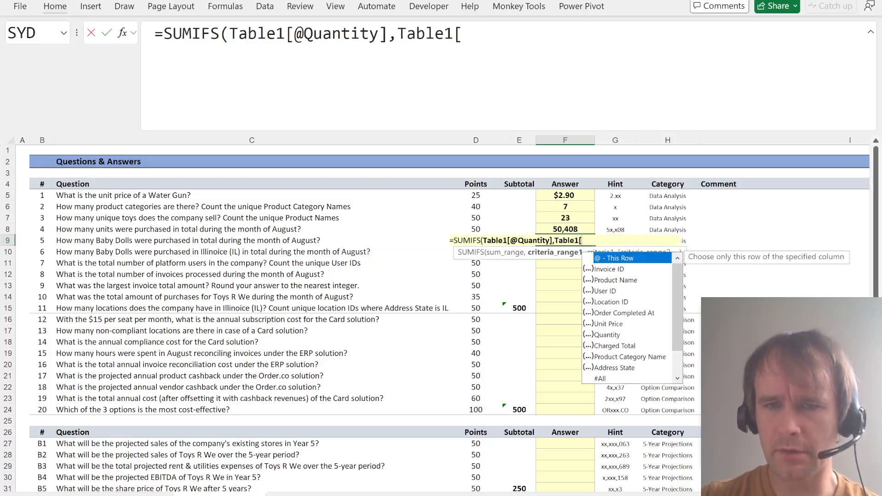
text(p)
key(Tab)
text(],"Ba)
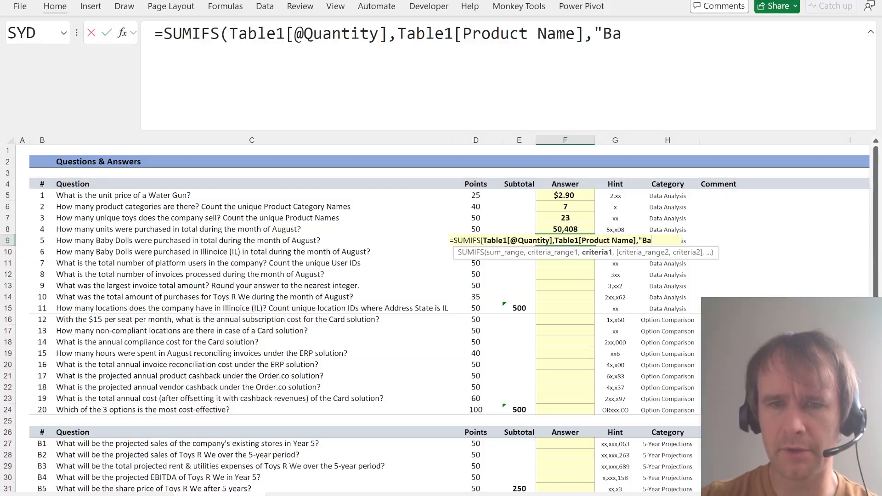
text(by doll")
key(Return)
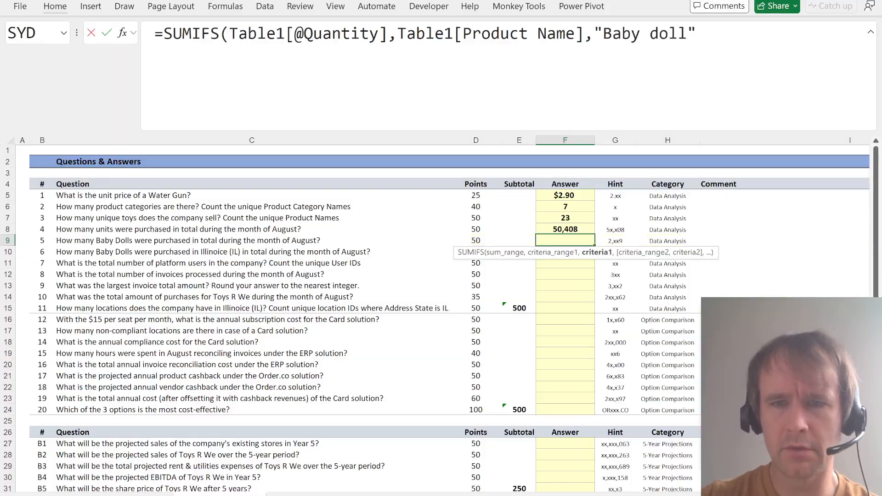
Change the sum range in F9's formula to the whole Quantity column, Table1[Quantity]
key(Up)
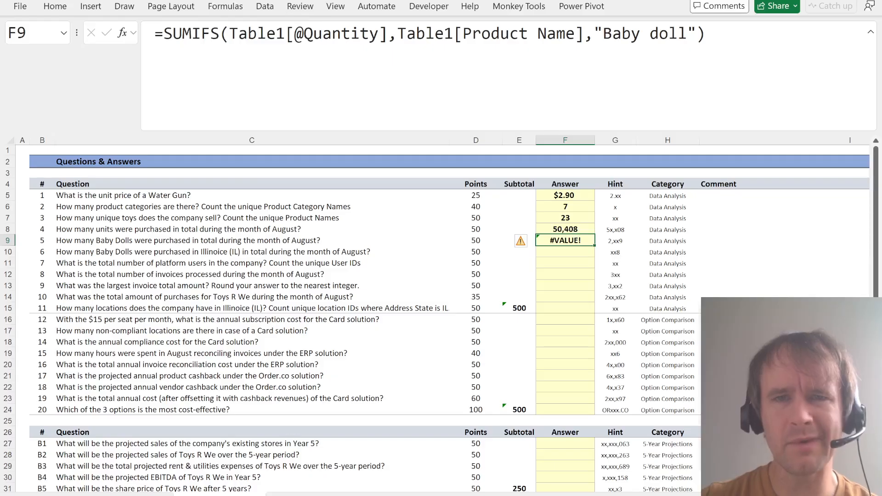
click(304, 34)
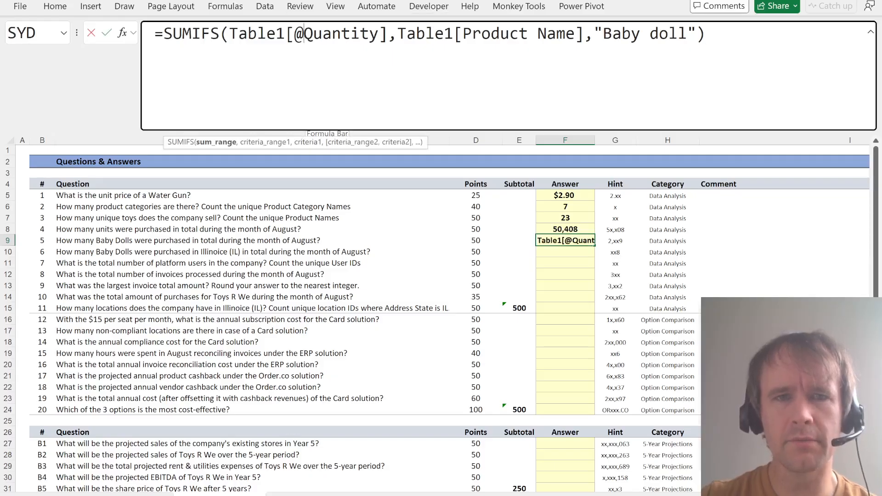
key(BackSpace)
key(Return)
Fill the Baby Doll SUMIFS formula from F9 down to F10 for question 6
key(shift+space)
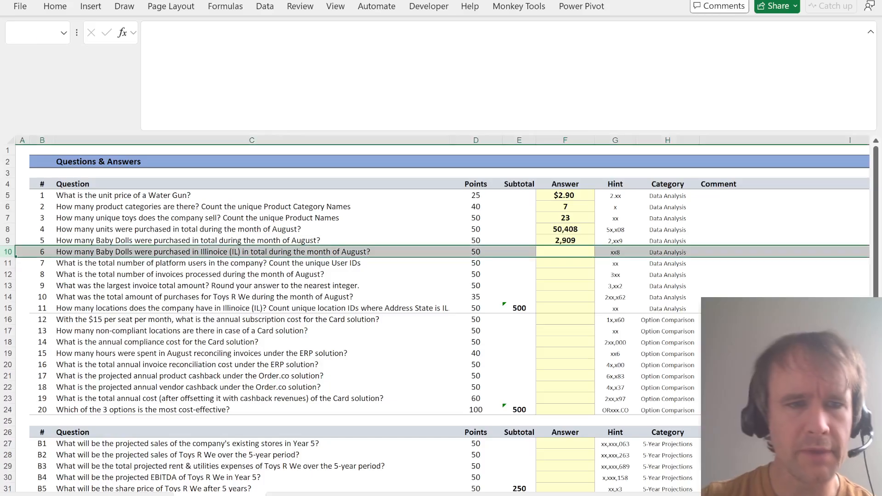
key(shift+BackSpace)
key(ctrl+d)
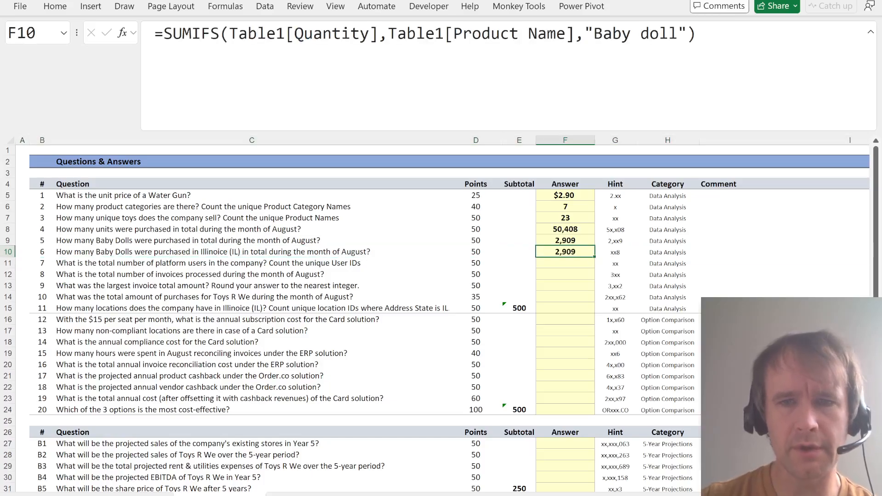
Add a second criterion to F10's SUMIFS formula, requiring Table1[Address State] to equal "IL"
key(F2)
key(Left)
text(,tab)
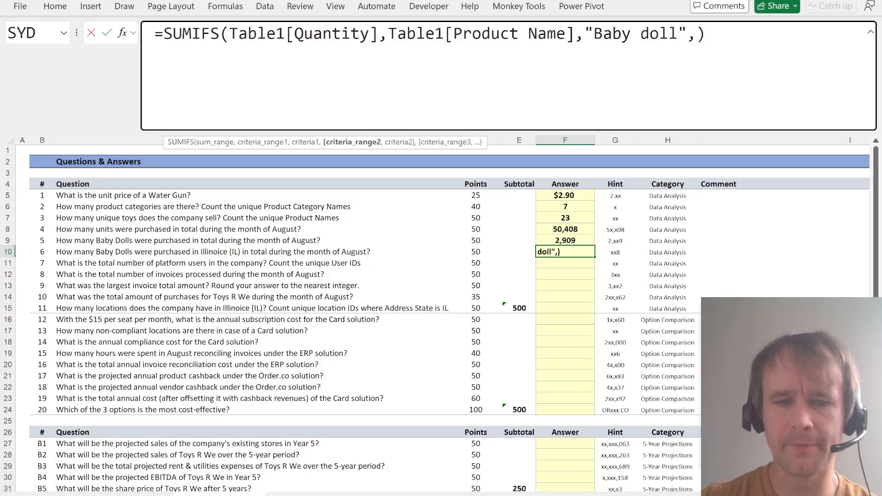
key(Tab)
text([)
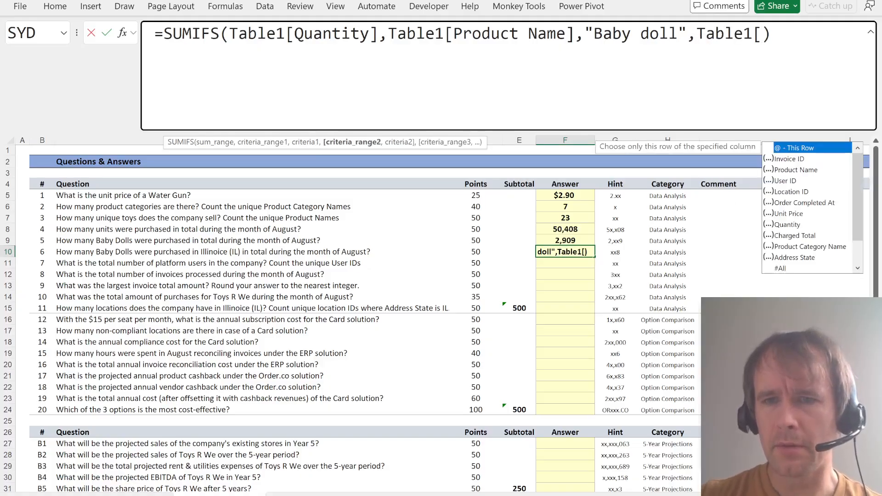
key(Down)
key(Down)
key(Down)
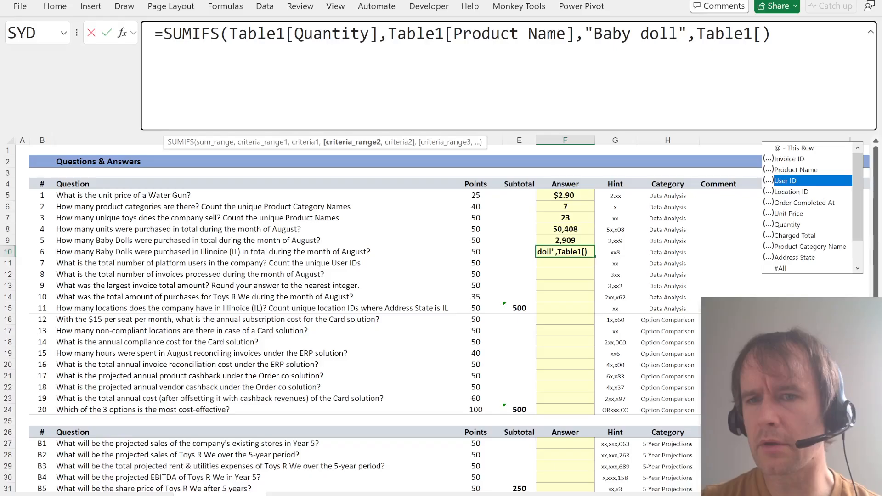
key(Down)
key(Down)
key(Down)
key(Down)
key(Down)
key(Down)
key(Down)
key(Tab)
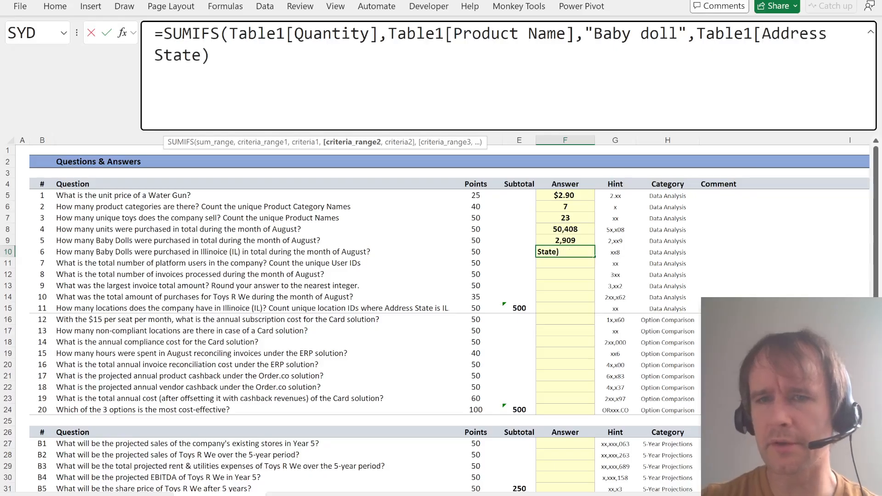
text(],"IL")
key(Return)
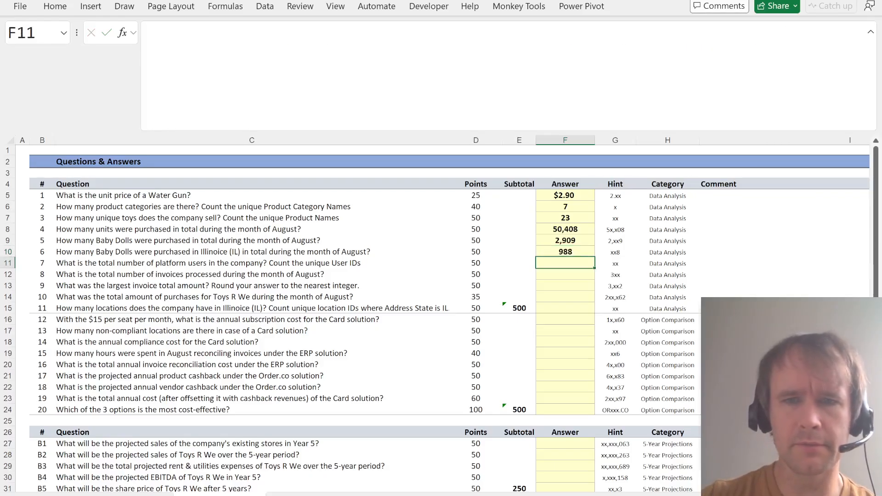
Answer question 7 in F11 with the unique count of user IDs, =ROWS(UNIQUE(Table1[User ID]))
key(shift+space)
key(Left)
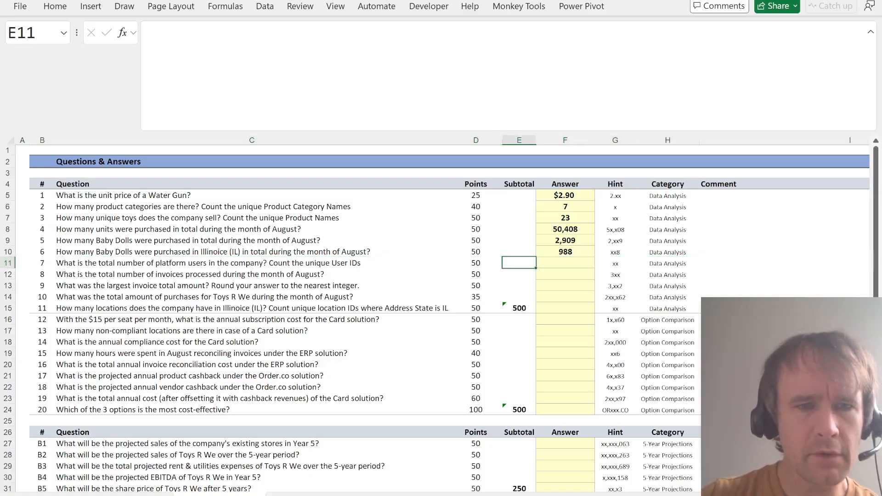
key(Right)
text(=rows)
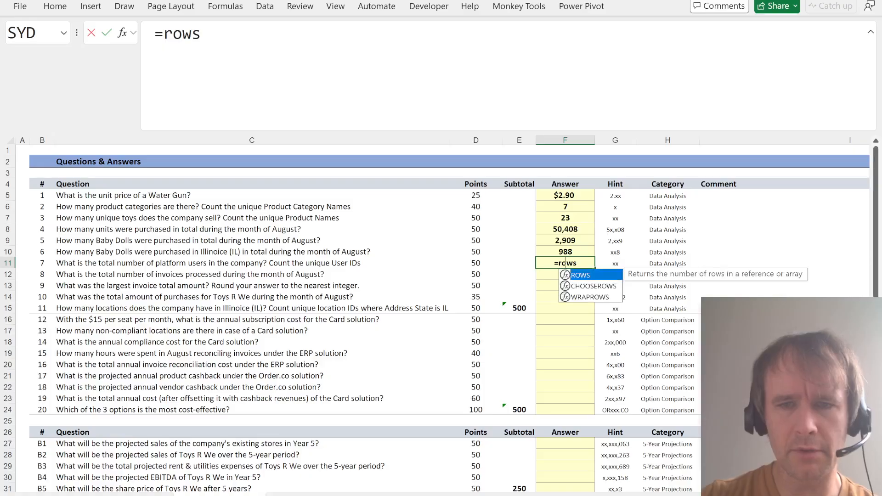
key(Tab)
text(uniq)
key(Tab)
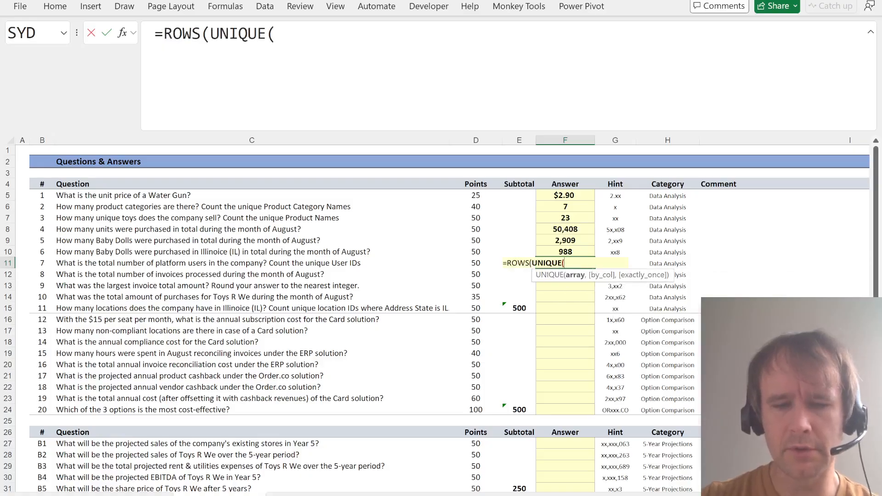
text(ta)
key(Tab)
text([)
key(Down)
key(Down)
key(Down)
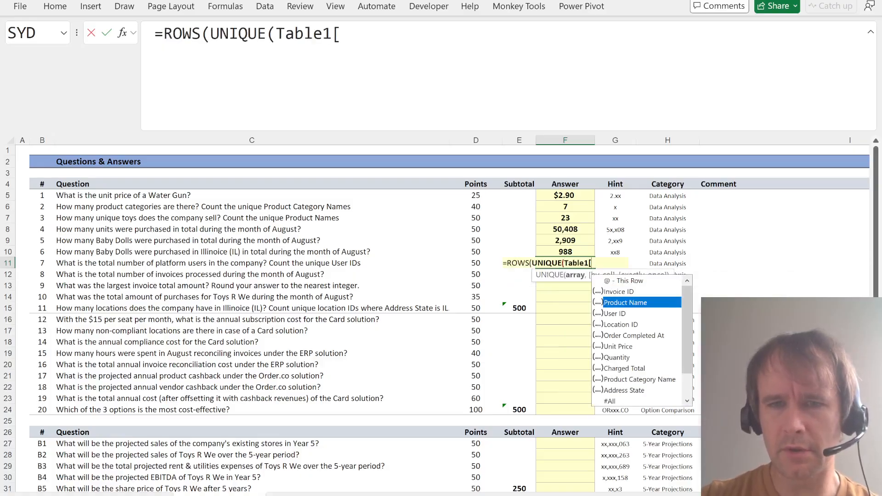
key(Tab)
text(]))
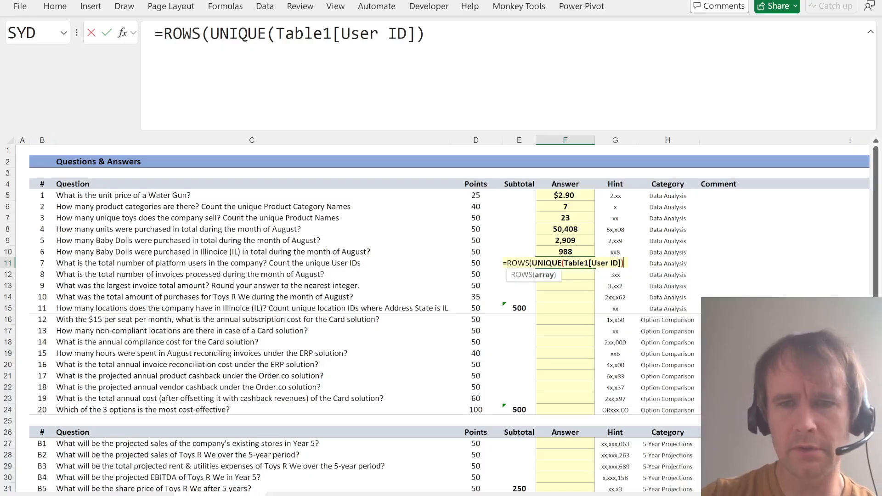
text())
key(Return)
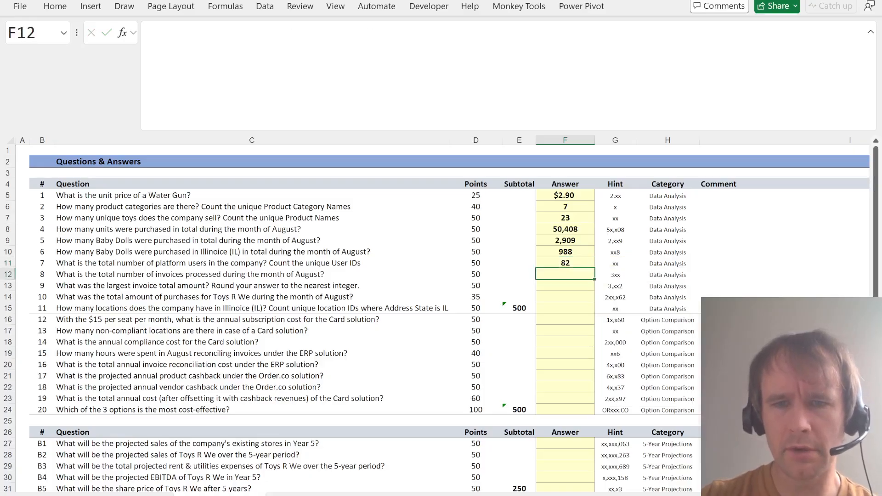
Fill the unique-count formula from F11 down to F12 and change its column to Invoice ID for question 8
key(shift+space)
key(shift+BackSpace)
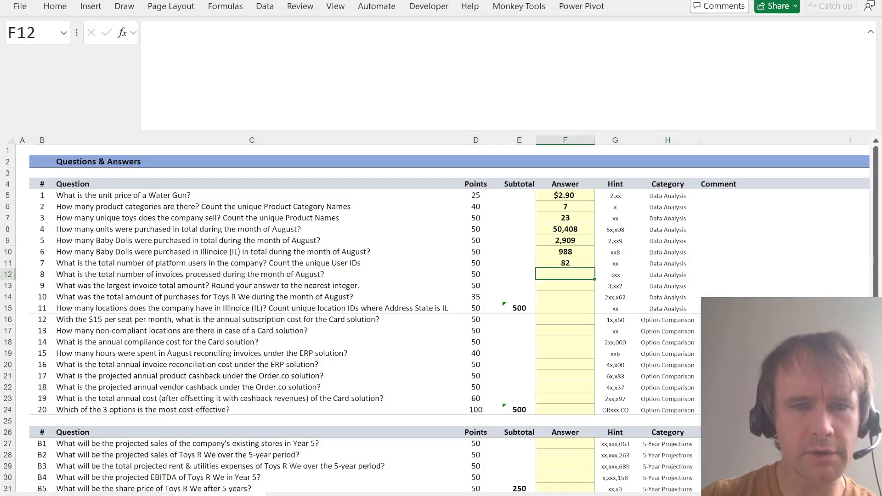
key(ctrl+d)
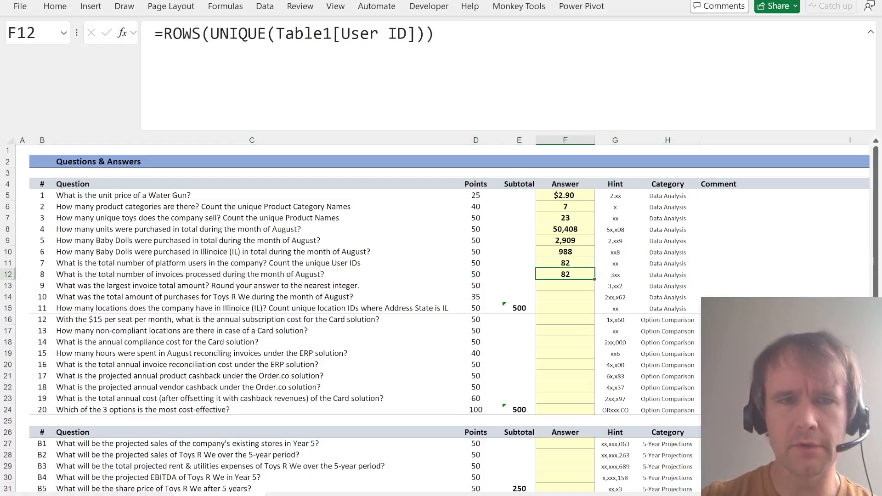
click(341, 33)
text(in)
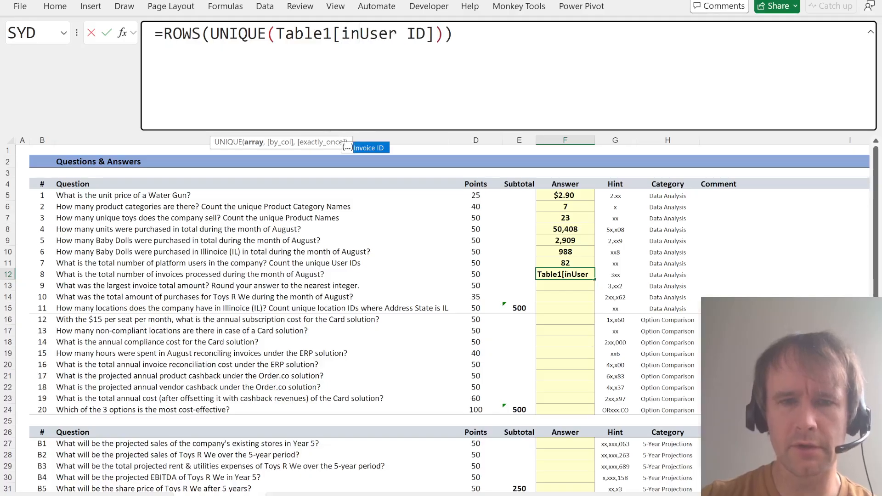
key(Tab)
key(Return)
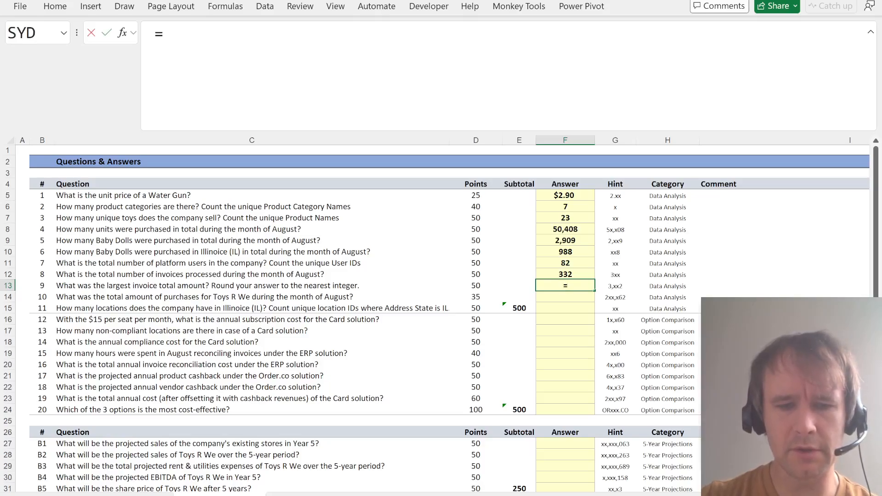
Start an INDEX(GROUPBY( formula in F13 with Table1[Invoice ID] as row fields and Table1[Charged Total] as values
text(inde)
key(Tab)
text(group)
key(Tab)
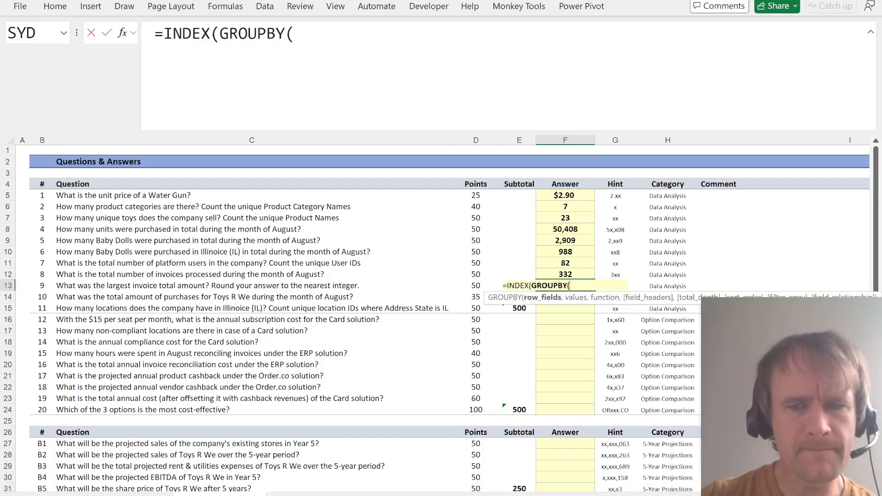
key(ctrl+Page_Up)
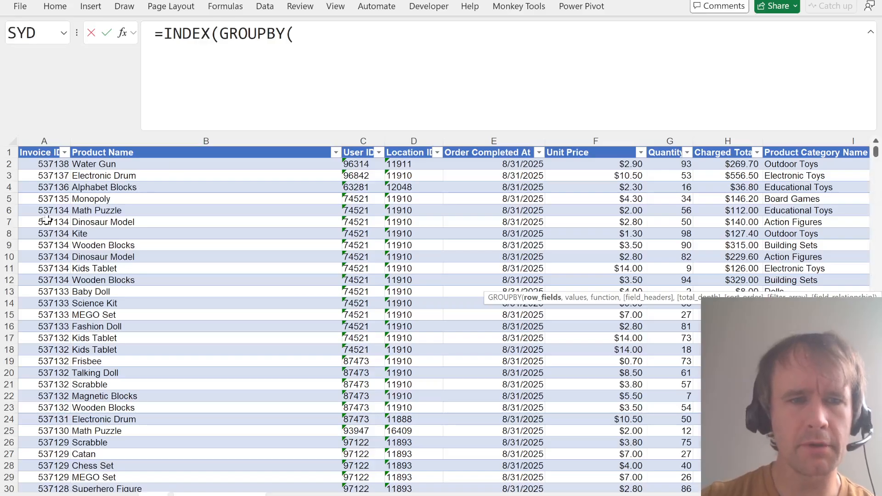
click(46, 220)
key(ctrl+space)
text(,)
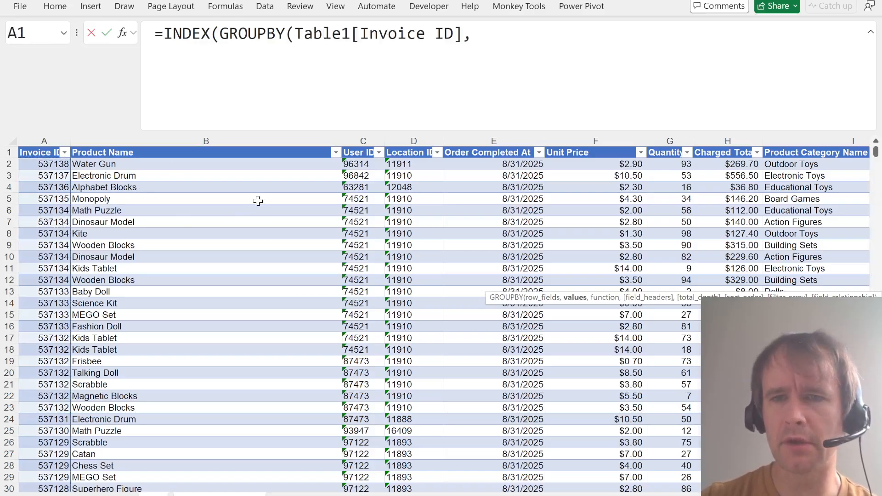
scroll(265, 200, right, 3)
click(591, 203)
key(ctrl+space)
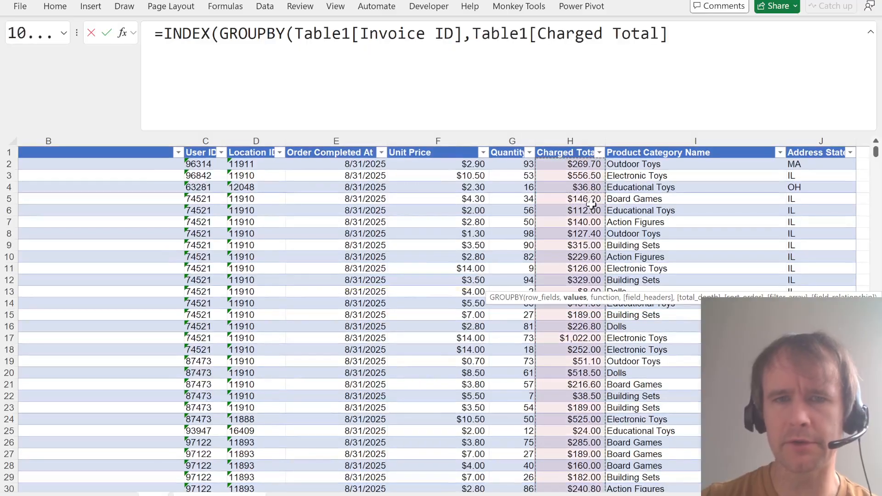
Complete F13's GROUPBY with SUM, field headers 0, total depth 0 and sort order -2, and have INDEX return row 1, column 2
text(,sum,)
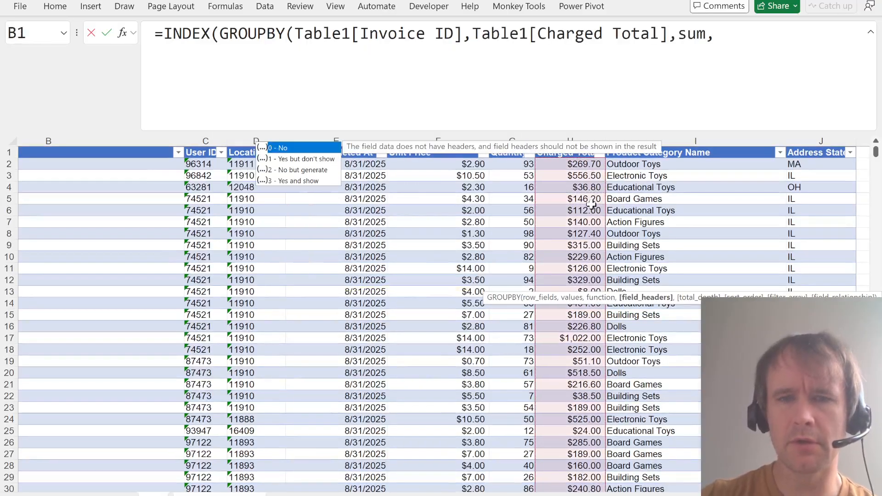
text(0,0,)
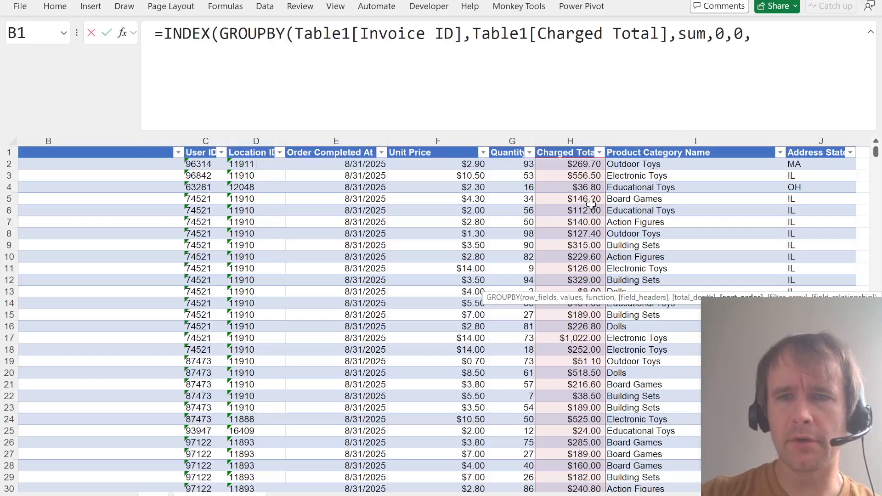
text(-2),1)
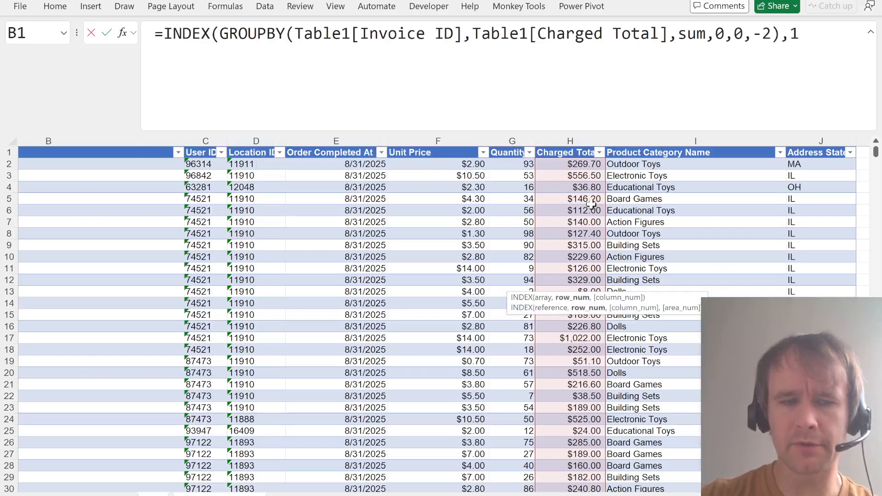
text(,2))
key(Return)
Wrap F13's formula in ROUND with 0 digits so question 9's answer is rounded to the nearest integer
key(Up)
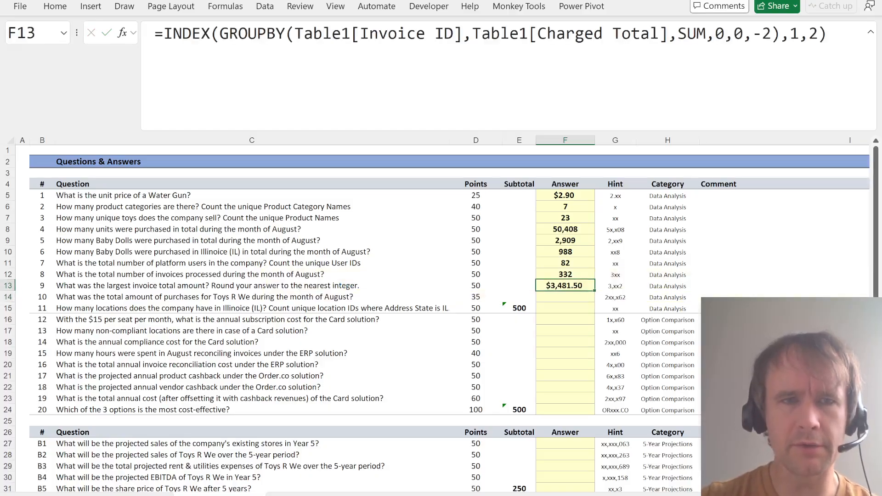
click(172, 34)
key(Left)
text(round)
key(Tab)
key(End)
text(,)
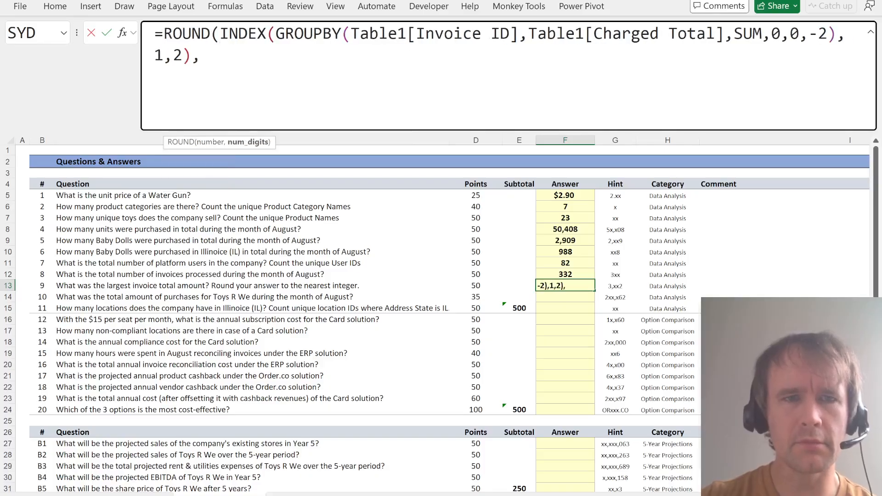
text(0))
key(Return)
key(shift+space)
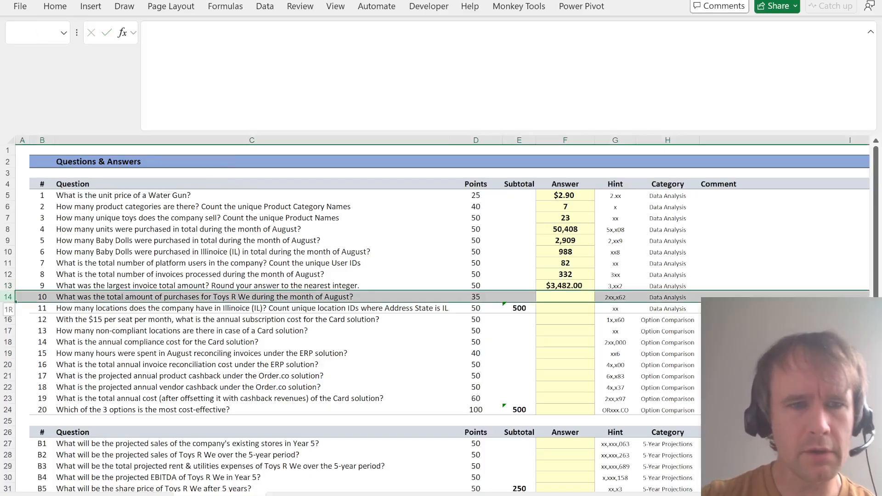
Enter a SUM of Table1[Charged Total] in F14 to answer question 10 on total August purchases
key(Left)
key(Right)
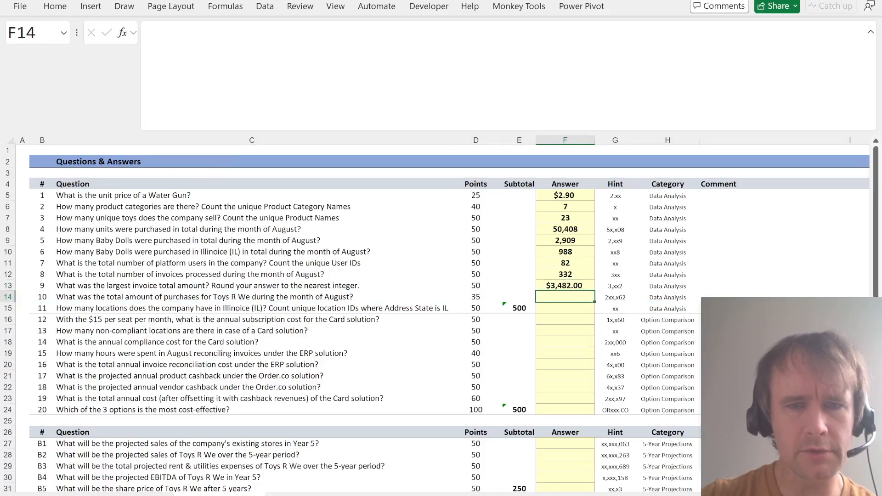
text(=sum)
key(Tab)
key(ctrl+Page_Down)
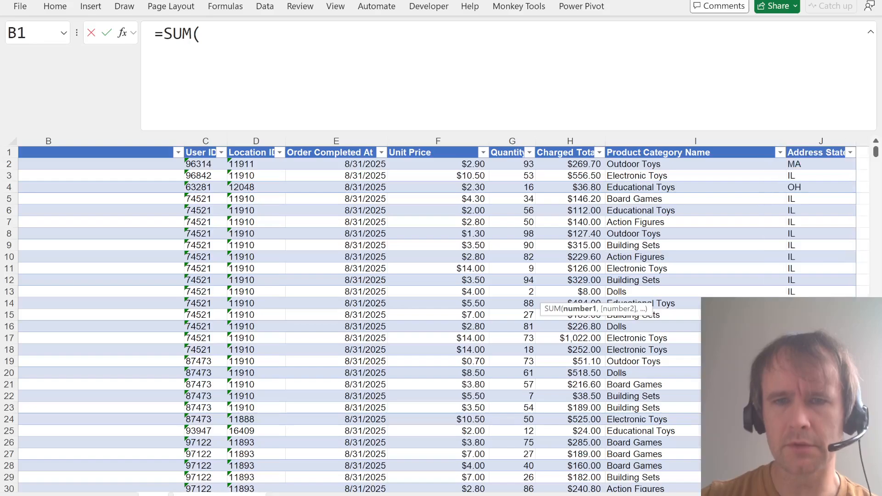
click(584, 234)
key(ctrl+space)
text())
key(Return)
key(Up)
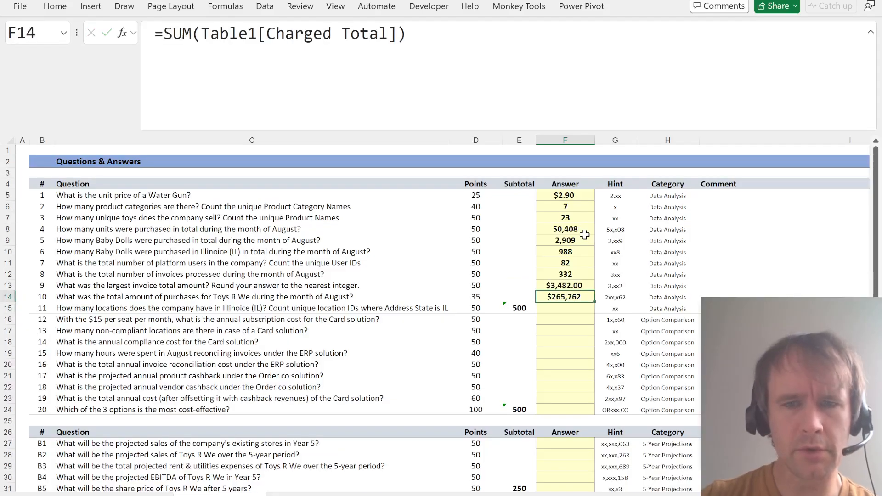
Examine the purchase table's columns for the location and address state fields needed for question 11
key(Down)
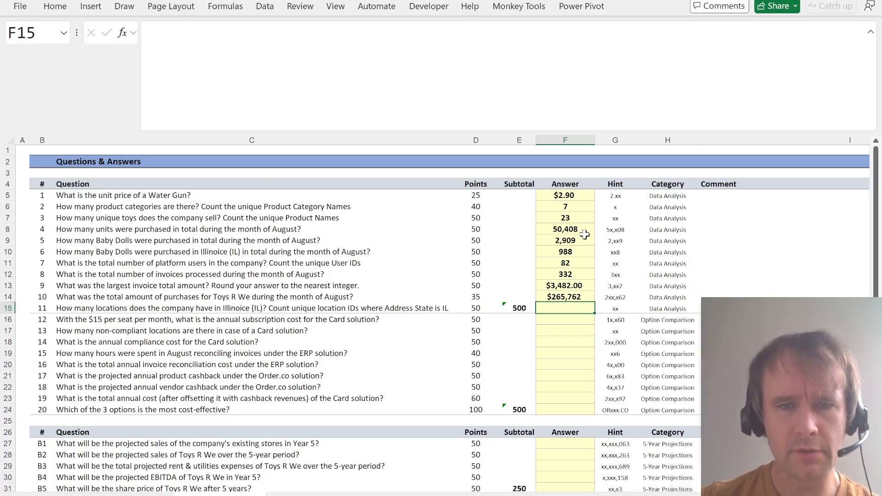
key(ctrl+Page_Down)
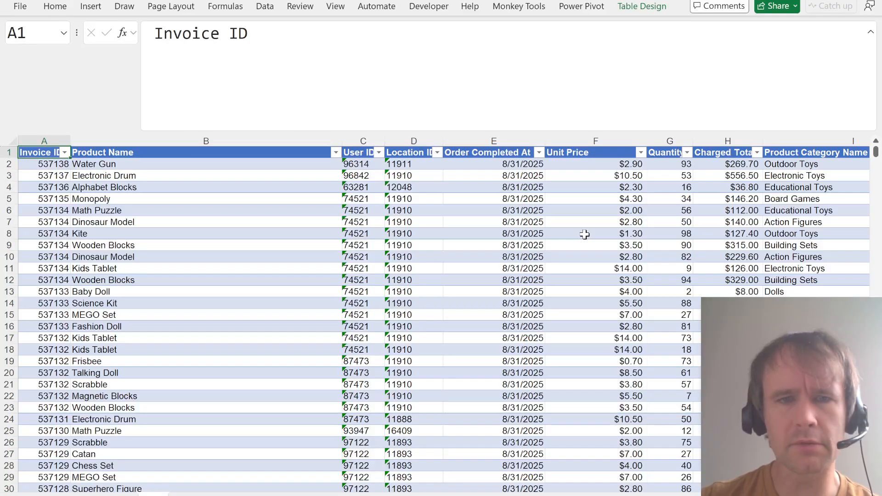
key(Right)
key(Right)
key(Right)
key(Right)
key(Right)
key(Right)
key(Right)
key(Right)
key(Right)
key(ctrl+Page_Up)
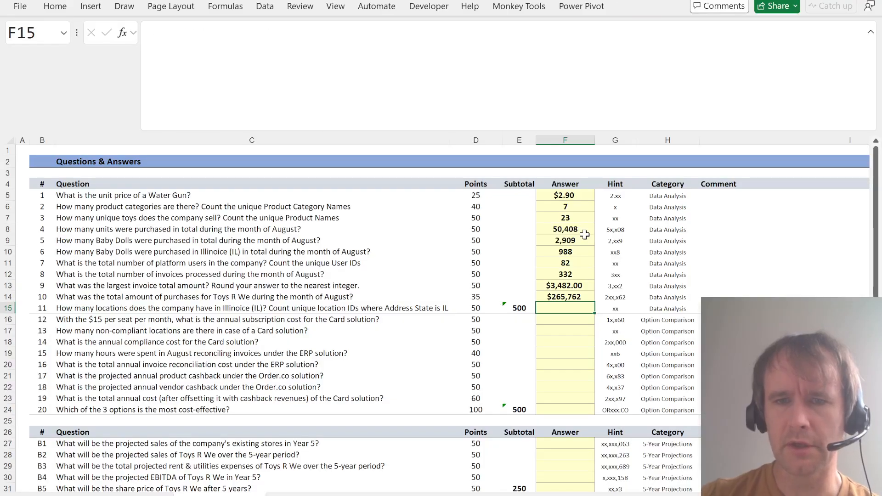
Enter =ROWS(UNIQUE(FILTER(Table1[Location ID],Table1[Address State]="IL"))) in F15 to answer question 11
text(=ROWS(UNIQUE(f)
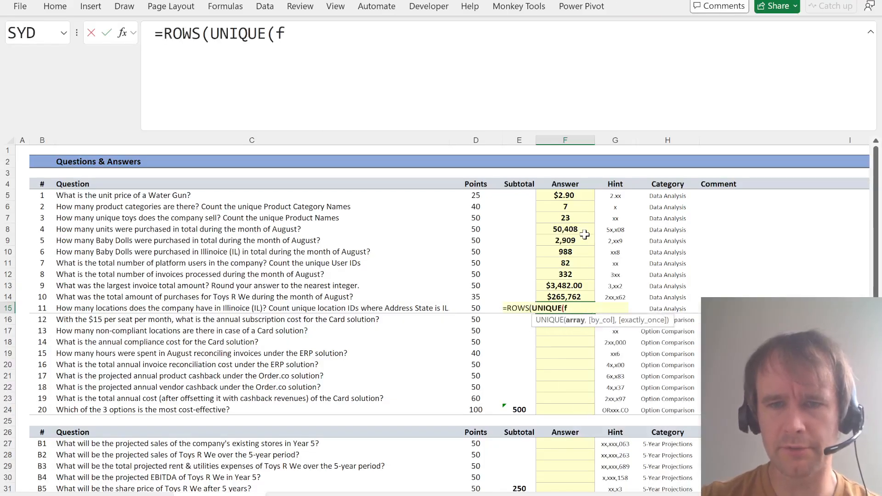
text(ilter(ta)
key(Tab)
text([lo)
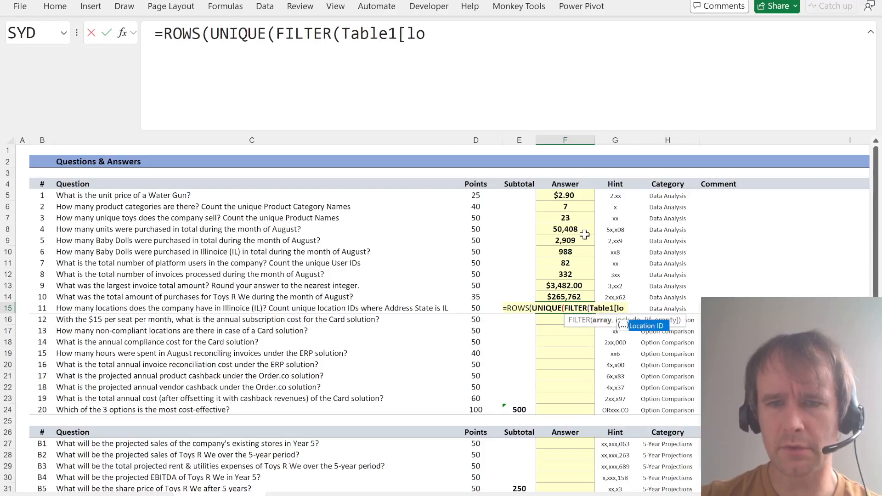
key(Tab)
text(],ta)
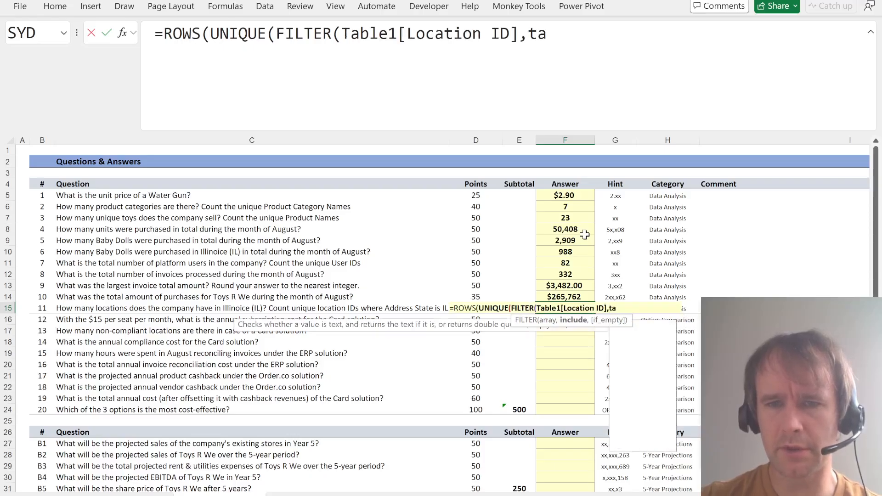
key(Tab)
text([Loc)
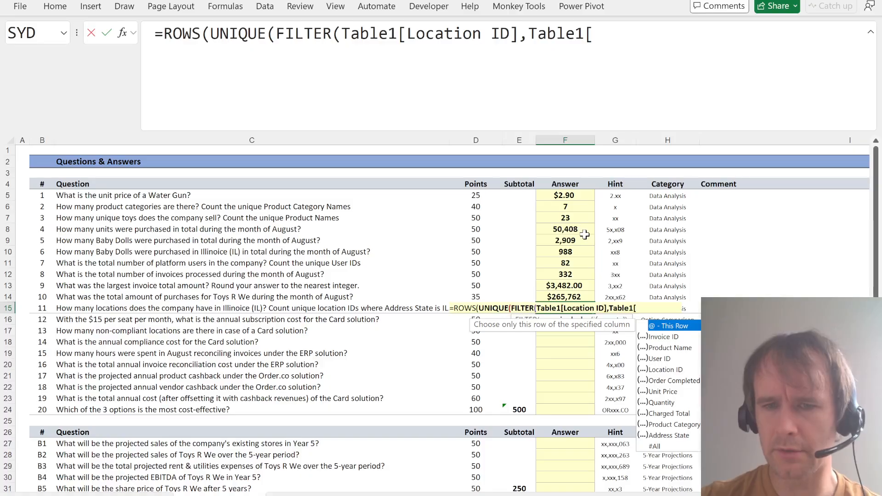
text(a)
key(Tab)
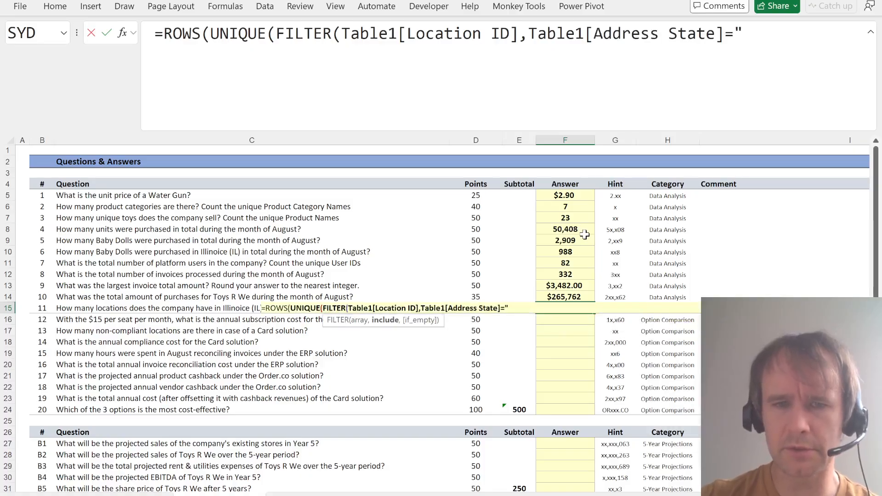
text(]="IL"))))
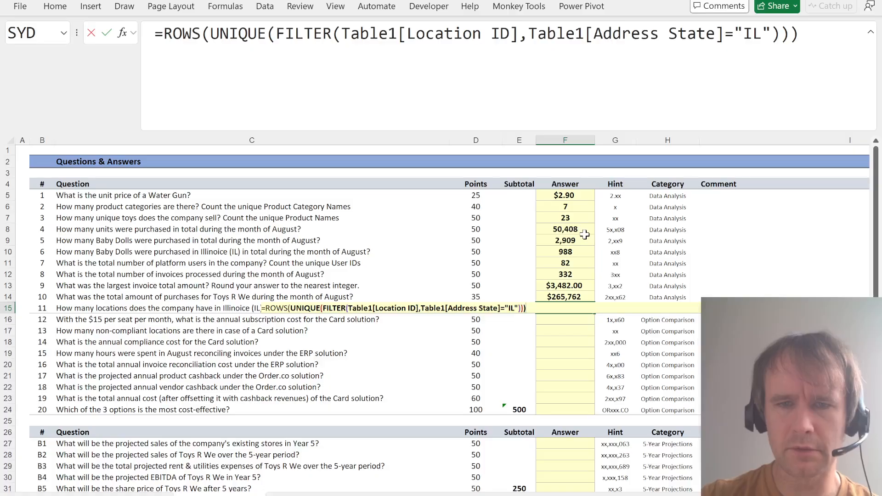
key(Return)
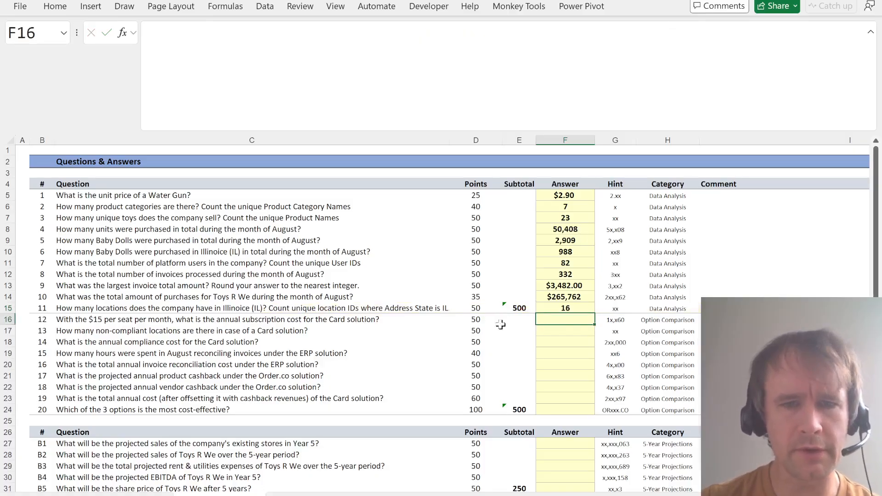
Copy answers F5:F15 and paste them into the Excel Esports answer form in the browser, starting at question 1
key(Up)
key(ctrl+shift+Up)
key(shift+Down)
key(alt+Tab)
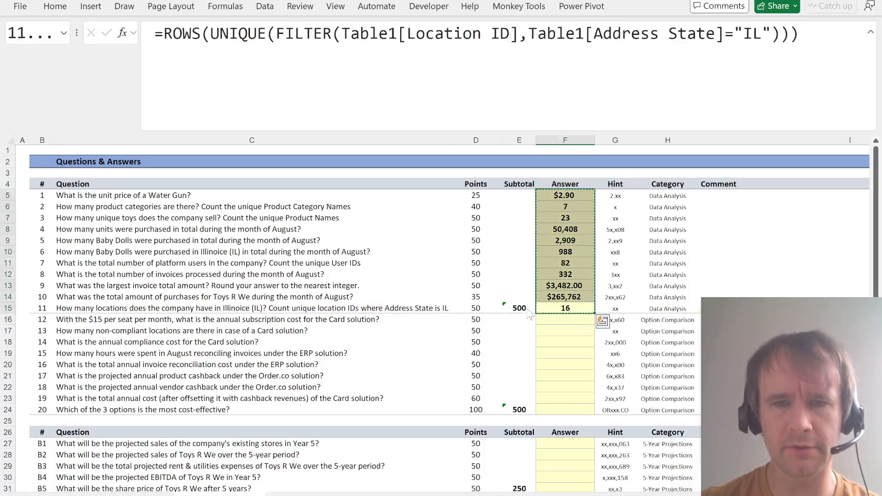
key(ctrl+Tab)
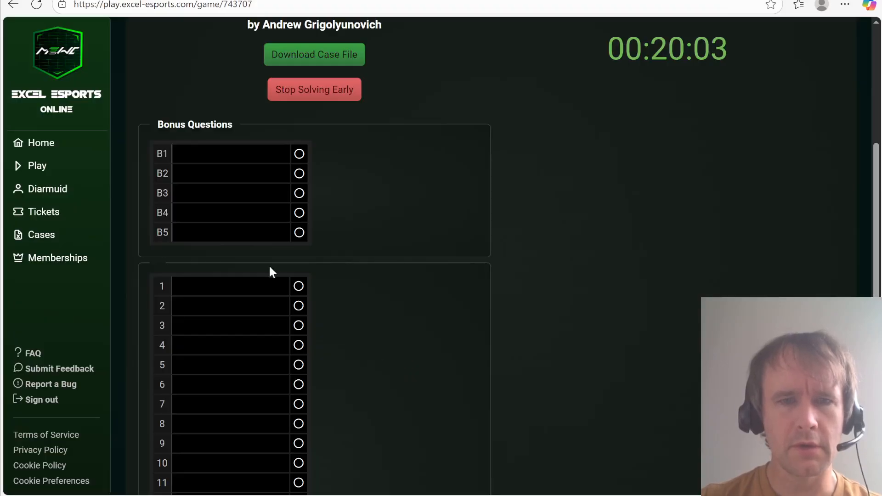
click(236, 284)
key(ctrl+v)
scroll(381, 303, down, 1)
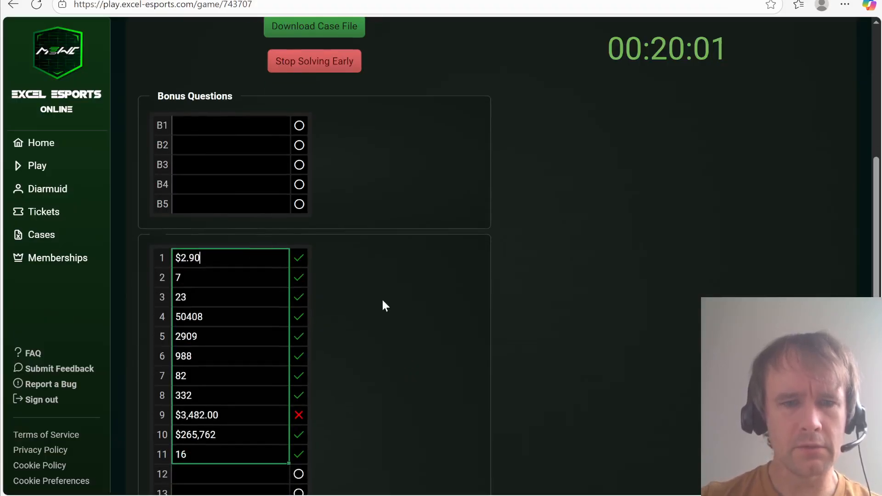
Return to the Excel workbook and format question 9's answer in F13 without decimals
key(ctrl+Tab)
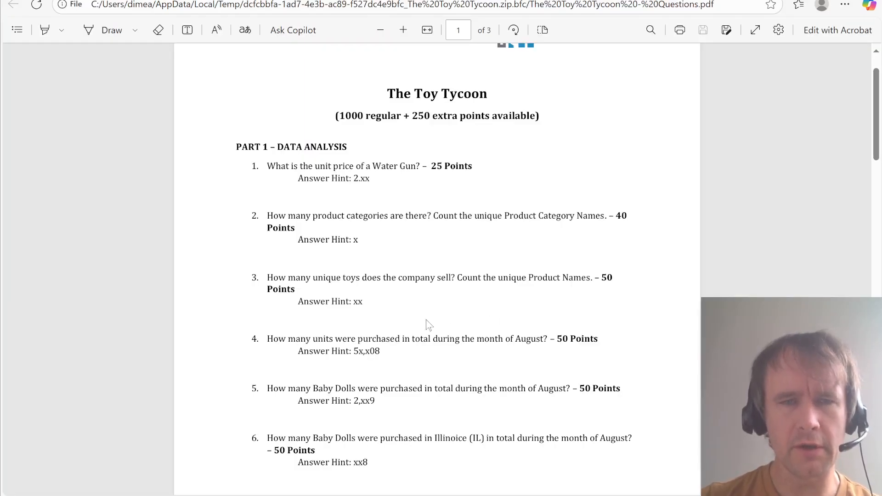
key(ctrl+Tab)
key(alt+Tab)
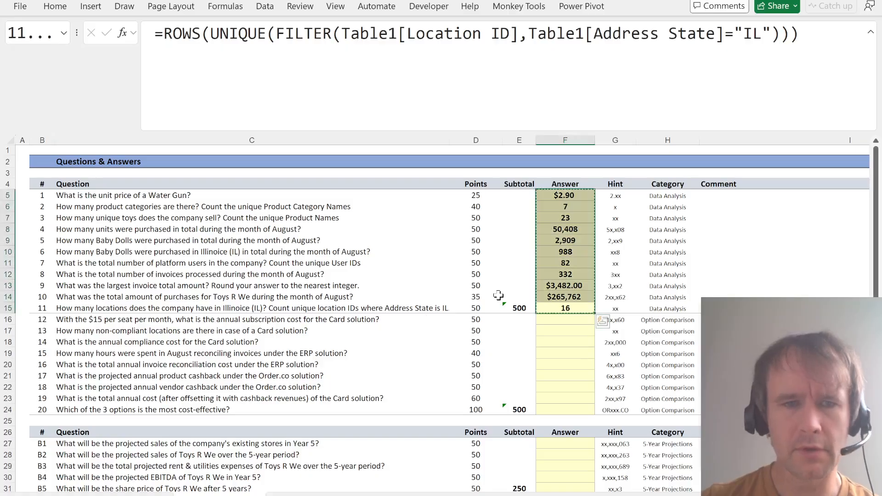
key(Up)
key(Up)
key(shift+space)
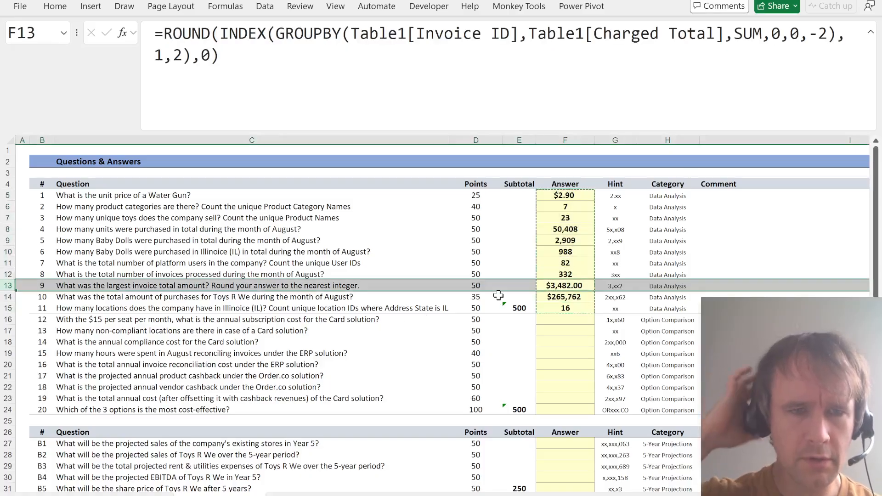
key(shift+BackSpace)
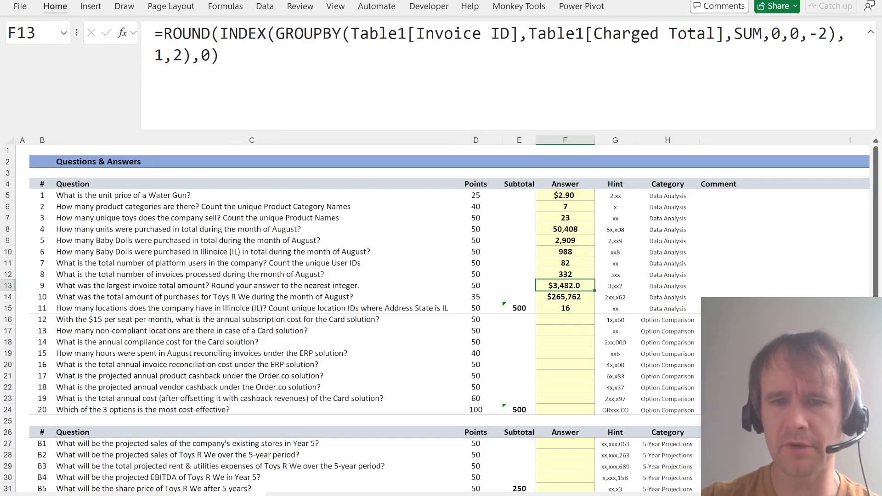
Switch to the browser answer form and remove the decimals from answer 9 so it reads $3,482
key(alt+Tab)
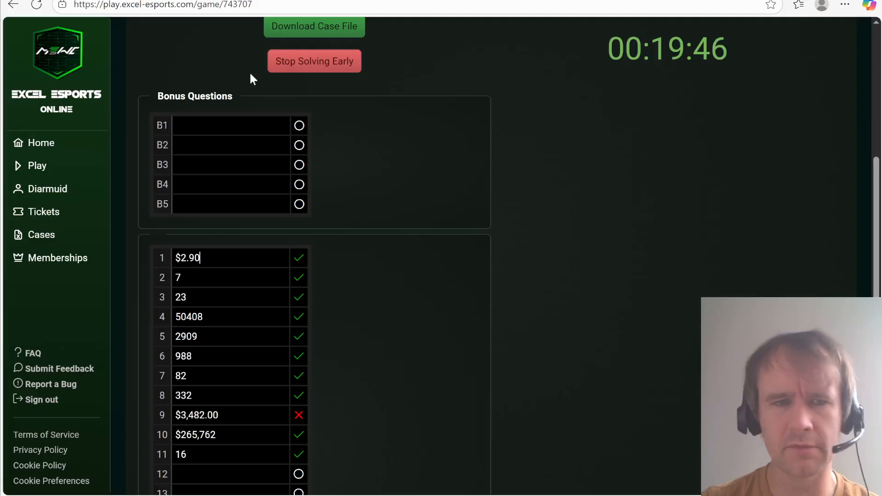
click(230, 417)
key(BackSpace)
key(BackSpace)
key(BackSpace)
scroll(348, 413, down, 1)
key(alt+Tab)
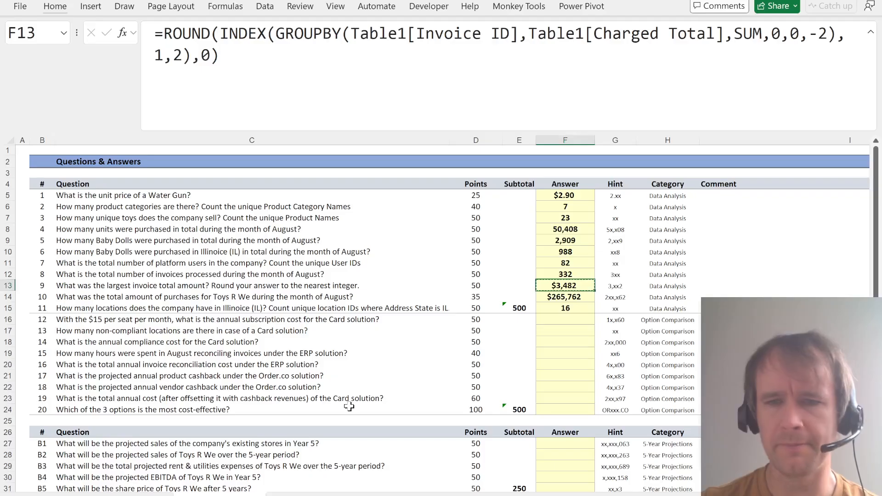
Switch to the Case Materials PDF and read the purchase solution options and Total Annual Cost rules on pages 2 and 3
key(alt+Tab)
key(Tab)
key(Tab)
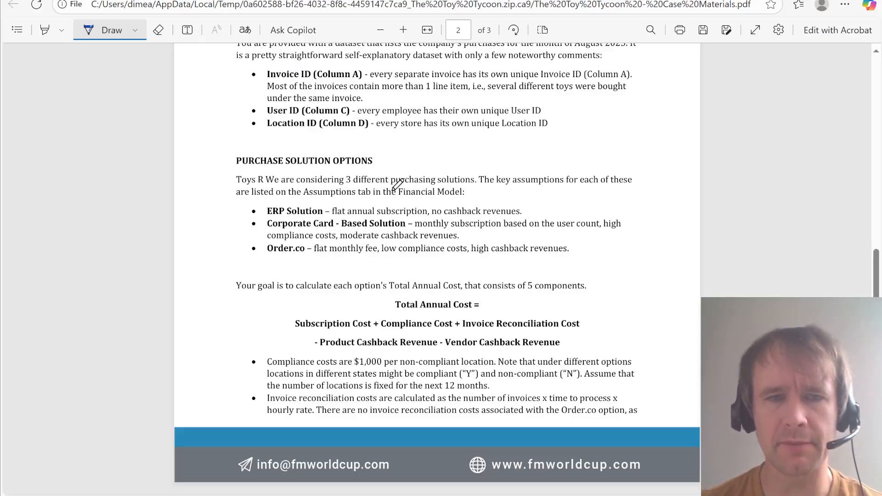
drag(361, 200, 433, 159)
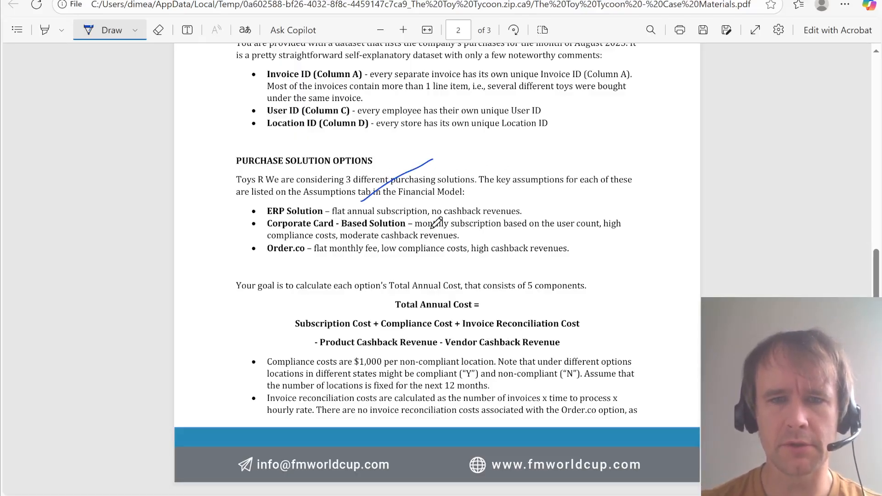
scroll(370, 262, down, 2)
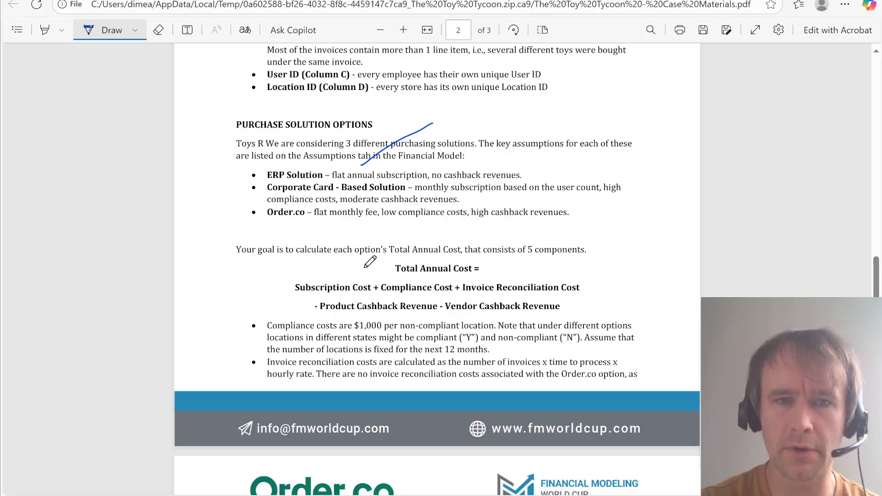
scroll(370, 262, down, 2)
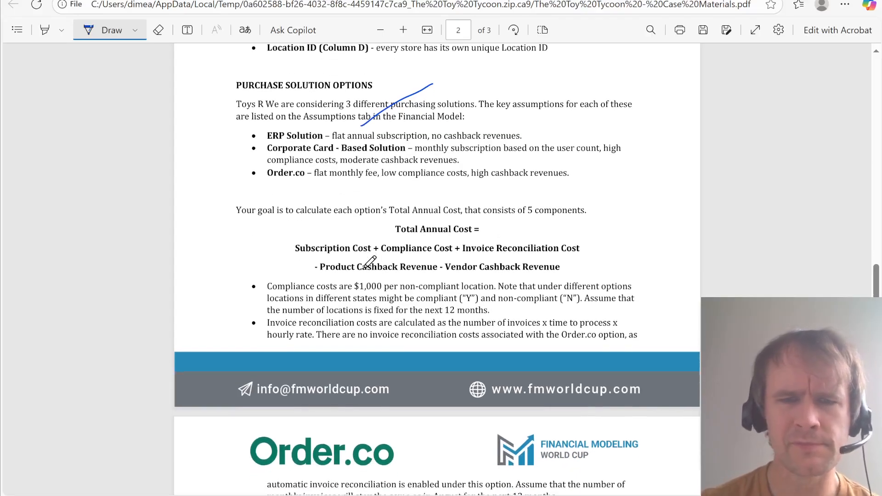
scroll(370, 262, down, 1)
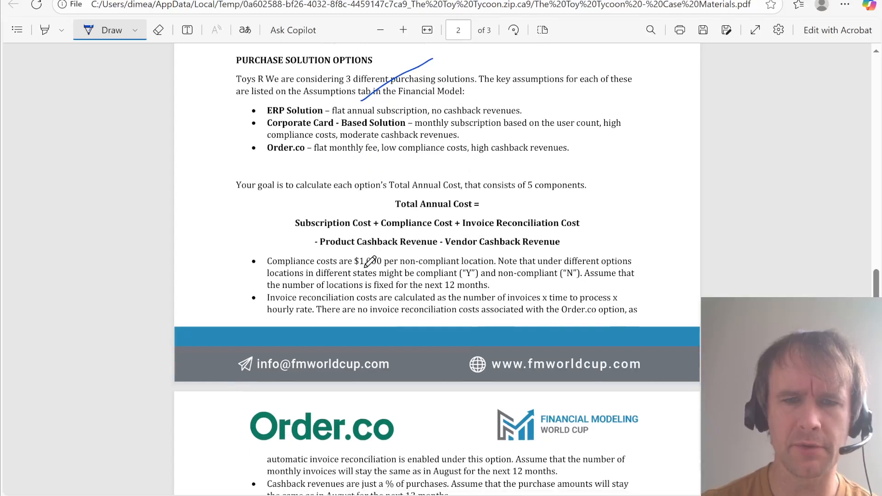
scroll(370, 262, down, 1)
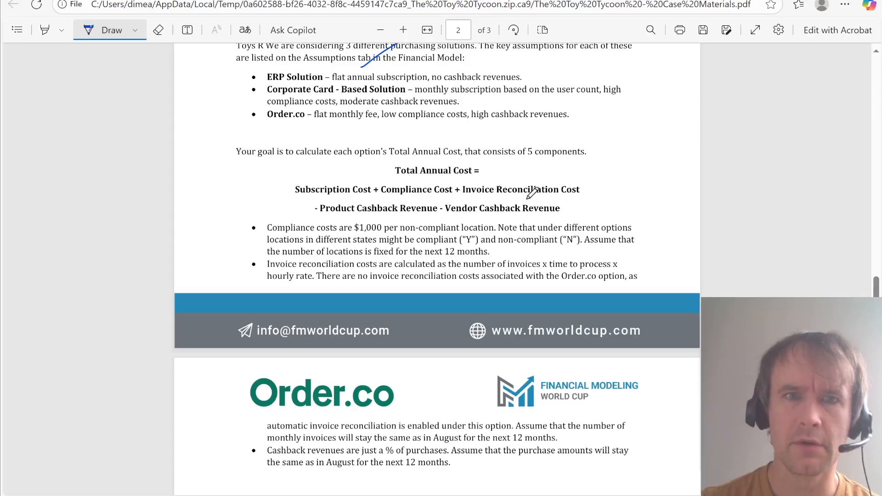
scroll(569, 212, down, 1)
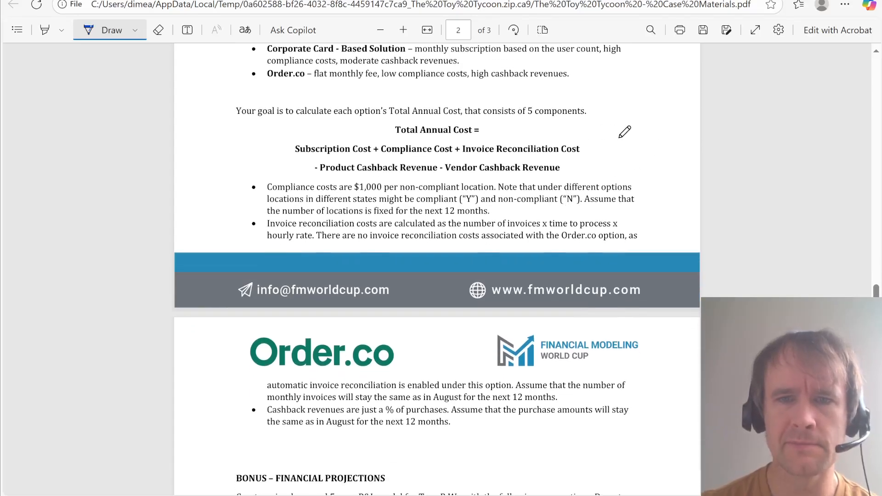
Examine the workbook's Inputs and Assumptions sheet against the cost rules in the case materials
key(alt+Tab)
key(ctrl+Page_Up)
key(ctrl+Page_Up)
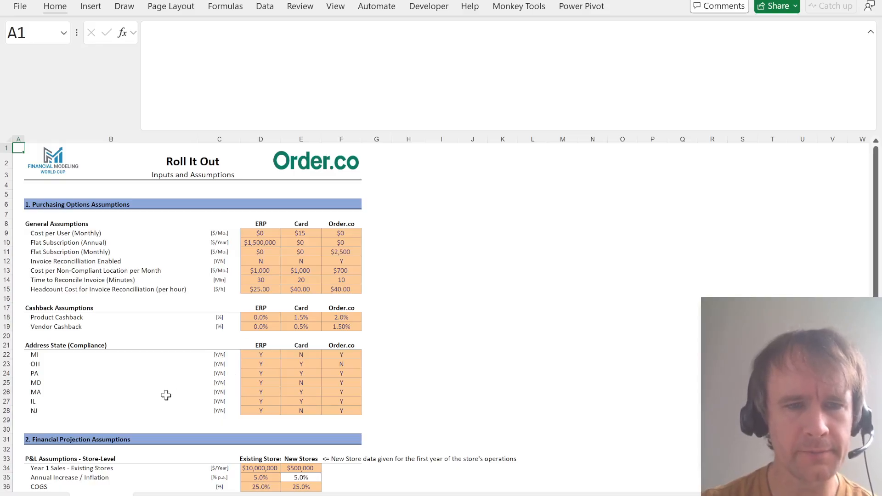
scroll(166, 395, down, 4)
scroll(167, 396, up, 3)
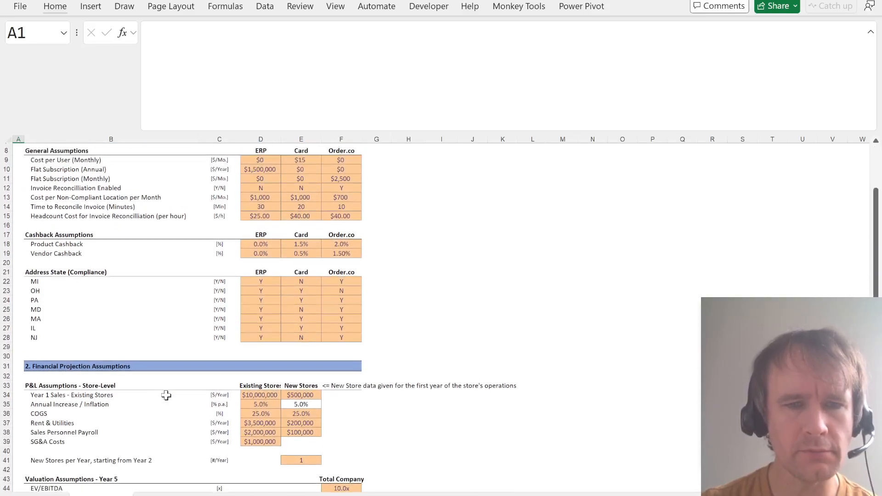
key(alt+Tab)
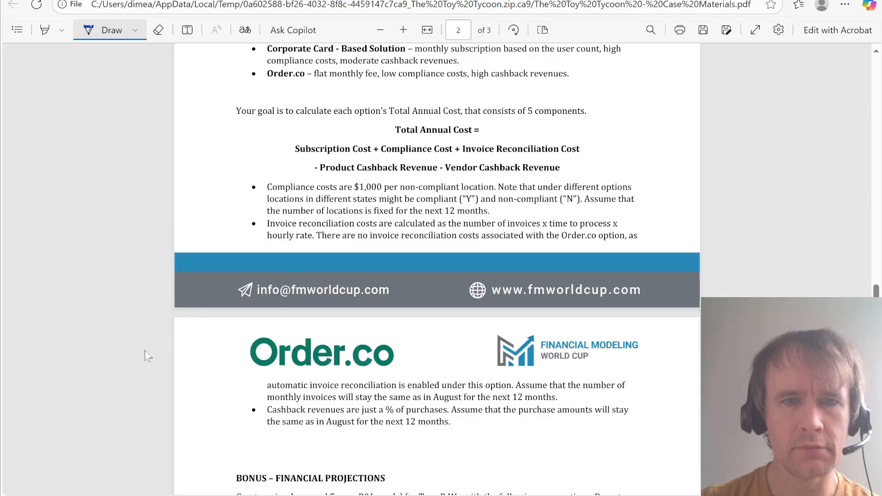
Insert seven blank rows at row 30 of the assumptions sheet, above the Financial Projection Assumptions section
key(alt+Tab)
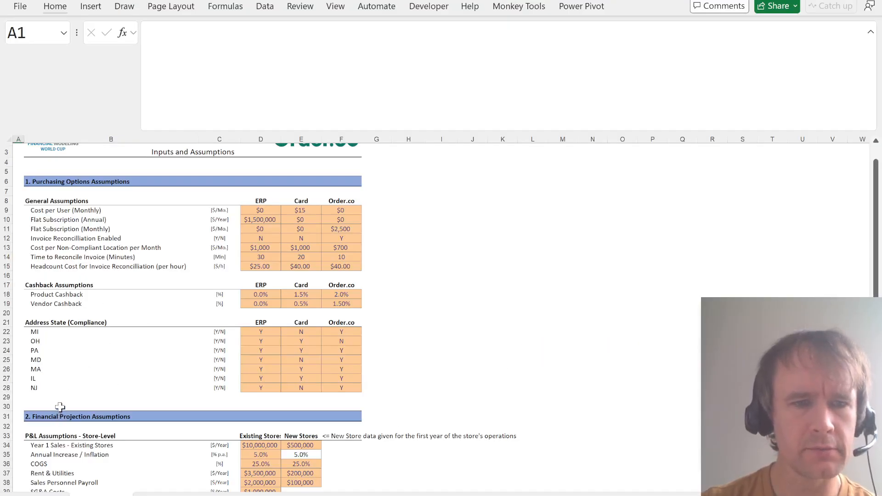
drag(61, 406, 60, 464)
key(alt+i)
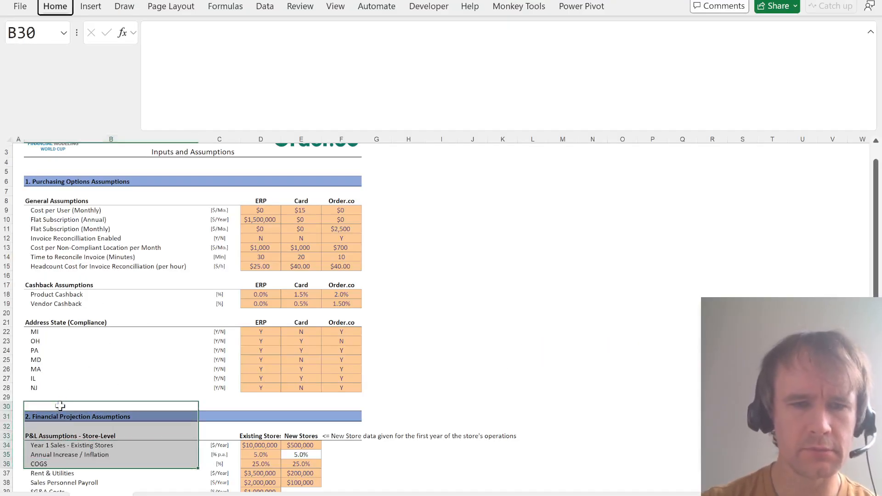
key(r)
Label cells B30, B31 and B32 Sub, Comp and Recon, checking the Total Annual Cost components in the Case Materials PDF
key(Left)
key(Right)
key(Left)
key(Right)
text(Sub)
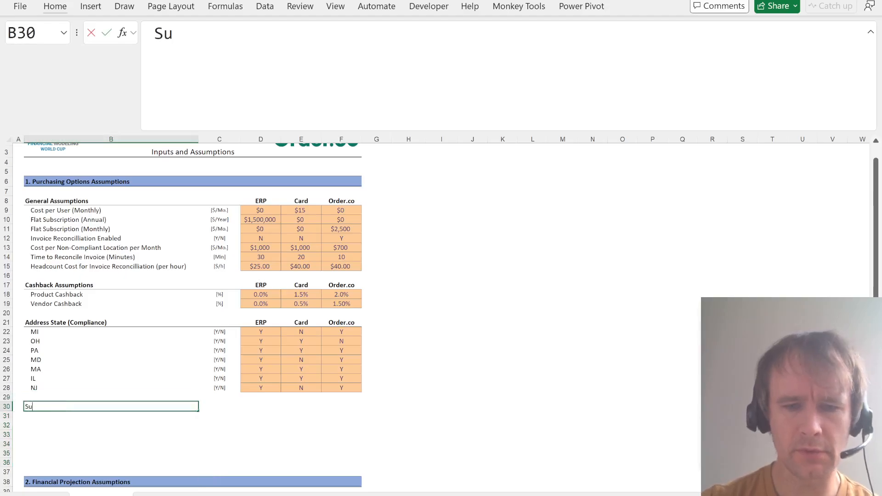
key(Return)
text(Comp)
key(Return)
key(alt+Tab)
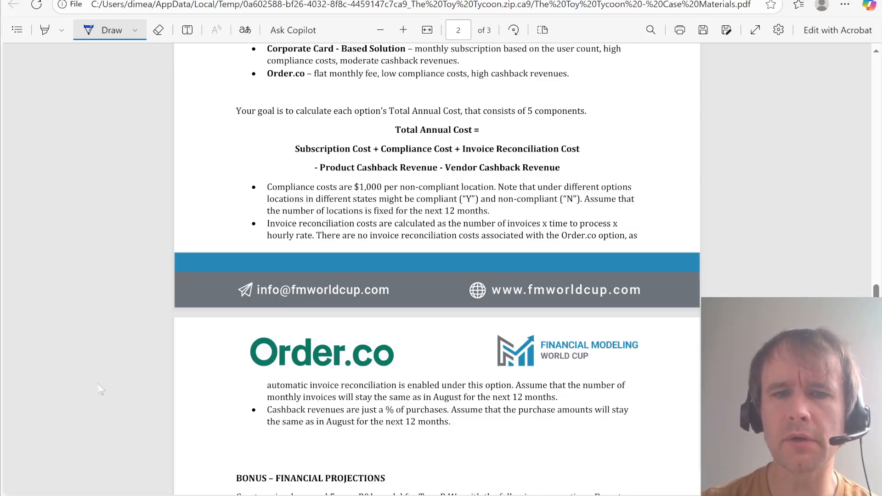
key(alt+Tab)
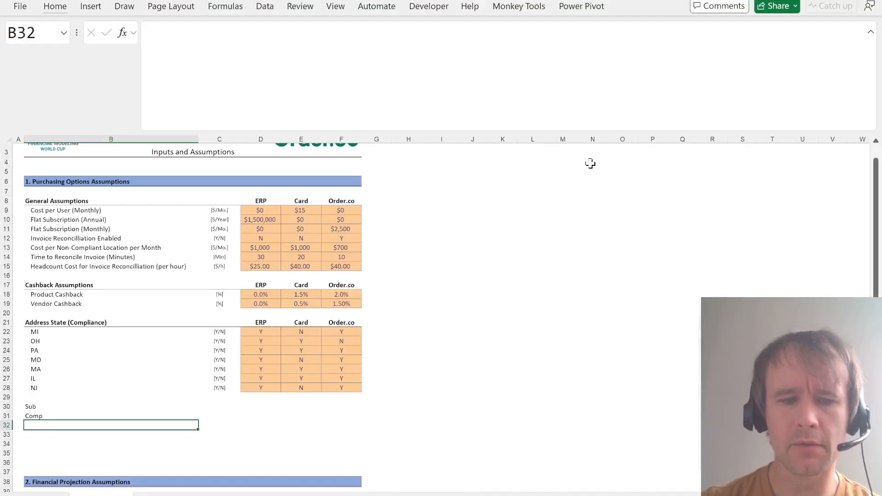
text(Recon)
key(Return)
Label cells B33 and B34 Prod CB and Vend CB, following the cashback components in the Case Materials PDF
key(alt+Tab)
key(alt+Tab)
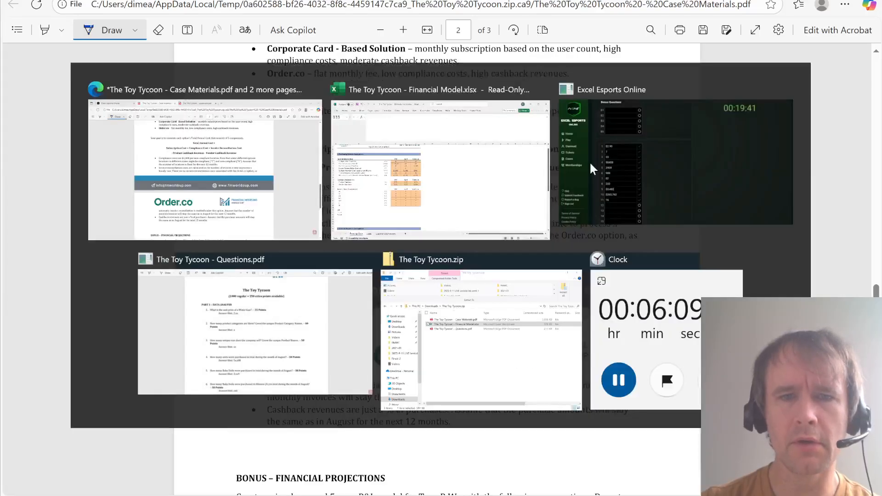
text(CAshback)
key(Return)
key(alt+Tab)
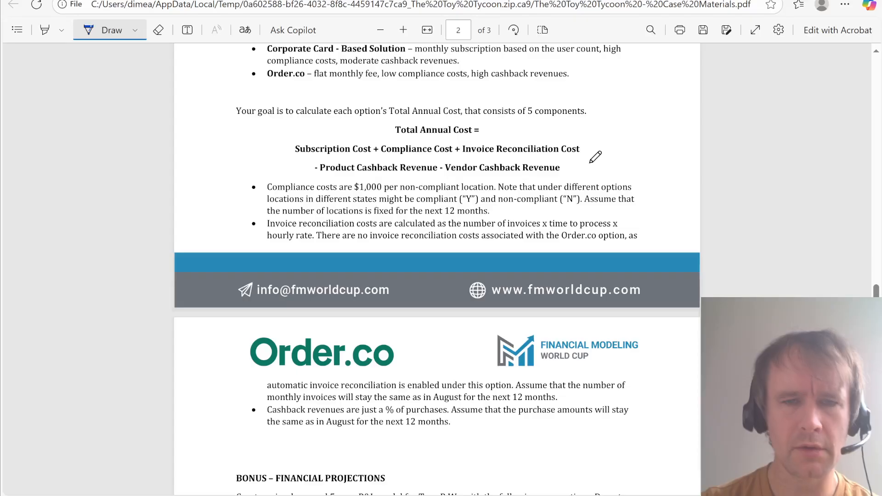
key(alt+Tab)
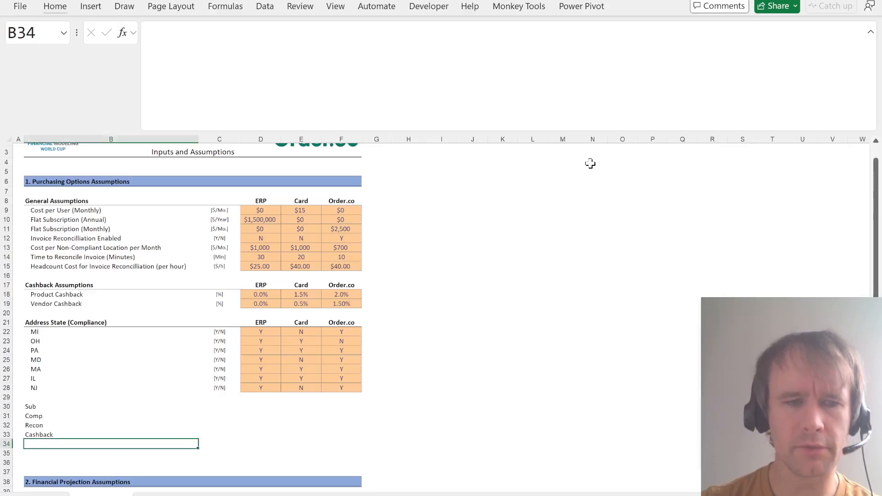
key(Up)
text(Prod CB)
key(Return)
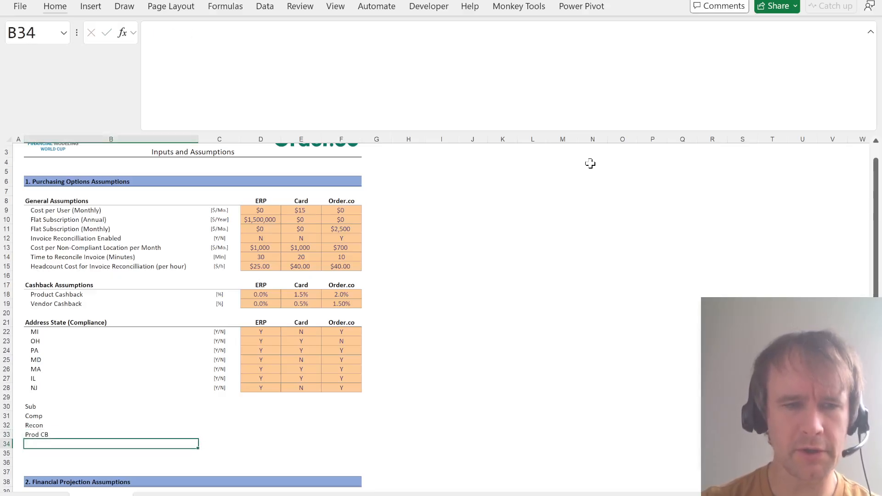
text(Vend CB)
key(Return)
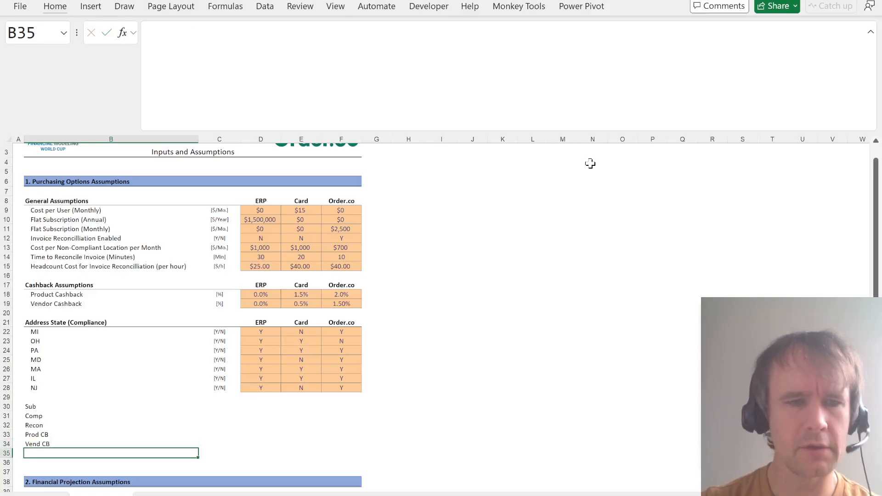
Link the ERP subscription cost in D30 to the ERP flat annual subscription in D10
key(Up)
key(Up)
key(Up)
key(Up)
key(Up)
key(Right)
key(Right)
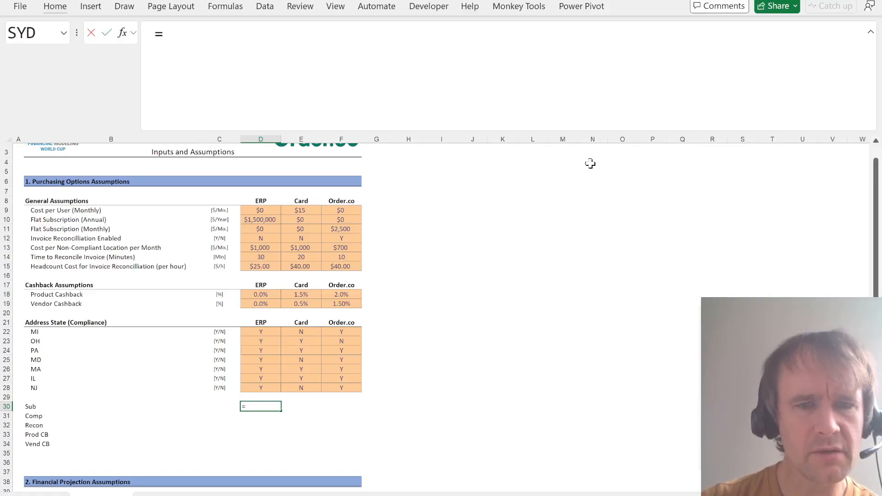
click(269, 220)
key(Tab)
key(Tab)
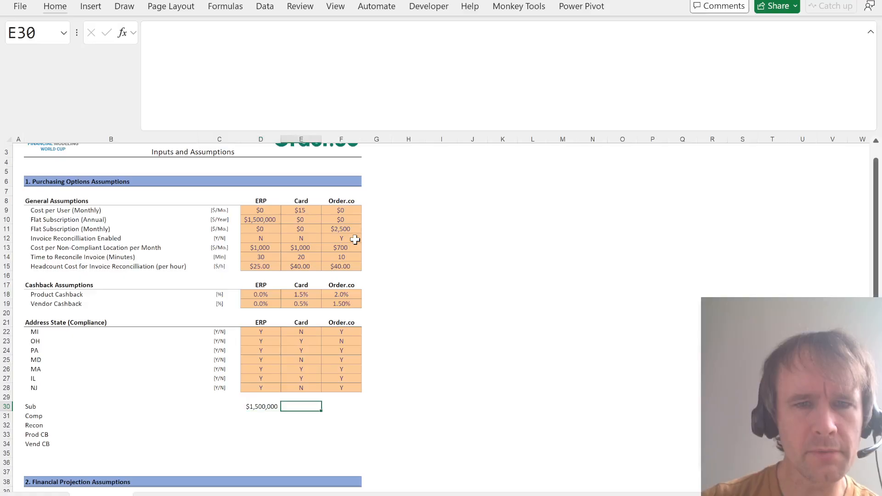
Calculate the Order.co annual subscription cost in F30 with the formula =F11*12
text(=)
click(355, 229)
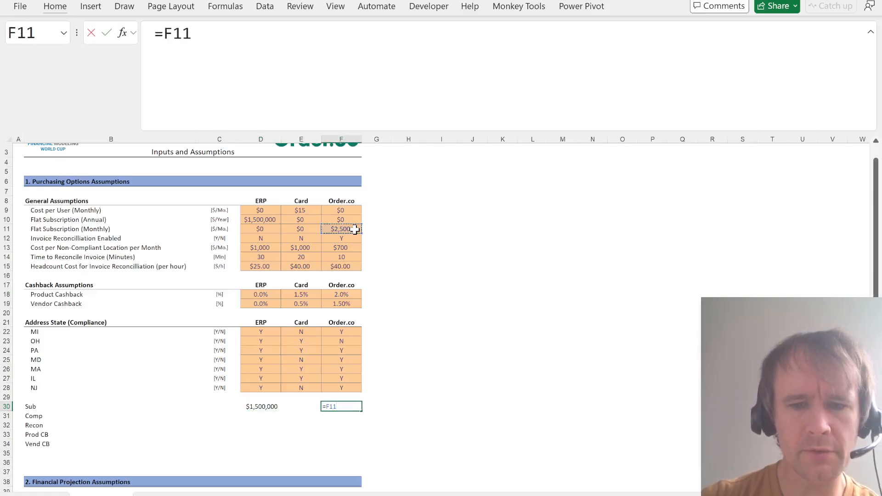
text(*12)
key(Return)
key(Up)
key(Right)
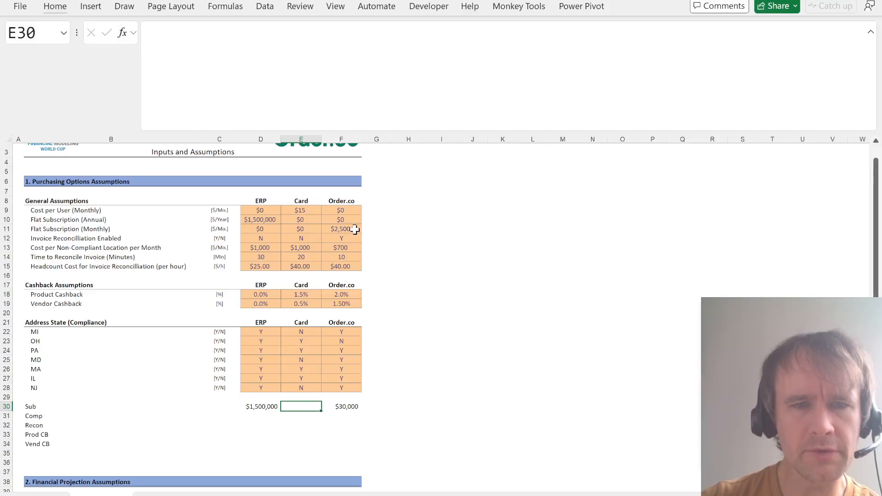
text(0)
key(Return)
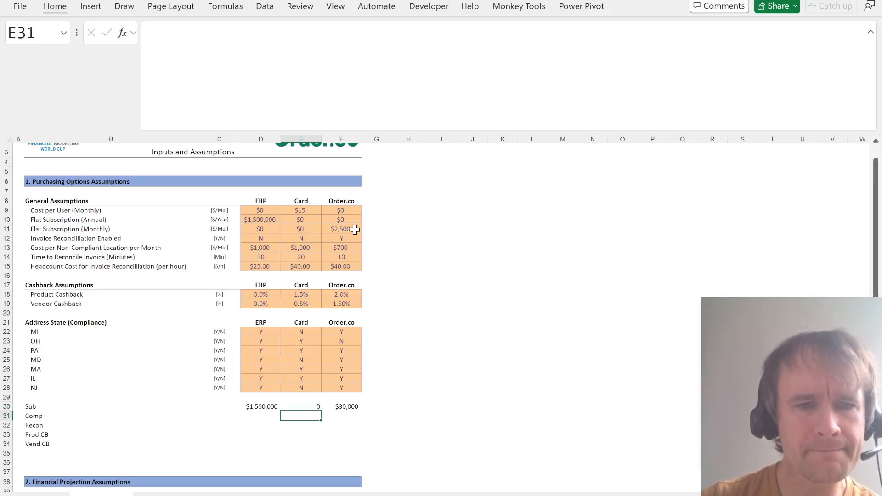
key(Up)
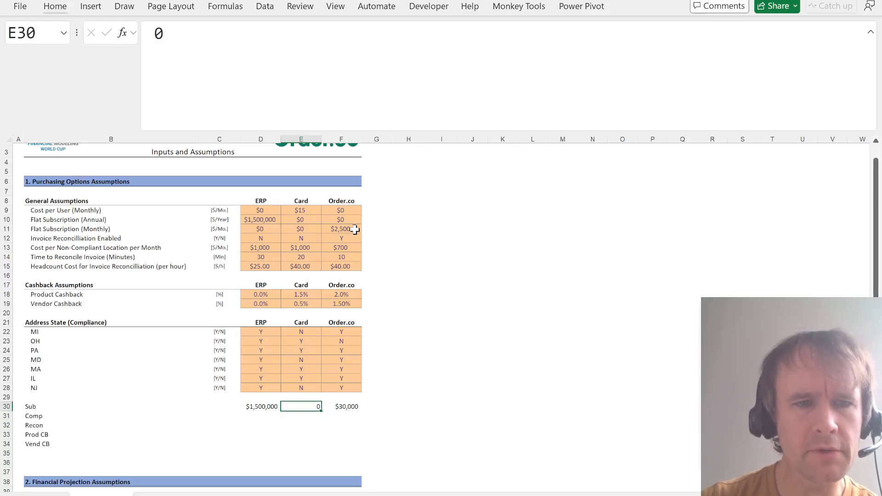
Calculate the Card annual subscription cost in E30 with the formula =E9*'Questions&Answers'!F11*12
text(=)
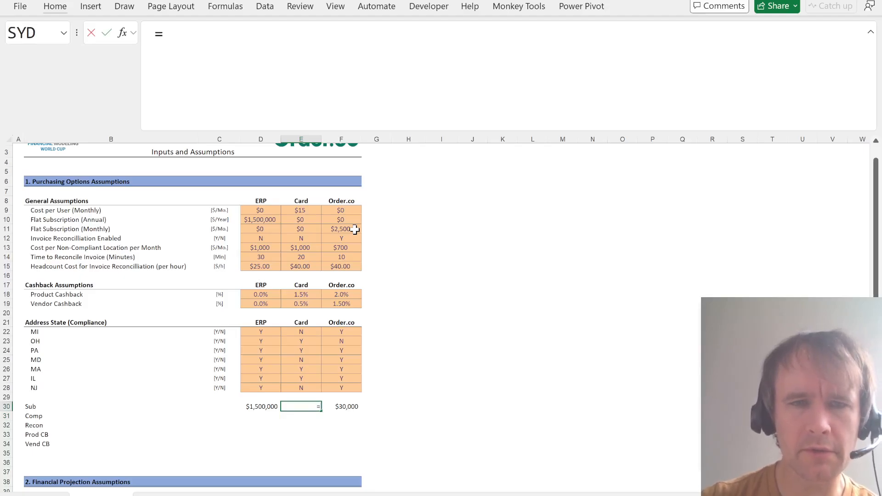
click(313, 211)
text(*)
key(ctrl+Page_Up)
key(ctrl+Page_Up)
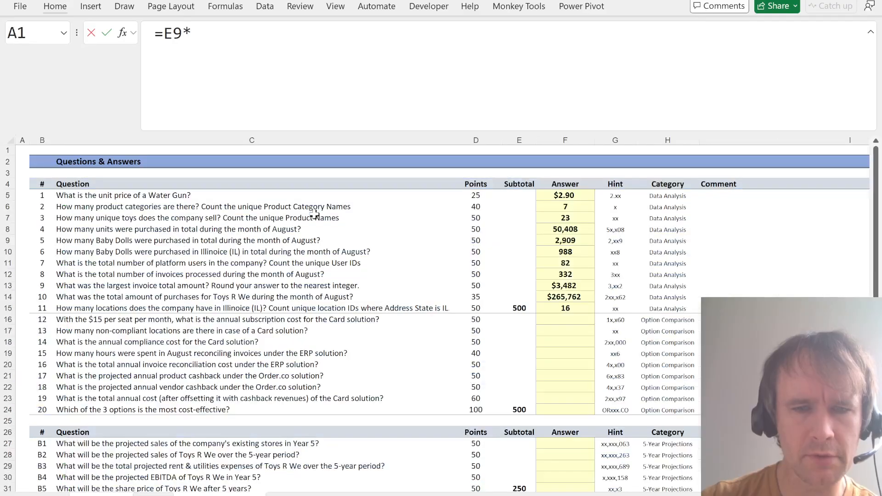
click(220, 267)
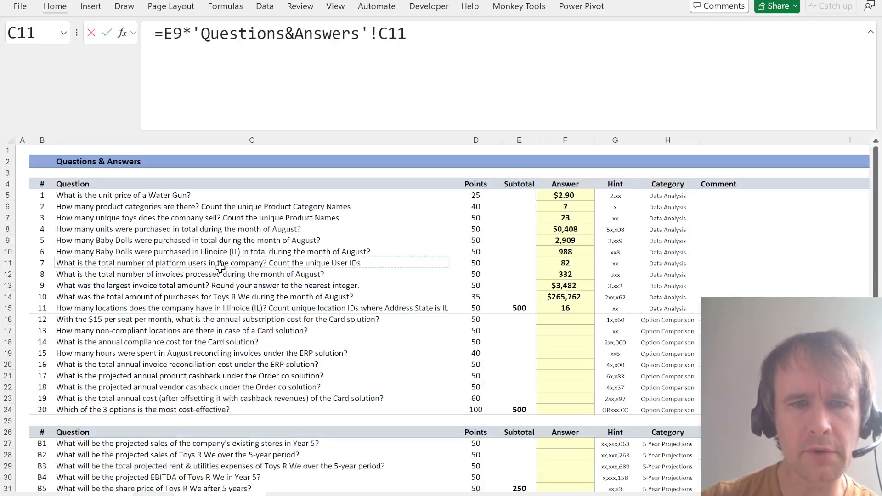
key(Right)
key(Right)
key(Right)
text(*12)
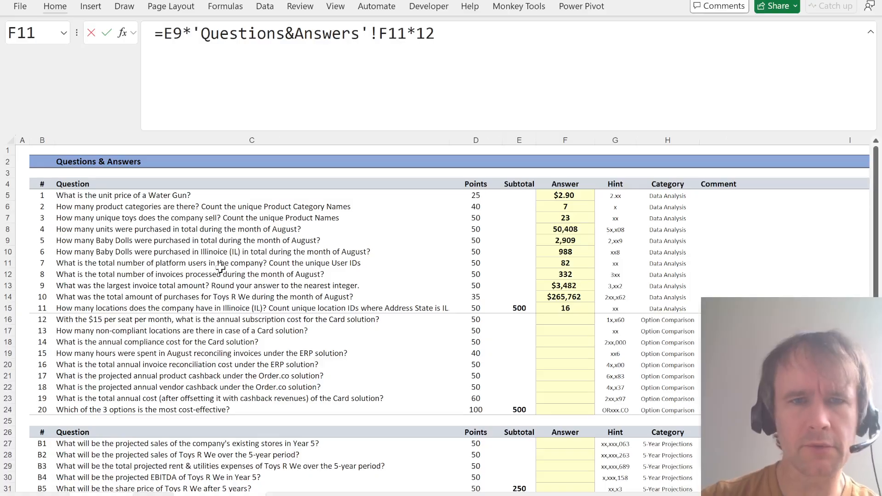
key(Return)
key(Up)
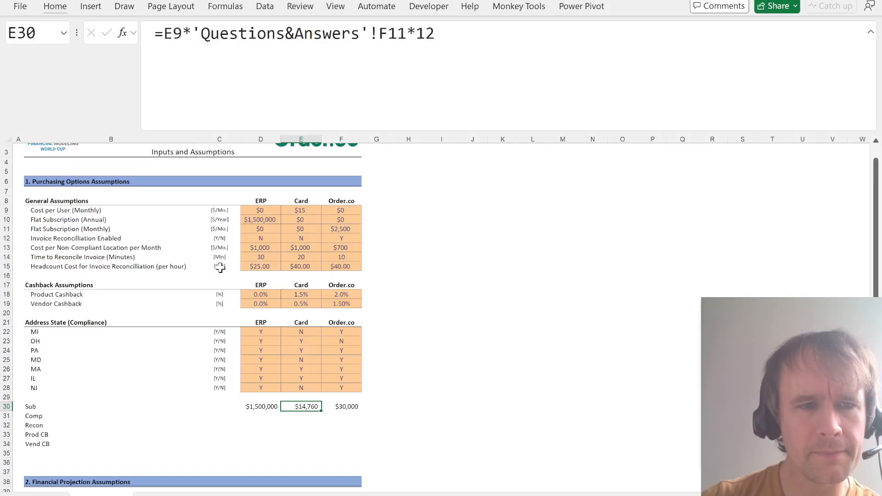
Fill the user cost and flat subscription inputs in D9:F11 with standard yellow to mark them as used
drag(260, 210, 330, 229)
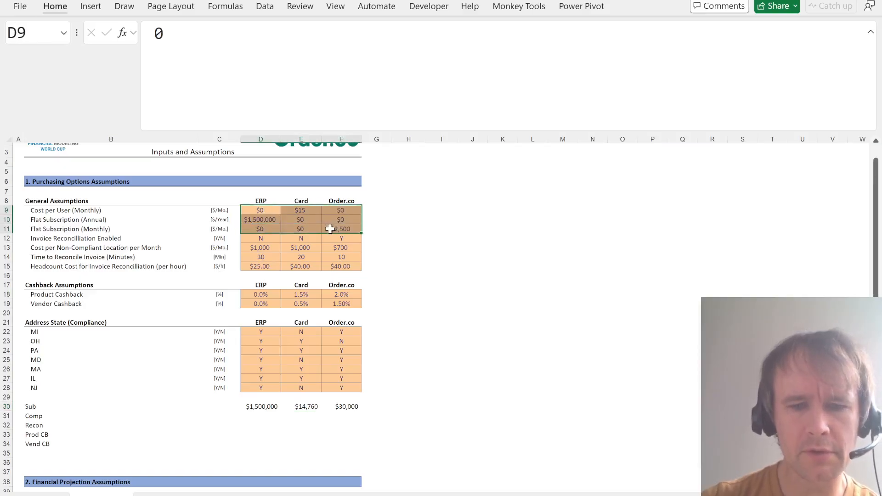
click(55, 6)
click(131, 59)
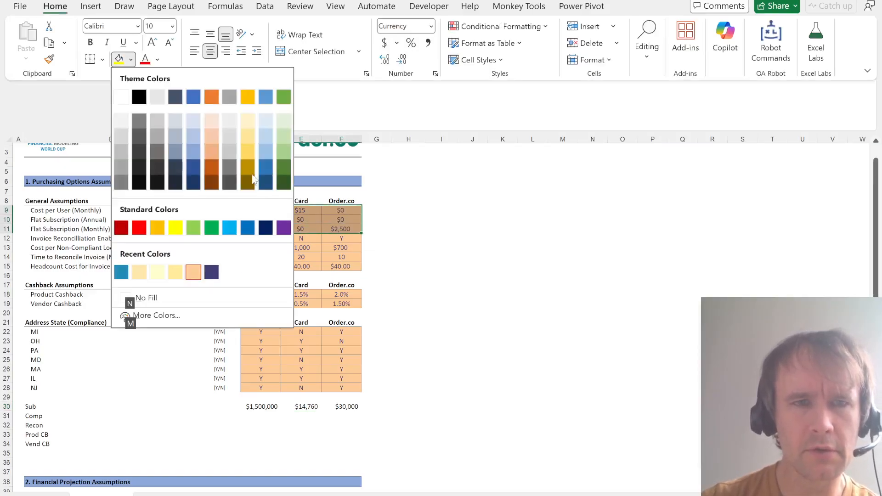
click(178, 229)
click(260, 238)
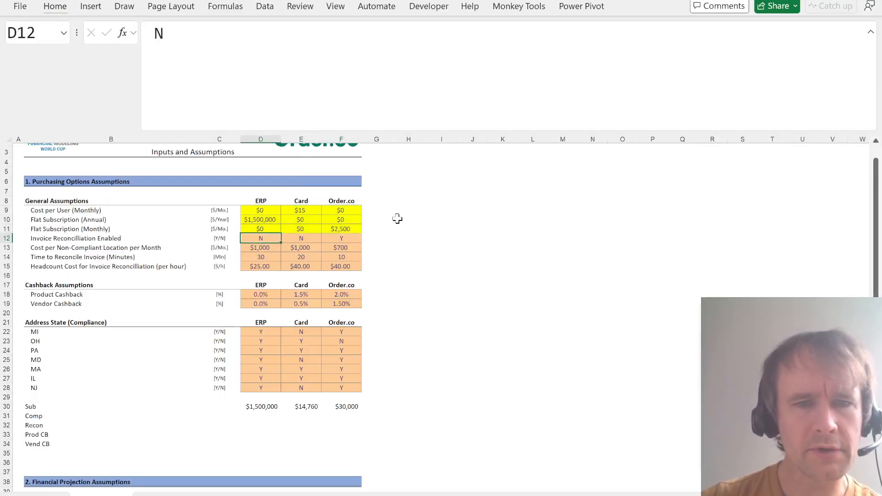
key(Right)
key(Right)
key(Left)
key(Left)
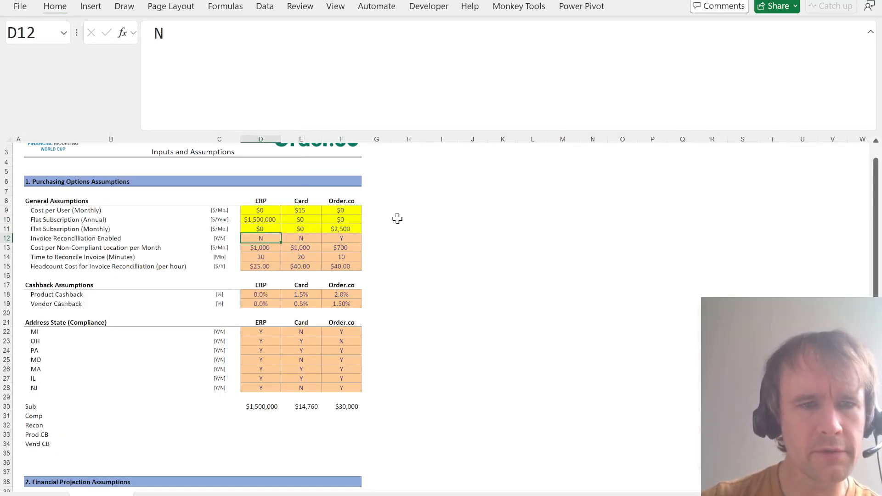
Calculate the ERP annual compliance cost in D31 with the formula =COUNTIFS(D22:D28,"N")*D13*12
key(Down)
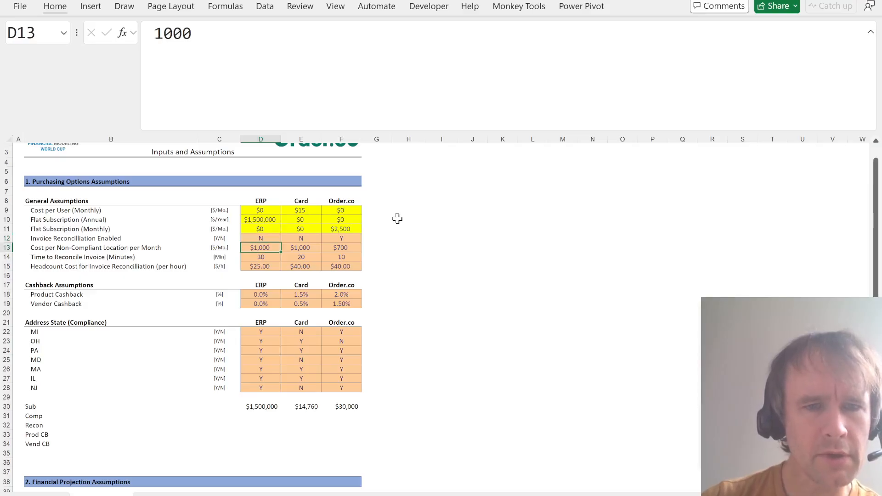
key(Down)
key(Down)
key(Down)
key(Down)
key(Down)
key(Down)
key(Down)
key(Down)
key(Down)
key(Down)
key(Down)
key(Down)
key(Down)
key(Down)
key(Down)
key(Down)
key(Down)
key(Down)
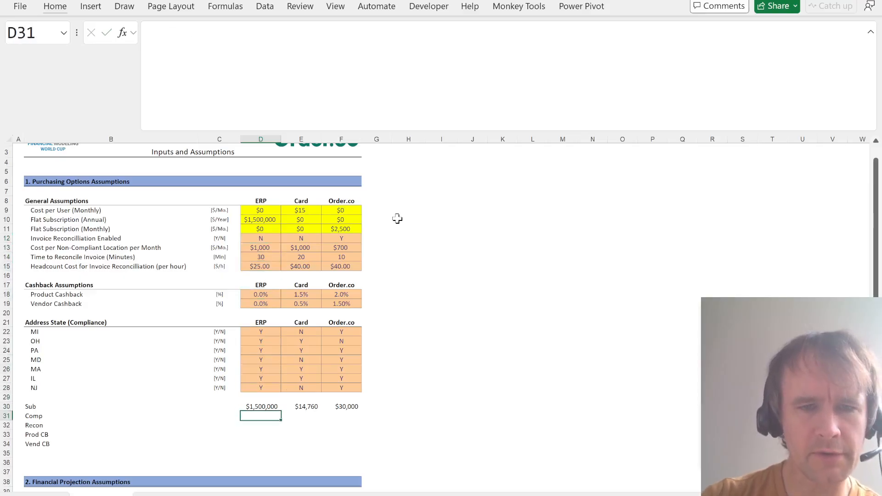
text(=countifs)
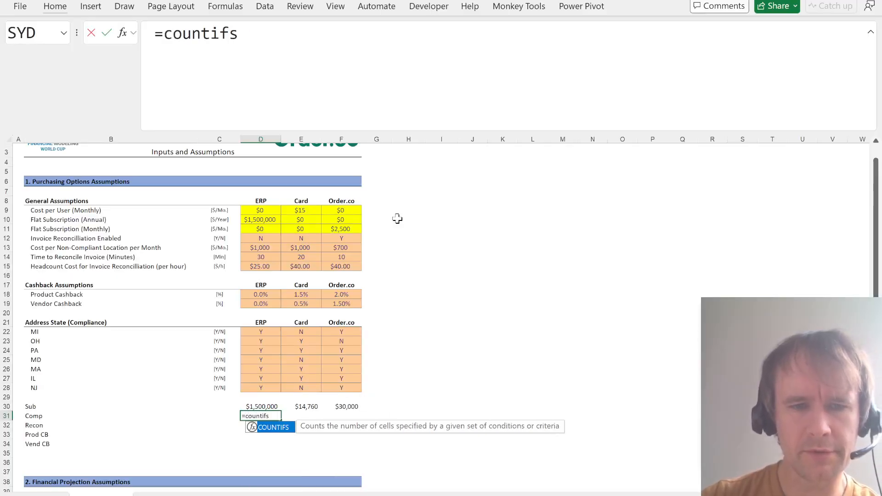
key(Tab)
key(Up)
key(Up)
key(Up)
key(shift+Up)
key(shift+Up)
key(shift+Up)
key(shift+Up)
key(shift+Up)
key(shift+Up)
text(,"N")
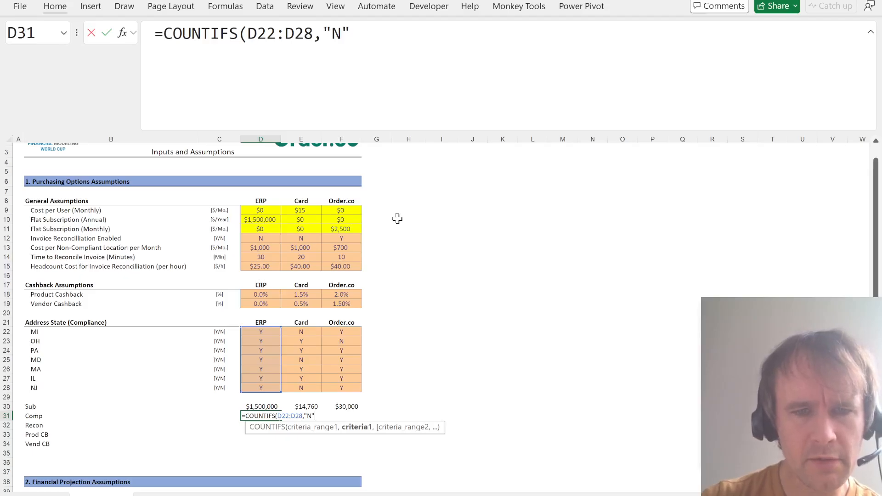
text()*)
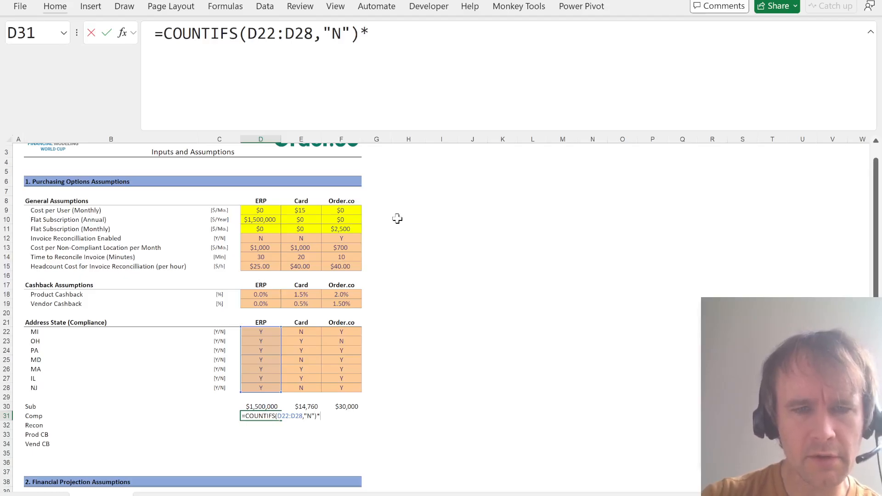
click(263, 251)
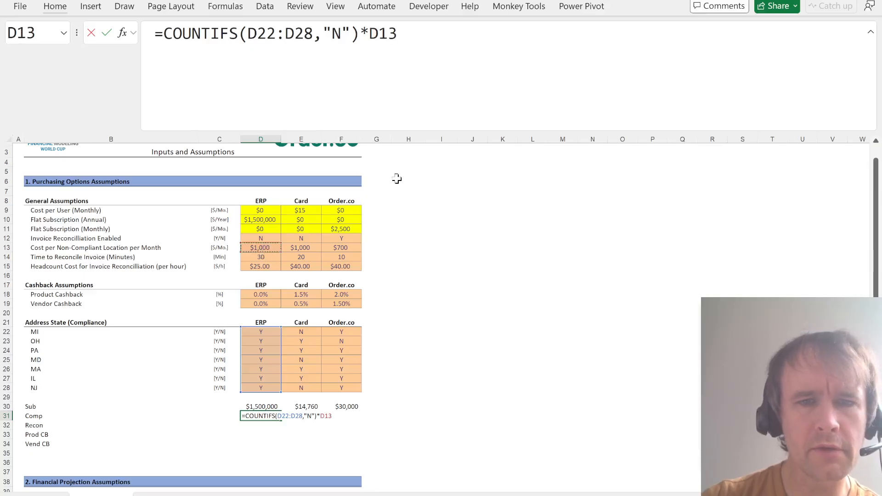
text(*)
text(12)
key(Return)
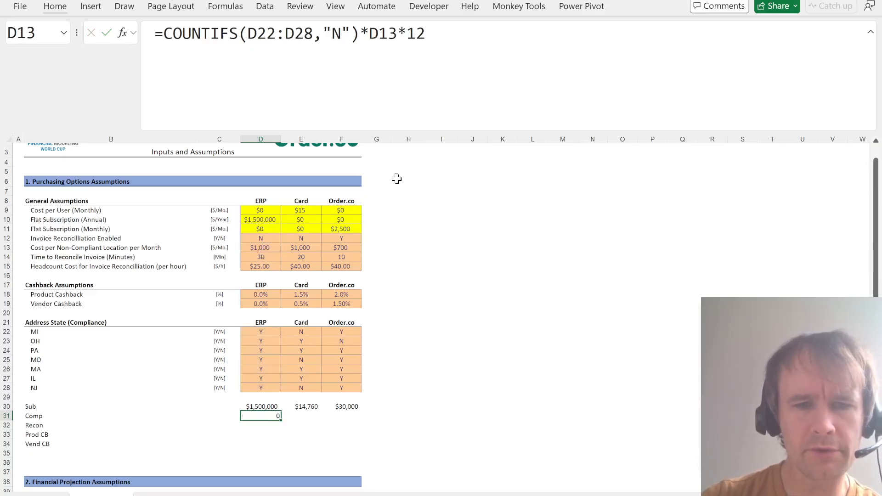
Copy the compliance cost formula from D31 across to the Card and Order.co cells E31 and F31
key(Up)
key(Right)
key(ctrl+r)
key(Right)
key(ctrl+r)
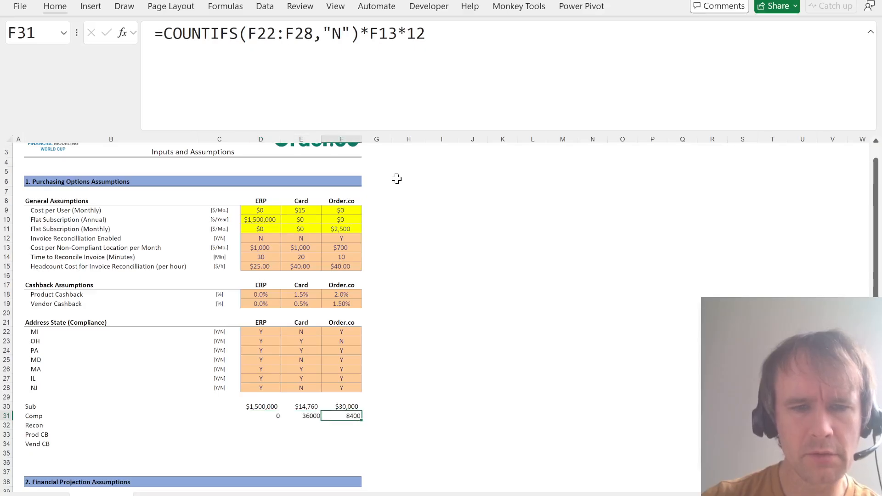
Check the compliance cost formulas and results across D31:F31 for the three options
key(Left)
key(Left)
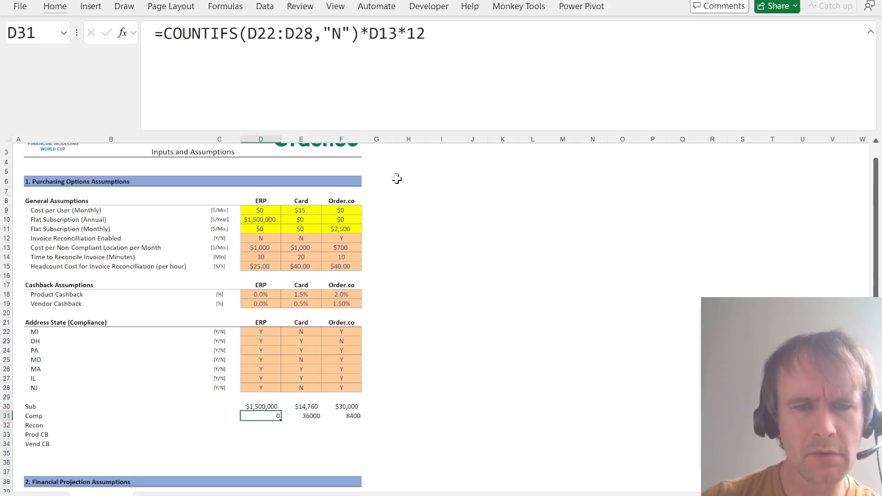
key(Right)
key(Right)
key(Left)
key(Left)
key(Up)
key(Down)
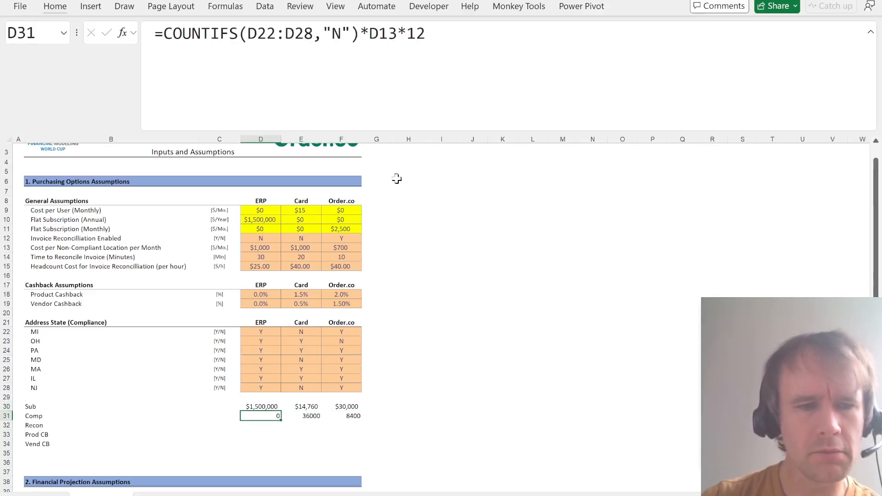
Switch to the Case Materials PDF, draw an ink line across the compliance costs bullet and view the invoice reconciliation rules
key(Down)
key(alt+Tab)
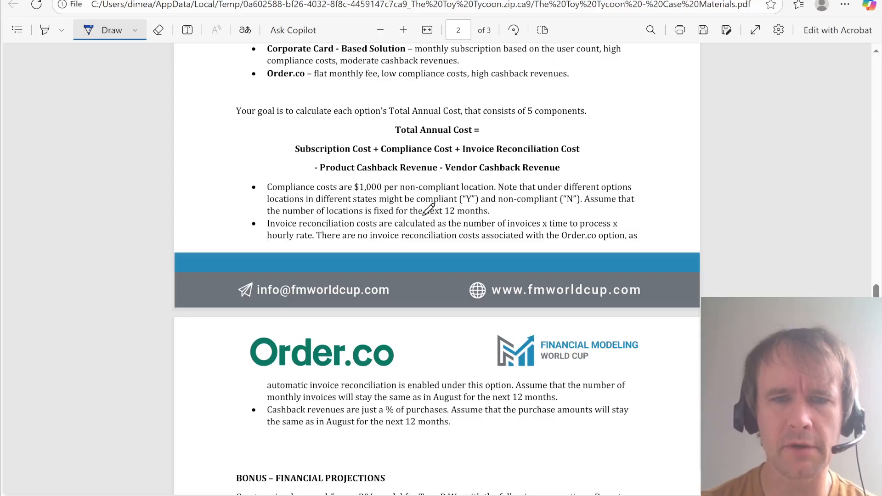
drag(423, 215, 481, 188)
scroll(476, 289, down, 1)
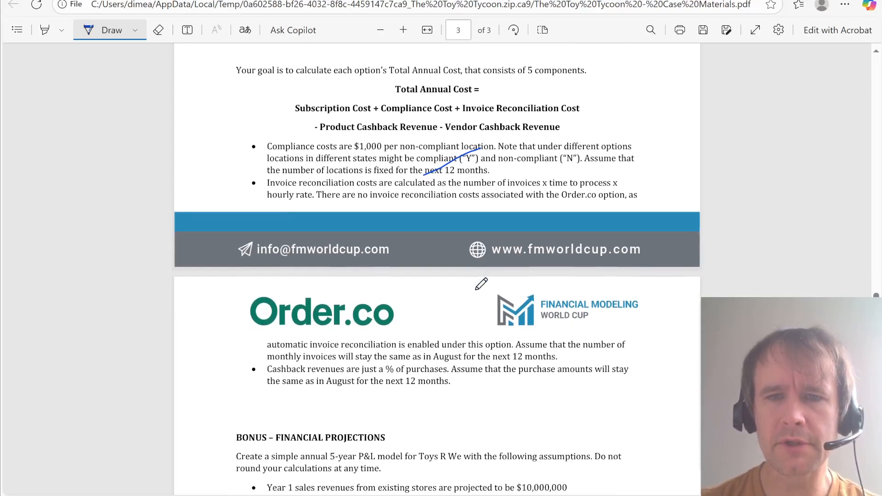
Review the invoice reconciliation rules in the Case Materials PDF and return to Excel to examine the reconciliation time and hourly headcount cost rows
scroll(476, 289, down, 1)
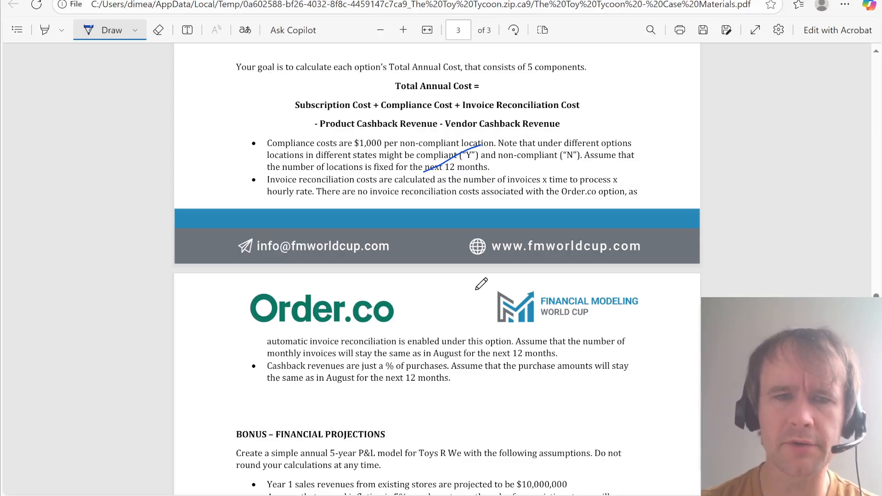
key(alt+Tab)
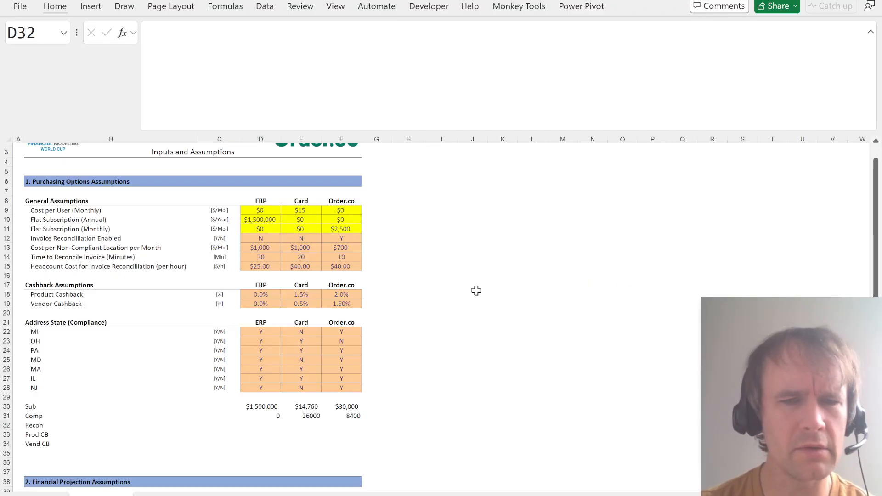
click(64, 266)
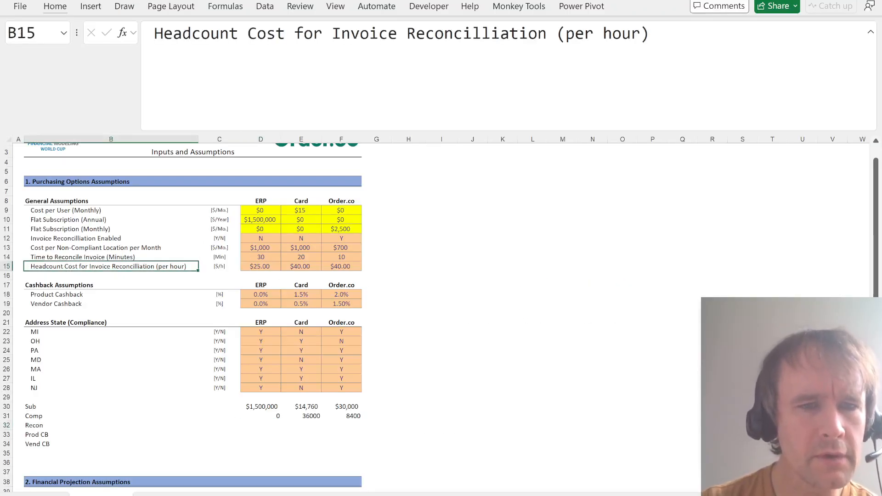
key(Up)
key(shift+space)
key(Down)
key(shift+space)
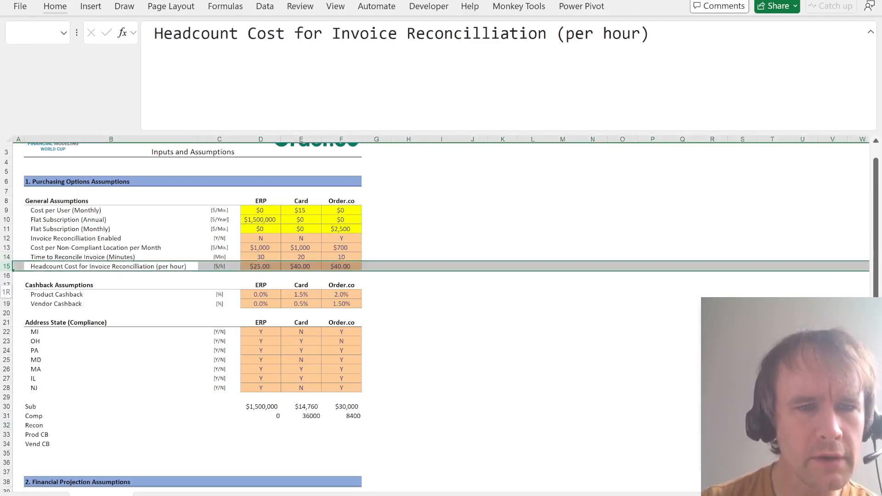
key(Up)
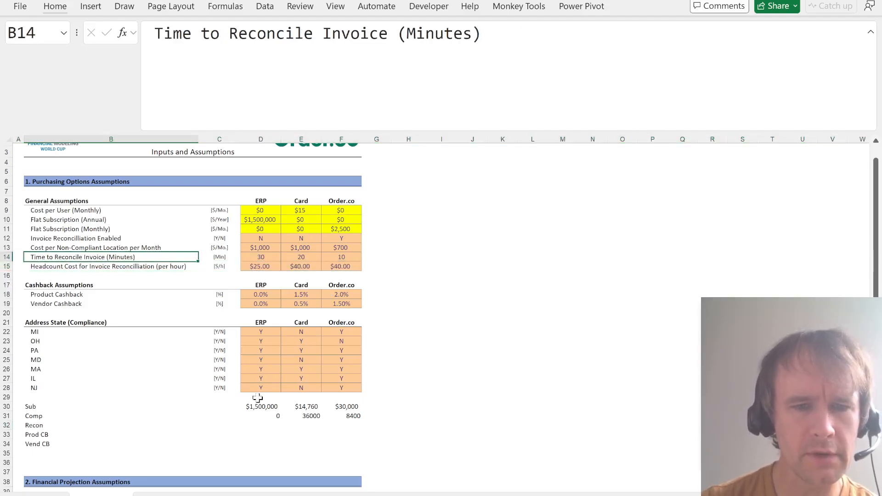
Link G32 to the August invoice count with the formula ='Questions&Answers'!F12
click(381, 425)
text(=)
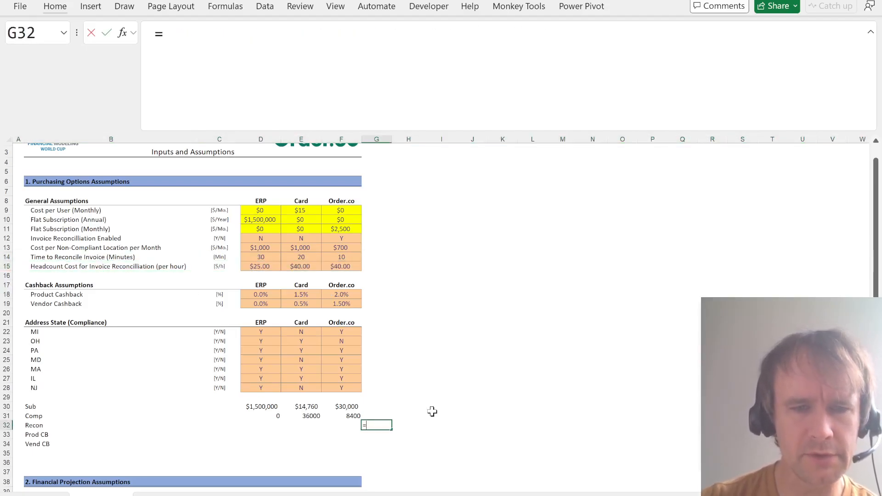
key(ctrl+Page_Up)
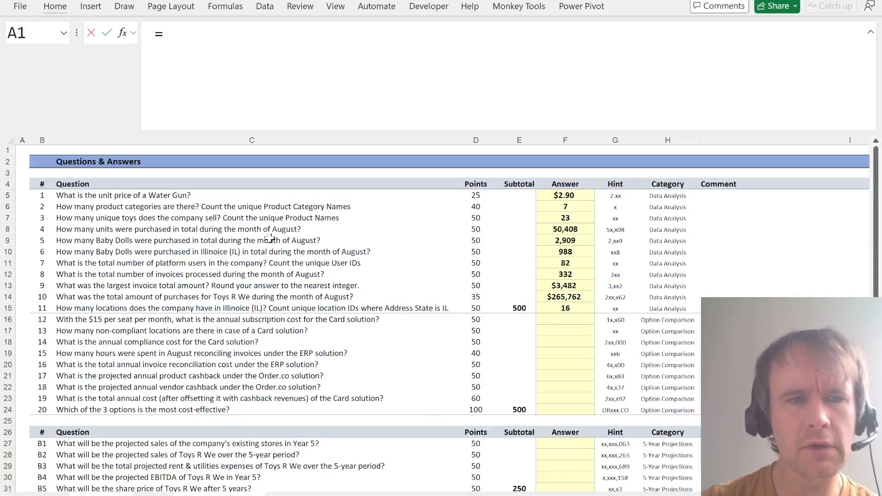
click(558, 273)
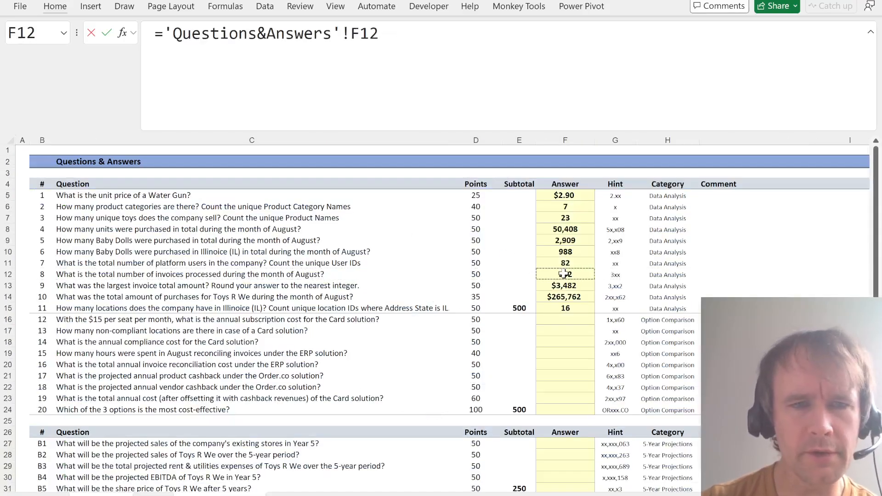
key(Return)
key(Up)
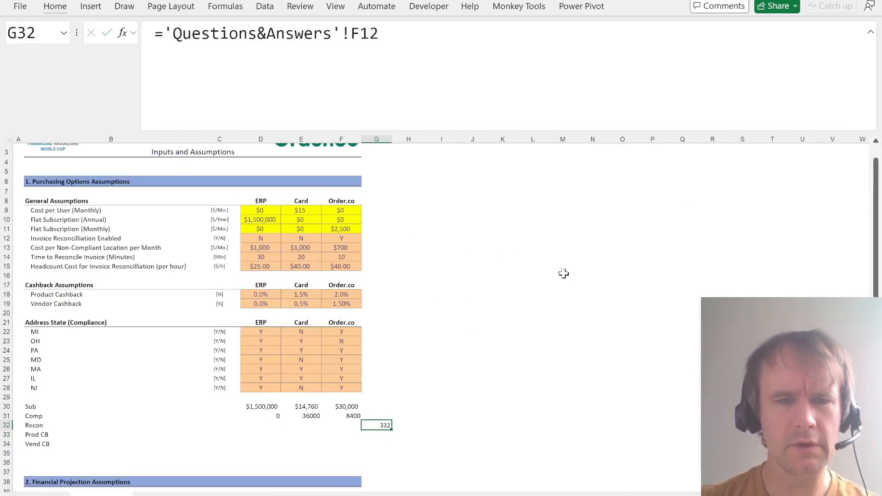
Check the monthly invoice assumption in the Case Materials PDF and annualize the invoice count in G32 by multiplying it by 12
key(alt+Tab)
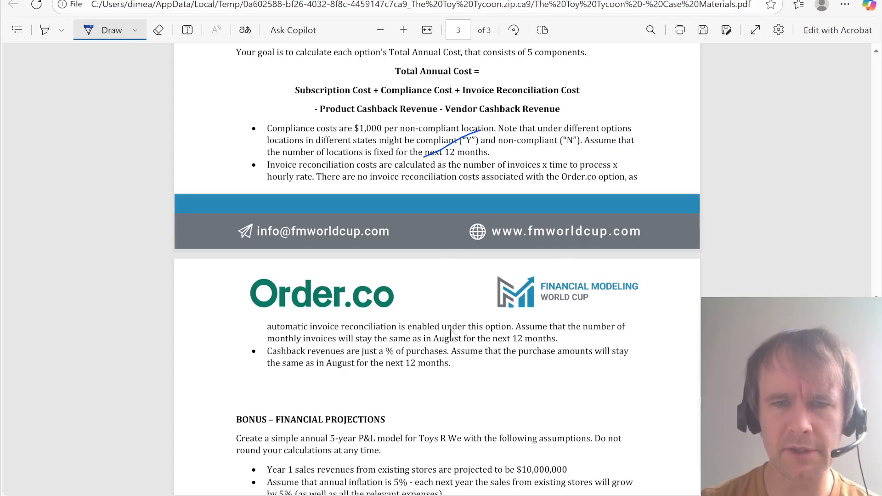
key(alt+Tab)
key(F2)
text(*12)
key(Return)
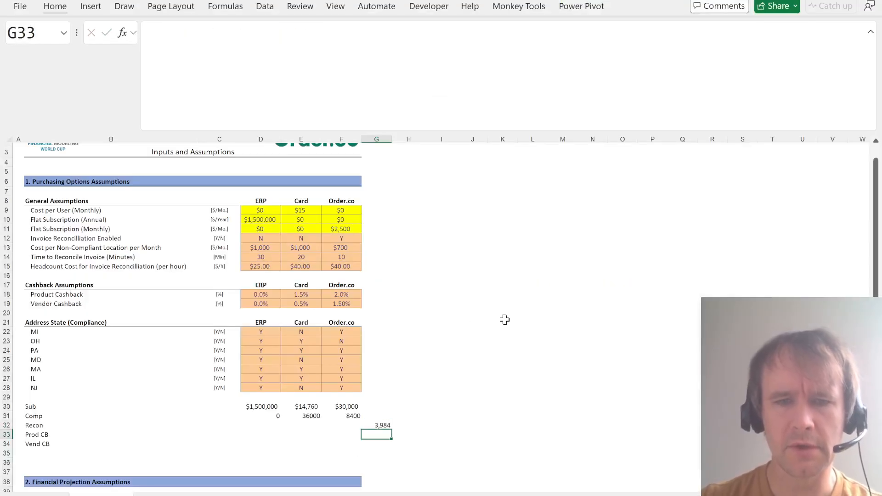
Recheck the reconciliation rules in the PDF and calculate all three options' reconciliation costs in D32 with =G32*D14:F14*D15:F15/60
key(Up)
key(Left)
key(Left)
key(Left)
key(alt+Tab)
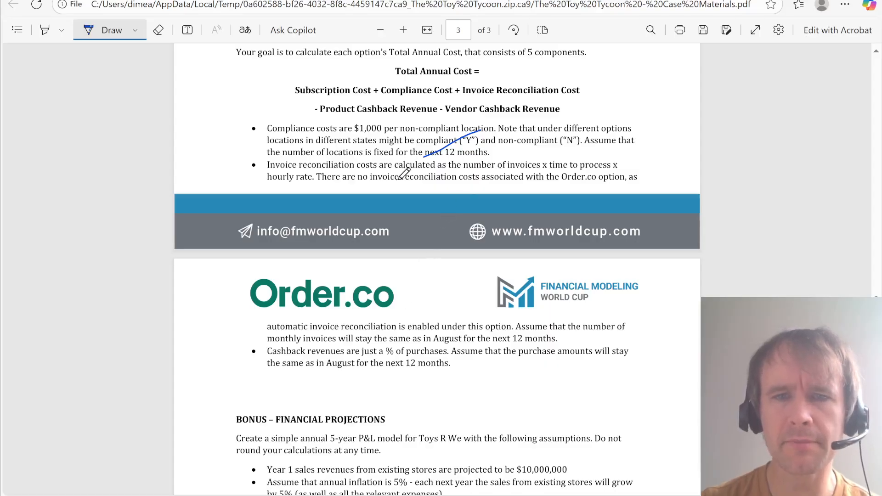
key(alt+Tab)
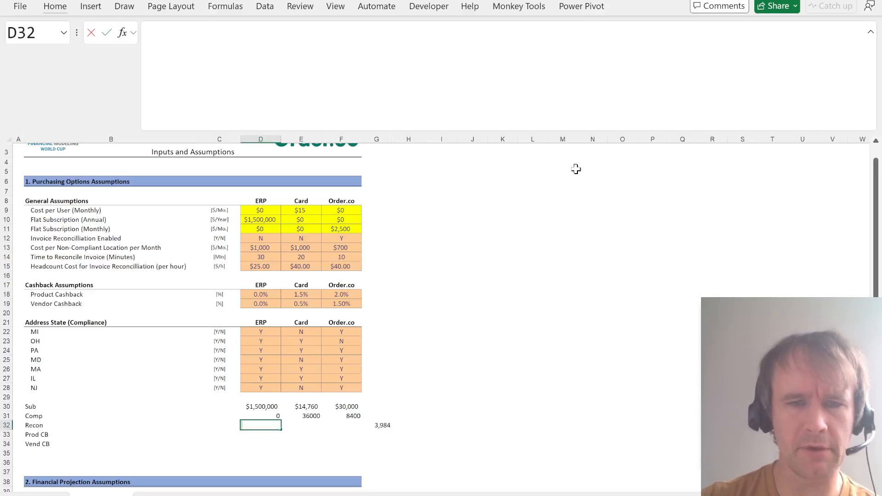
text(=)
key(Right)
key(Right)
key(Right)
text(*)
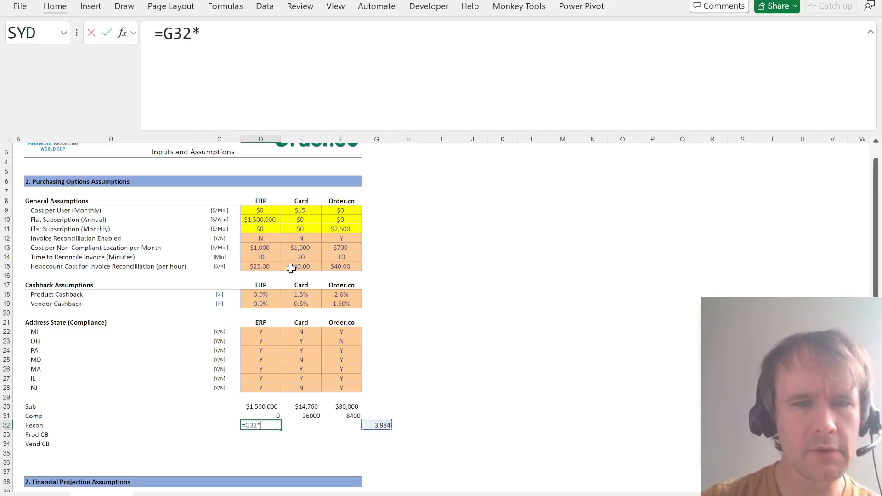
drag(263, 256, 342, 257)
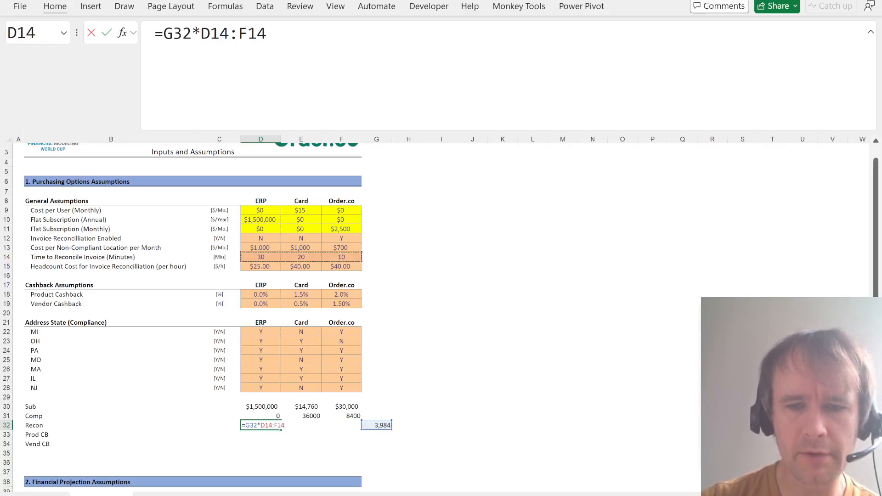
text(*)
click(267, 266)
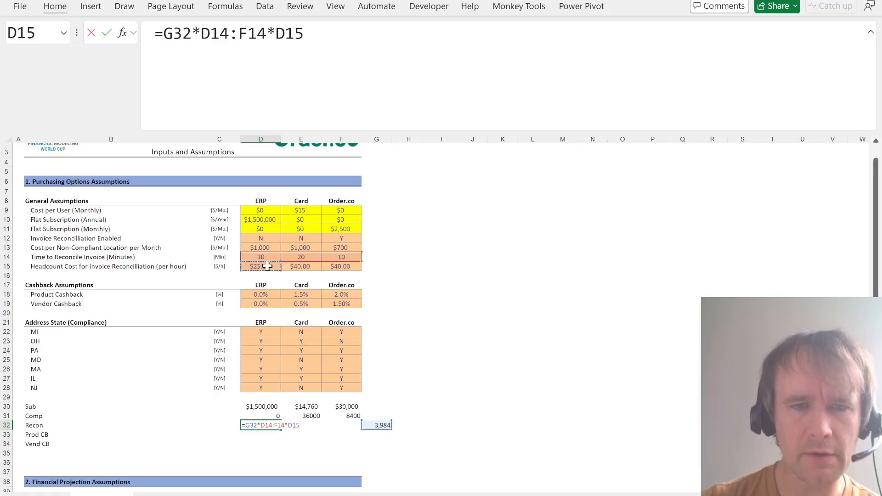
key(shift+Right)
key(shift+Right)
text(/60)
key(Return)
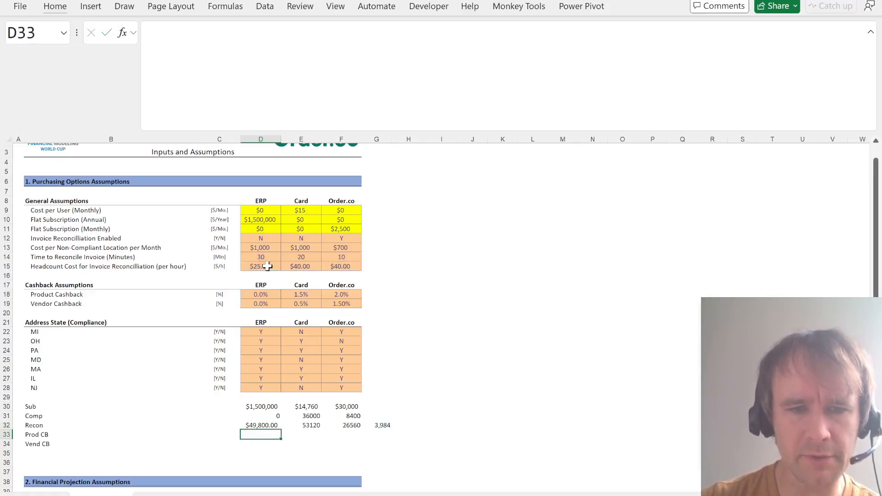
Format the reconciliation costs in D32:F32 with thousands separators and no decimals
key(Up)
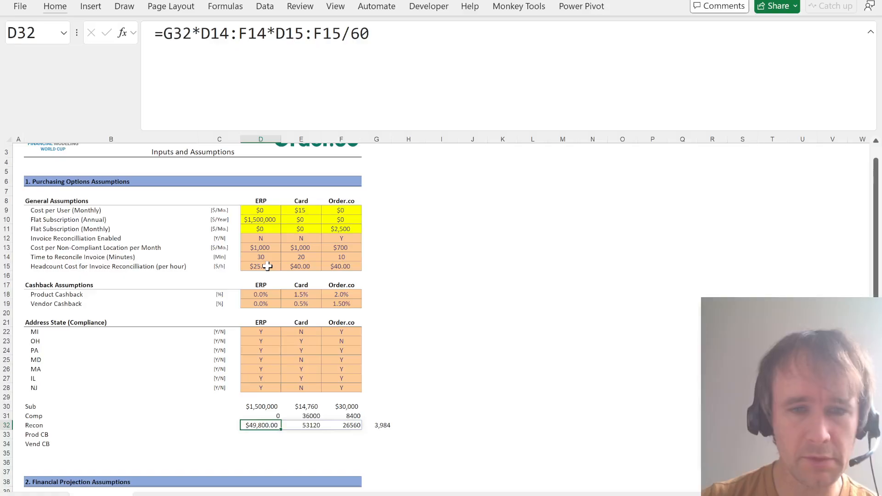
key(shift+Right)
key(shift+Right)
key(ctrl+shift+1)
key(alt+h)
key(9)
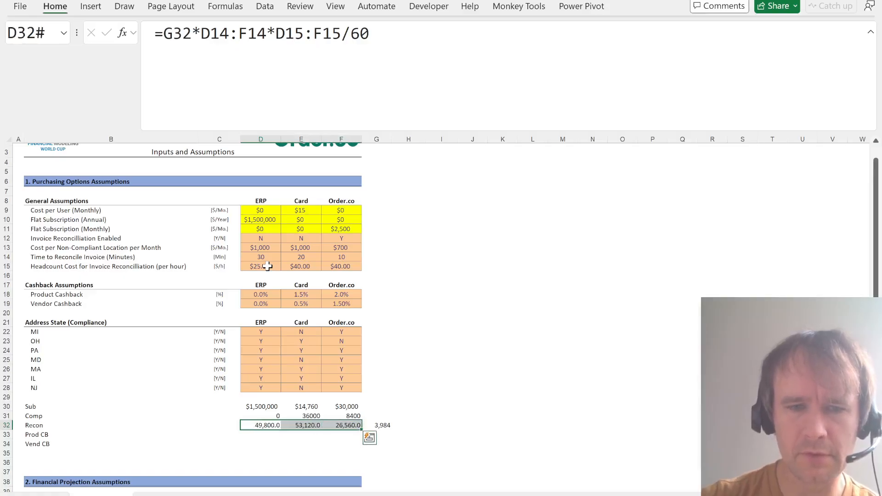
key(alt+h)
key(9)
Apply the comma number format with 0 decimal places to the whole cost block D30:F35
key(Up)
key(Up)
key(shift+Down)
key(shift+Down)
key(shift+Down)
key(shift+Right)
key(shift+Down)
key(shift+Right)
key(shift+Down)
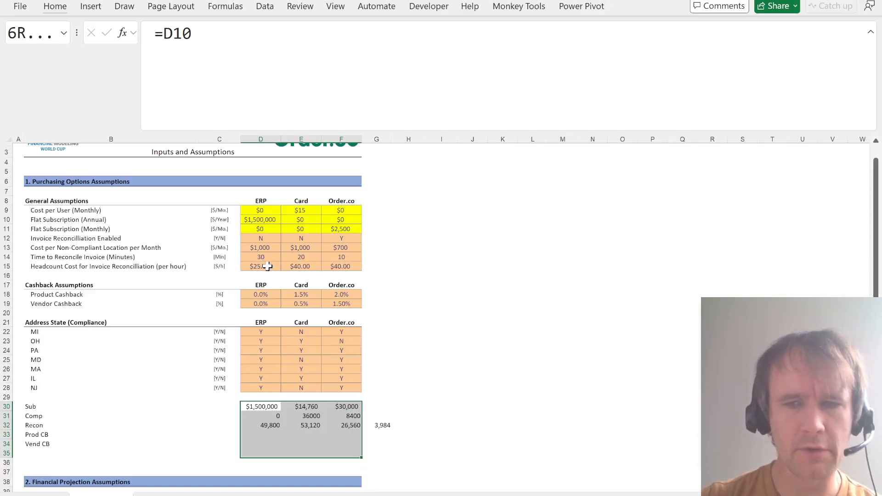
key(ctrl+shift+space)
text(fc)
key(Return)
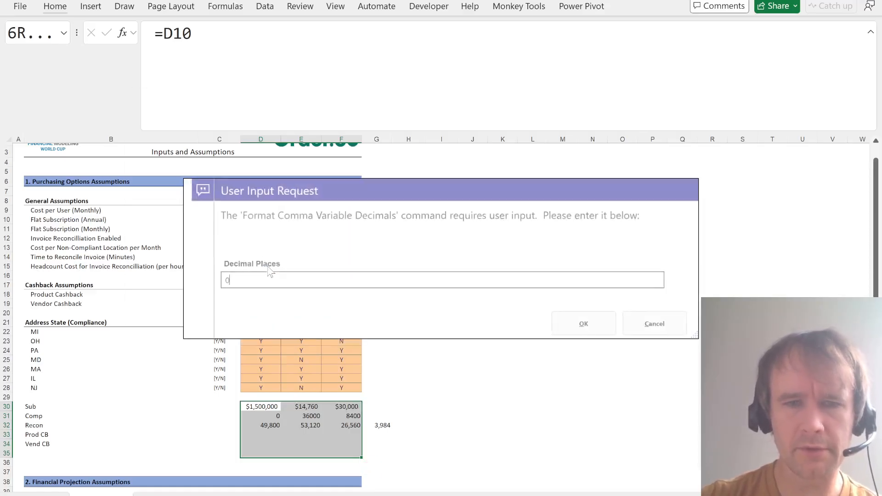
key(Return)
Calculate the ERP net annual cost in D35 with the formula =SUM(D30:D32)-SUM(D33:D34)
key(Down)
key(Down)
key(Down)
key(Down)
key(Down)
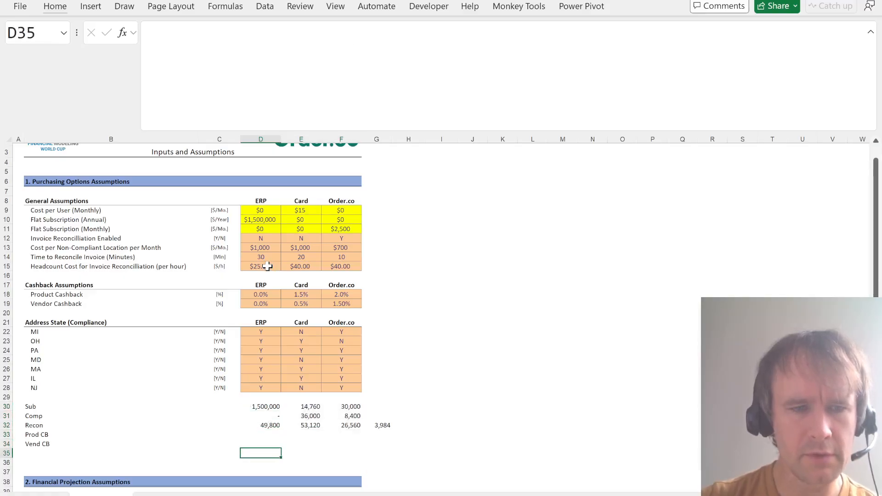
text(=sum)
key(Tab)
key(Up)
key(Up)
key(Up)
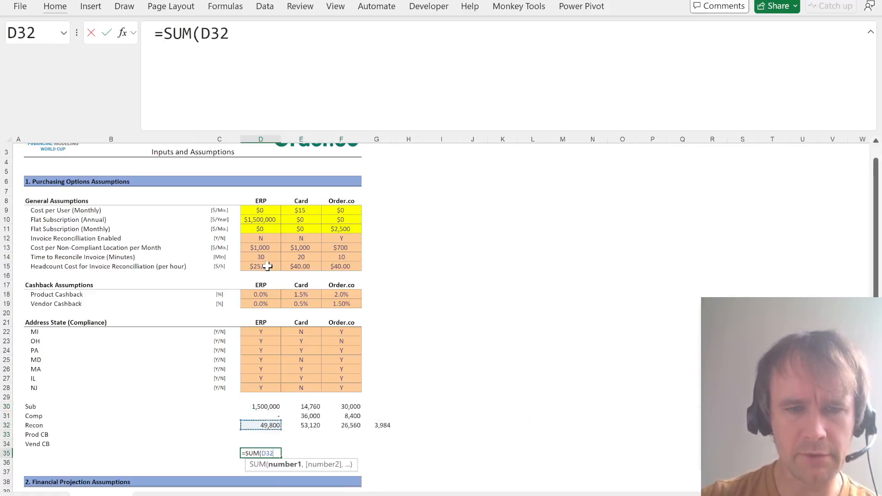
key(shift+Up)
key(shift+Up)
text()-sum)
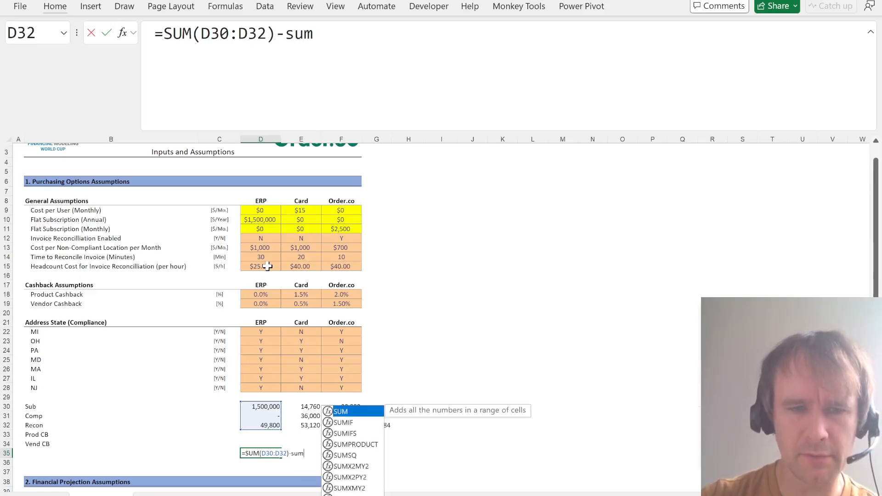
key(Tab)
key(Up)
key(shift+Up)
text())
key(Return)
Copy the net cost formula from D35 across to E35:F35 and label the row Net in B35
key(Up)
key(shift+Right)
key(shift+Right)
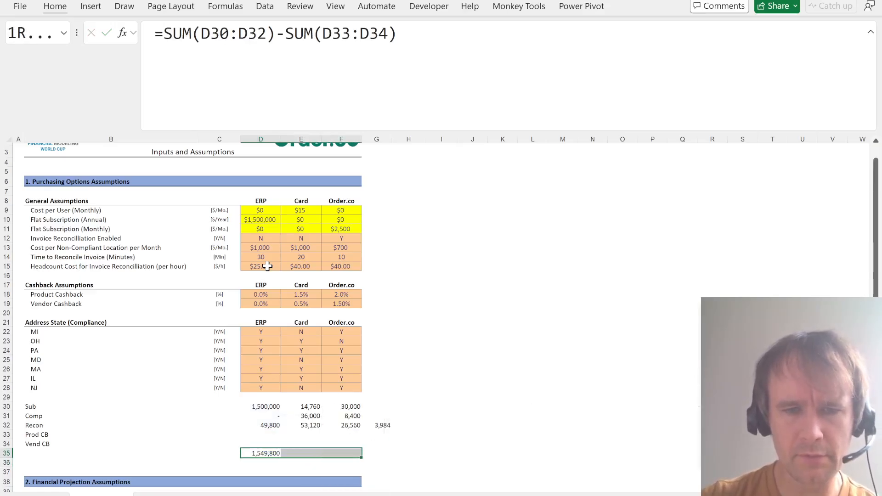
key(ctrl+r)
key(Left)
key(Left)
text(Net)
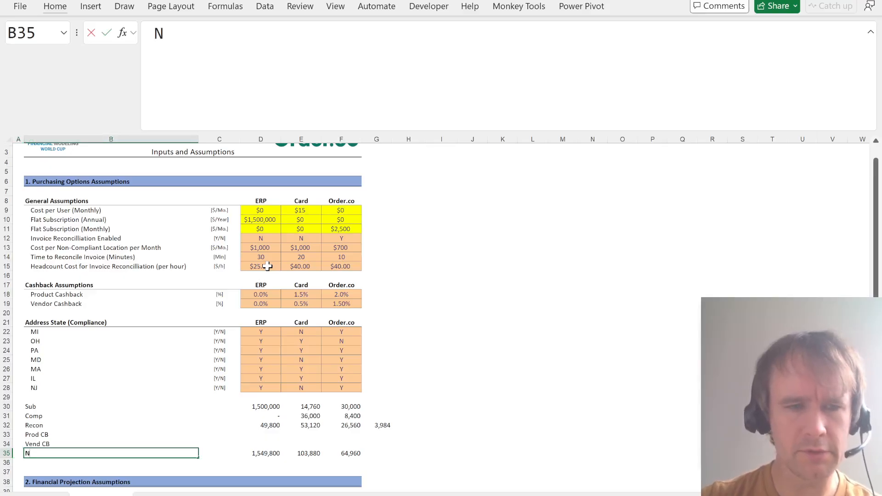
key(Tab)
Check the cashback rules in the PDF and calculate annual purchases in G33 as the sum of the Charged Total column times 12
key(Right)
key(Up)
key(Up)
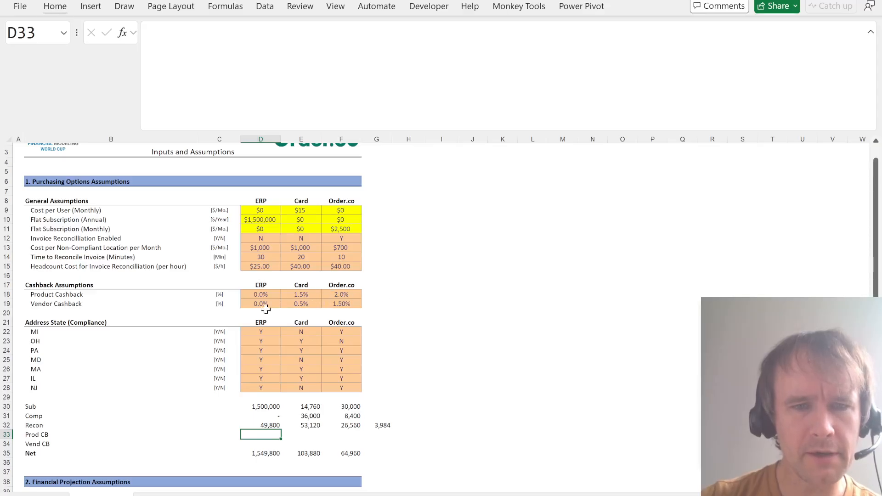
key(alt+Tab)
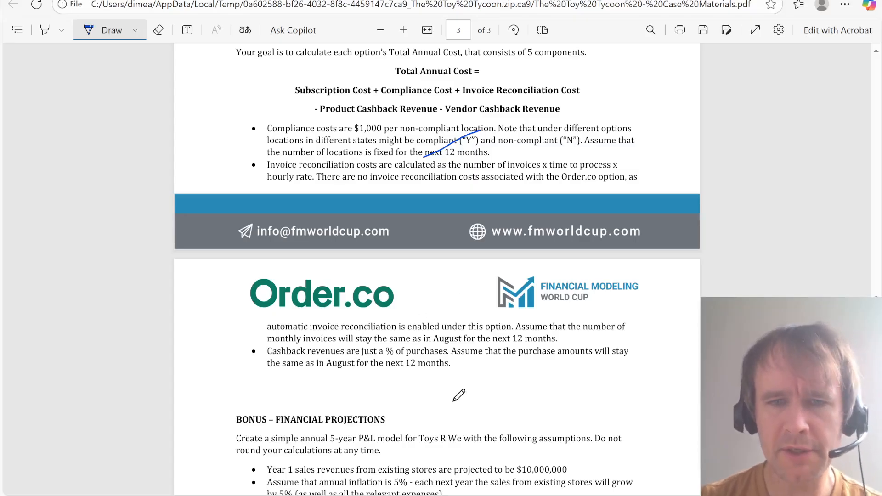
key(alt+Tab)
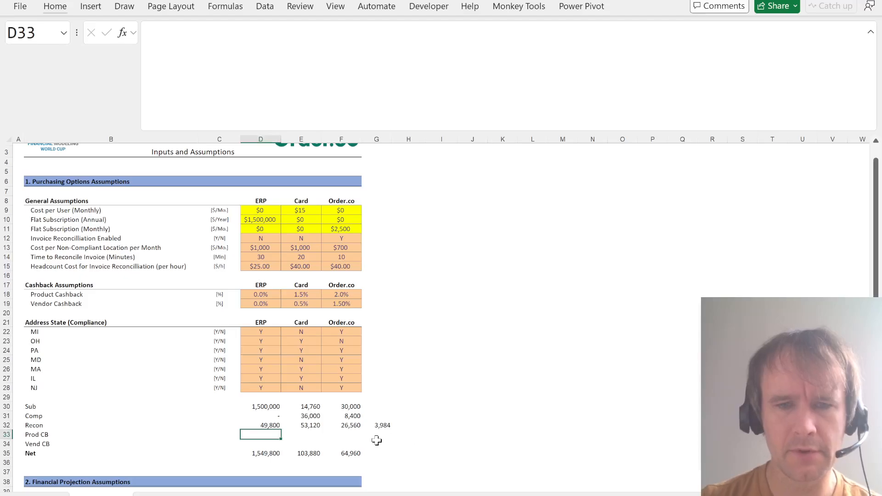
click(377, 439)
text(=SUM()
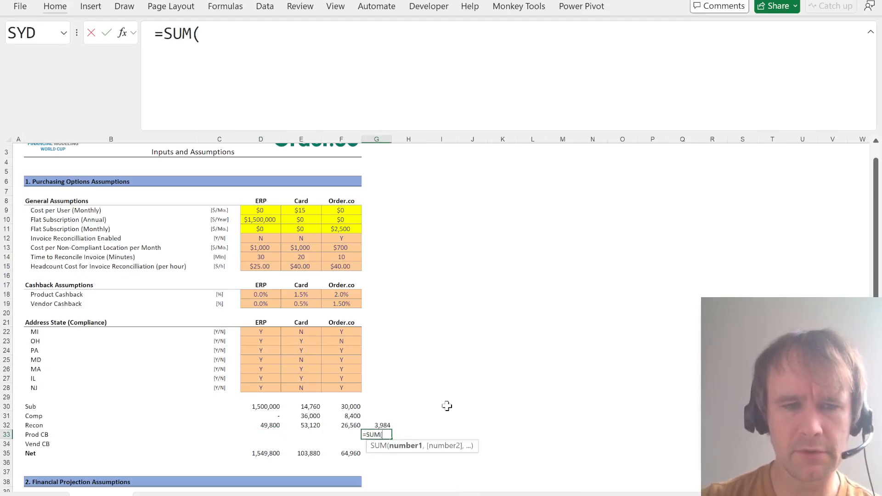
key(ctrl+Down)
key(ctrl+Page_Down)
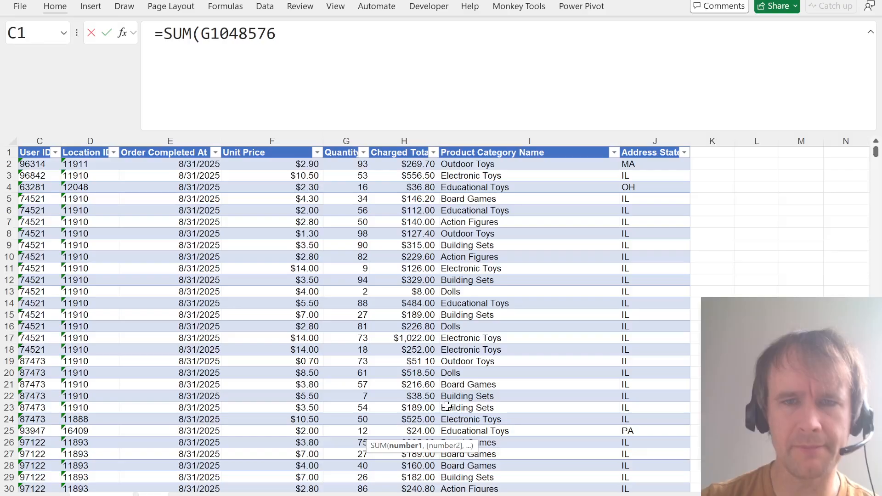
click(408, 273)
key(ctrl+space)
text()*5%)
key(Return)
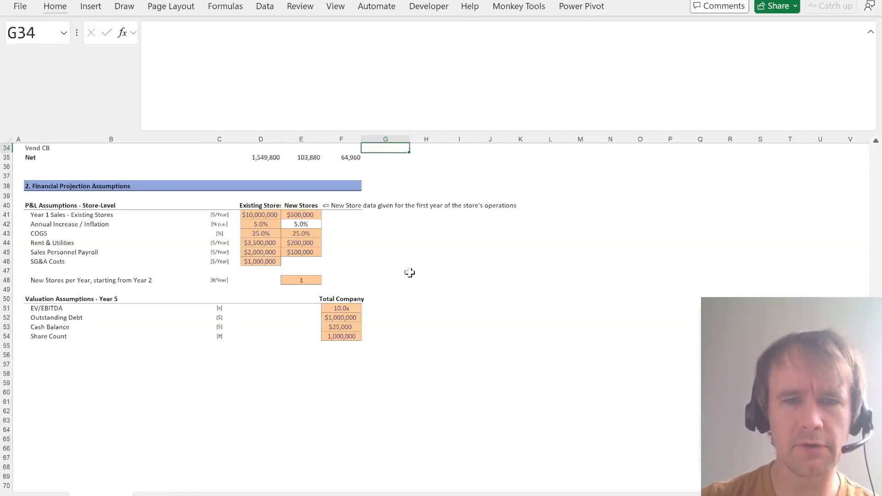
Repeat the annual purchases amount from G33 in G34 for the vendor cashback row
key(Up)
key(Up)
key(Down)
key(Left)
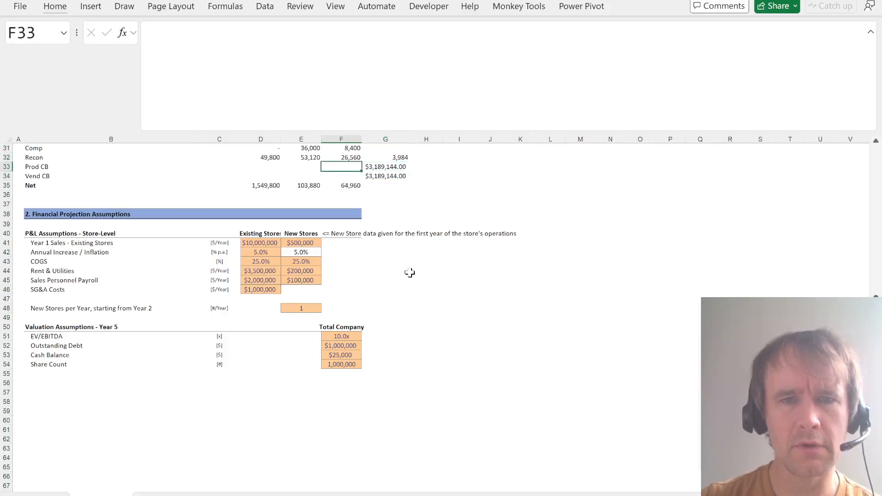
key(Left)
key(Left)
text(=)
key(ctrl+Right)
key(Escape)
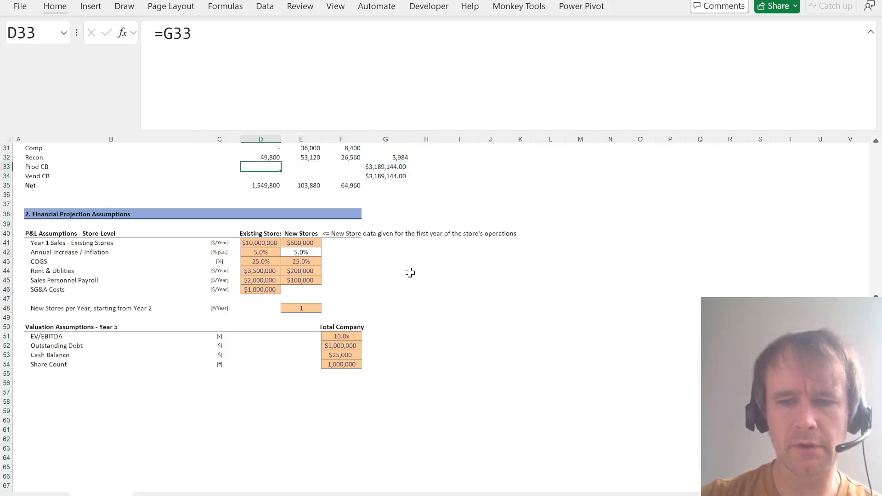
text(=-)
key(Escape)
key(Down)
key(Down)
key(Up)
key(Up)
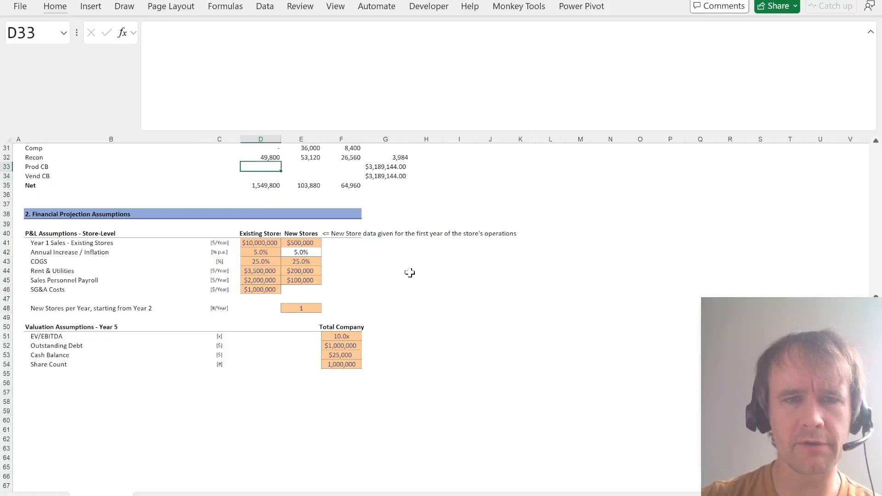
Calculate the product and vendor cashback for all three options with the array formula =G33:G34*D18:F19 in D33
text(=)
key(ctrl+Right)
key(shift+Down)
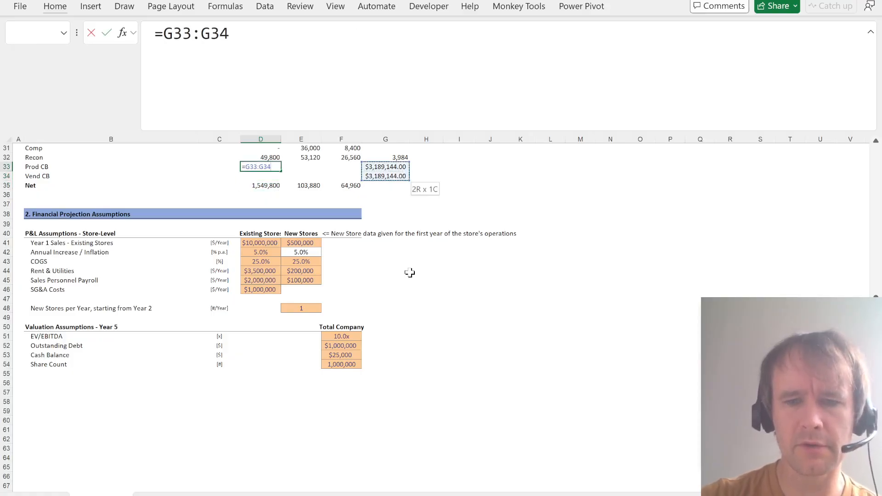
text(*)
key(Up)
key(Up)
key(Up)
key(Up)
key(Up)
key(Up)
key(Up)
key(Up)
key(Up)
key(Up)
key(Up)
key(Up)
key(Up)
key(Up)
key(Up)
key(Up)
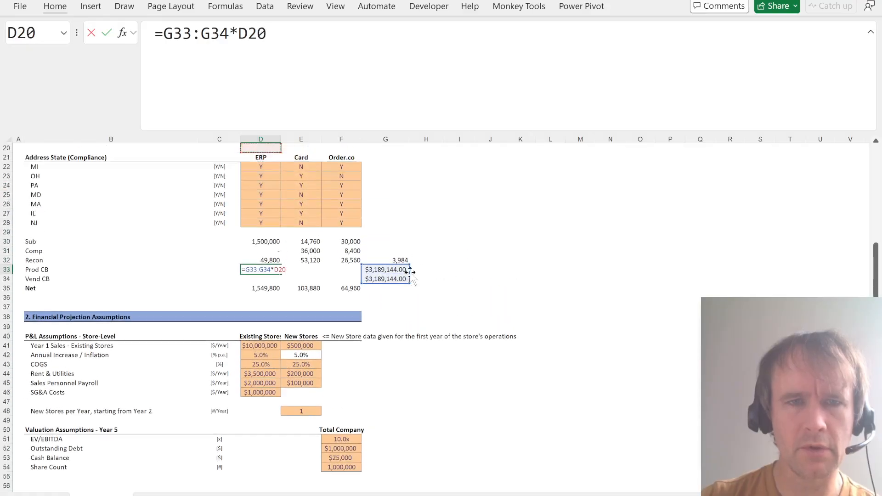
key(Down)
key(shift+Right)
key(shift+Right)
key(shift+Down)
key(Return)
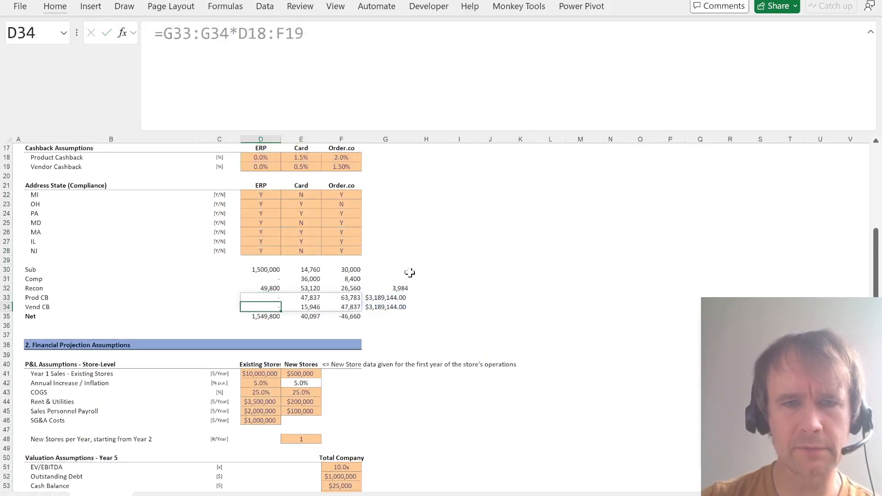
Review the Net formulas in row 35 and check them against the Total Annual Cost definition in the case PDF
key(Down)
key(Right)
key(Up)
key(Down)
key(Right)
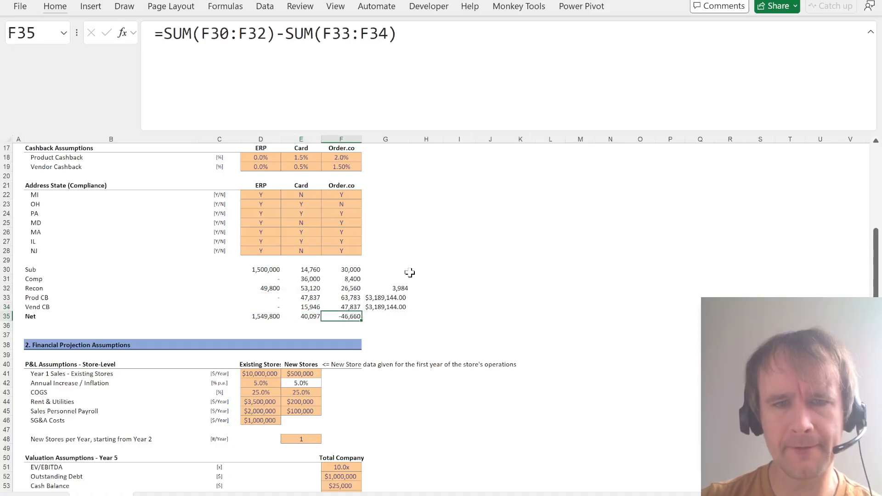
key(F2)
key(Escape)
key(Left)
key(Left)
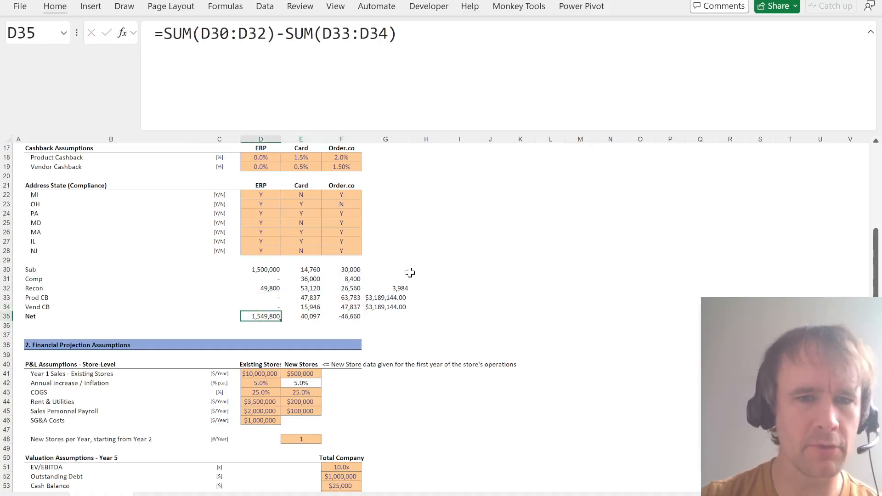
key(alt+Tab)
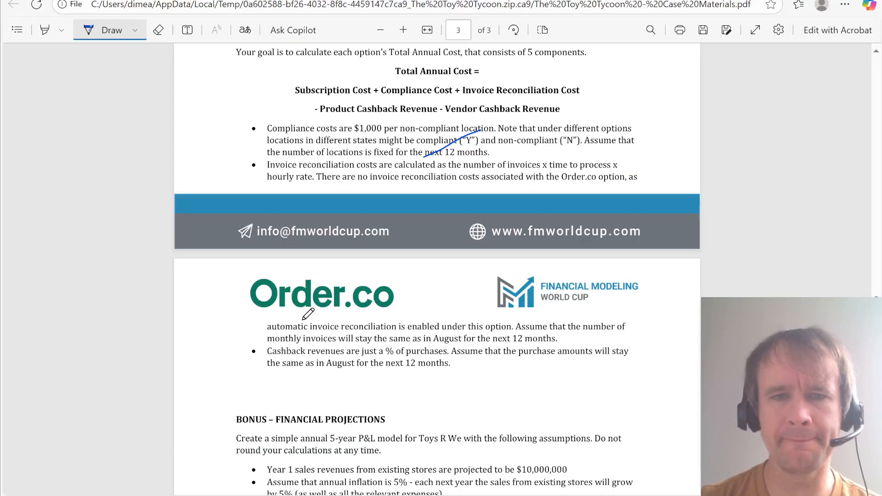
key(alt+Tab)
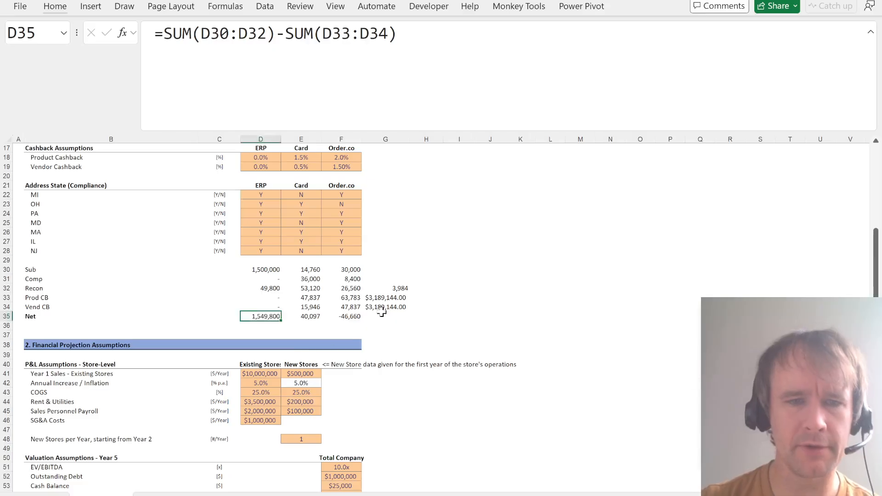
Answer question 12 in F16 of Questions & Answers by linking to the Card subscription cost in Assumptions!E30
key(ctrl+Page_Up)
key(Down)
key(Down)
key(Down)
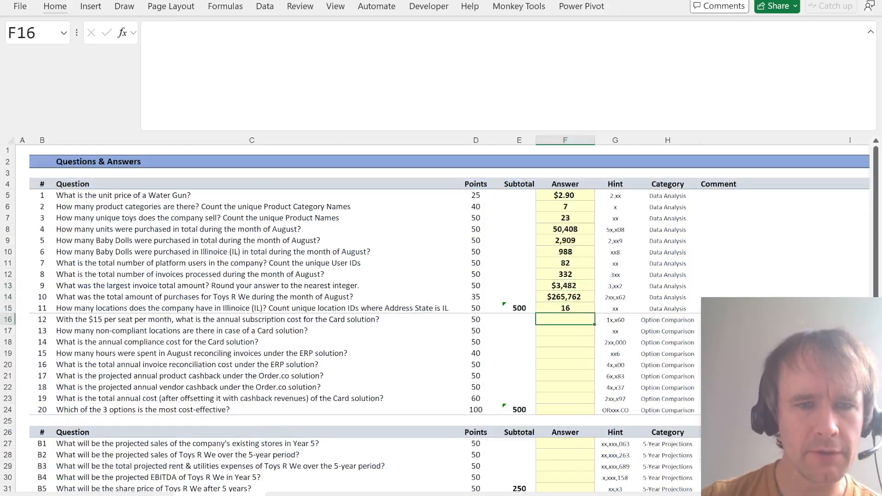
text(=)
key(ctrl+Page_Down)
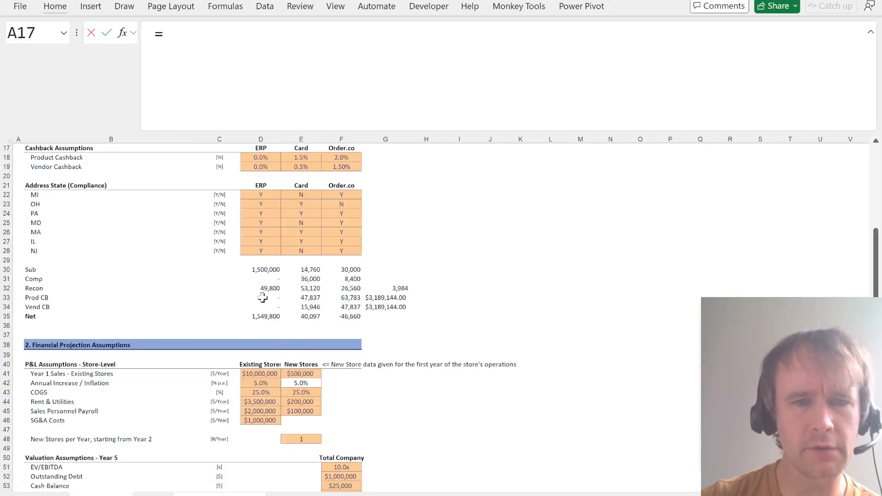
click(302, 272)
key(Return)
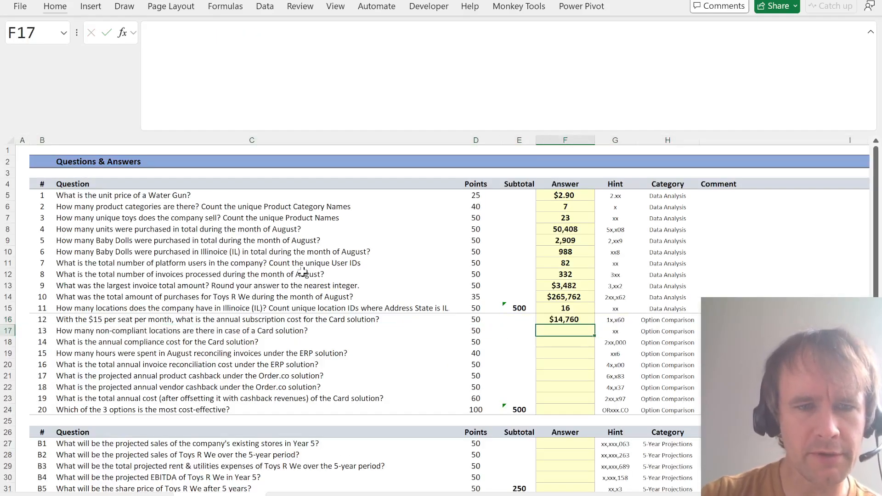
Answer question 13 in F17 with the formula =COUNTIFS(Assumptions!E22:E28,"N")
text(=)
key(ctrl+Page_Down)
text(countifs)
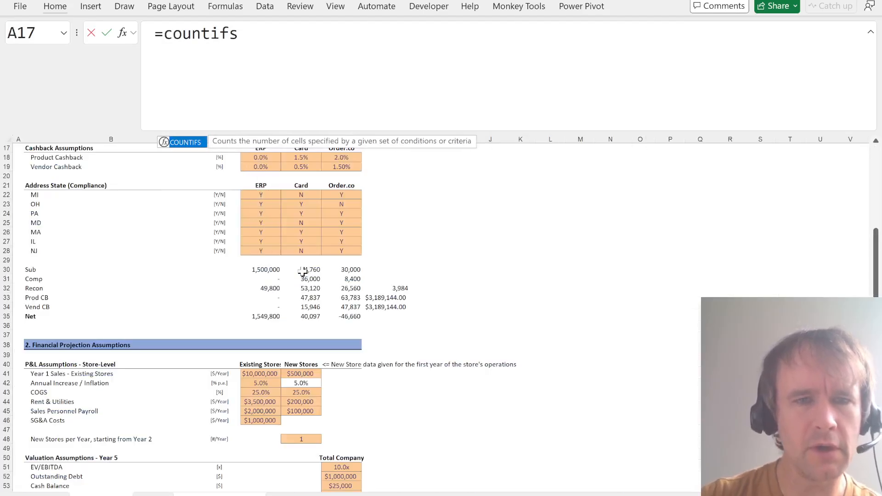
key(Tab)
drag(304, 194, 303, 252)
text(,)
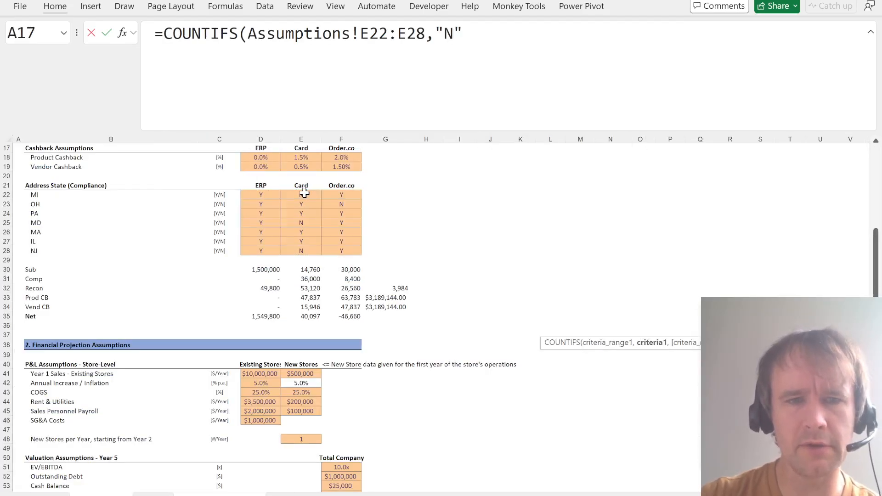
text("N")
key(Return)
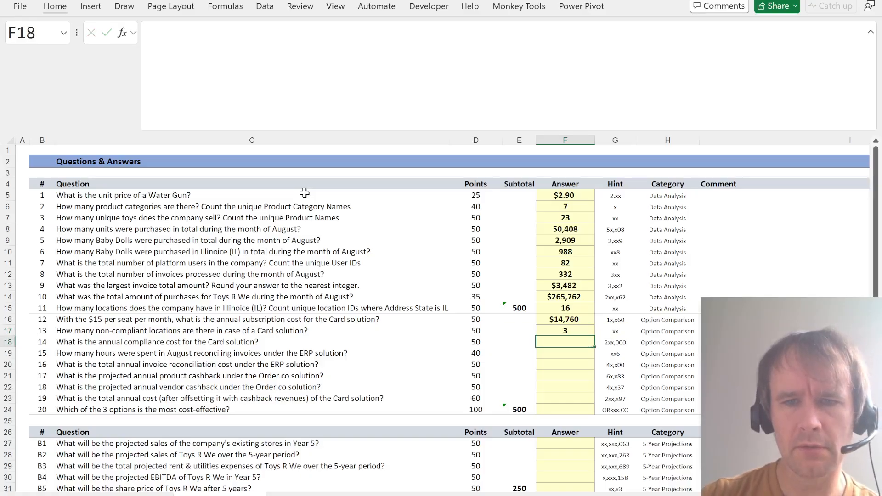
Copy the unique-location count formula from F15 of Questions & Answers into G22 of the Assumptions sheet
key(Up)
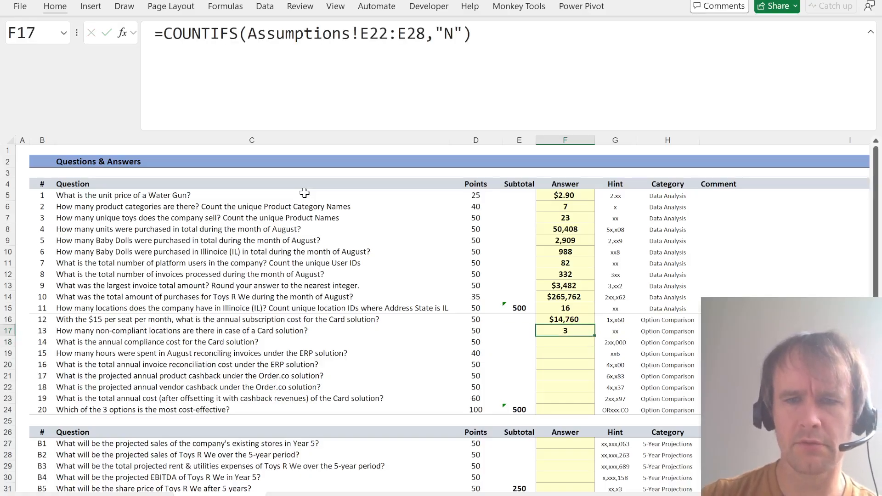
key(ctrl+Page_Down)
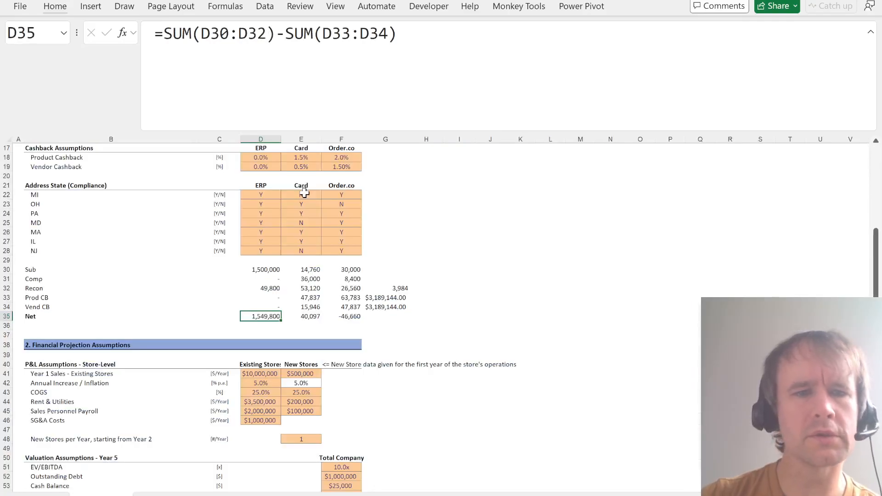
key(ctrl+Up)
key(ctrl+Up)
key(ctrl+Up)
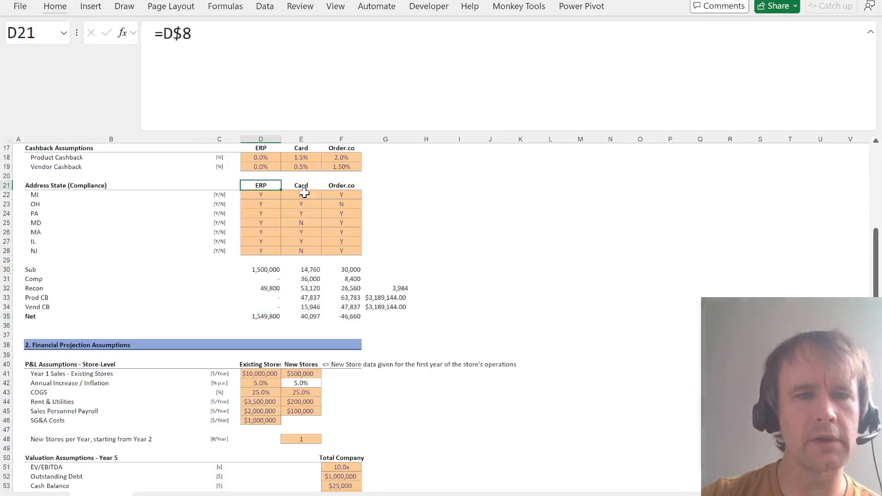
key(Down)
key(Right)
key(Right)
key(Right)
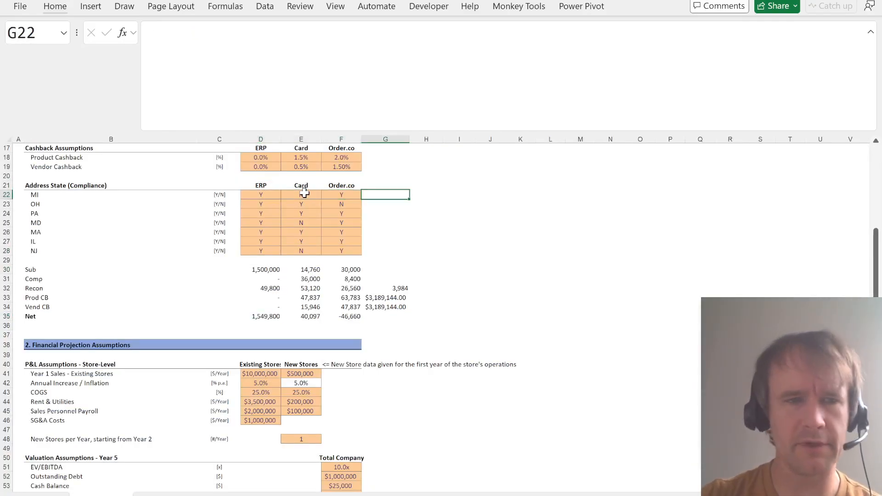
key(ctrl+Page_Up)
key(ctrl+Page_Up)
key(Up)
key(Up)
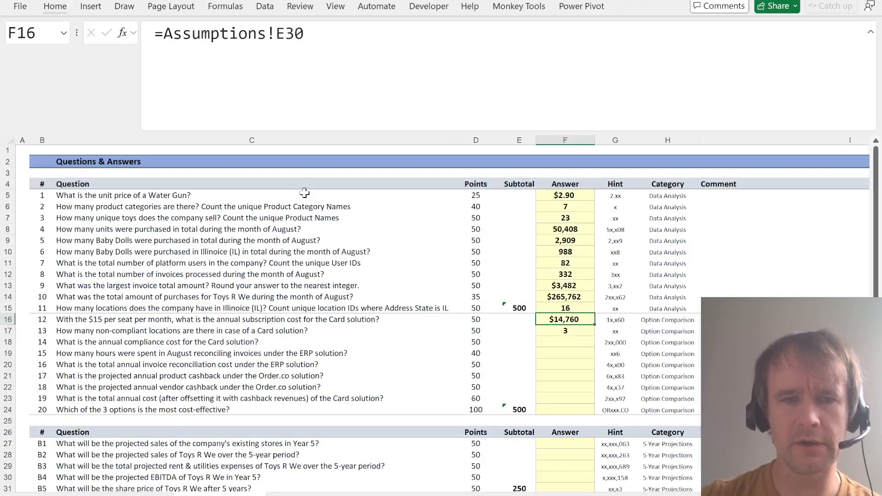
drag(155, 34, 800, 35)
key(ctrl+c)
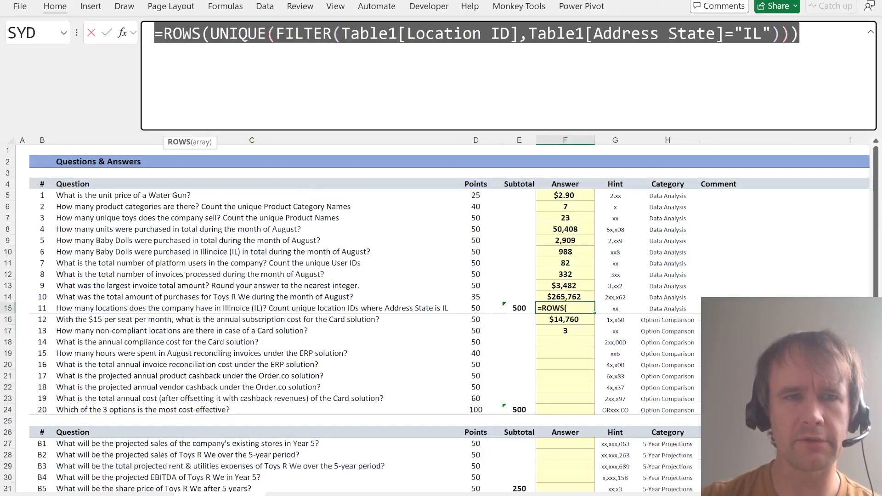
key(Escape)
key(ctrl+Page_Down)
key(ctrl+Page_Down)
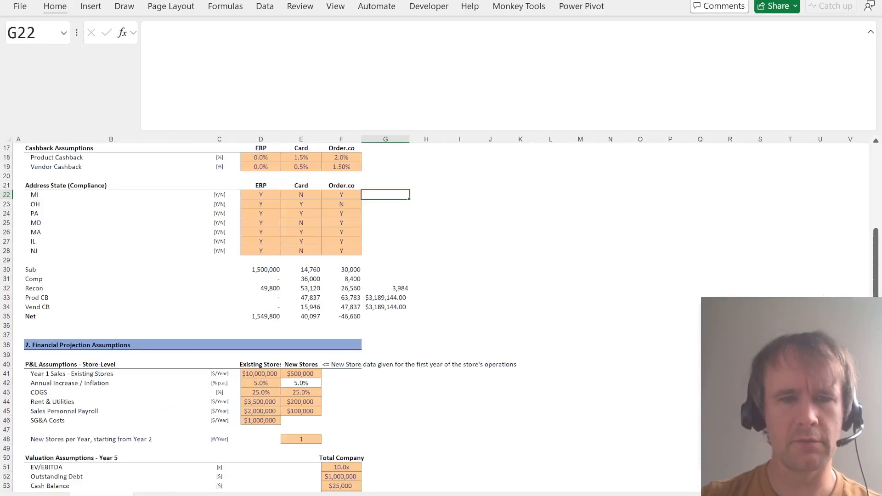
key(ctrl+v)
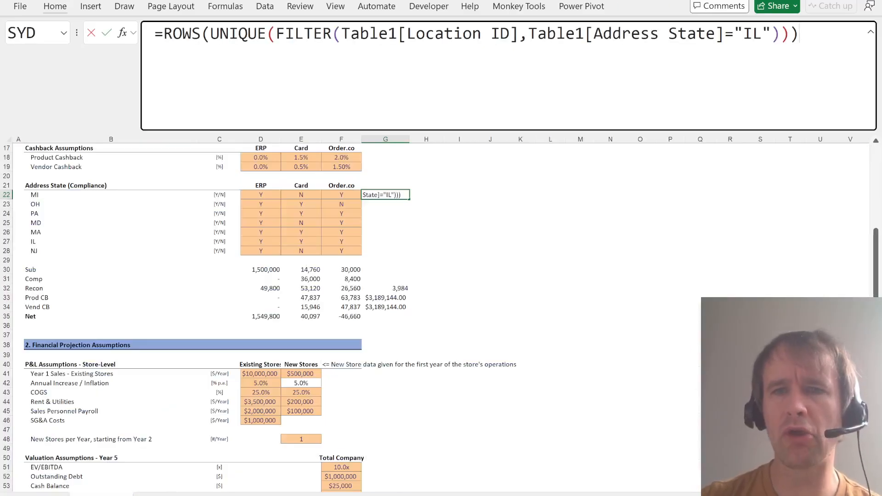
Replace the "IL" criterion in the G22 formula with a reference to the state in B22
key(Left)
key(Left)
key(Left)
key(shift+Left)
key(shift+Left)
key(shift+Left)
key(shift+Left)
click(43, 195)
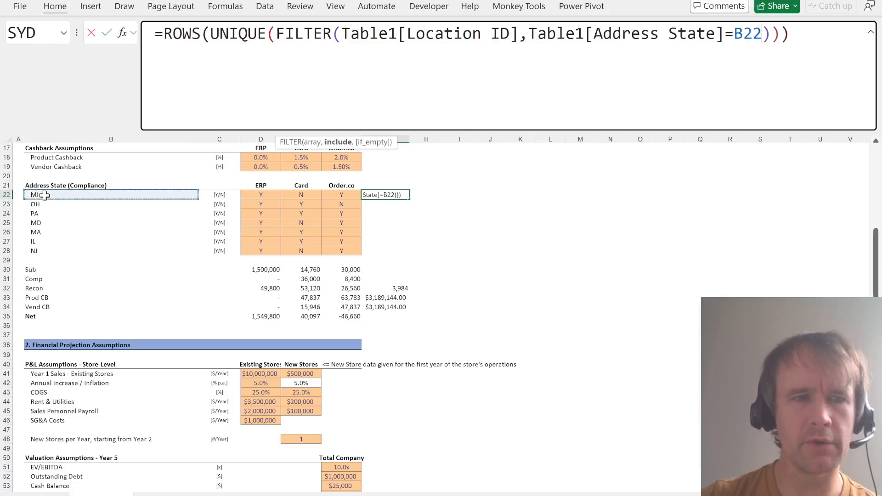
key(Return)
Fill the location-count formula from G22 down through the remaining states to G28
key(Up)
key(shift+Down)
key(shift+Down)
key(shift+Down)
key(shift+Down)
key(shift+Down)
key(shift+Down)
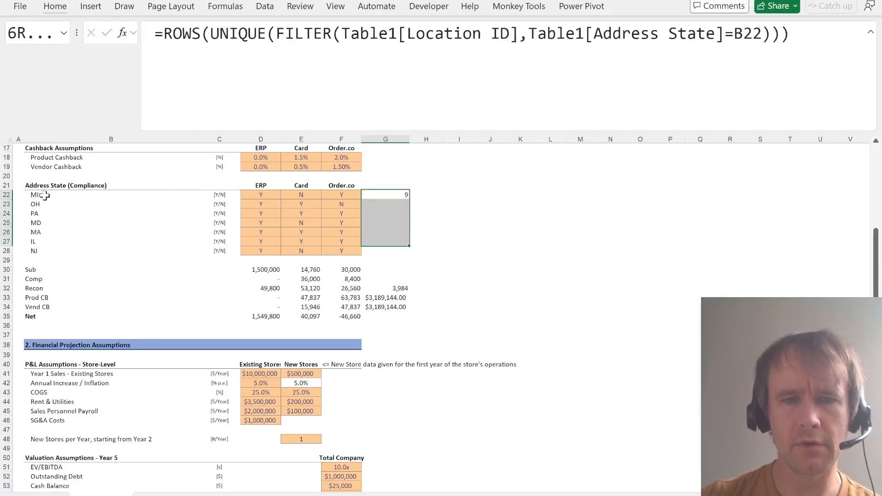
key(ctrl+d)
Insert two blank rows above the Sub row, below the address state compliance table
key(ctrl+Down)
key(Down)
key(Left)
key(Down)
key(Left)
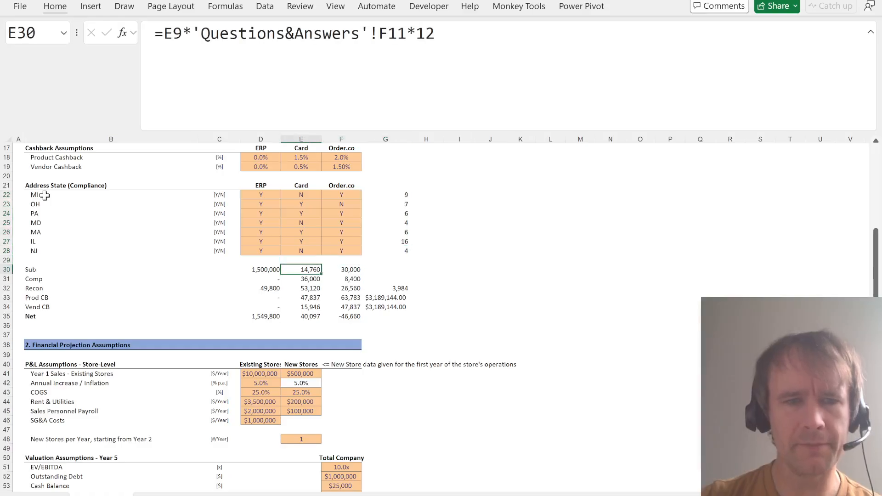
key(Left)
key(Down)
key(Up)
key(Right)
key(Up)
key(Left)
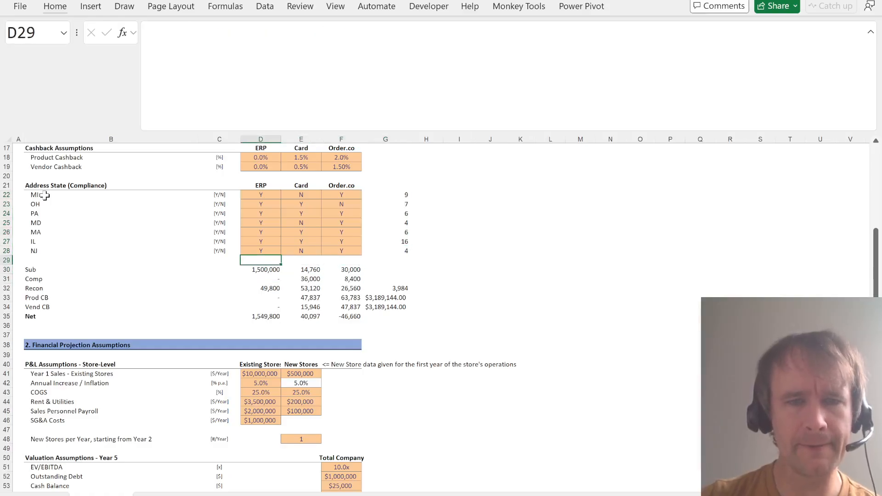
key(Down)
key(alt+i)
key(r)
key(alt+i)
key(r)
key(Up)
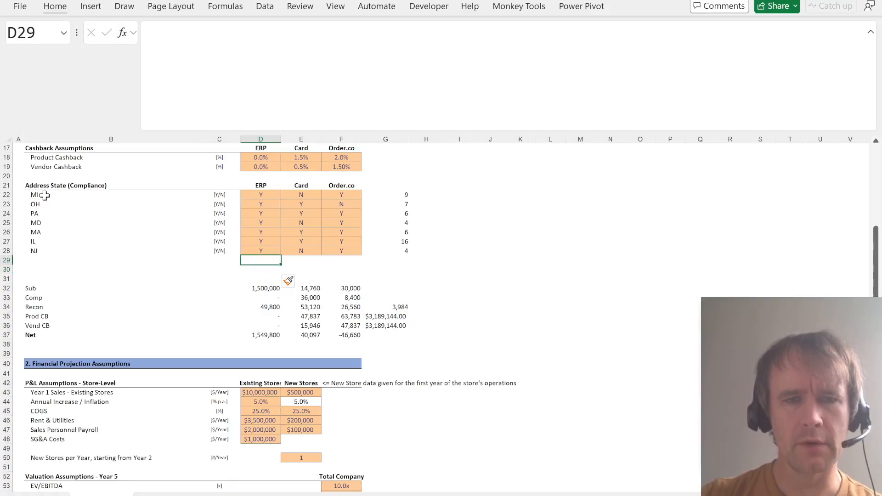
Count the ERP non-compliant locations in D30 with =SUMIFS(G22:G28,D22:D28,"N") and copy the formula across to E30:F30
key(Down)
text(=sumifs)
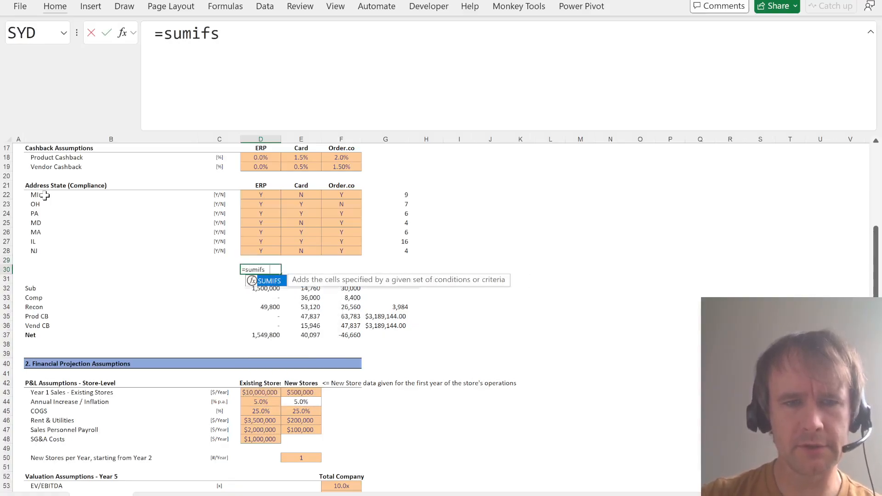
key(Tab)
key(Up)
key(Right)
key(Up)
key(Right)
key(Right)
key(ctrl+shift+Up)
text(,)
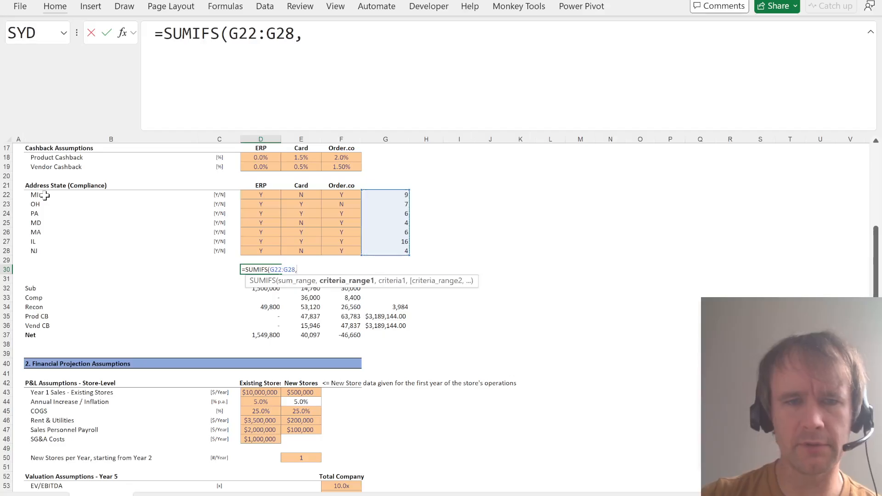
key(Up)
key(Up)
key(Left)
key(Right)
key(ctrl+shift+Up)
key(shift+Down)
text(,")
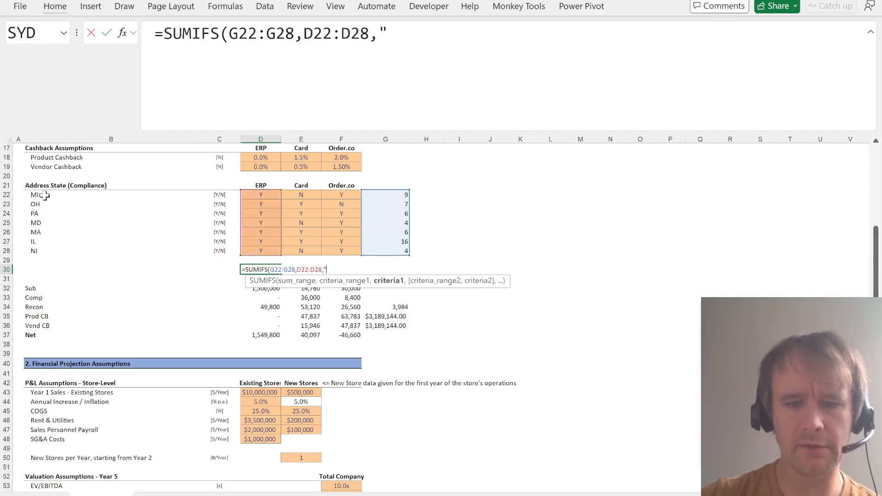
text(N"))
key(ctrl+Return)
key(shift+Right)
key(shift+Right)
key(ctrl+r)
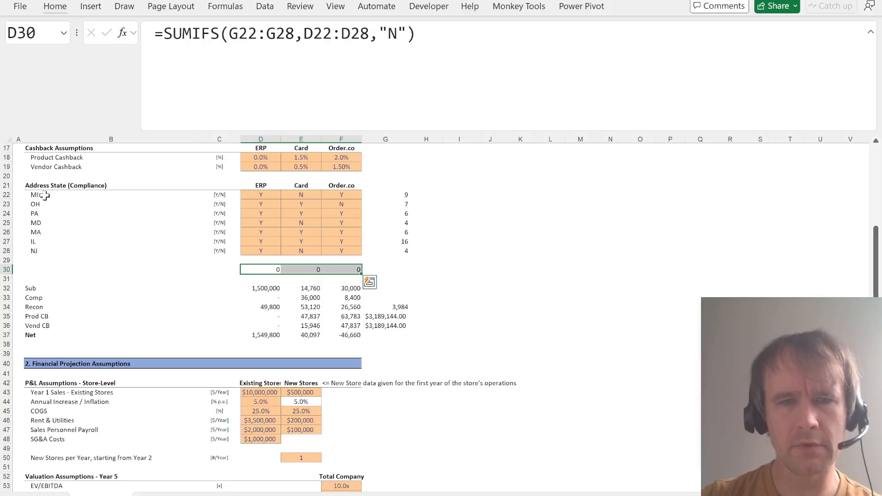
Lock the SUMIFS sum range in D30 as $G$22:$G$28 and select D30:F30 for refilling
key(shift+Left)
key(shift+Left)
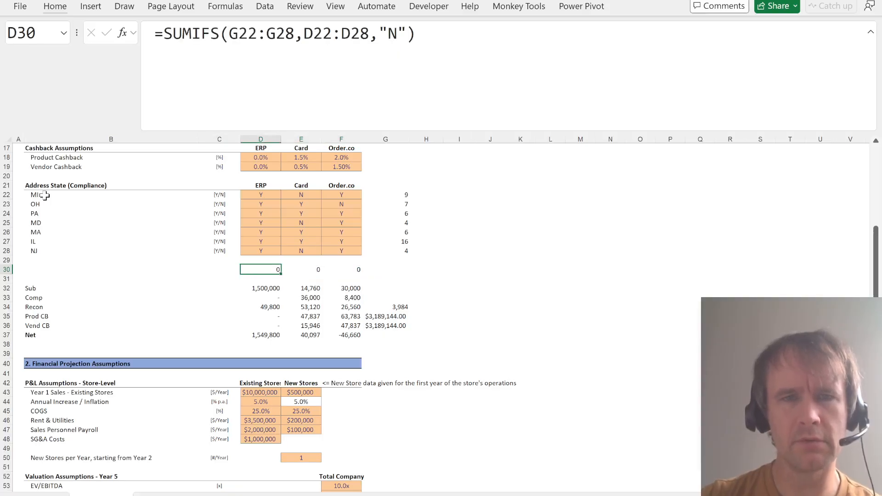
key(F2)
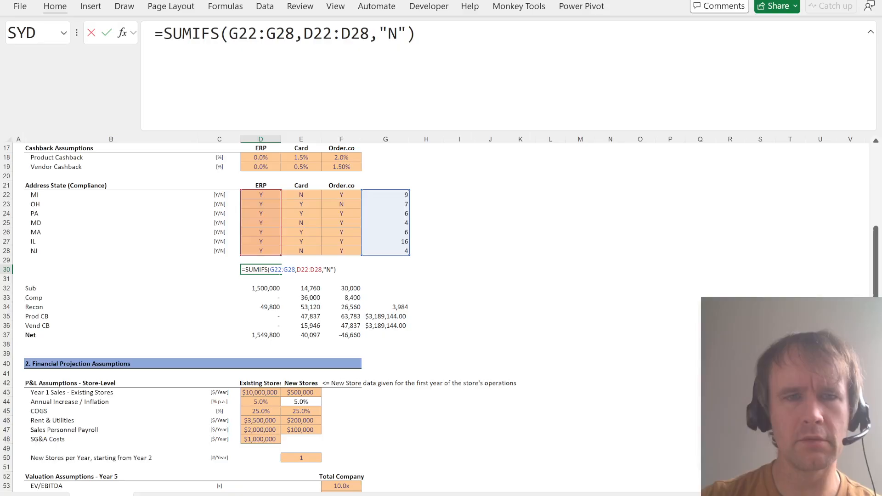
drag(237, 34, 276, 34)
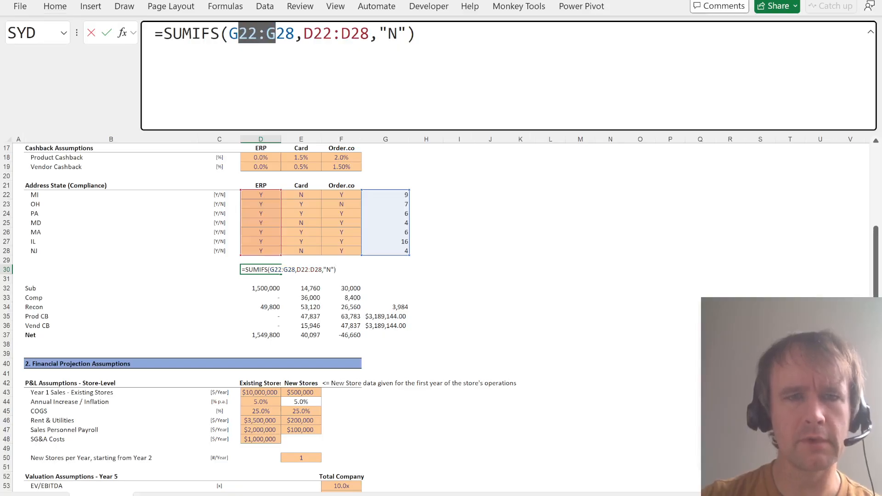
key(F4)
key(Return)
key(Up)
key(shift+Right)
key(shift+Right)
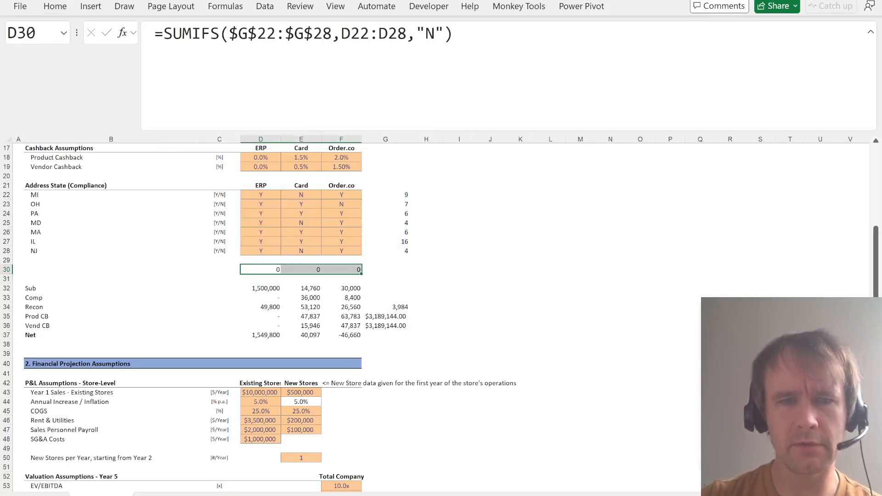
Fill the D30 SUMIFS formula across to F30, and change the ERP Comp formula in D33 to =D30*D13*12
key(ctrl+r)
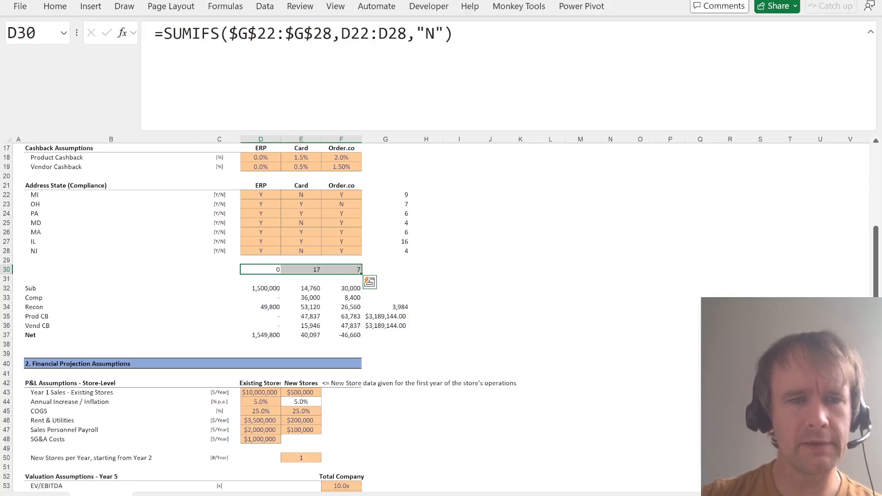
key(Down)
key(Down)
key(Down)
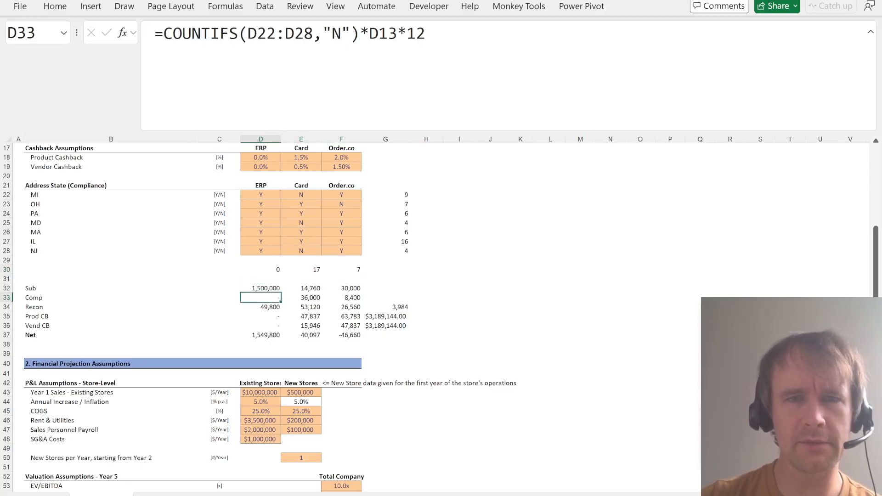
drag(360, 33, 174, 34)
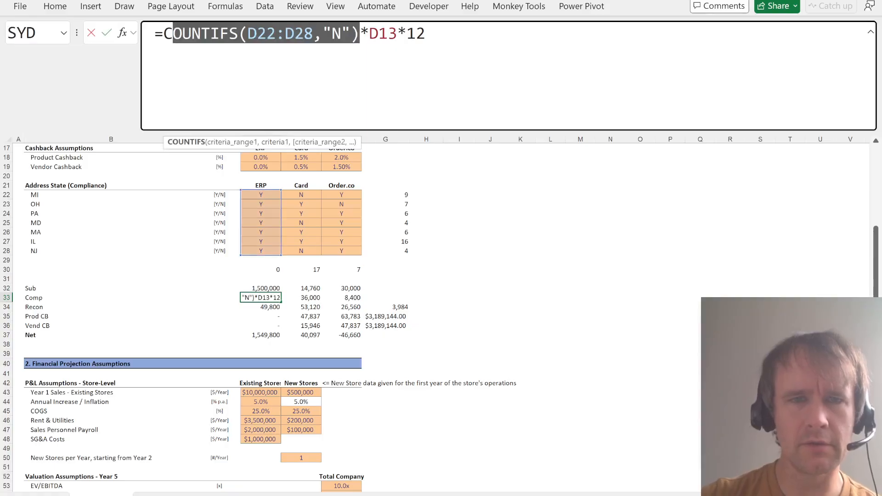
key(BackSpace)
key(BackSpace)
click(264, 270)
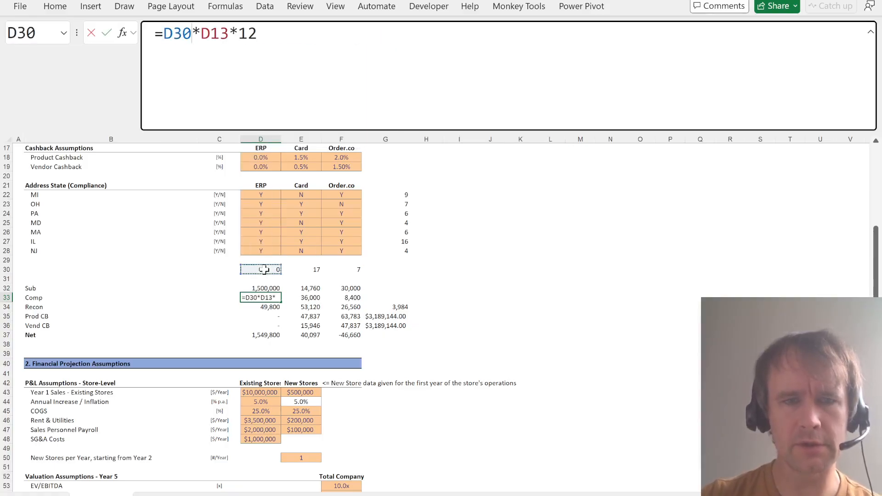
scroll(264, 269, up, 3)
key(Return)
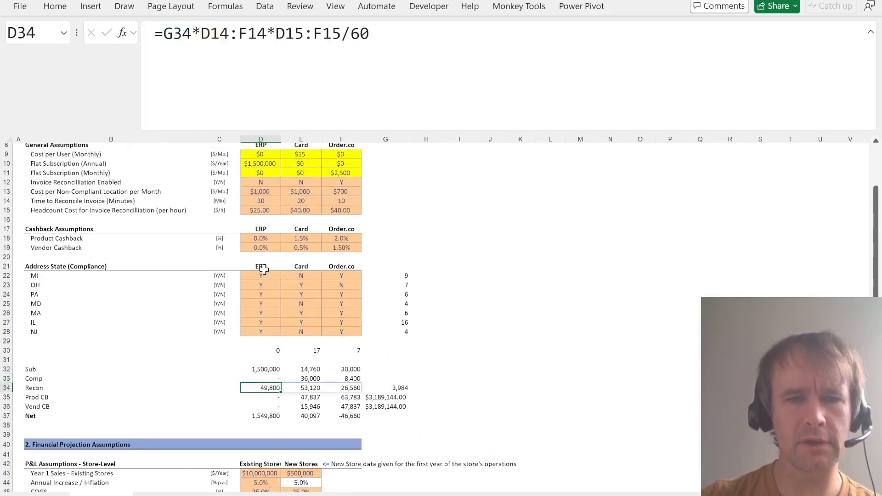
Fill the Comp formula from D33 across the Card and Order.co columns to F33
key(Up)
key(shift+Right)
key(shift+Right)
key(Left)
key(Right)
key(Right)
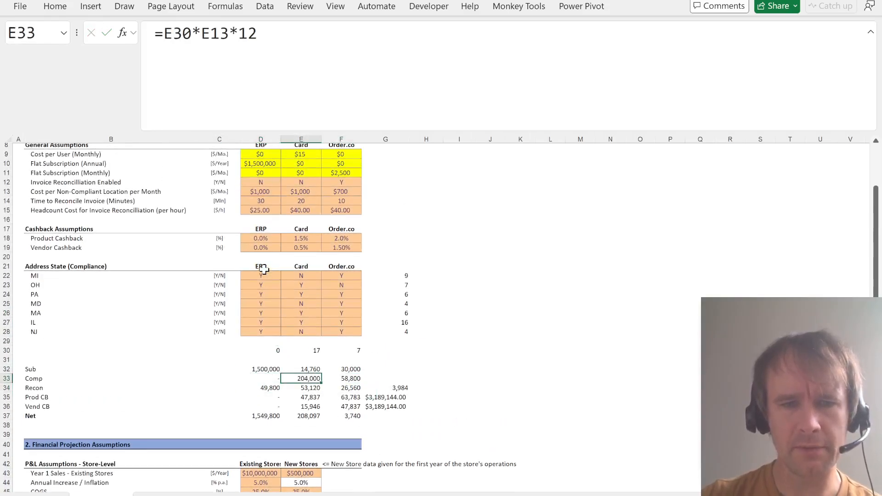
Answer question 14 on the Card solution's annual compliance cost by linking F18 to =Assumptions!E33
key(ctrl+Page_Down)
key(ctrl+Page_Down)
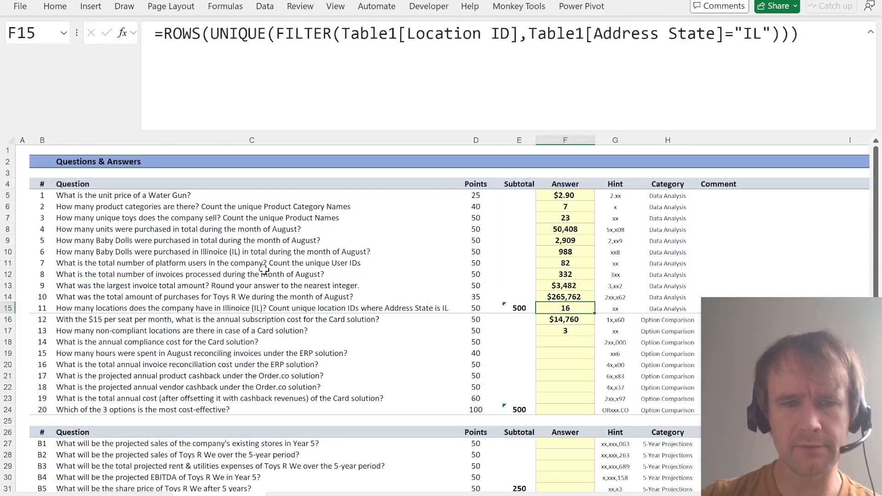
key(Down)
key(Down)
key(Down)
text(=)
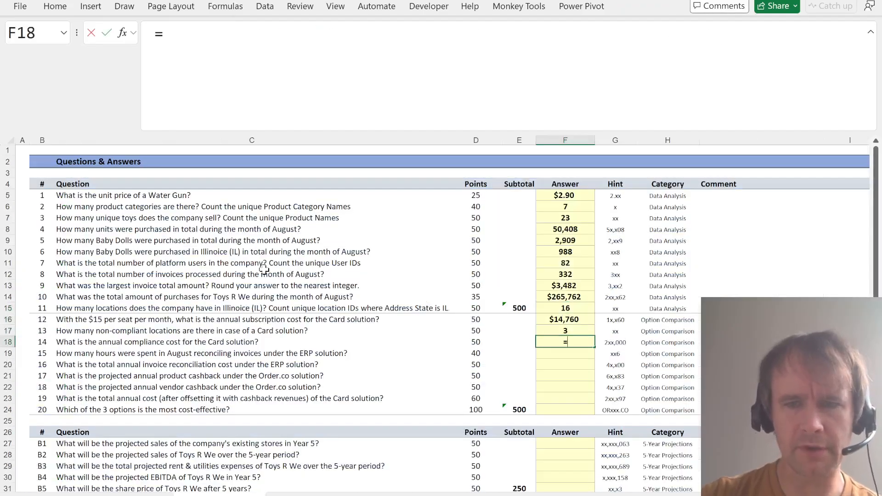
key(ctrl+Page_Up)
key(ctrl+Page_Up)
click(310, 380)
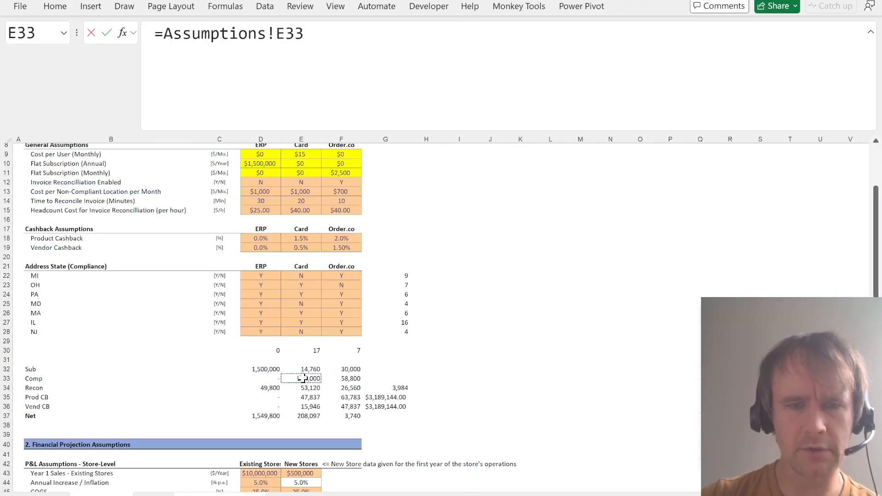
key(Return)
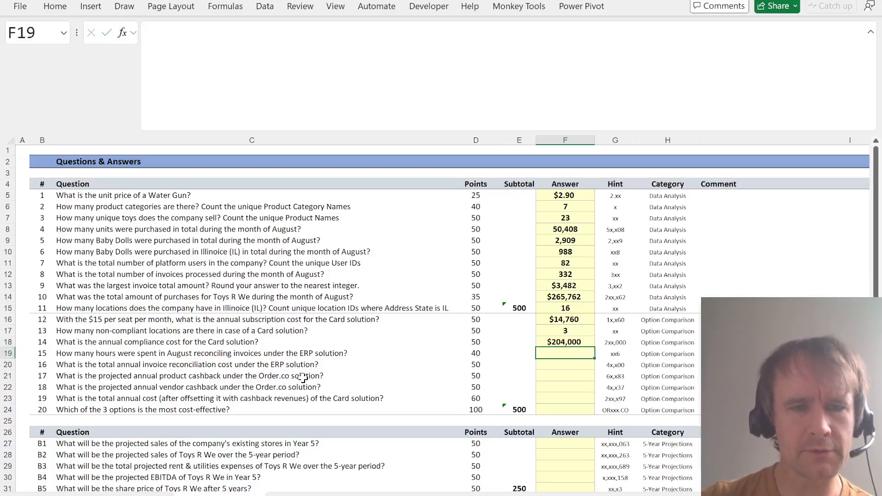
Answer question 15 on ERP reconciliation hours in August by entering =Assumptions!D14/60*Assumptions!G34/12 in F19
text(=)
key(ctrl+Page_Up)
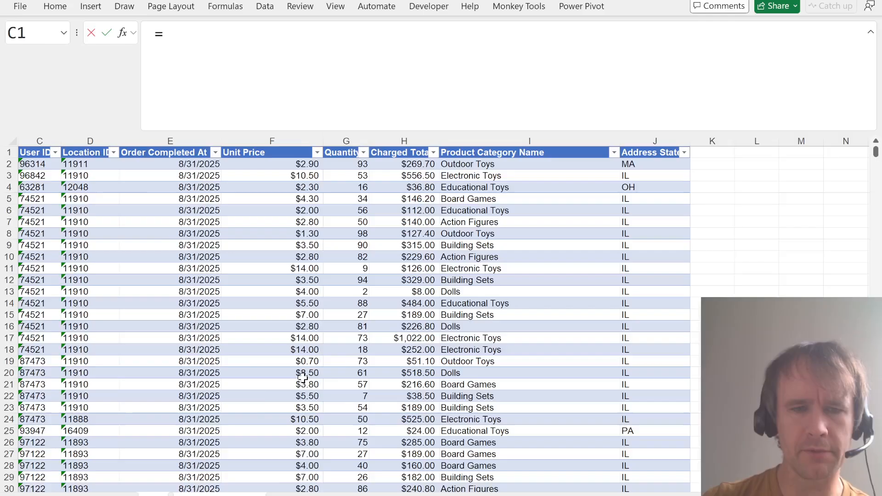
key(ctrl+Page_Up)
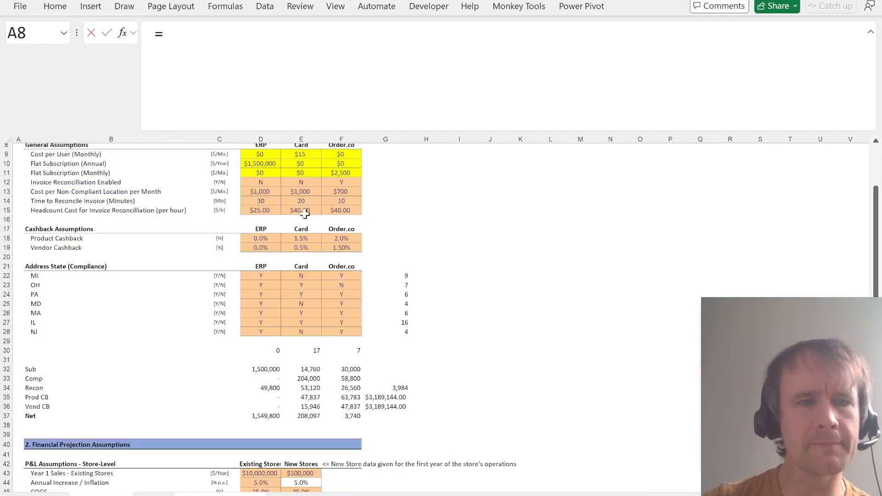
click(257, 202)
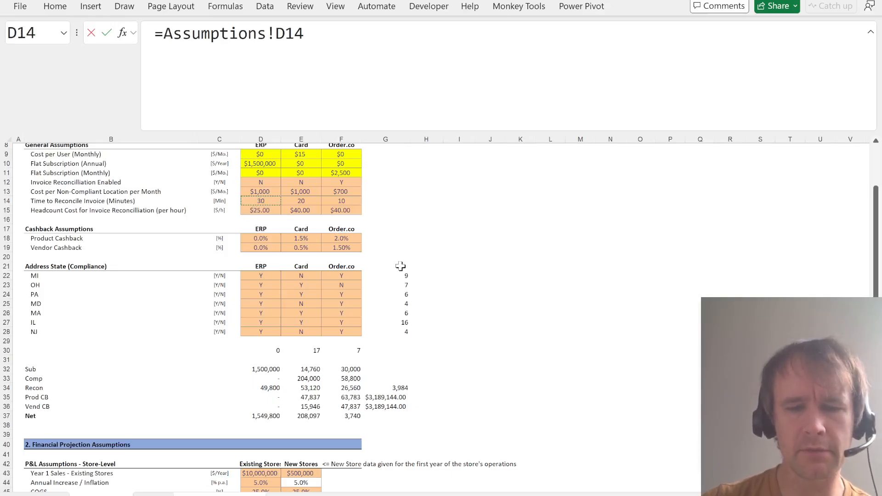
text(/60*)
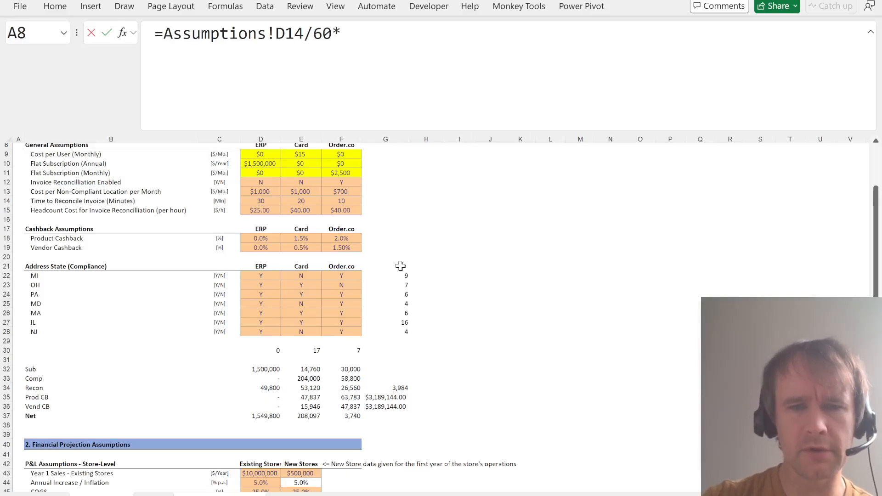
click(395, 388)
text(/12)
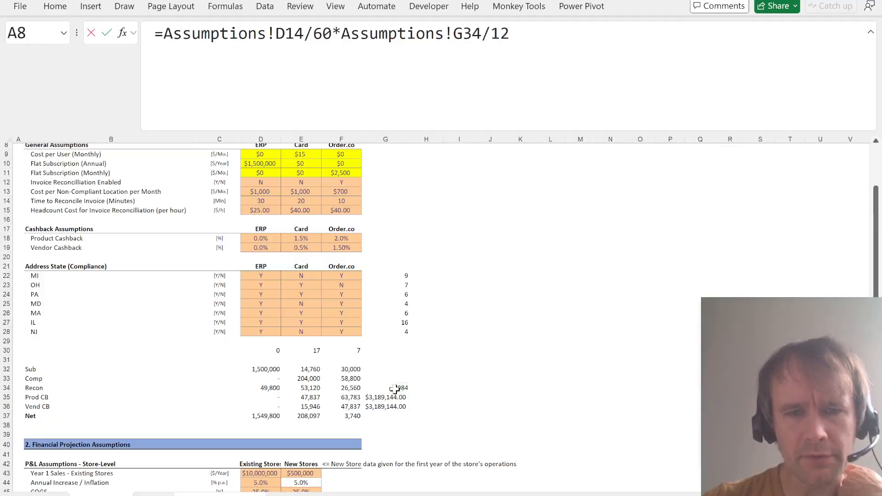
key(Return)
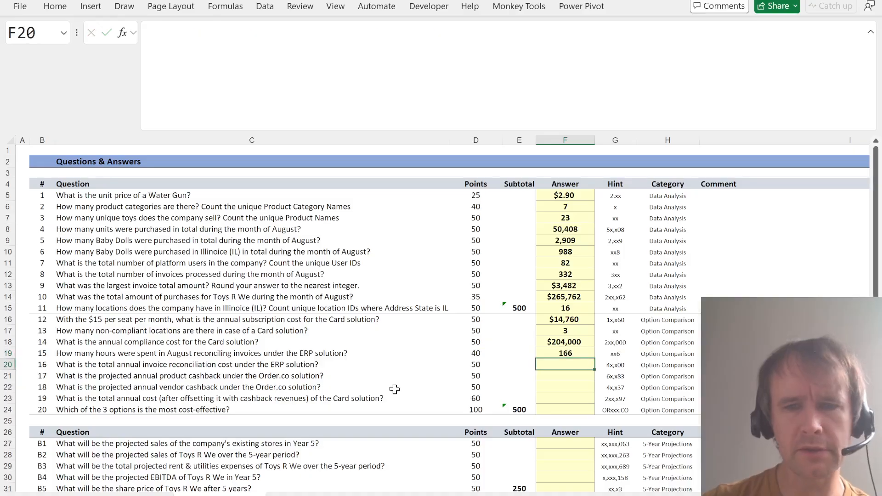
Answer question 16 on the ERP annual invoice reconciliation cost by linking F20 to =Assumptions!D34
key(Up)
key(Down)
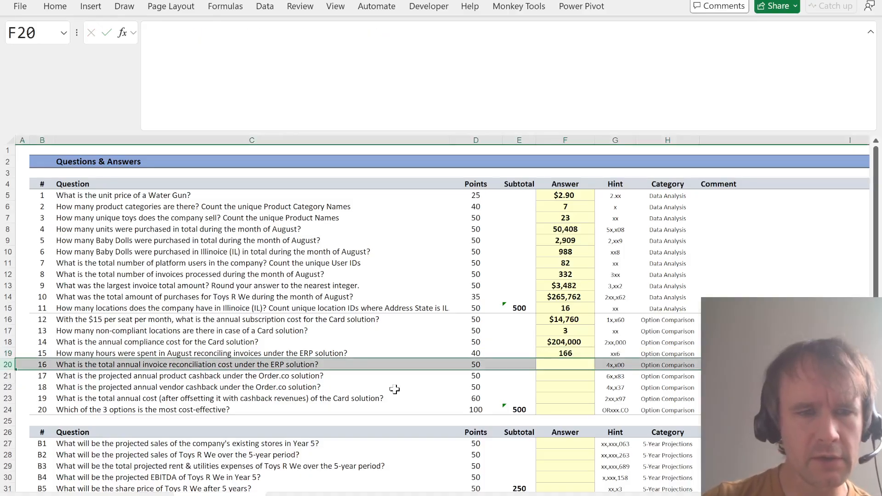
text(=)
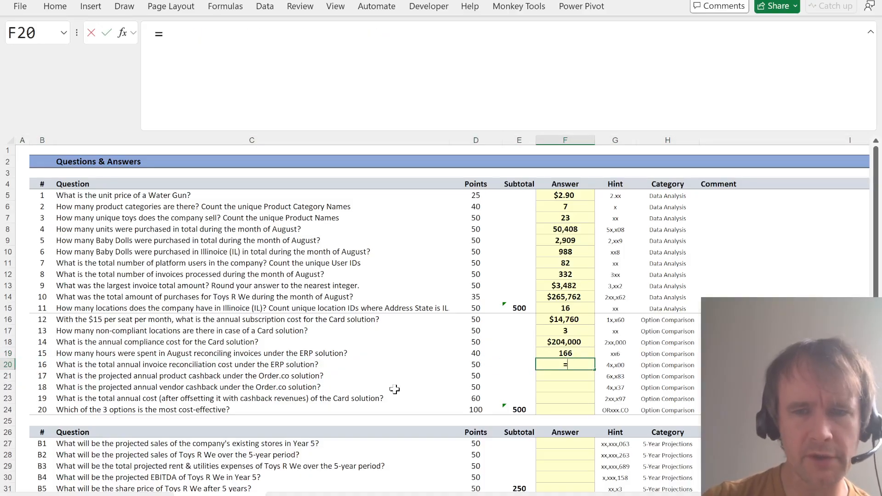
key(ctrl+Page_Down)
key(ctrl+Page_Down)
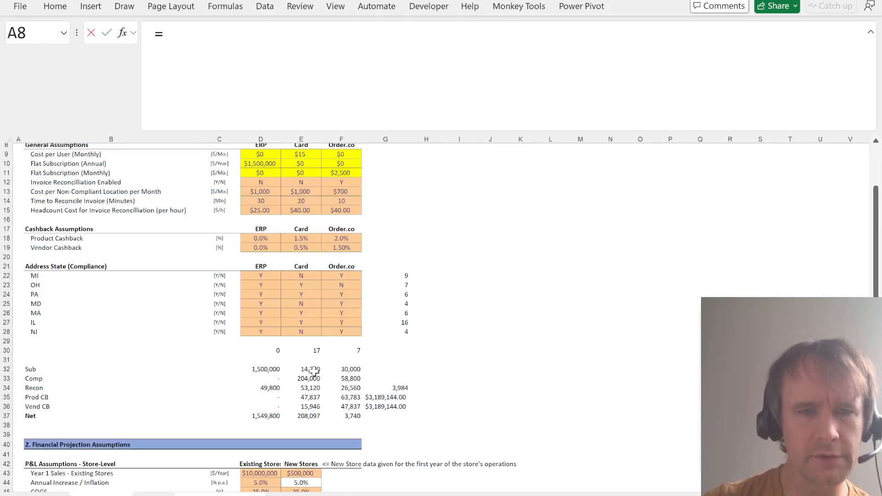
click(261, 388)
key(Return)
key(Up)
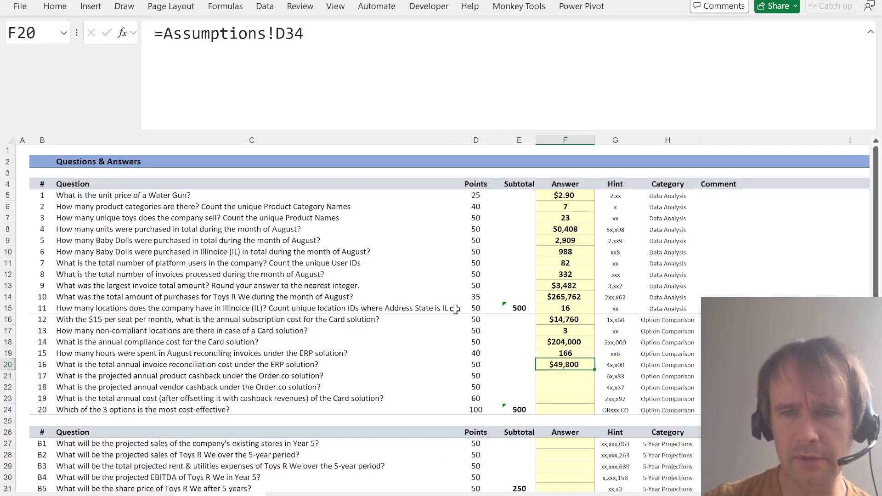
Answer question 17 on the Order.co annual product cashback by linking F21 to =Assumptions!F35
key(Down)
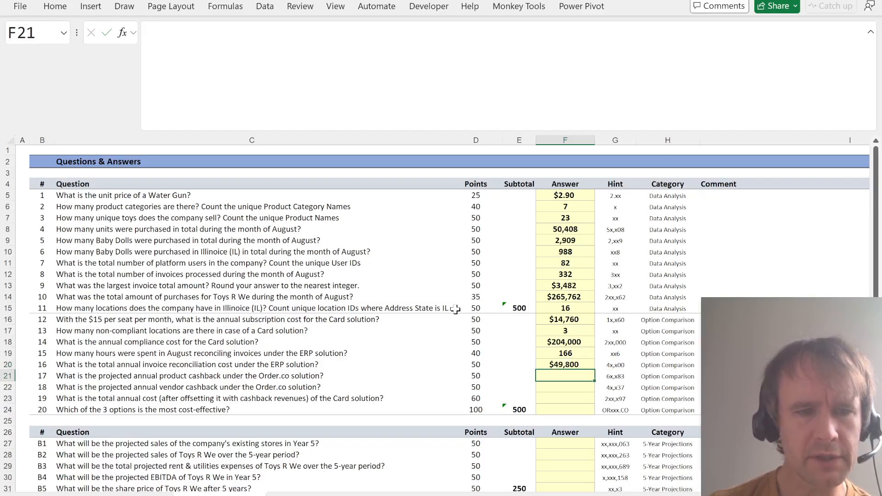
text(=)
key(ctrl+Page_Down)
key(ctrl+Page_Down)
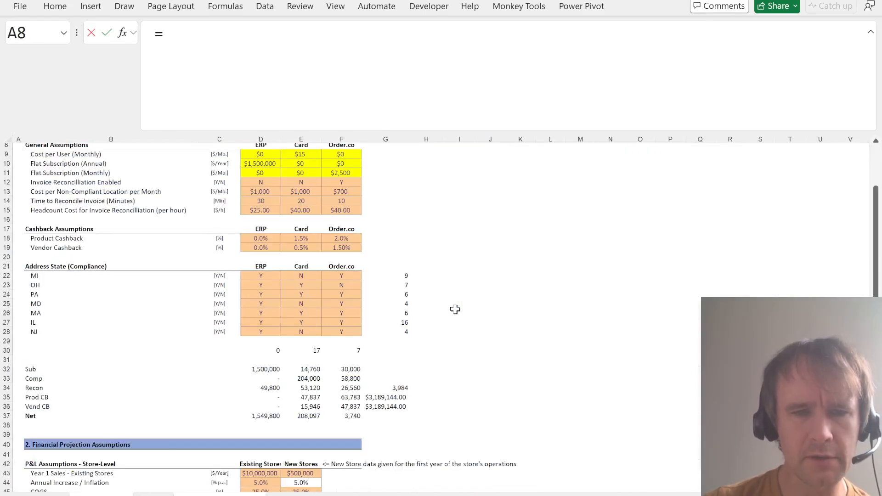
click(343, 397)
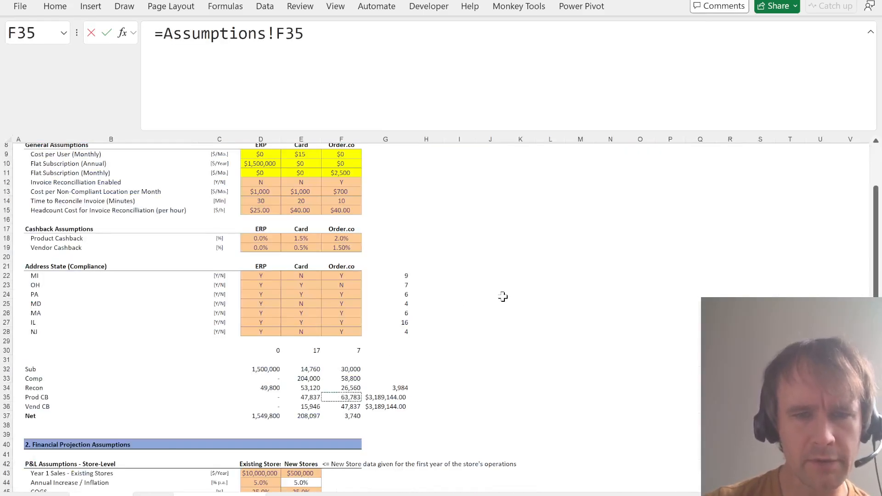
key(Return)
key(Up)
key(Down)
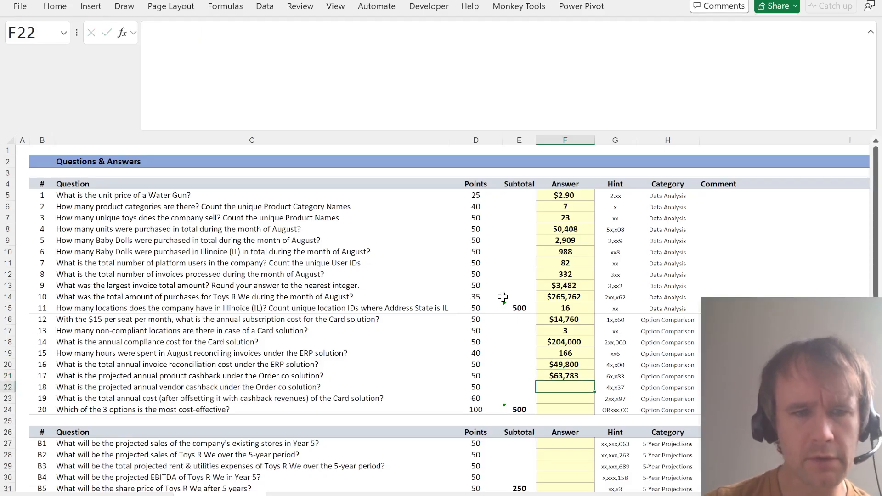
Answer question 18 on the Order.co annual vendor cashback by linking F22 to =Assumptions!F36
key(ctrl+Page_Down)
key(ctrl+Page_Down)
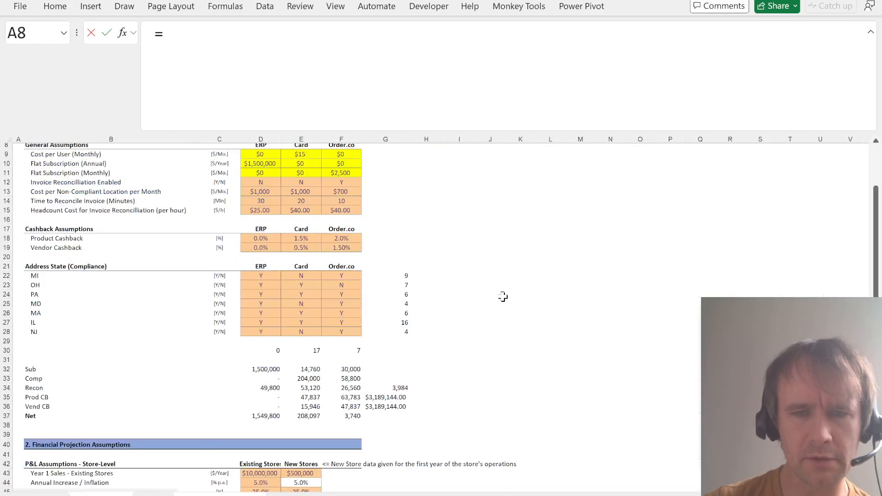
click(345, 407)
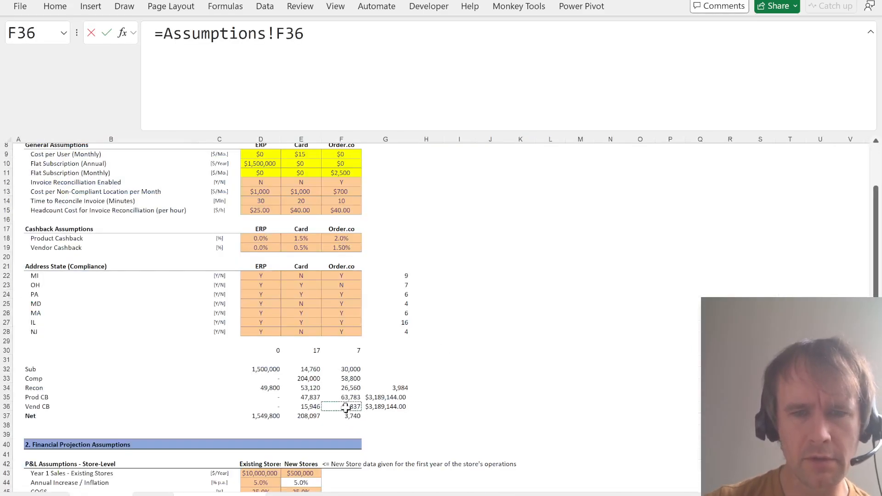
key(Return)
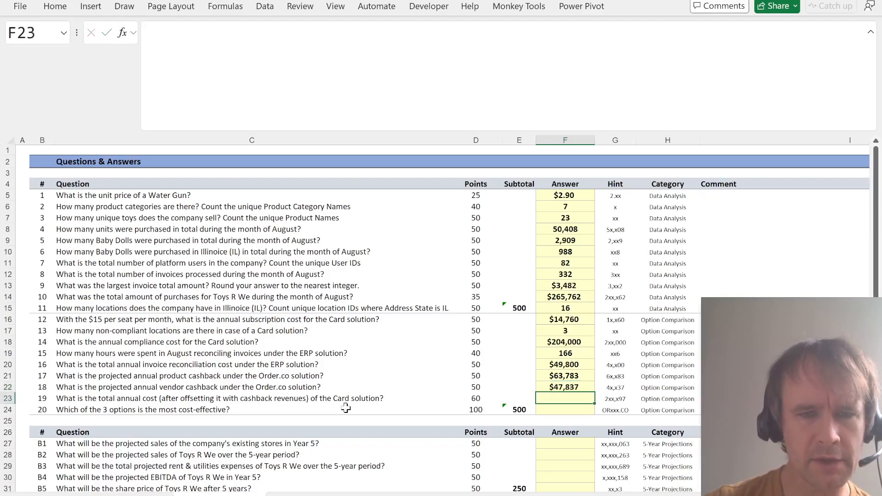
Answer question 19 on the Card solution's total annual cost after cashback by linking F23 to =Assumptions!E37
text(=)
key(ctrl+Page_Down)
key(ctrl+Page_Down)
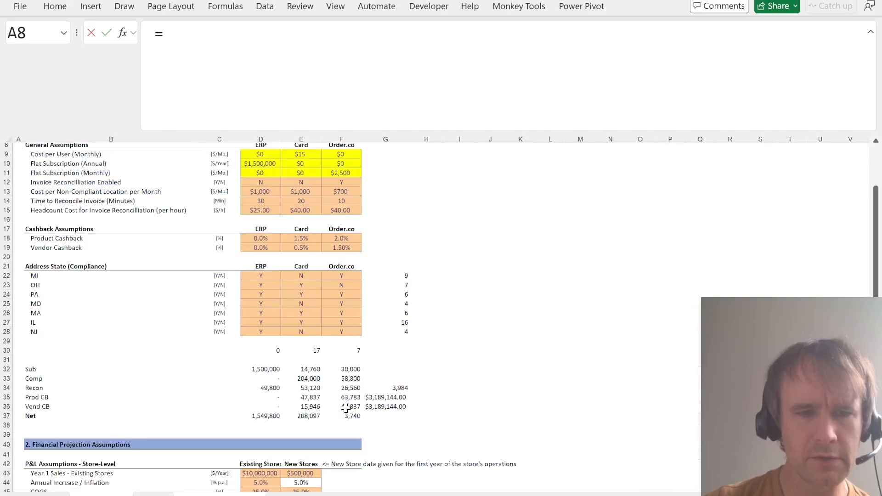
click(259, 416)
key(Right)
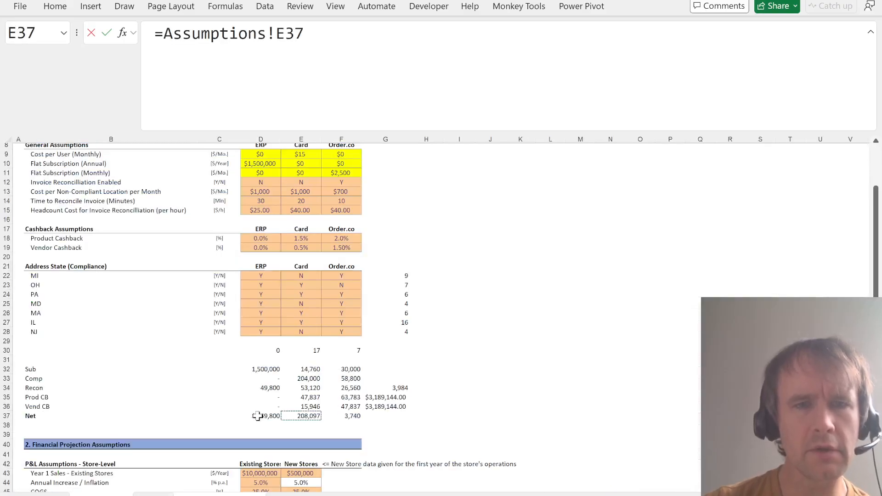
key(Return)
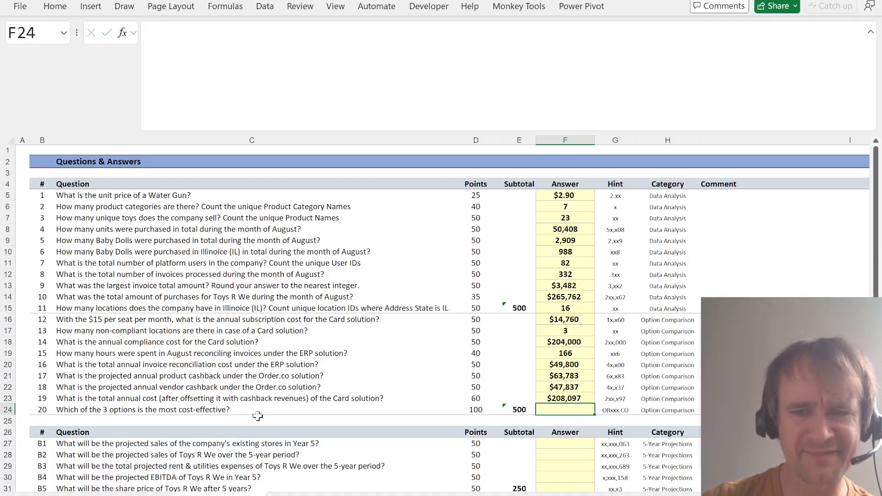
Answer question 20 on the most cost-effective option by linking F24 to the Order.co heading with =Assumptions!$F$8
key(ctrl+Page_Down)
key(ctrl+Page_Down)
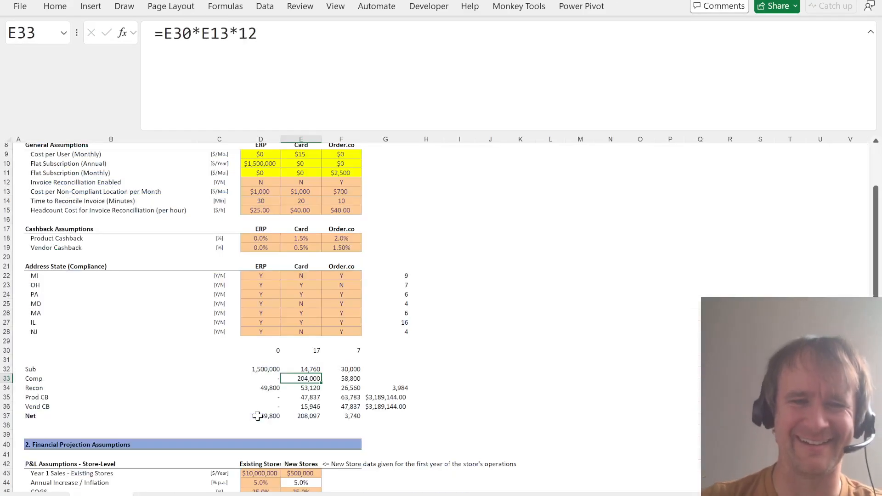
key(ctrl+Up)
key(ctrl+Up)
key(ctrl+Up)
key(ctrl+Up)
key(ctrl+Up)
key(ctrl+Up)
key(ctrl+Up)
key(ctrl+Up)
key(ctrl+Up)
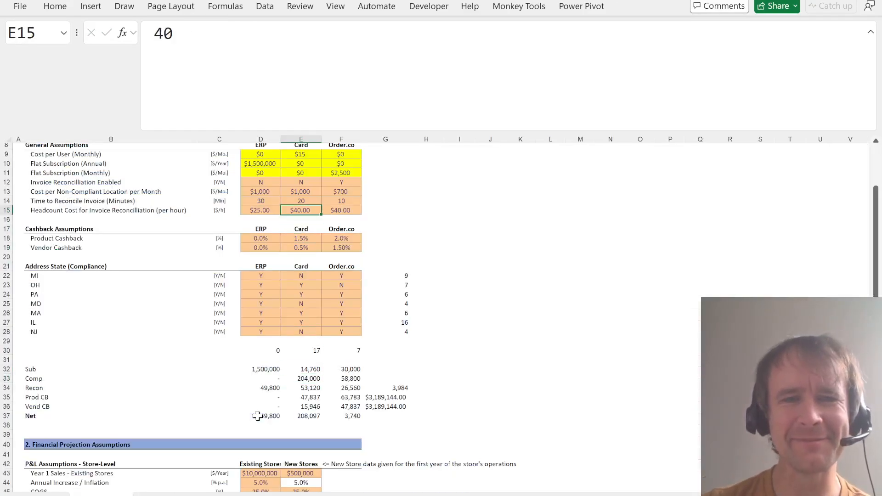
key(Right)
key(Down)
key(ctrl+Down)
key(ctrl+Page_Up)
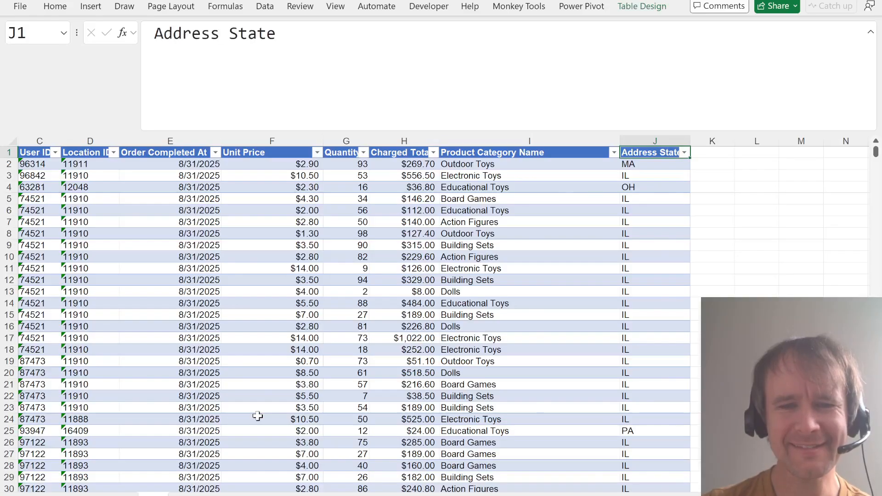
key(ctrl+Page_Up)
text(=Assumptions!$F$8)
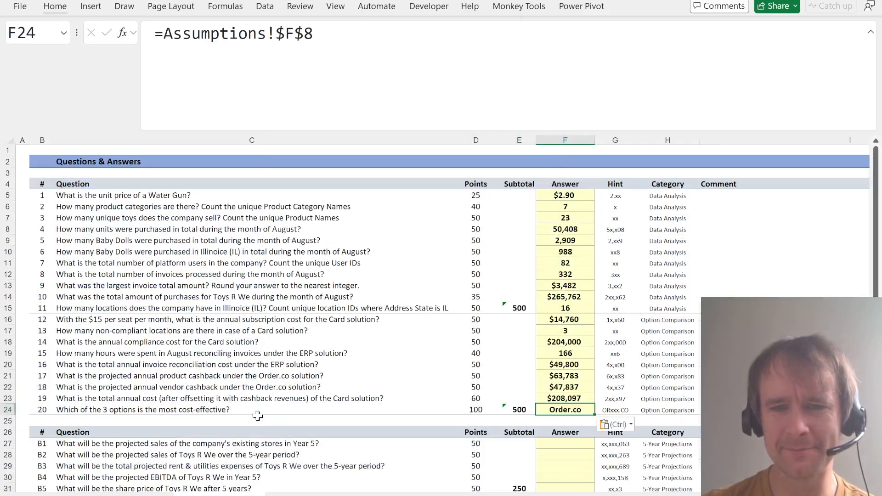
Copy answers F16:F24 from the workbook and paste them into the game page's answer grid starting at question 12
key(Up)
key(Up)
key(Up)
key(Up)
key(Up)
key(Up)
key(Up)
key(Up)
key(ctrl+shift+Down)
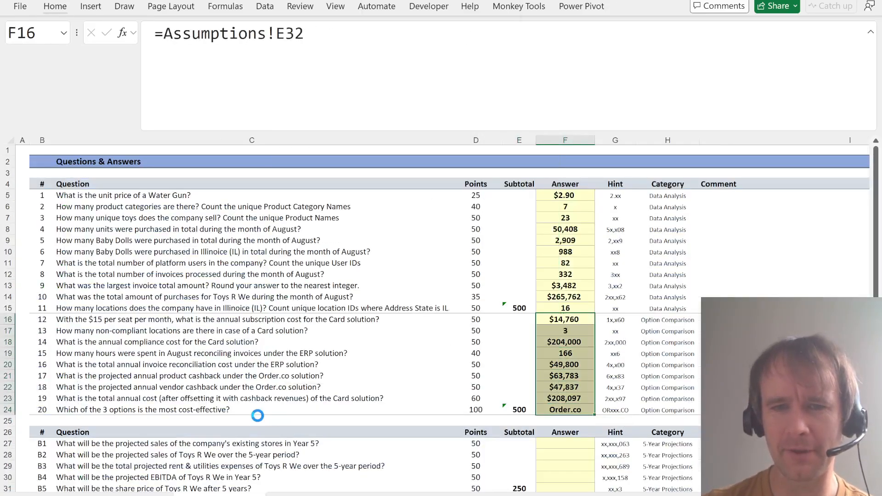
key(ctrl+c)
key(alt+Tab)
key(alt+Tab)
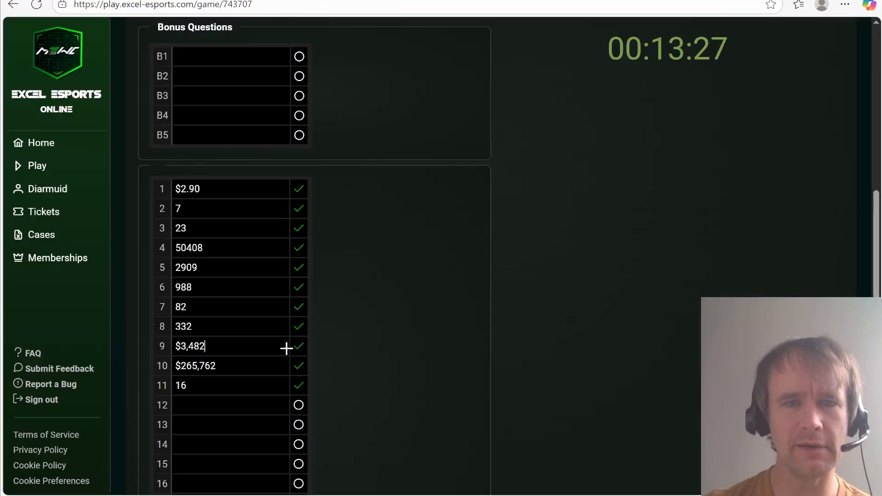
click(219, 404)
key(ctrl+v)
scroll(349, 386, down, 3)
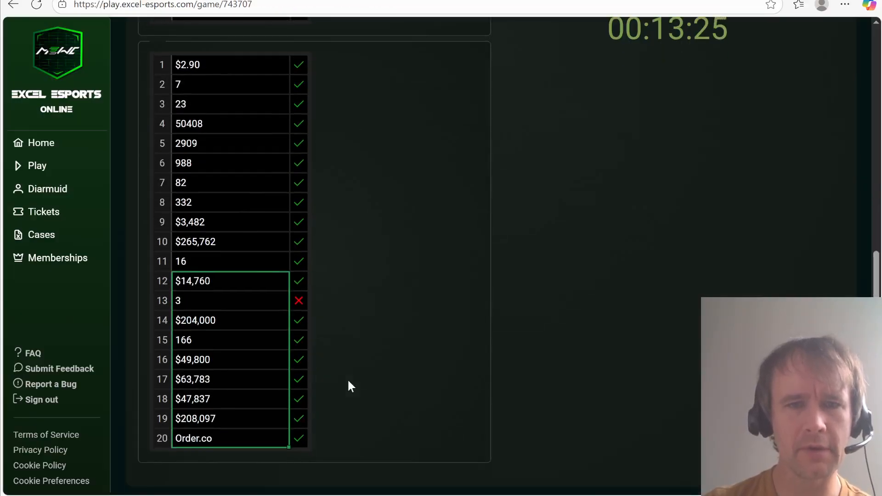
Correct question 13 on non-compliant Card locations by linking F17 in the workbook to =Assumptions!E30
key(alt+Tab)
key(alt+Tab)
key(alt+Tab)
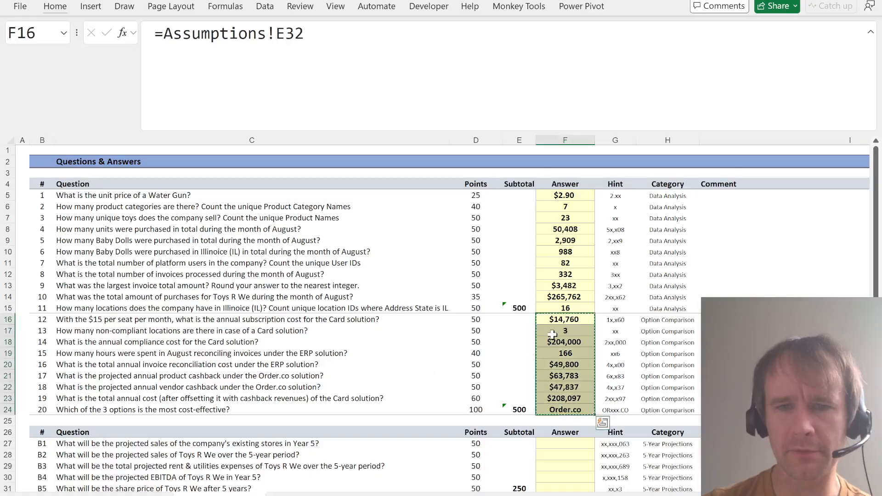
click(552, 335)
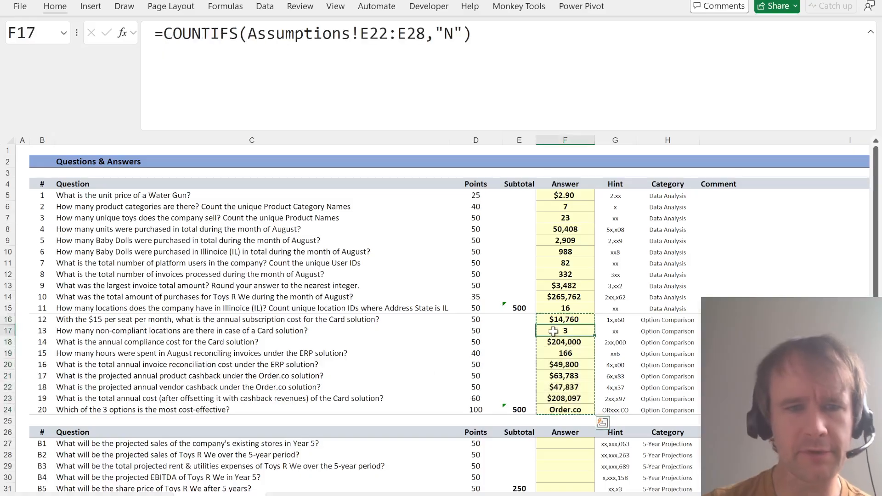
text(=)
key(ctrl+Page_Up)
key(ctrl+Page_Up)
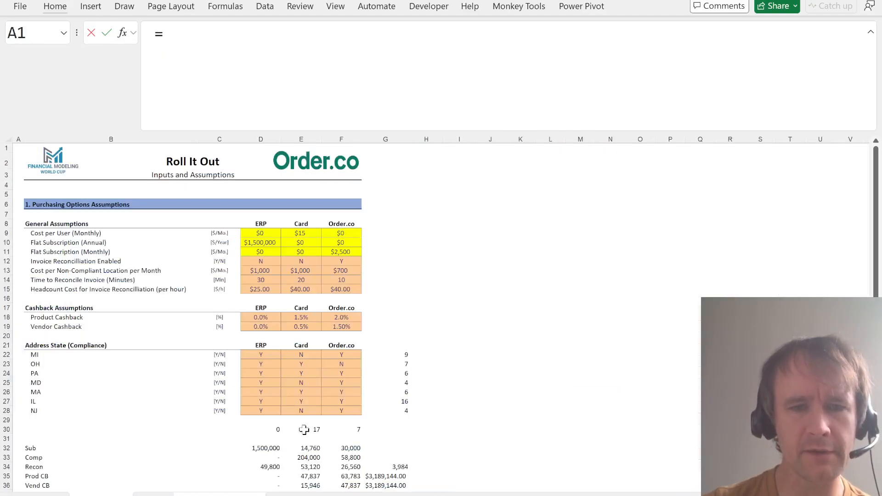
click(304, 430)
key(Return)
key(Up)
Switch to the game page and replace the answer to question 13 with 17
key(alt+Tab)
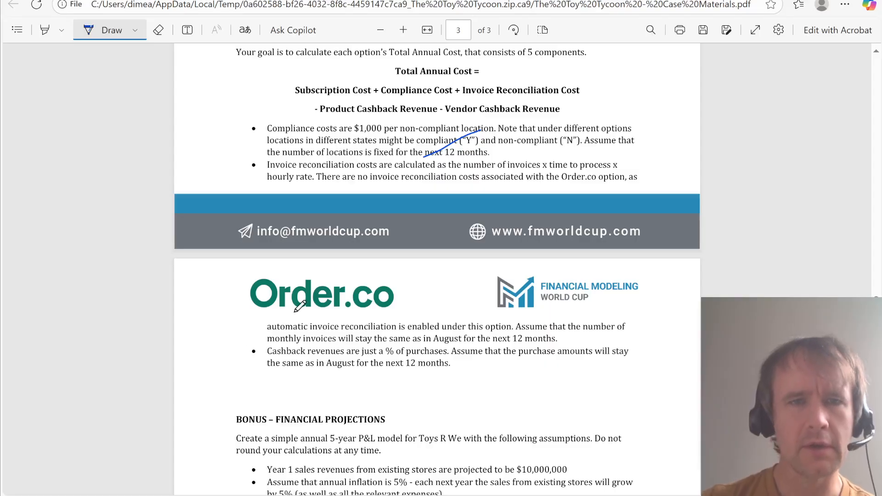
key(alt+Tab)
double_click(230, 299)
text(17)
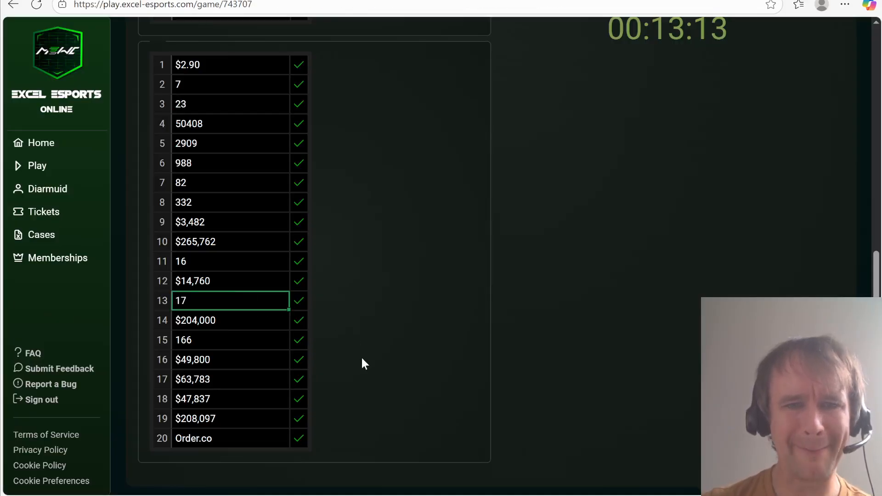
Open the case PDF and read the Bonus – Financial Projections assumptions for the 5-year P&L model
scroll(362, 360, up, 5)
key(alt+Tab)
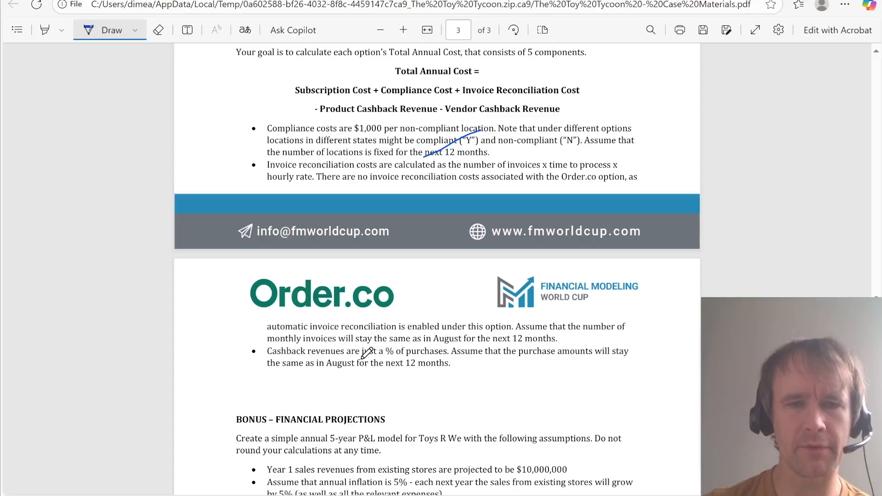
scroll(360, 440, down, 7)
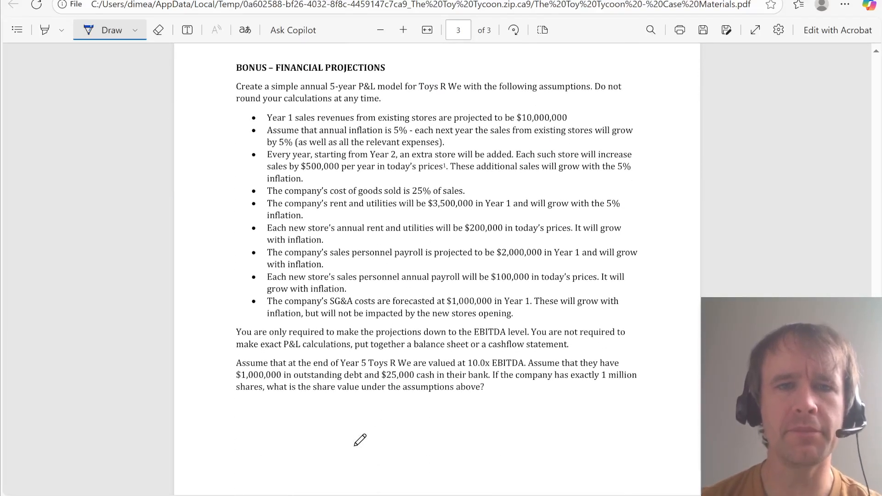
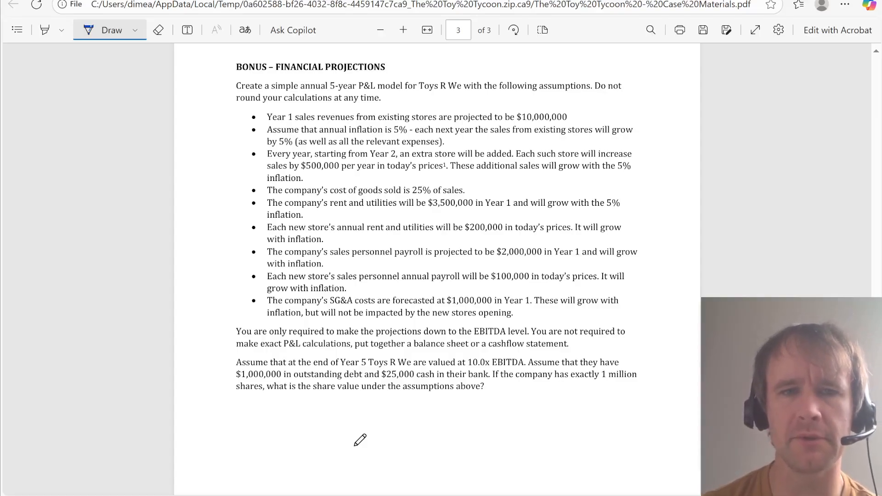
Switch to the workbook's blank sheet and generate year numbers 1 to 5 across from C2 with =SEQUENCE(,5)
key(alt+Tab)
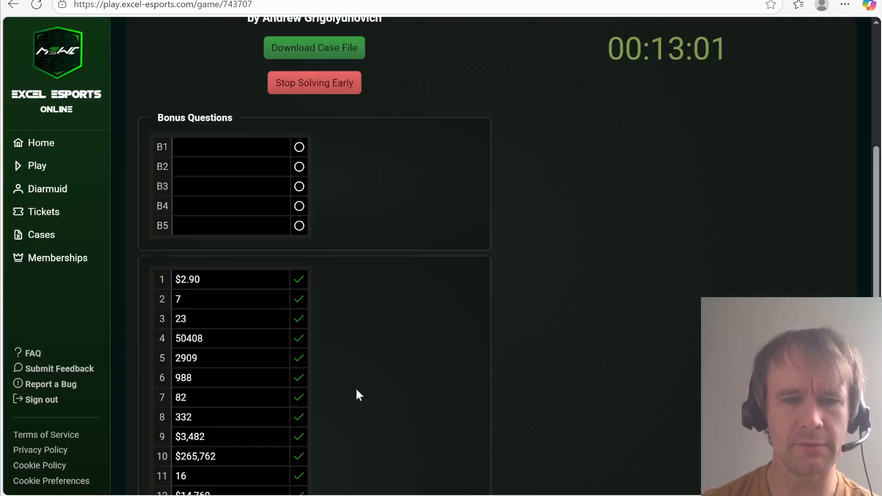
key(alt+Tab)
key(alt+Tab)
key(alt+Tab)
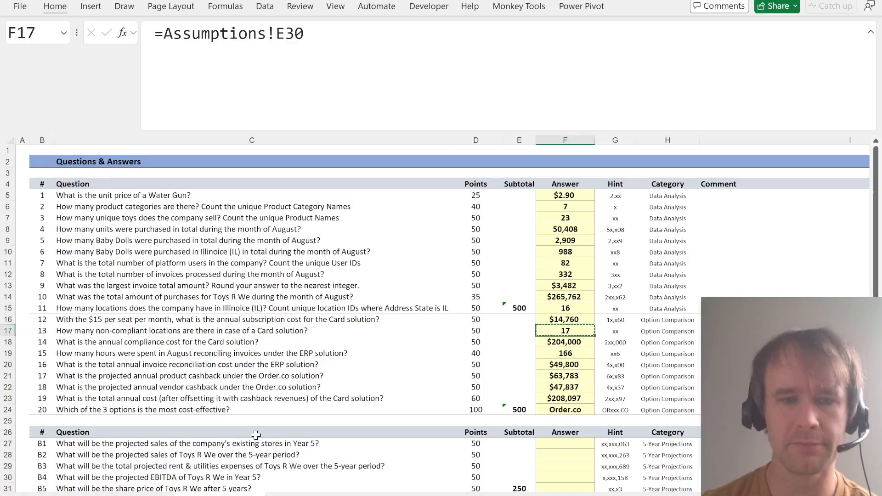
key(ctrl+Page_Down)
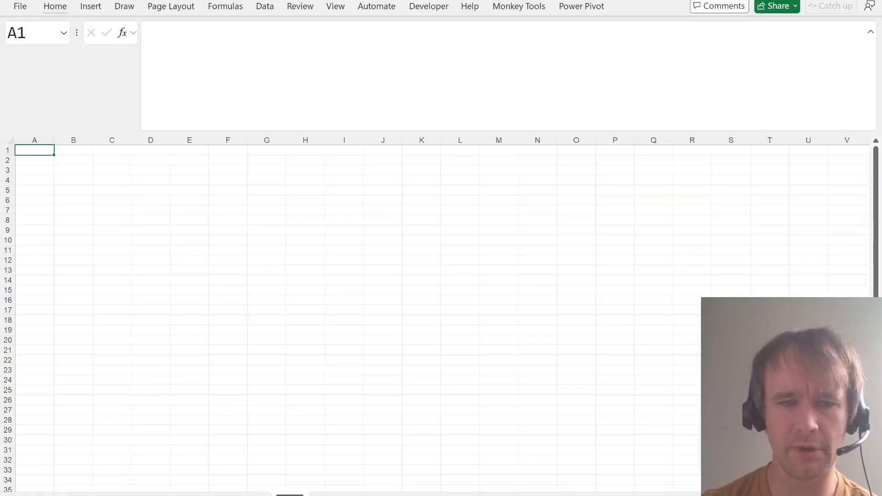
key(Right)
key(Right)
key(Down)
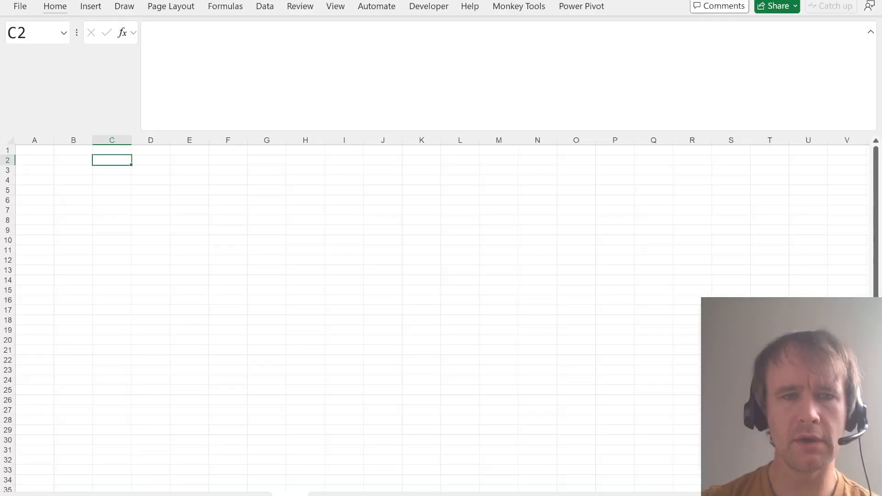
key(alt+Tab)
key(alt+Tab)
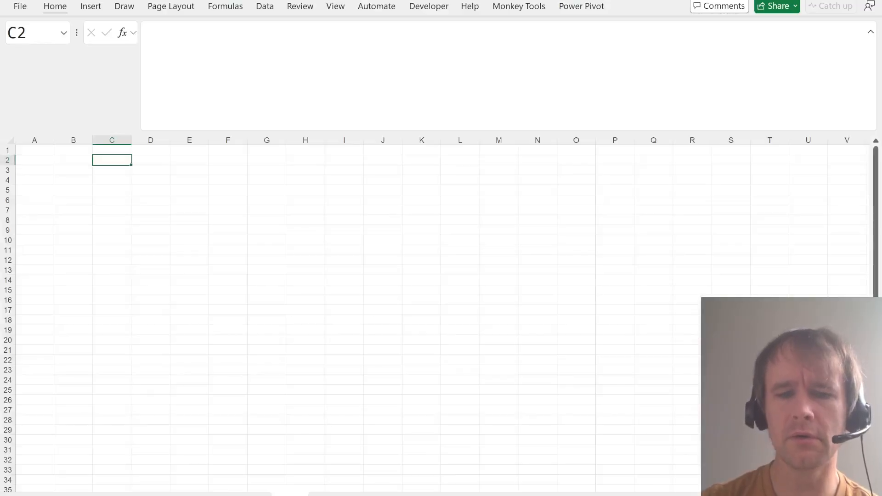
text(=seq)
key(Tab)
text(,5))
key(Return)
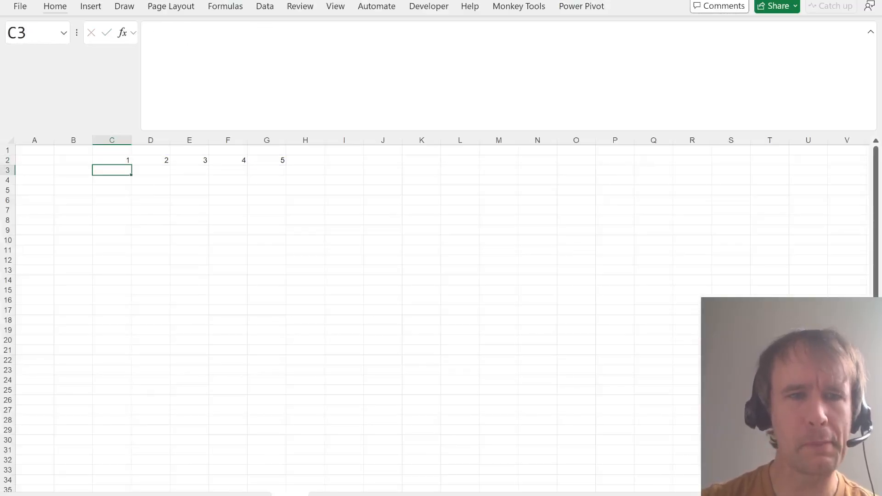
Label A4 as Sales and enter the Year 1 sales from existing stores in C4 as =10000000
key(Down)
key(Left)
key(Left)
text(Sales)
key(Right)
key(Right)
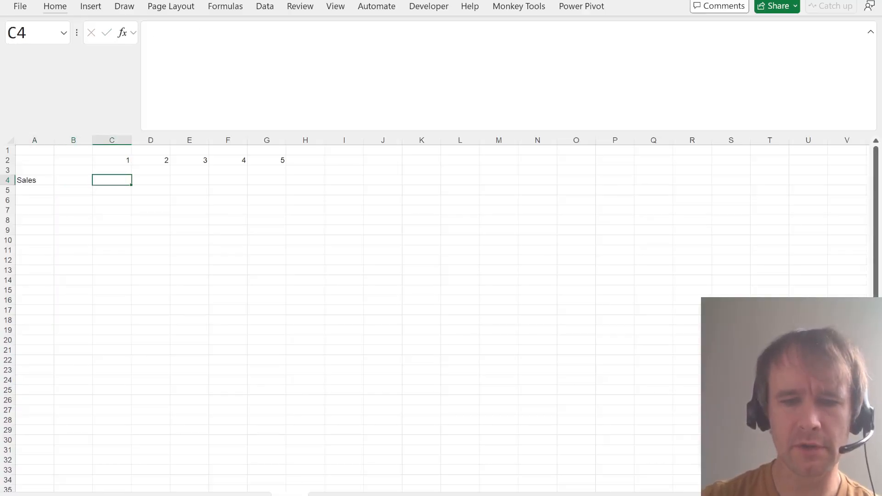
text(1e7)
key(Return)
key(Up)
text('1e7)
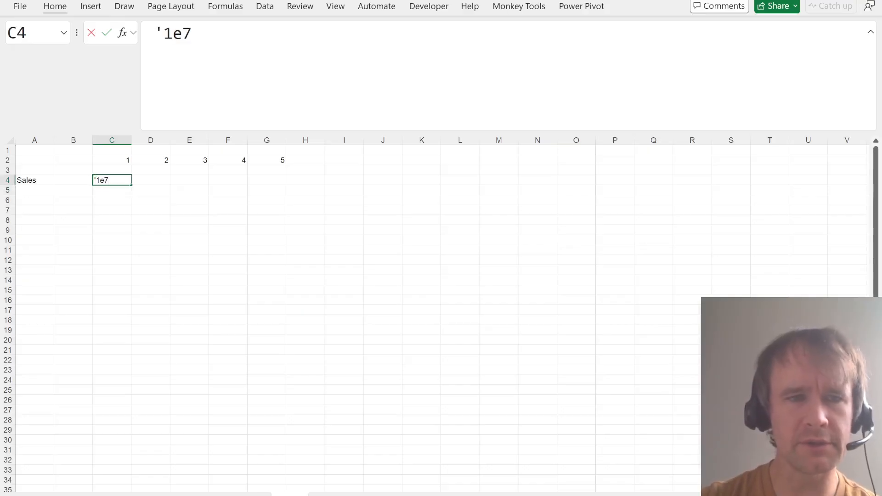
key(Delete)
text(=)
key(Return)
key(Up)
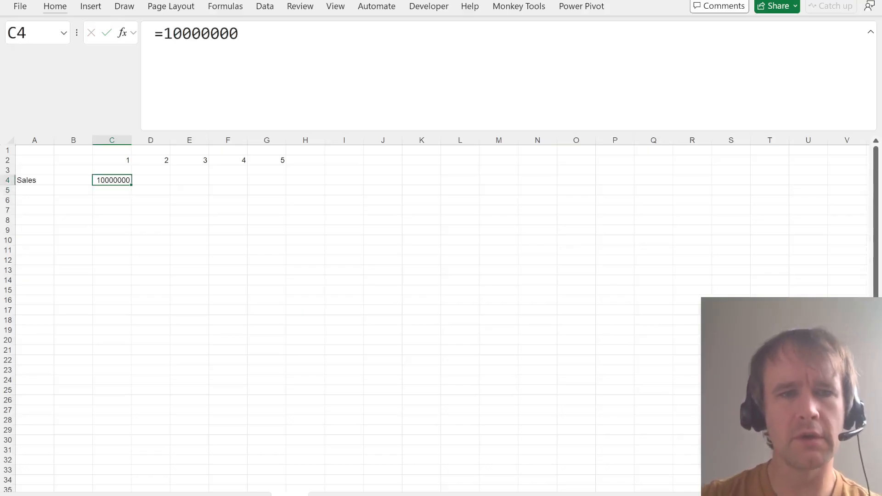
Format the Year 1 sales in C4 with thousands separators and no decimals
key(ctrl+shift+1)
key(alt+h)
key(9)
key(F4)
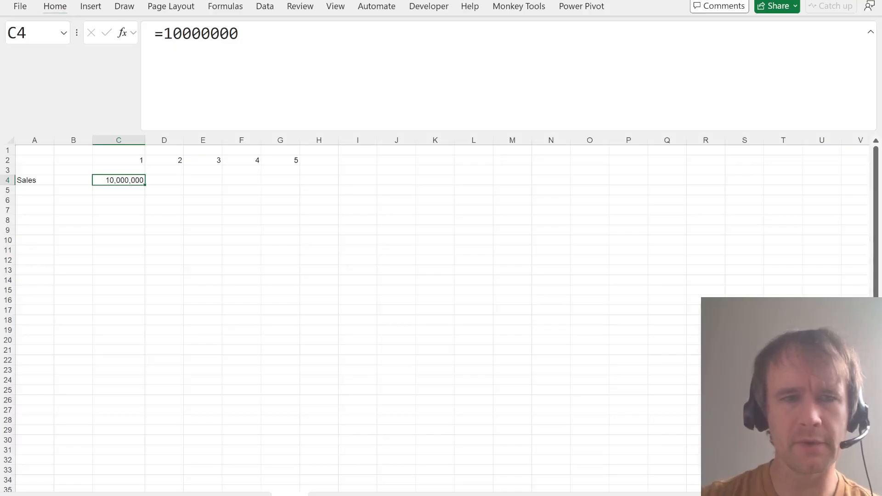
Select the whole sheet and apply the OA Robot command Format Comma Variable Decimals
drag(119, 180, 280, 260)
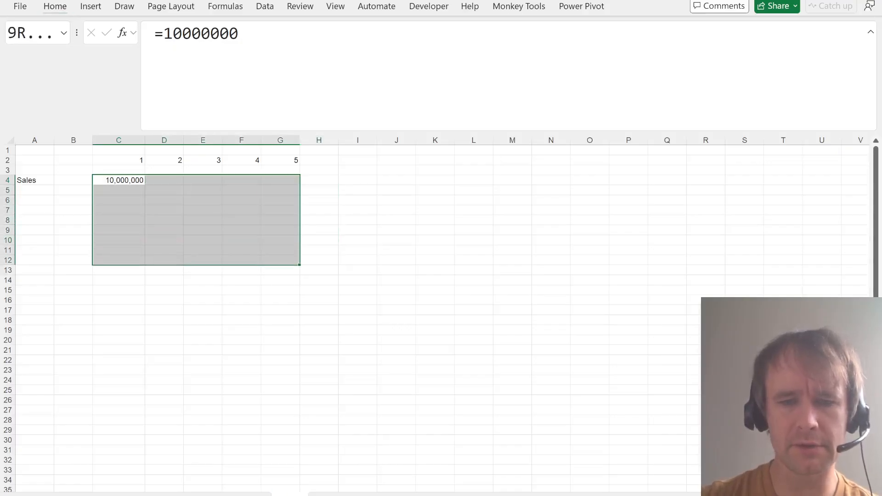
key(shift+Down)
key(shift+Down)
key(shift+Down)
key(shift+Down)
key(shift+Down)
key(shift+Down)
key(shift+Down)
key(shift+Down)
key(shift+Down)
key(shift+Down)
key(shift+space)
key(ctrl+space)
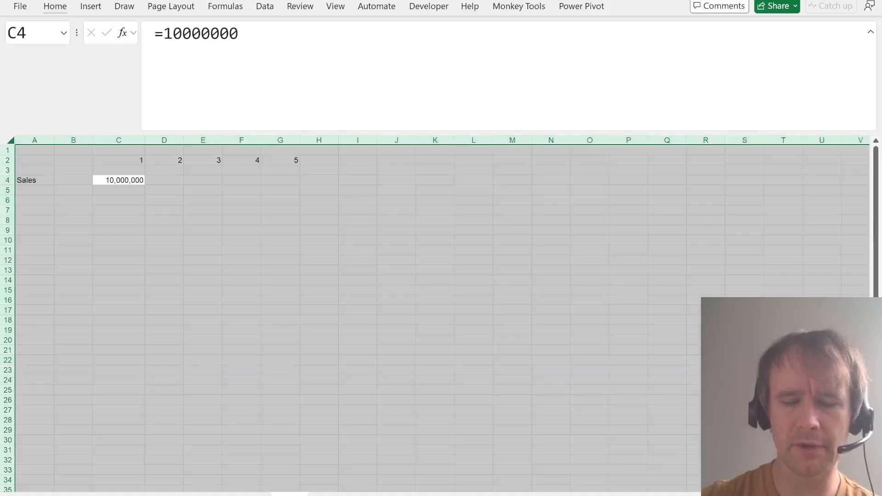
key(ctrl+shift+period)
text(fc)
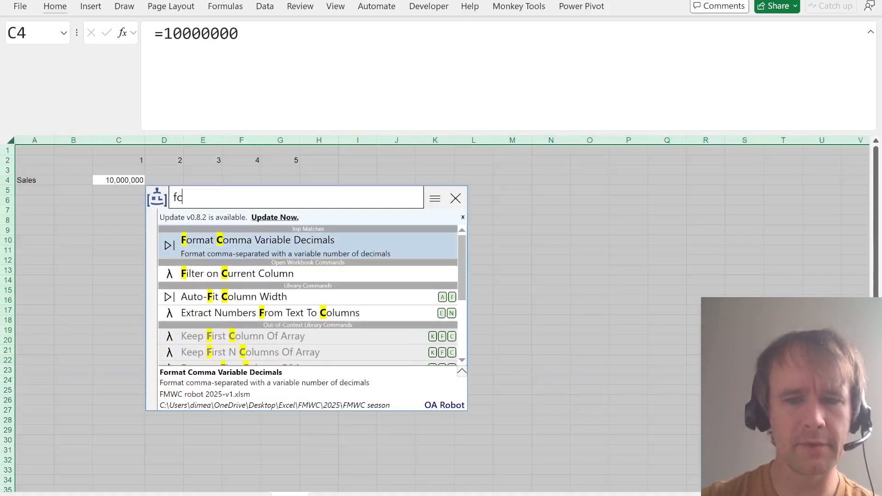
key(Return)
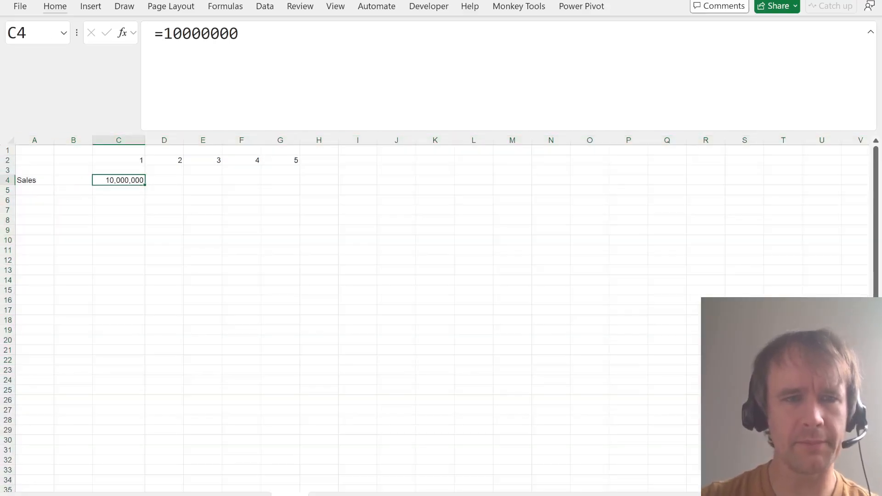
Check the inflation assumption in the case PDF, then insert two rows above Sales and label A4 as Inf
key(alt+Tab)
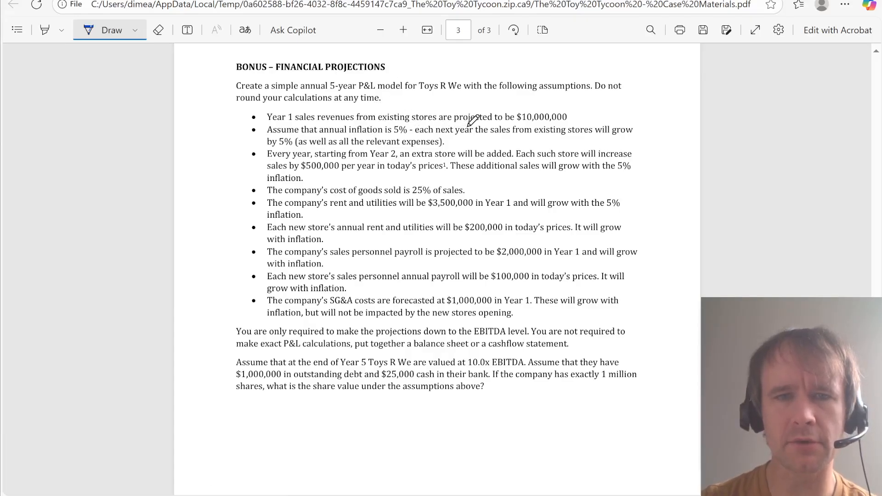
key(alt+Tab)
key(Left)
key(Left)
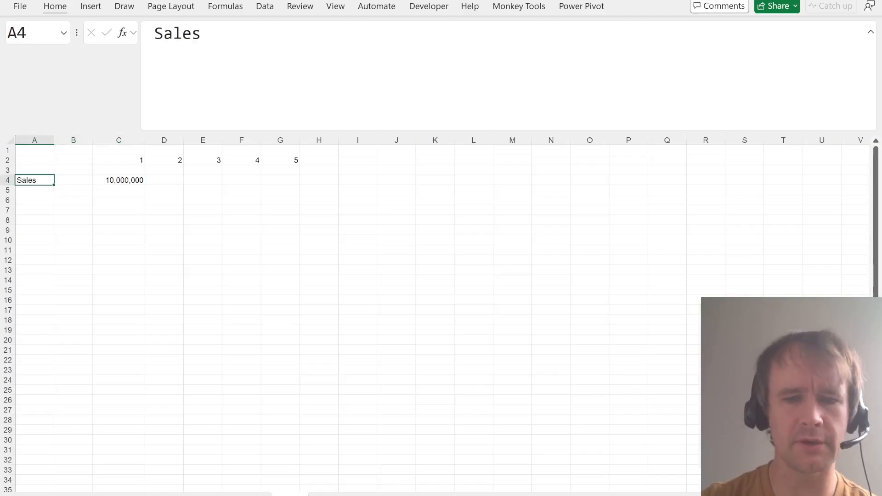
key(alt)
key(i)
key(r)
key(alt+i)
text(r)
text(Inf)
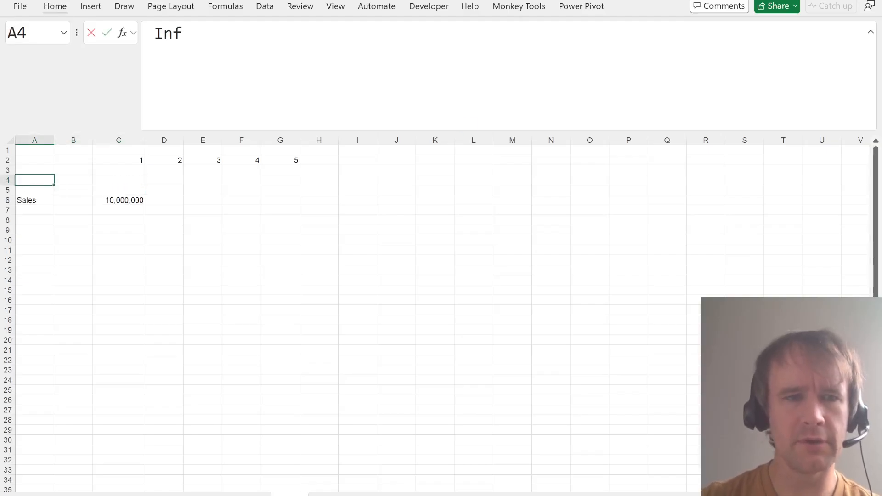
Build the inflation index with 1 in C4 and =C4*1.05 in D4, filled across to G4
key(Right)
key(Right)
text(1)
key(Right)
text(=)
key(Left)
text(*)
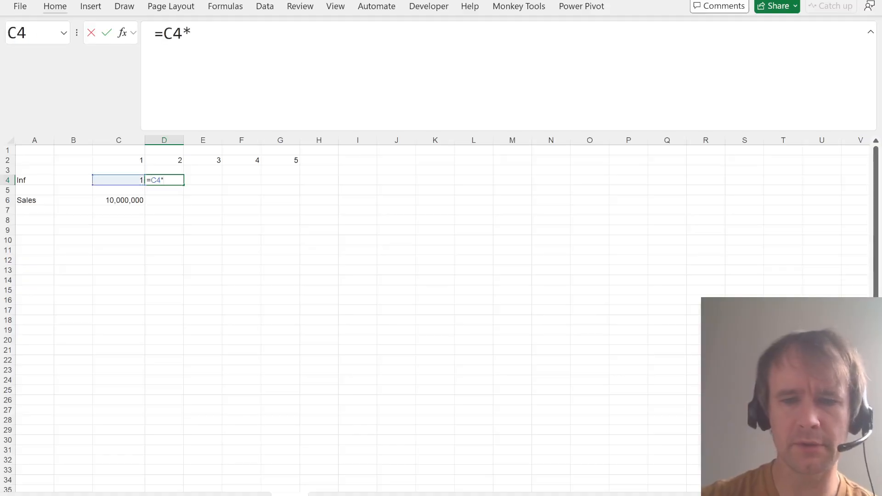
text(1.04)
key(BackSpace)
text(5)
key(Return)
key(Up)
key(shift+Right)
key(shift+Right)
key(shift+Right)
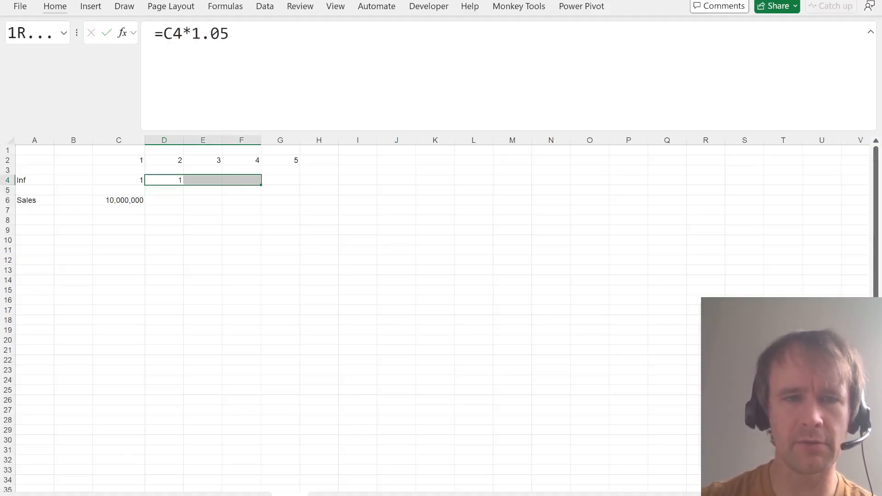
key(ctrl+r)
Format the inflation index values in C4:G4 with two decimals
key(Left)
key(shift+Right)
key(shift+Right)
key(shift+Right)
key(shift+Right)
key(ctrl+shift+1)
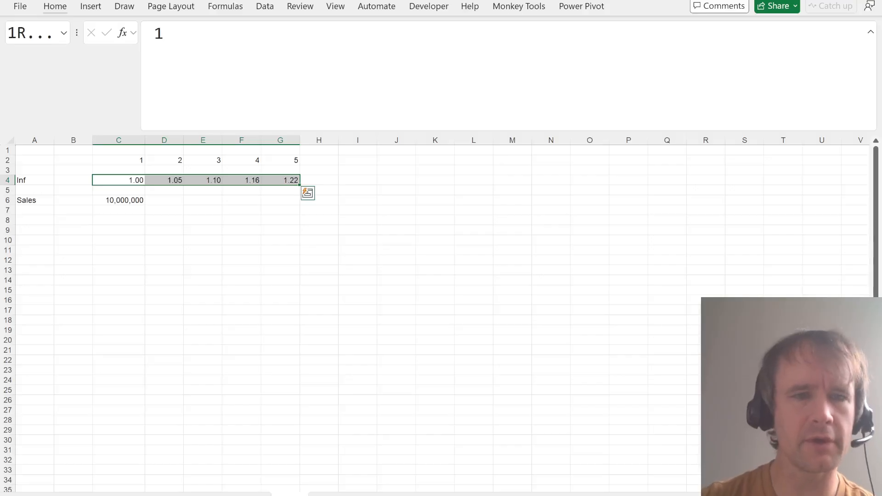
Project existing-store sales for Years 2 to 5 with =$C6*D$4 in D6, filled across to G6
key(Down)
key(Down)
key(Right)
text(=)
key(Left)
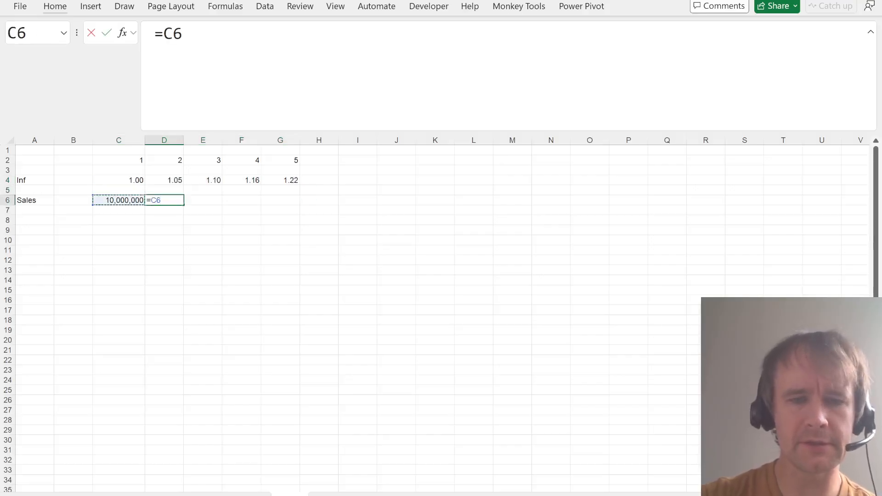
key(F4)
key(F4)
key(F4)
text(*)
key(Up)
key(Up)
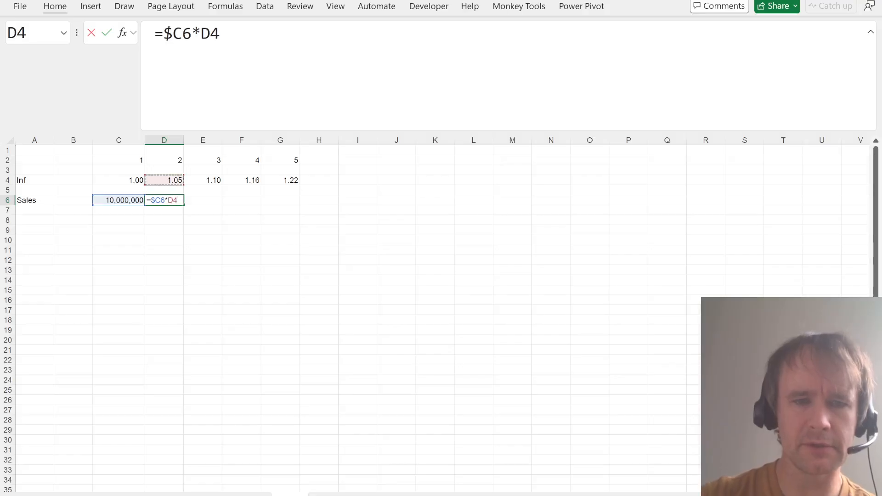
key(F4)
key(F4)
key(Return)
key(Up)
key(shift+Right)
key(shift+Right)
key(shift+Right)
key(ctrl+r)
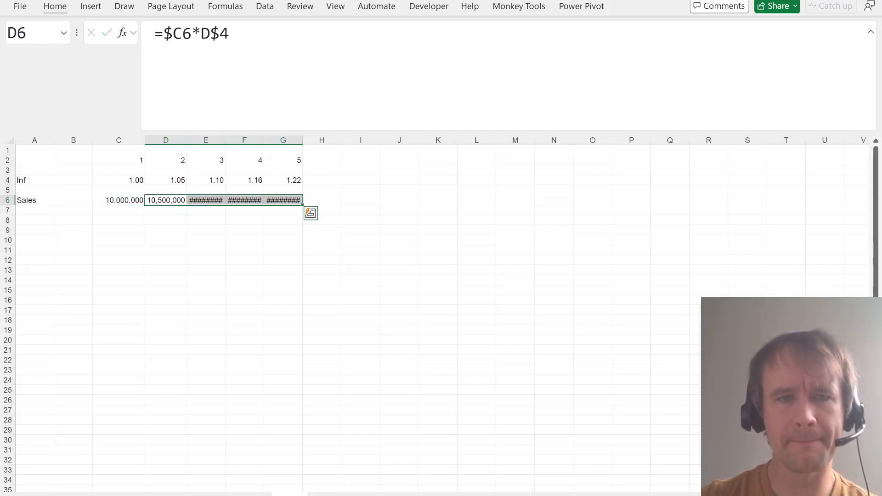
Autofit the widths of columns C to G to the sales figures in row 6
key(ctrl+Right)
key(alt+h)
key(o)
key(i)
key(ctrl+c)
key(ctrl+shift+Left)
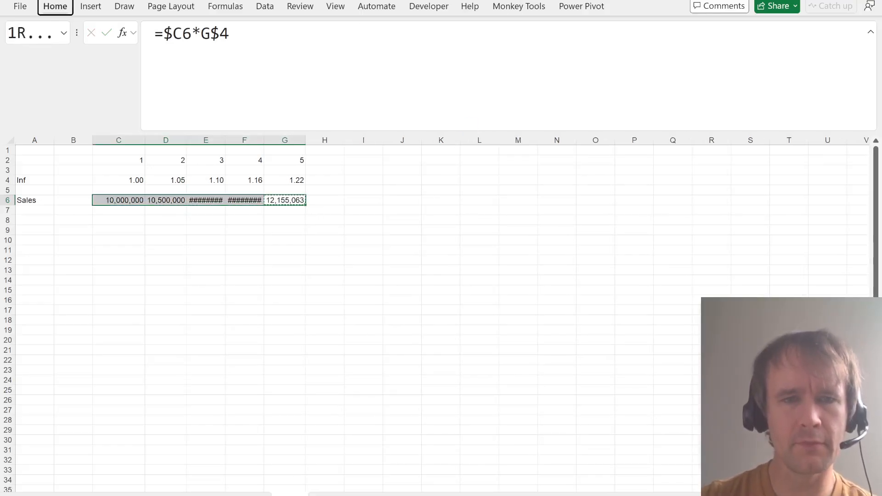
key(alt+h)
key(o)
key(i)
key(ctrl+Left)
key(ctrl+Left)
key(Down)
Strike through the Year 1 sales and 5% inflation assumptions in the case PDF with the pen, then return to the workbook
key(alt+Tab)
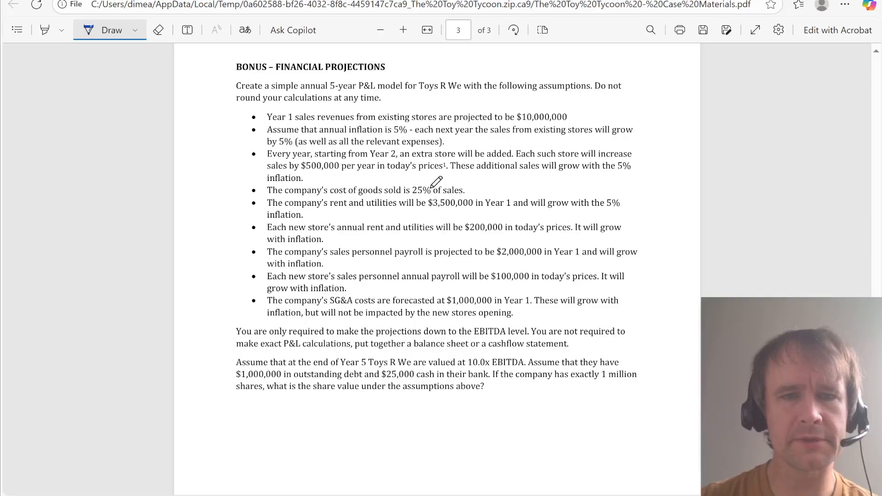
drag(339, 149, 437, 105)
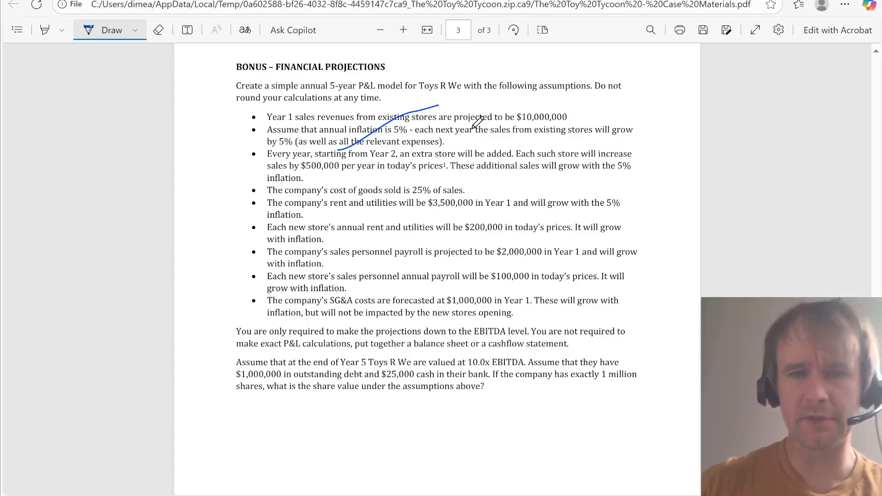
key(alt+Tab)
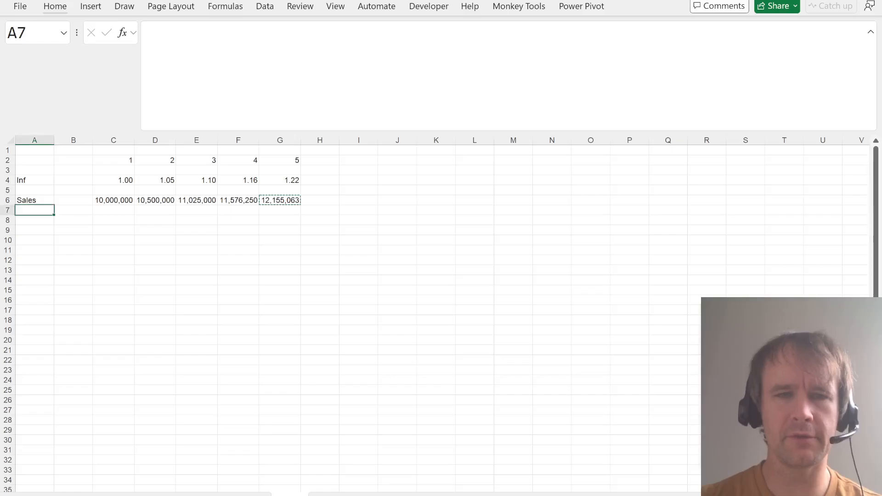
Insert two rows above Sales and label A6 as New stores
key(Up)
key(Up)
key(Right)
key(Right)
key(Left)
key(alt)
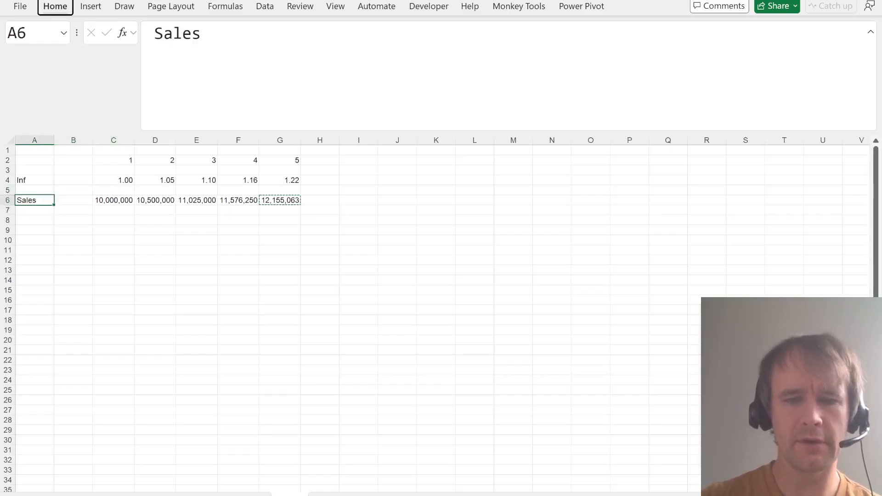
key(i)
key(r)
key(alt)
text(irNew st)
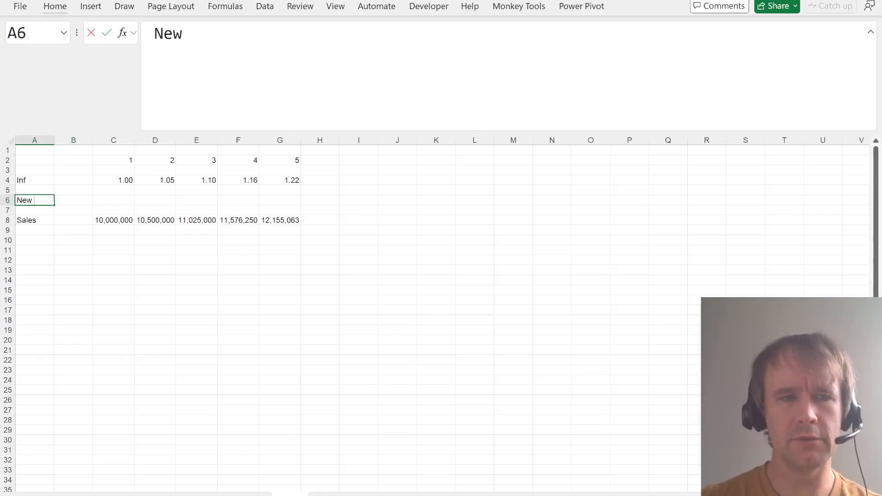
text(ores)
Build the cumulative new store count with 1 in D6 and =D6+1 in E6, filled across to G6
key(Right)
key(Right)
key(Right)
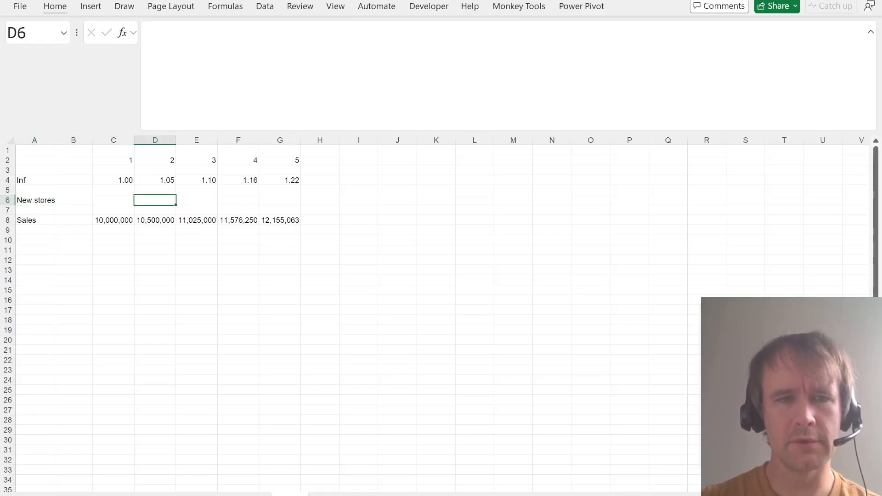
key(alt+Tab)
key(alt+Tab)
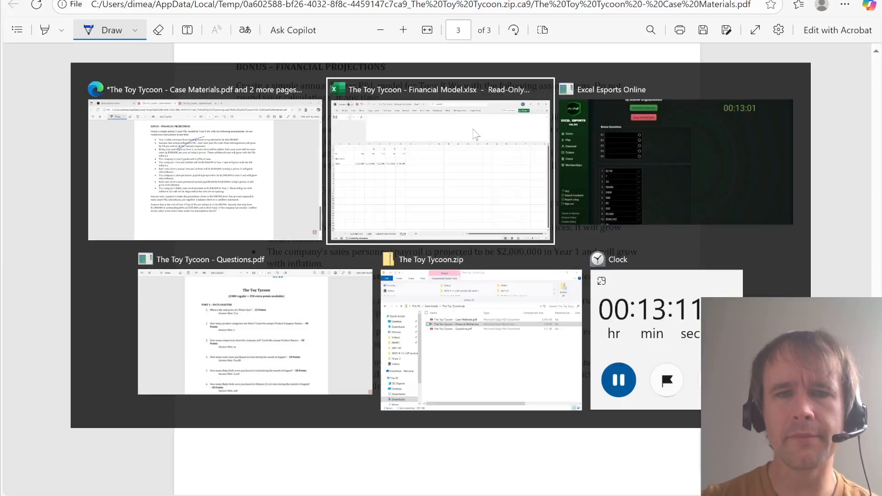
text(1)
key(Right)
text(=)
key(Left)
text(+1)
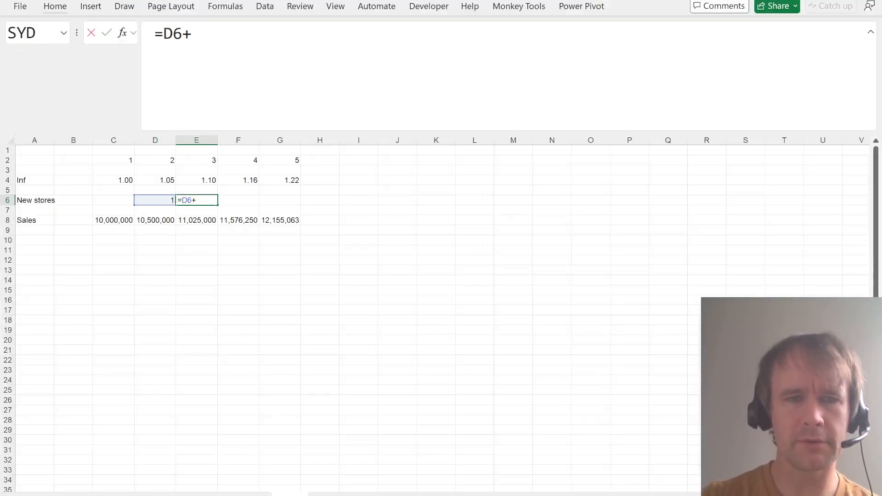
key(Return)
key(Up)
key(shift+Right)
key(shift+Right)
key(ctrl+r)
Add the new-store sales to the Year 2 sales formula, changing D8 to =($C8+500000*D6)*D$4
key(Left)
key(Down)
key(Down)
key(Left)
key(Right)
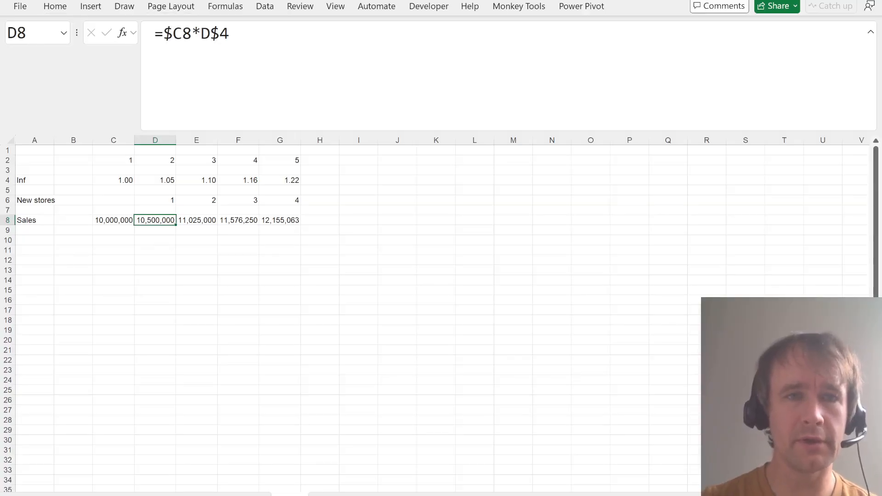
key(F2)
key(Home)
key(Right)
text(()
key(Right)
text(+)
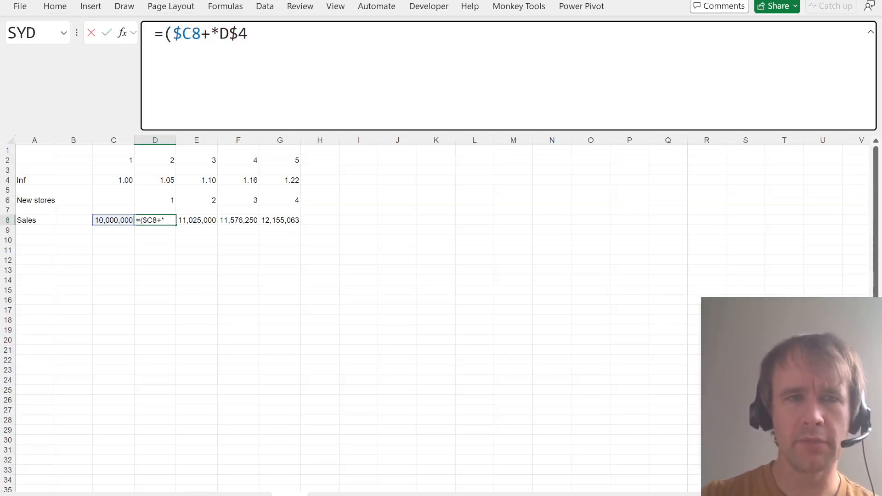
text(500000)
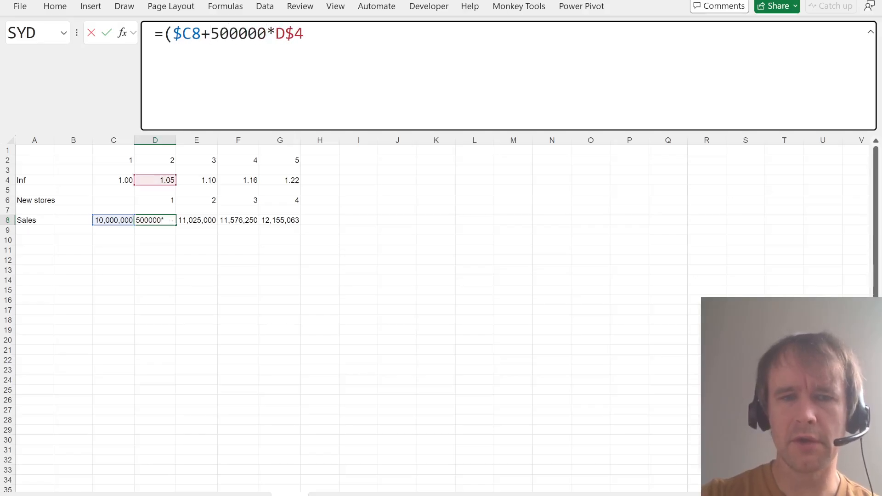
text(*)
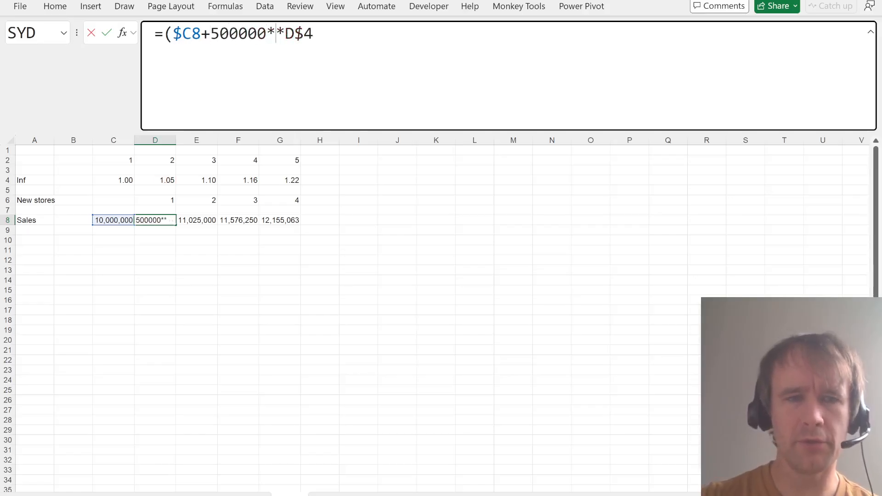
click(164, 199)
text())
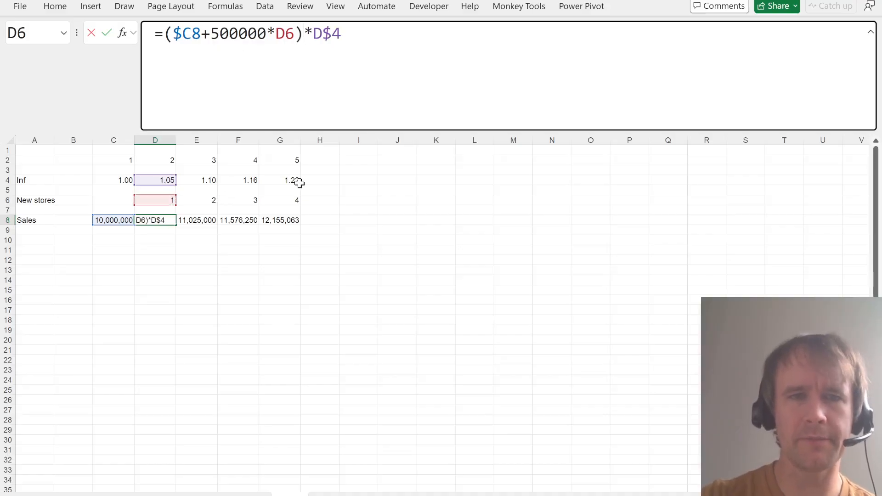
key(ctrl+Return)
Fill the revised sales formula from D8 across to G8
key(shift+Right)
key(shift+Right)
key(shift+Right)
key(ctrl+r)
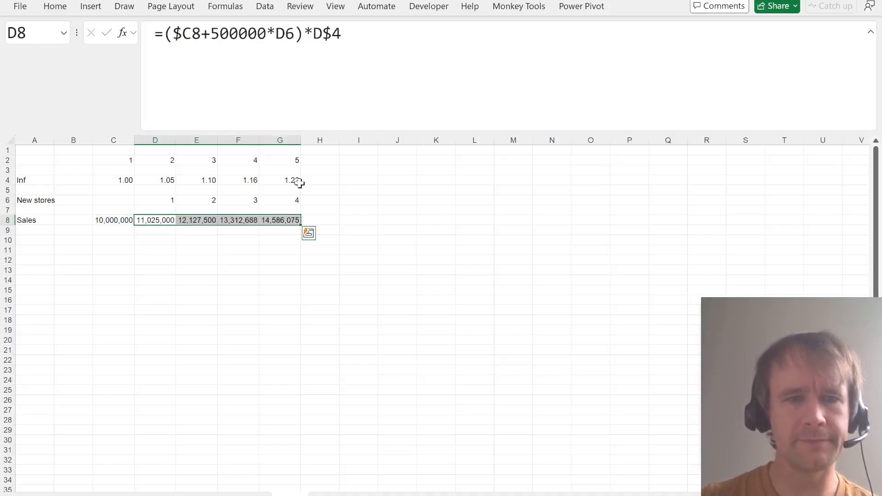
Strike through the extra-store sales assumption in the case PDF with the pen, then return to the workbook
key(Left)
key(Left)
key(alt+Tab)
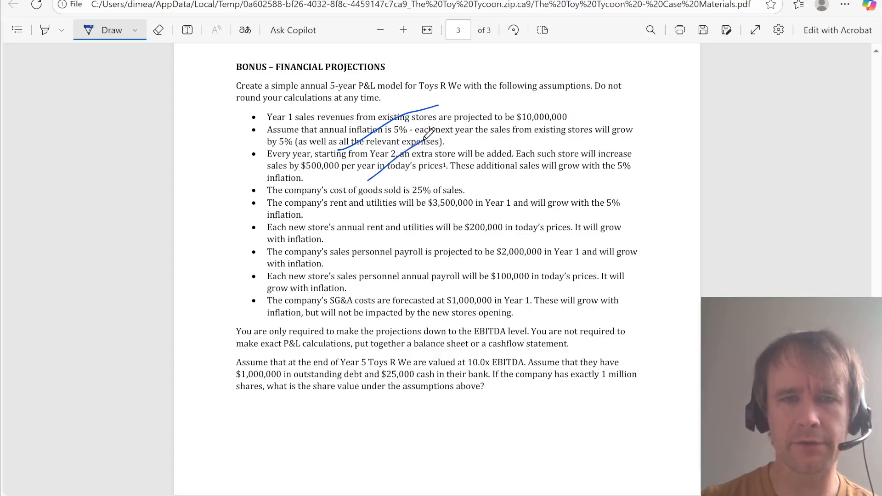
key(alt+Tab)
Label A10 as COGS and project it for all five years with =-C8:G8*25% in C10
key(Left)
key(Down)
key(Down)
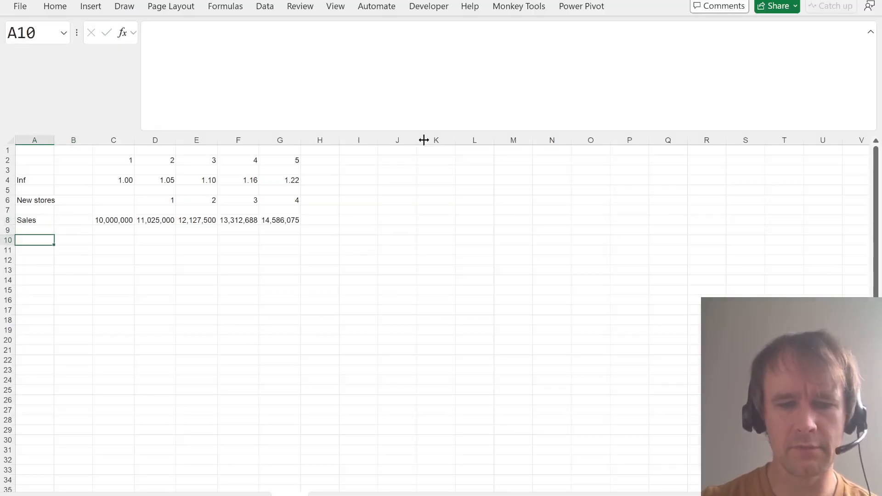
text(COGS)
key(Right)
key(Right)
text(=-)
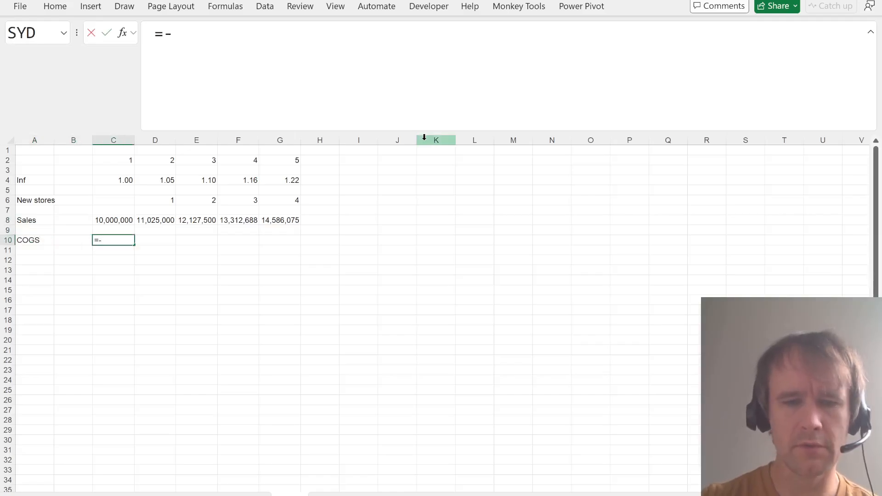
key(Up)
key(Up)
key(ctrl+shift+Right)
text(*25%)
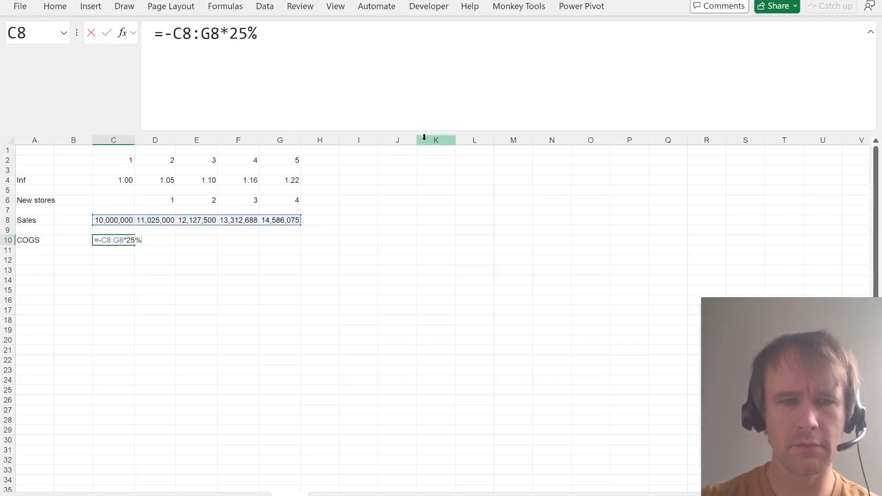
key(Return)
Strike through the cost of goods sold assumption in the case PDF with the pen, then return to the workbook
key(alt+Tab)
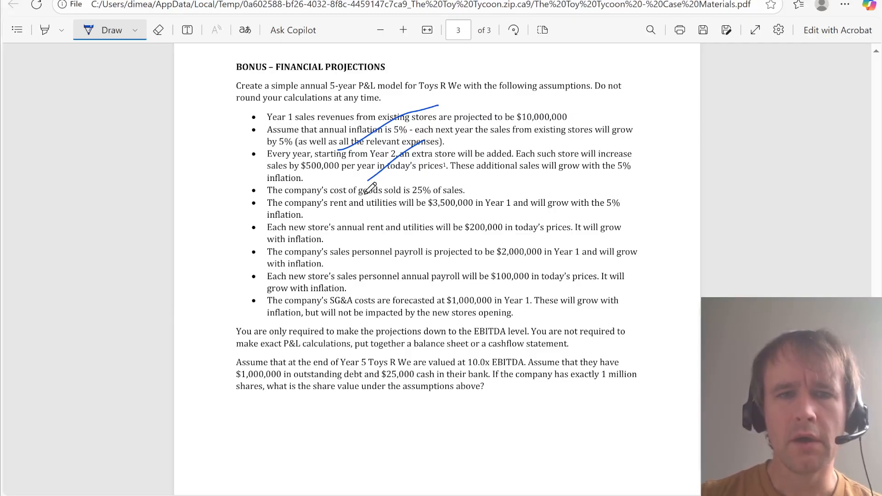
drag(368, 194, 408, 181)
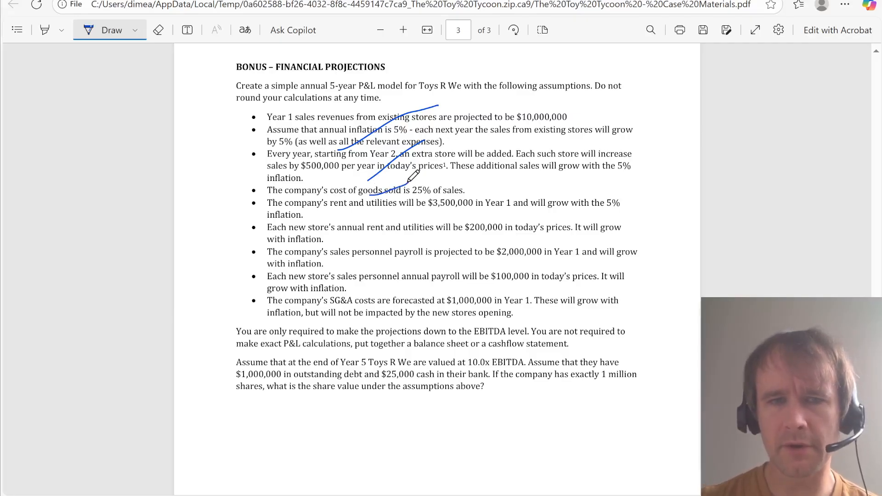
key(alt+Tab)
Label A11 as Rent & util and project it for all five years with =-3500000*C4:G4 in C11
text(Rent)
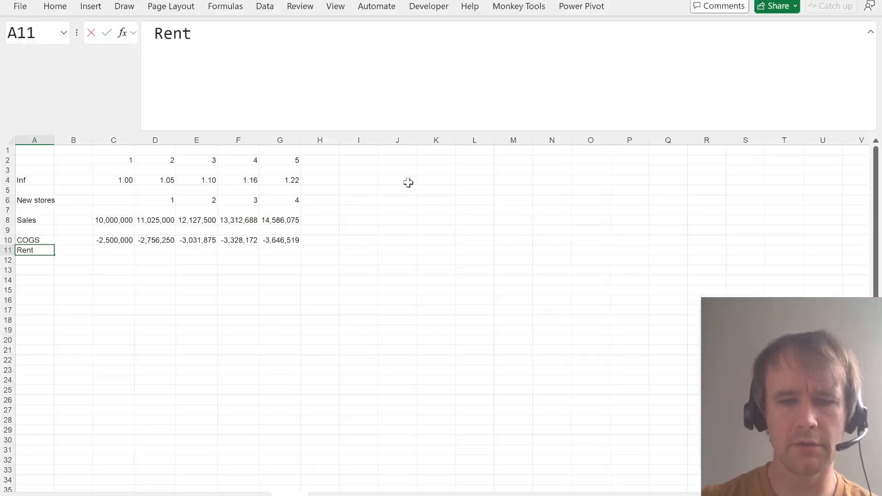
text( & util)
key(Tab)
key(Tab)
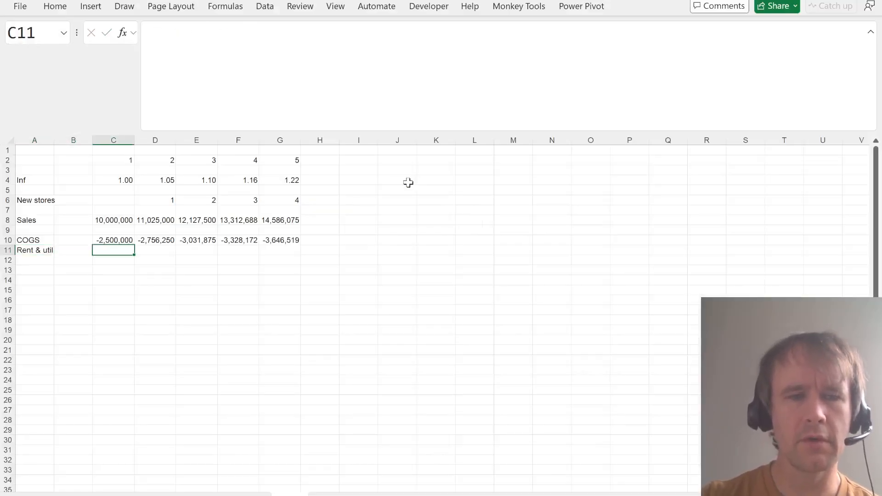
text(=-)
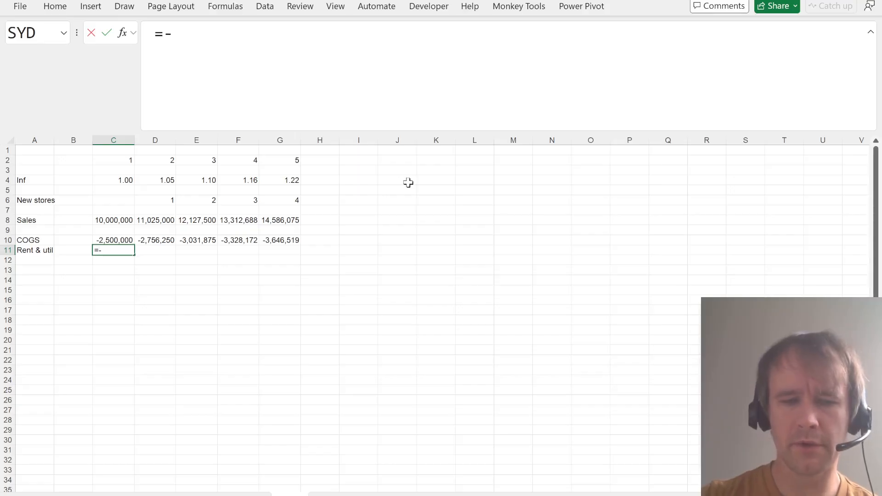
text(3500000)
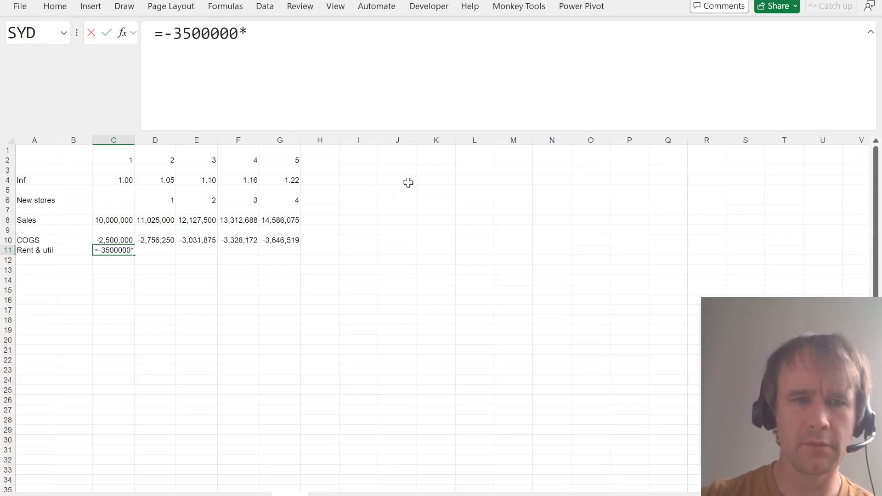
text(*)
key(ctrl+Up)
key(ctrl+Up)
key(ctrl+Up)
key(ctrl+Up)
key(Down)
key(Down)
key(ctrl+shift+Right)
key(Return)
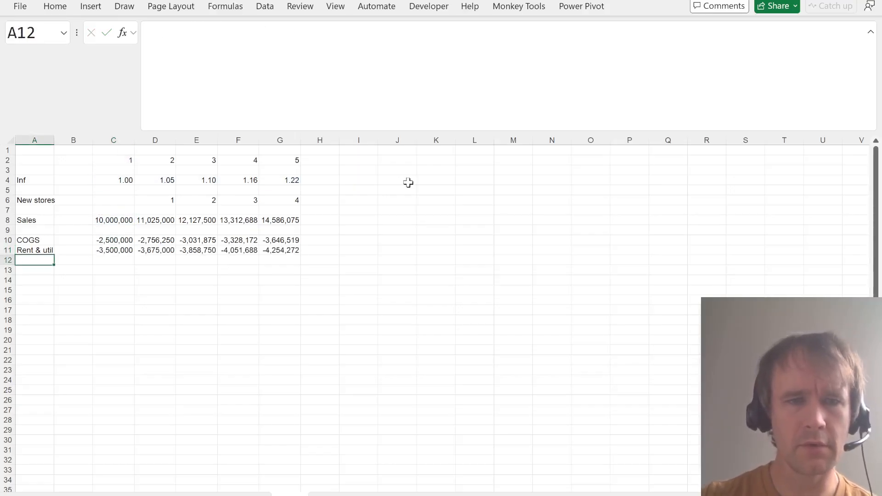
Strike through the company rent and utilities assumption in the case PDF with the pen, then return to the workbook
key(alt+Tab)
drag(380, 218, 445, 181)
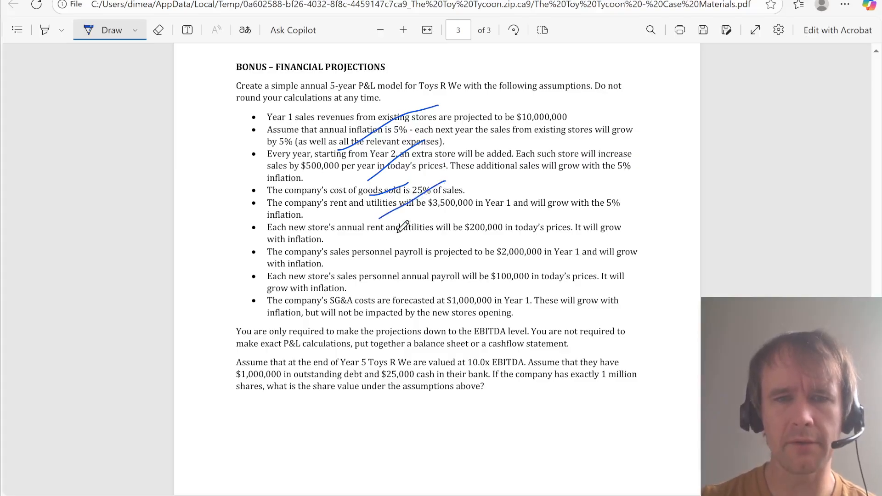
key(alt+Tab)
Add the new stores' rent from the case PDF to the Rent & util formula, changing C11 to =-(3500000+200000*C6:G6)*C4:G4
key(Up)
key(Right)
key(Right)
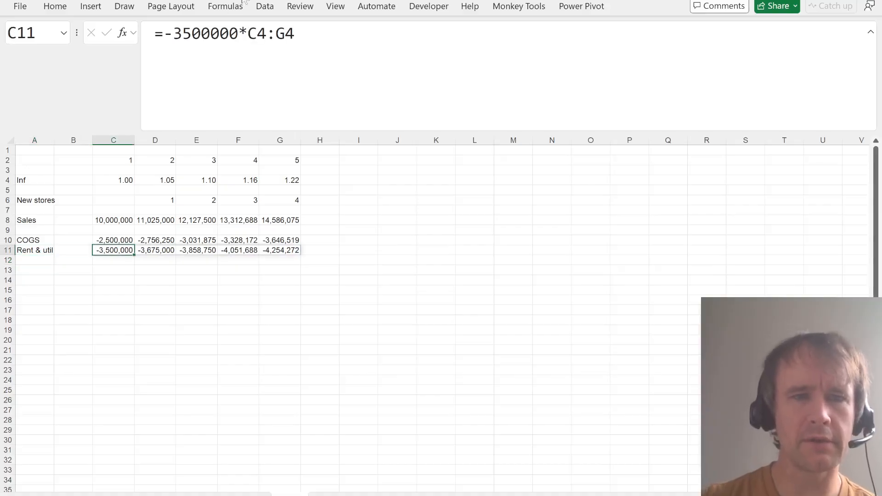
key(F2)
key(Home)
key(Right)
key(Right)
text(()
key(End)
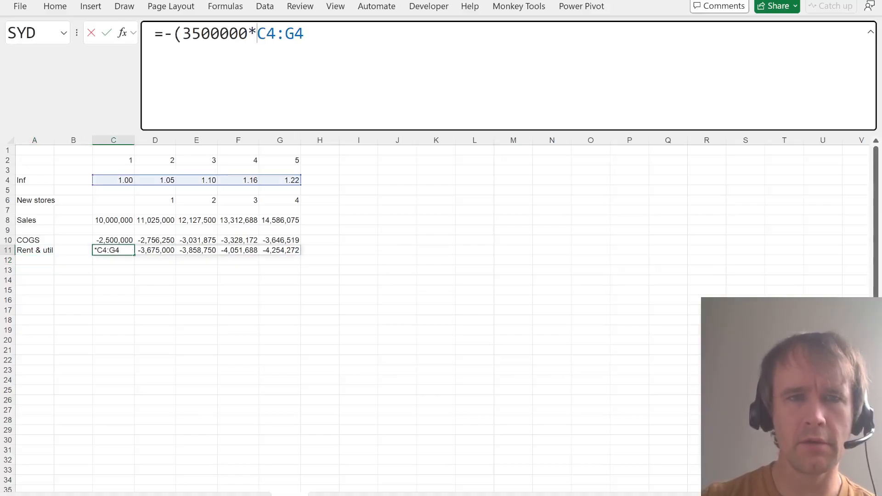
text(+)
key(alt+Tab)
key(alt+Tab)
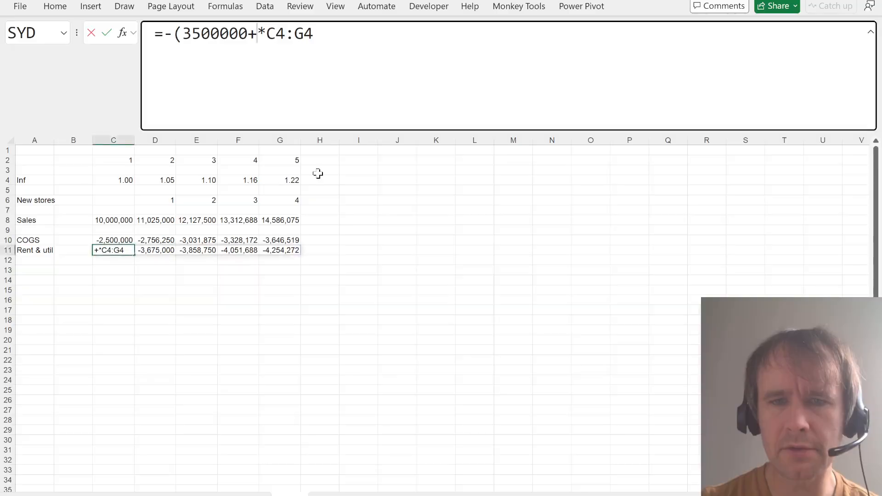
key(alt+Tab)
key(alt+Tab)
text(200)
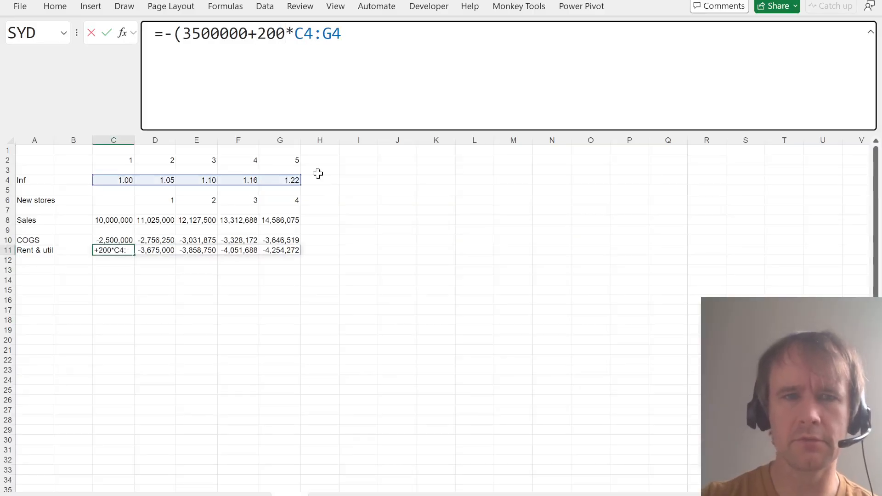
text(000*)
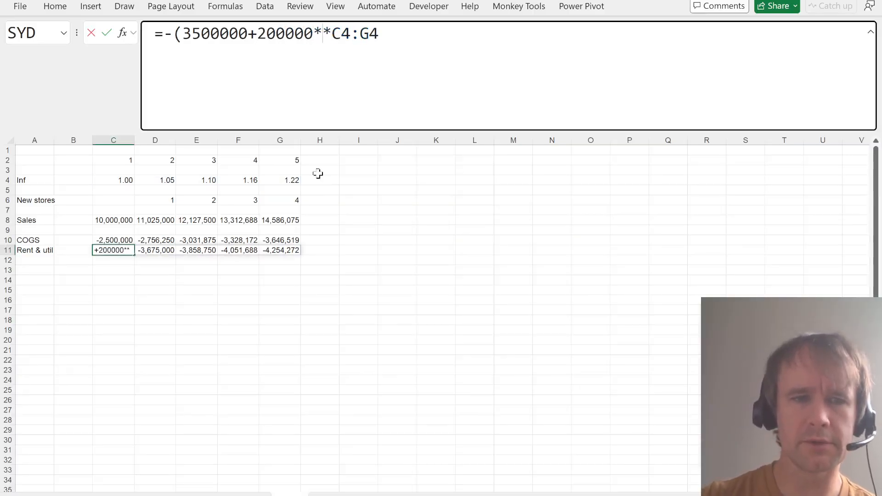
click(120, 200)
key(shift+Right)
key(shift+Right)
key(shift+Right)
key(shift+Right)
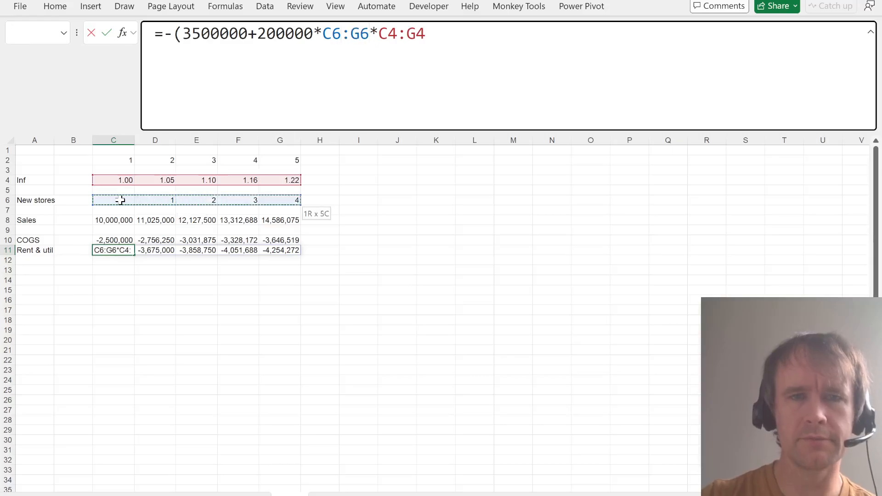
text())
key(Return)
key(Down)
key(Left)
key(Left)
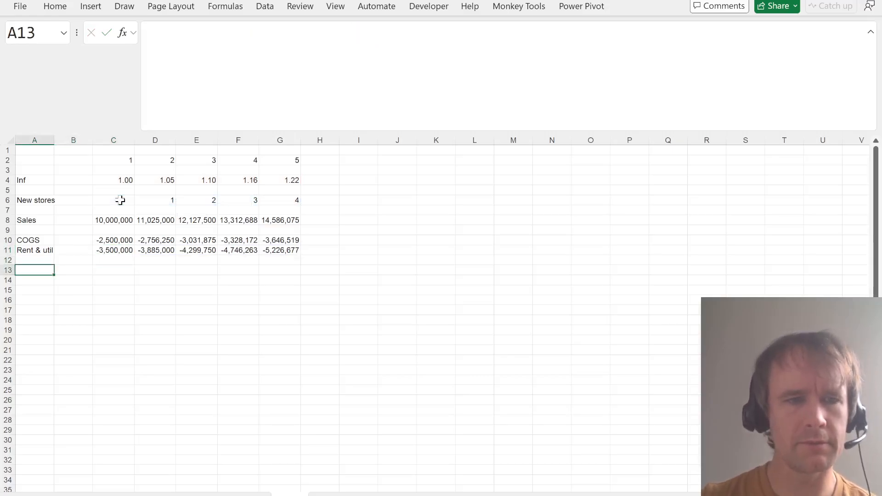
Strike through the new stores' rent and utilities assumption in the case PDF with the pen, then return to the workbook
key(alt+Tab)
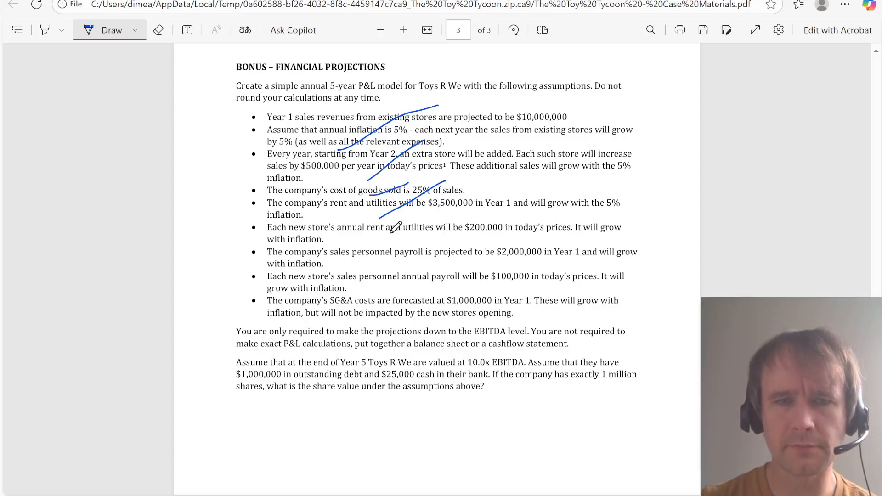
drag(391, 234, 467, 205)
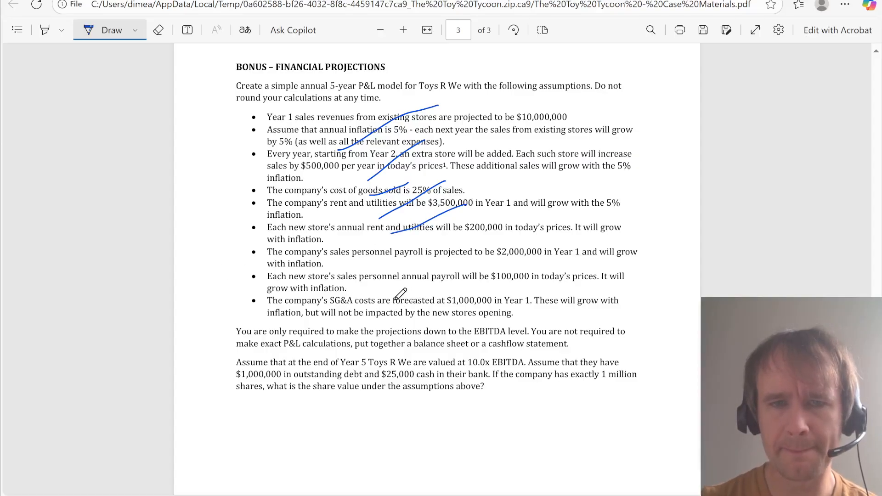
key(alt+Tab)
Label A12 as Sales payroll
key(Up)
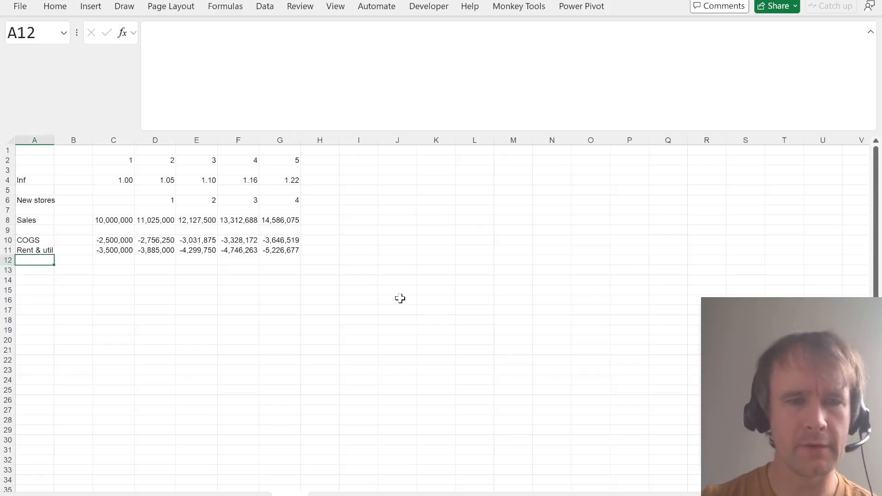
text(Payro)
key(Escape)
text(Sales pat)
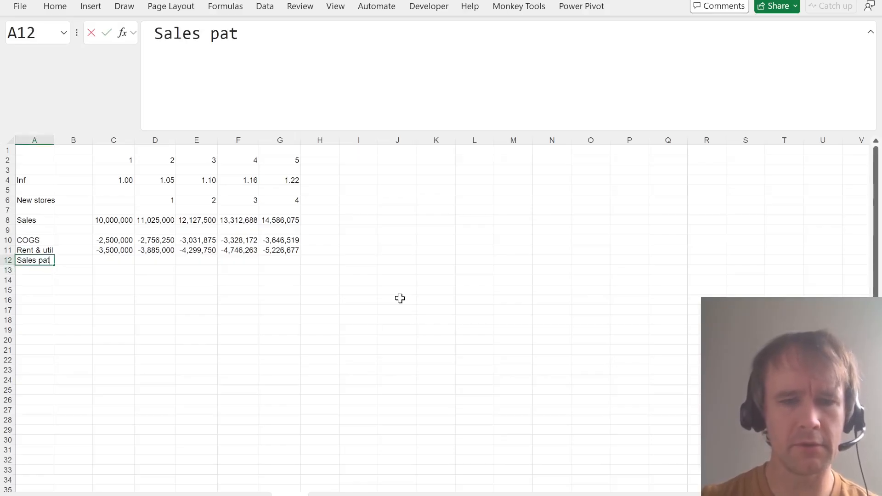
key(BackSpace)
text(yroll)
key(Tab)
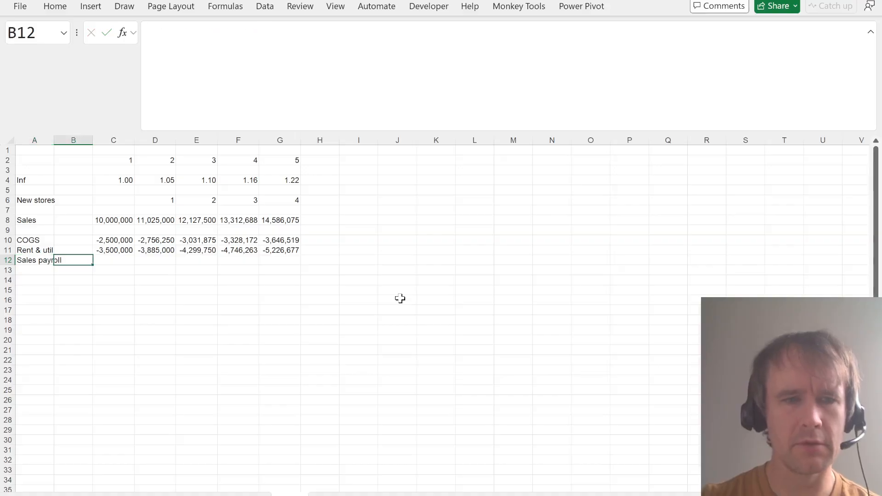
Copy the Rent & util formula down to C12 and re-point its references to $C$6:$G$6 and $C$4:$G$4
key(Tab)
key(ctrl+d)
click(332, 33)
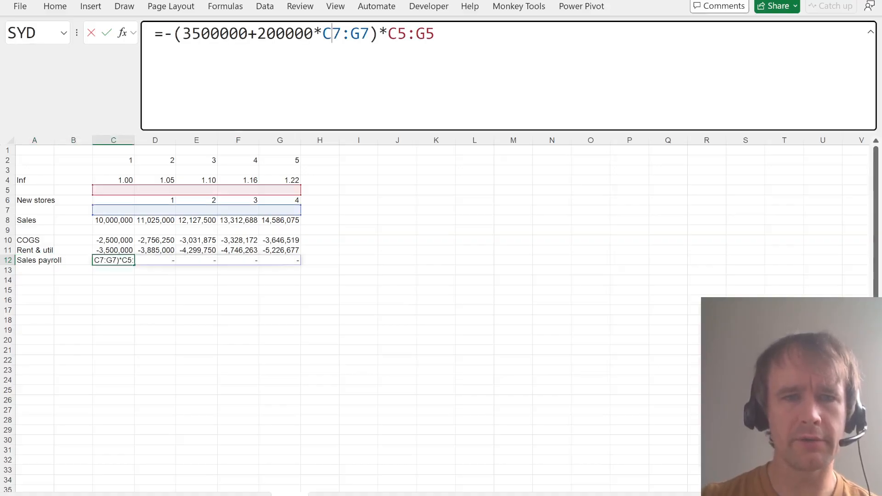
drag(185, 187, 183, 176)
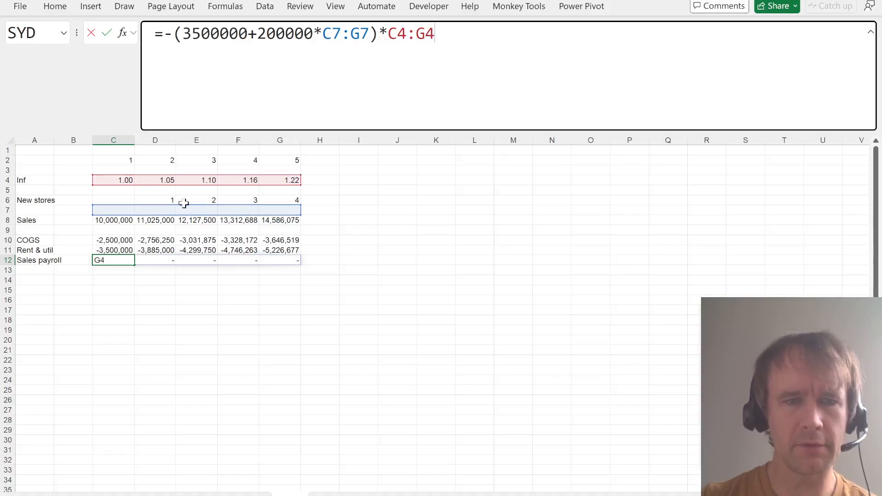
drag(184, 206, 184, 196)
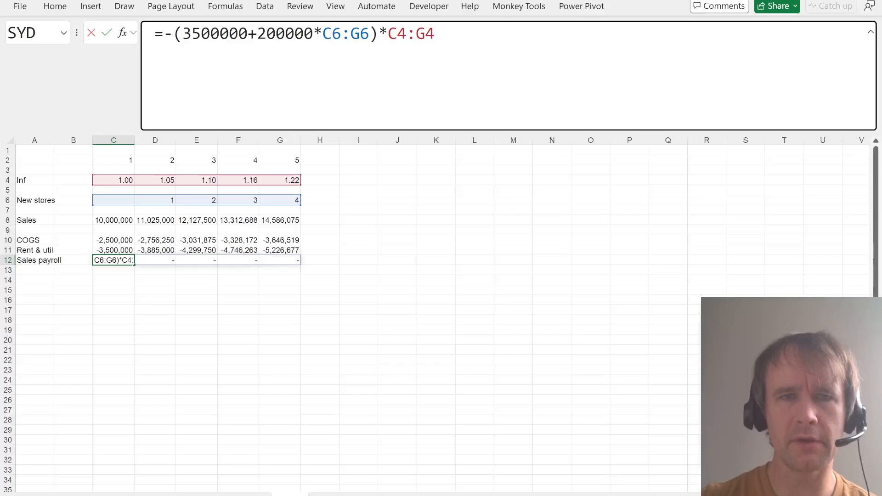
drag(341, 34, 360, 33)
key(F4)
drag(435, 34, 473, 34)
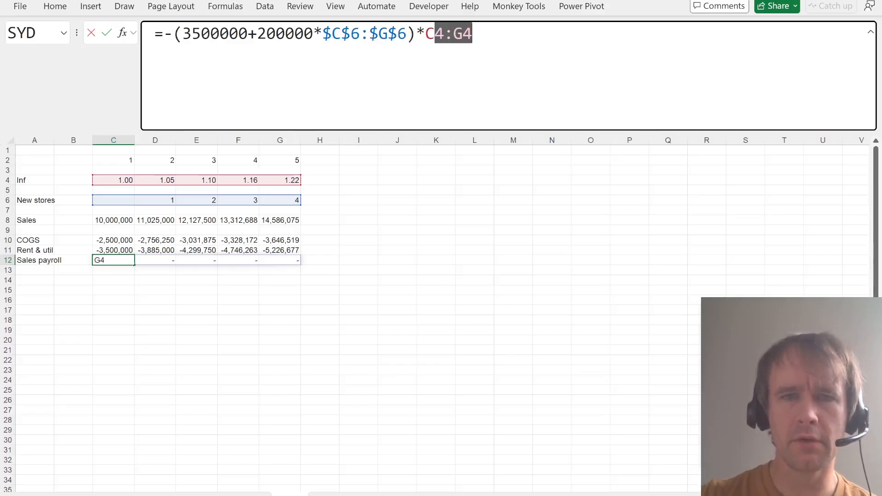
key(F4)
Check the case PDF and change the payroll formula in C12 to a 2000000 base plus 100000 per new store
key(alt+Tab)
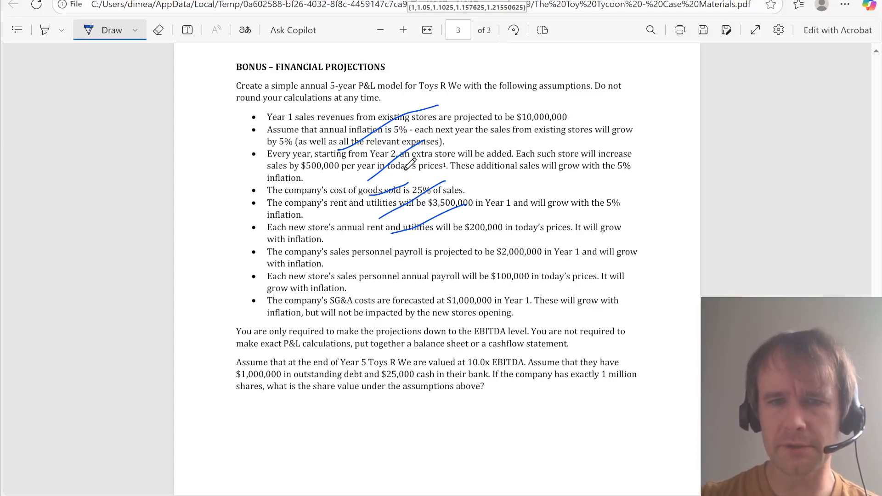
key(alt+Tab)
key(Home)
key(Right)
key(Right)
key(Right)
key(Right)
key(Right)
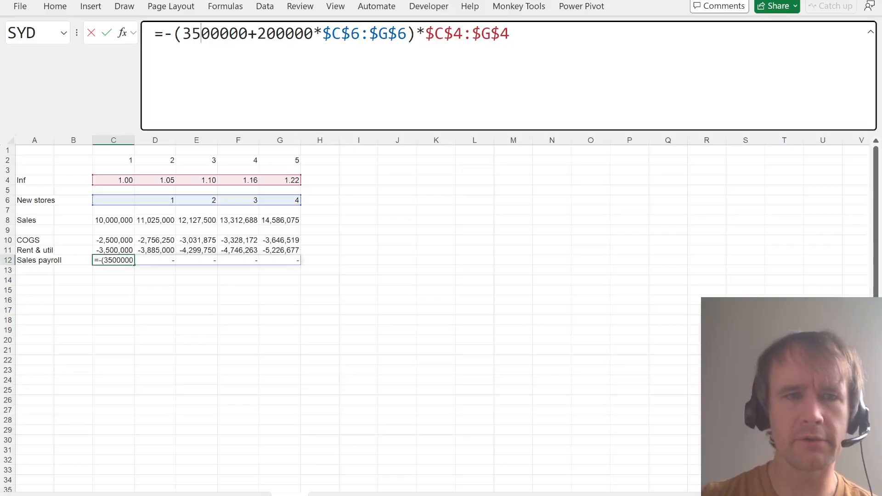
key(BackSpace)
key(BackSpace)
text(20)
key(Right)
key(Right)
key(Right)
key(Right)
key(Right)
key(Right)
key(Right)
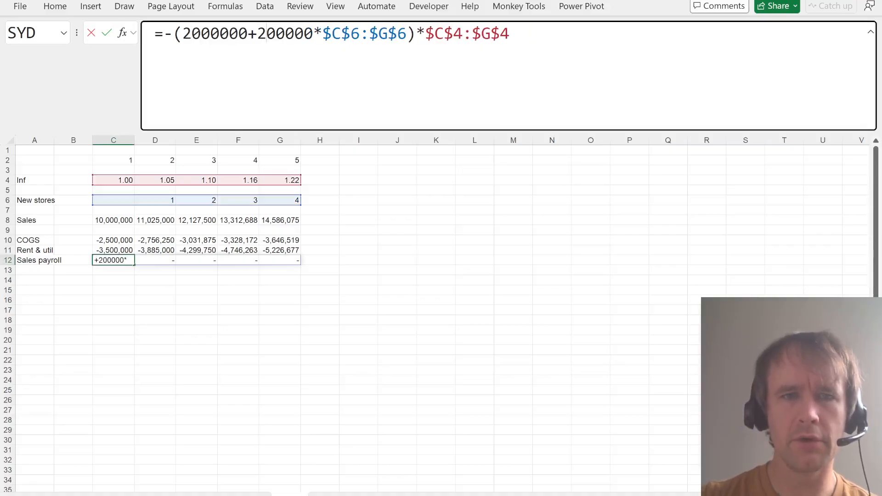
key(ctrl+Return)
key(Down)
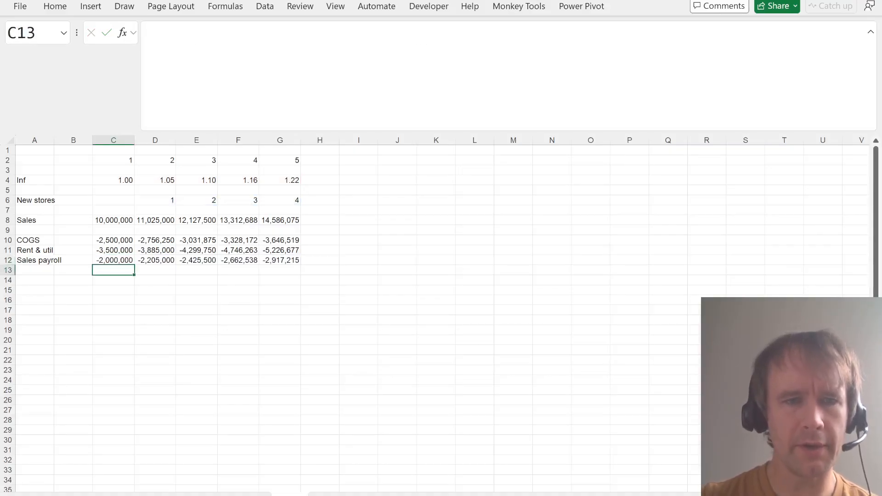
Strike through both sales personnel payroll assumptions in the case PDF with one pen stroke, then return to the workbook
key(Home)
key(alt+Tab)
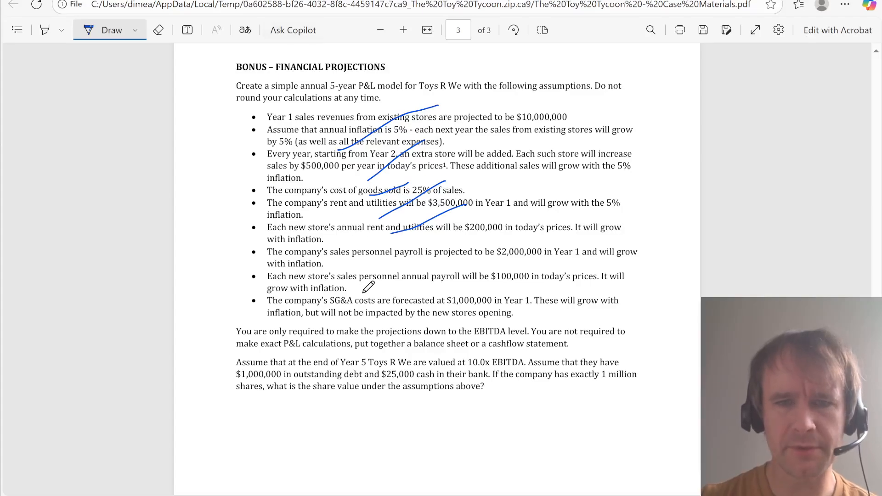
drag(384, 290, 479, 204)
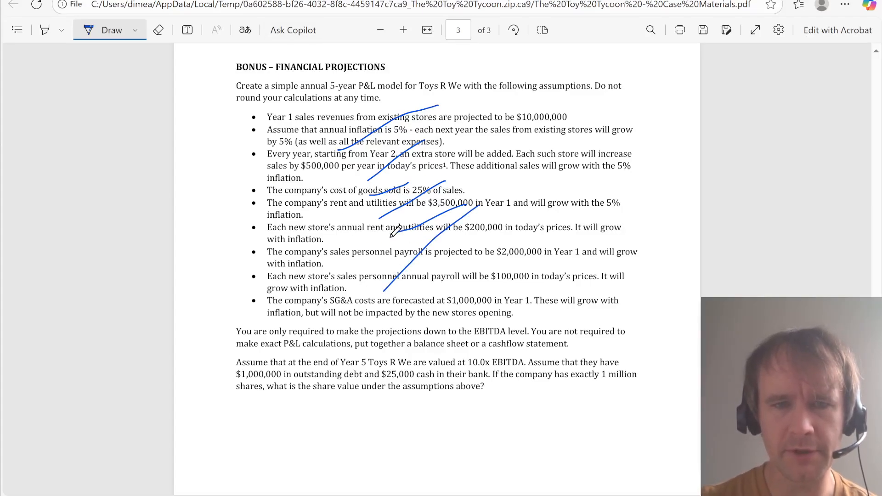
key(alt+Tab)
Label A13 as SG&A and project it for all five years with =-1000000*C4:G4 in C13
text(SG&A)
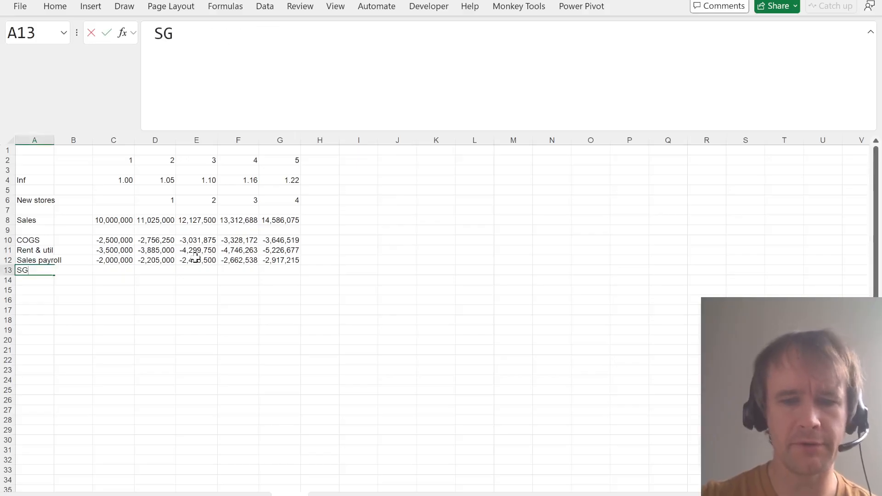
key(Tab)
key(Tab)
text(=-1000000*)
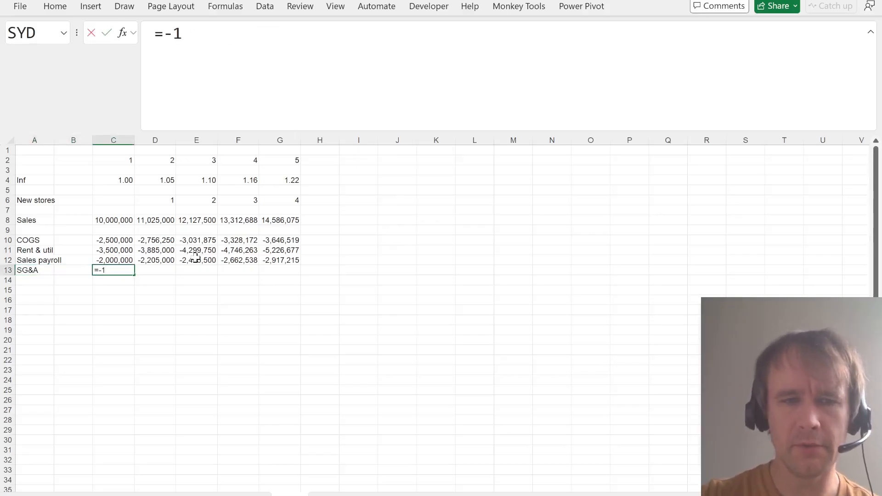
key(ctrl+Up)
key(ctrl+Up)
key(ctrl+Up)
key(ctrl+Up)
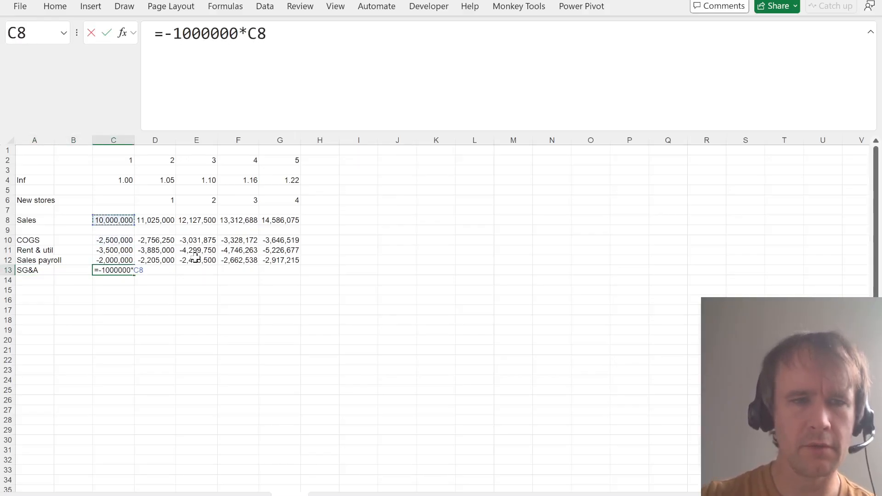
key(ctrl+shift+Right)
key(Return)
Check the remaining case PDF instructions, then label A14 as EBITDA and sum C8:C13 in C14
key(alt+Tab)
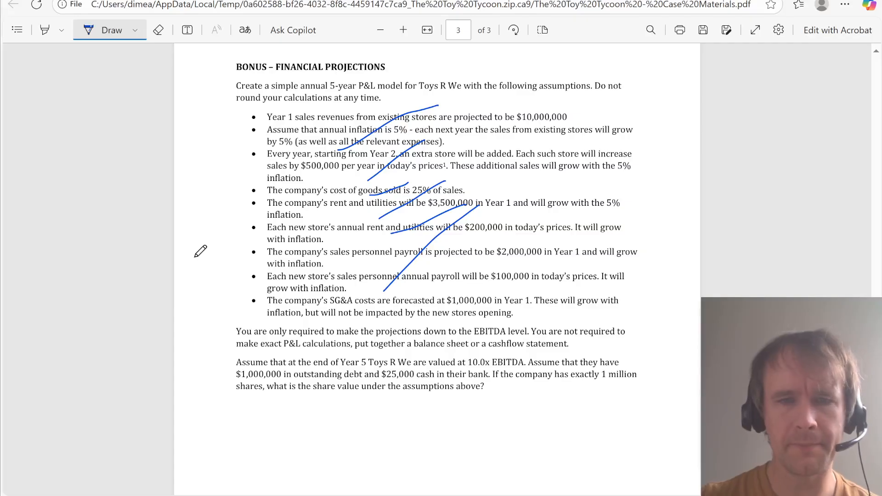
scroll(353, 312, down, 2)
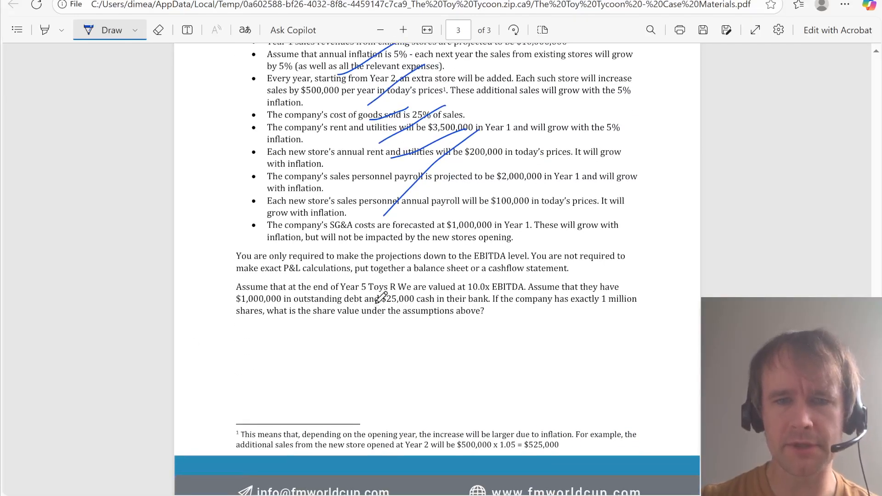
key(alt+Tab)
text(EBITDA)
key(Tab)
key(Right)
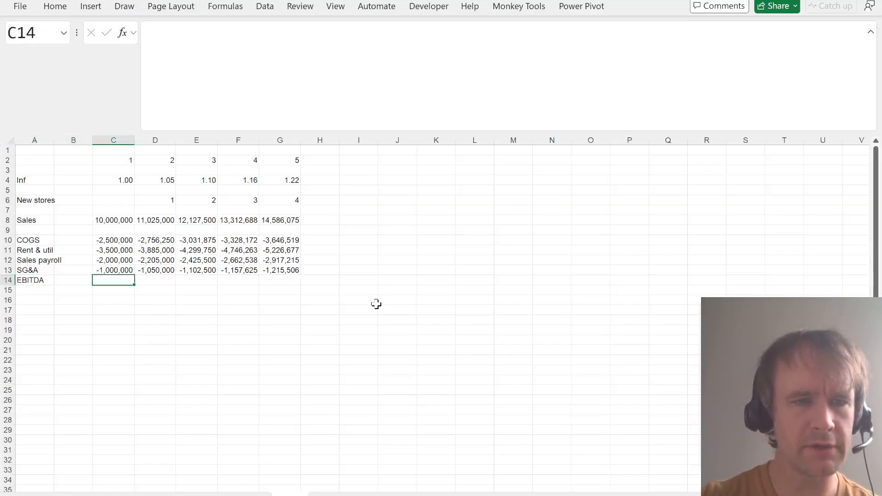
text(=sum)
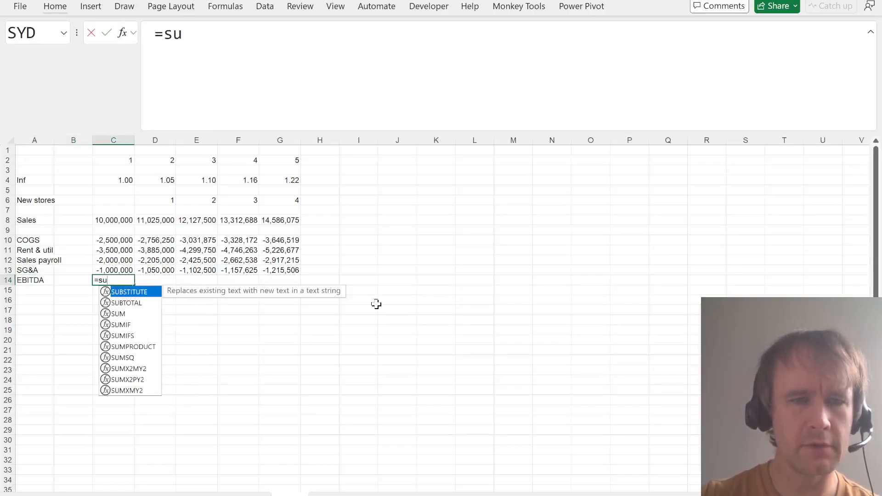
key(Tab)
key(Up)
key(ctrl+shift+Up)
key(ctrl+shift+Up)
key(Return)
Fill the EBITDA formula from C14 across to G14
key(Up)
key(shift+Right)
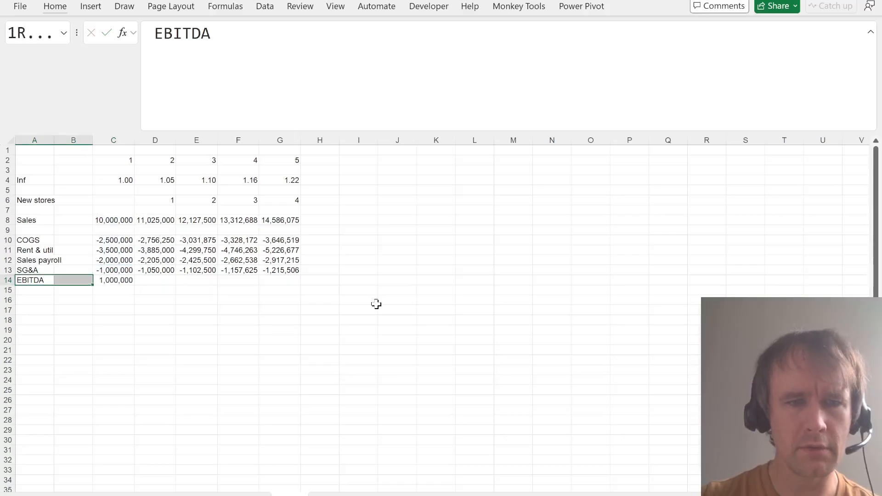
key(Right)
key(Right)
key(shift+Right)
key(shift+Right)
key(shift+Right)
key(shift+Right)
key(ctrl+r)
key(Home)
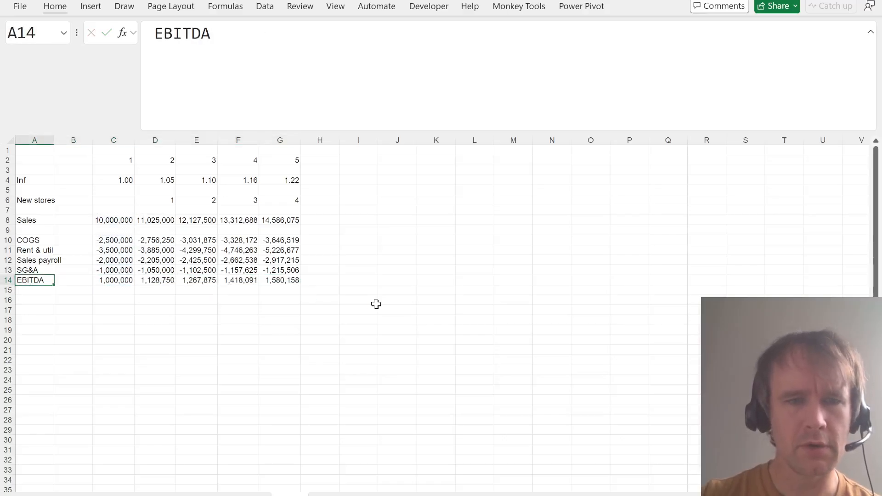
Strike through the EBITDA-level projection paragraph in the case PDF with the pen, then return to the workbook
key(alt+Tab)
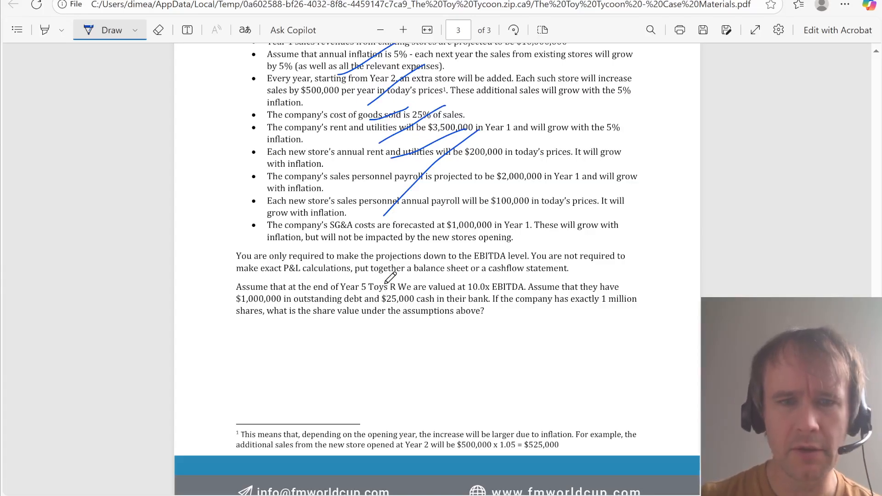
drag(390, 277, 484, 233)
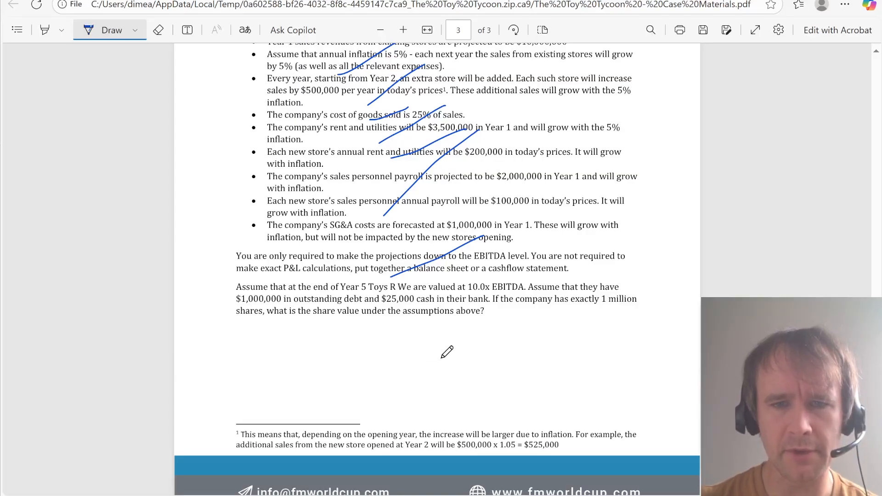
key(alt+Tab)
Label A16 as EV and calculate the year 5 enterprise value in G16 with =G14*10
click(32, 300)
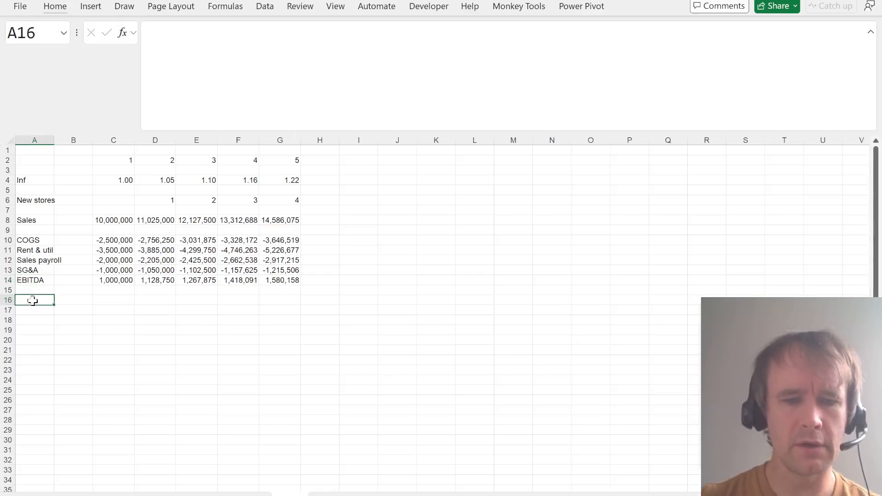
text(EV)
key(Right)
key(Right)
key(Right)
key(Right)
key(Right)
key(Right)
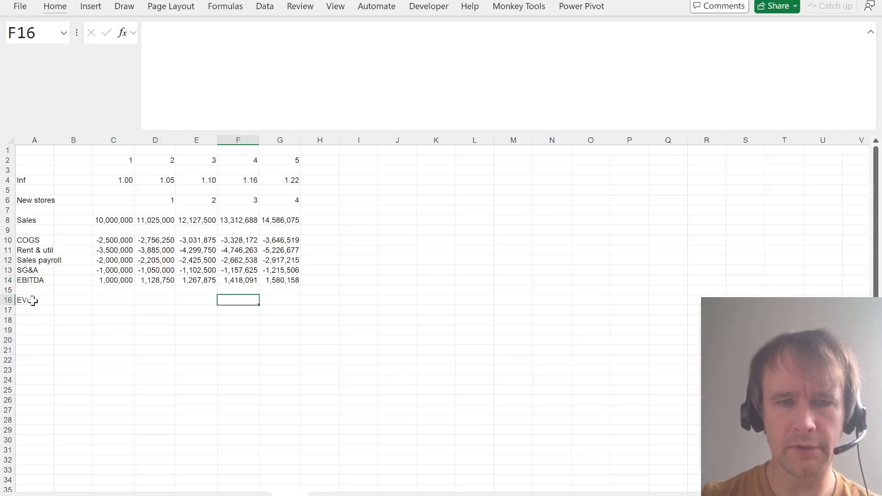
text(=)
key(Up)
key(Up)
text(*10)
key(Return)
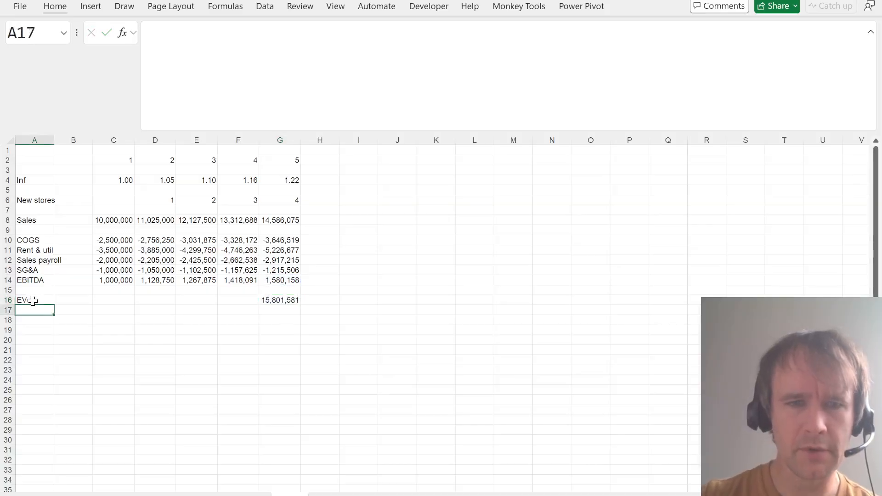
Label A17 as Debt and A18 as Cash
text(Debt)
key(Return)
text(Ca)
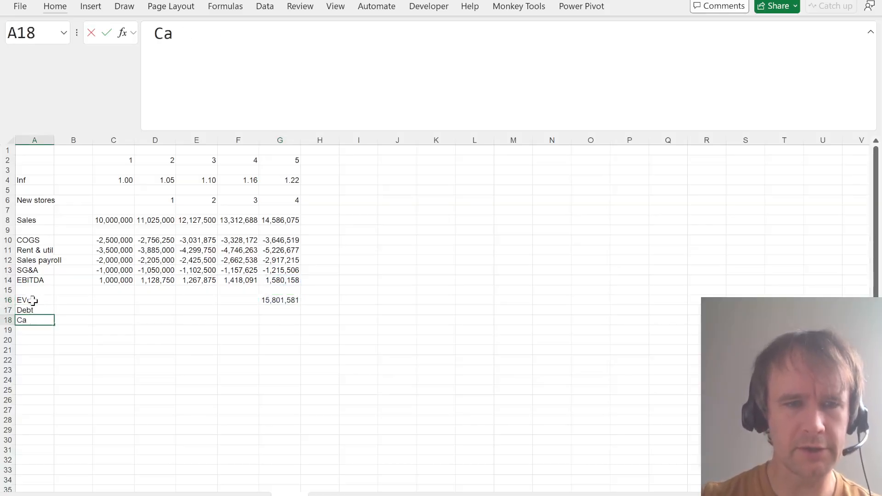
text(sh)
Enter the outstanding debt as =1e6 in G17
key(Up)
key(Right)
key(Right)
key(Up)
key(Right)
key(Right)
key(Right)
key(Right)
key(Down)
text(=)
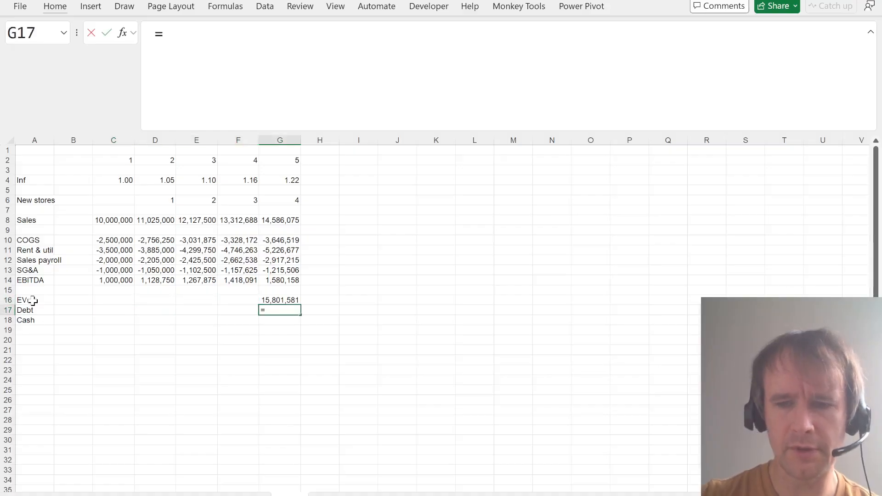
text(1e6)
key(Return)
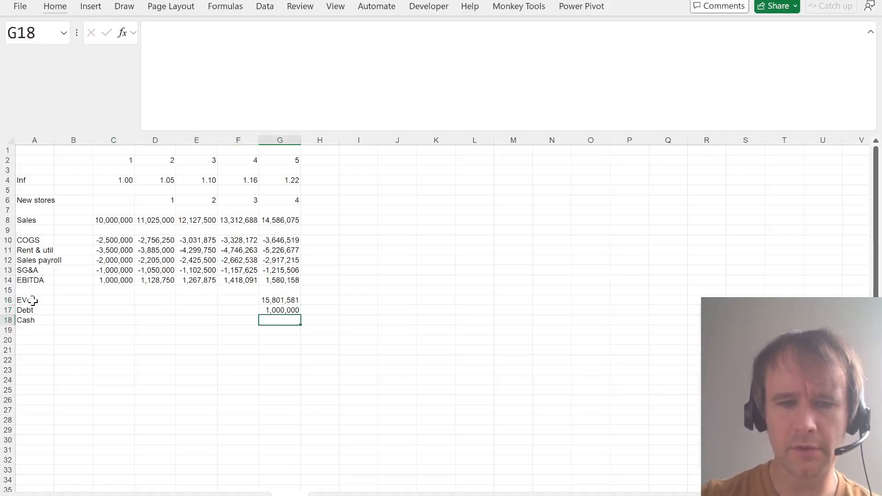
Enter the cash balance of 25,000 as a positive value in G18
text(-250)
key(Escape)
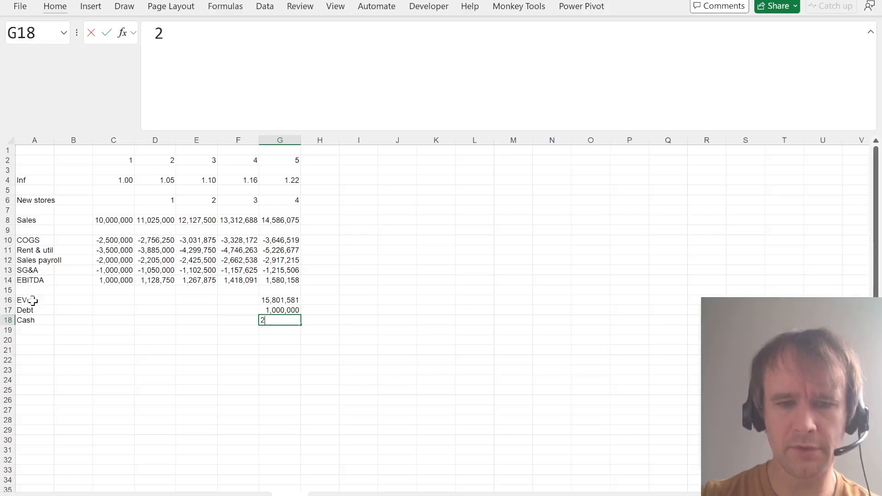
text(25,000)
key(Return)
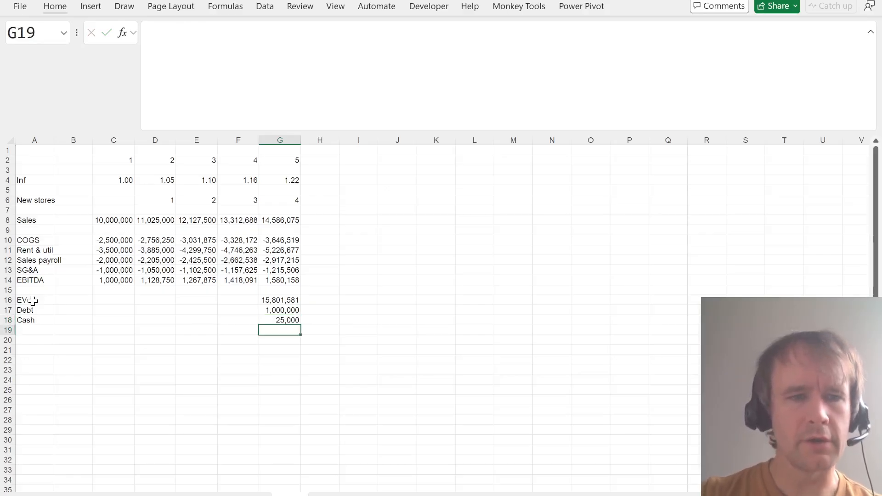
Label A19 as Eq val and calculate the year 5 equity value in G19 with =G16-G17+G18
key(Home)
text(Eq val)
key(Right)
key(Right)
key(Right)
key(Right)
key(Right)
key(Right)
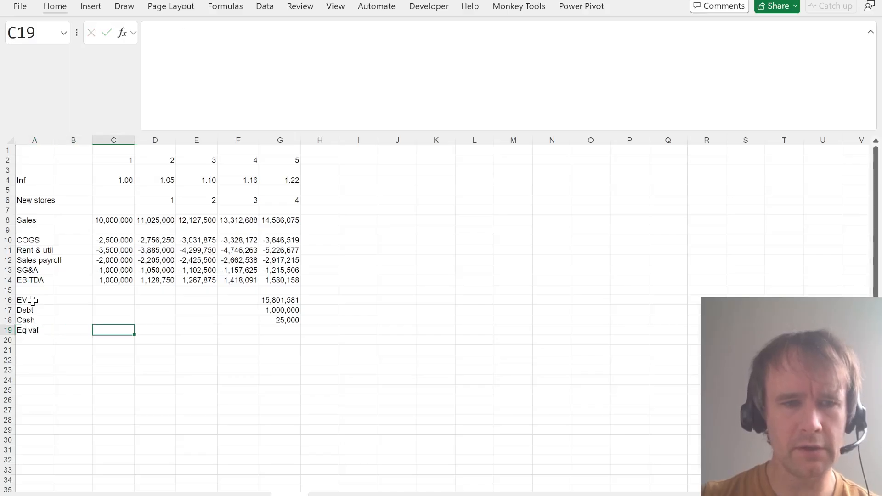
text(=)
key(Up)
key(Up)
key(Up)
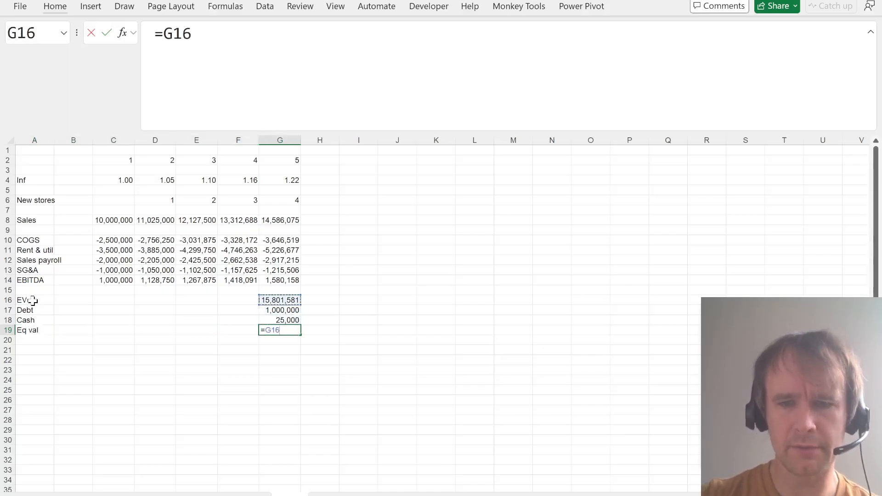
text(-)
key(Up)
key(Up)
text(+)
key(Up)
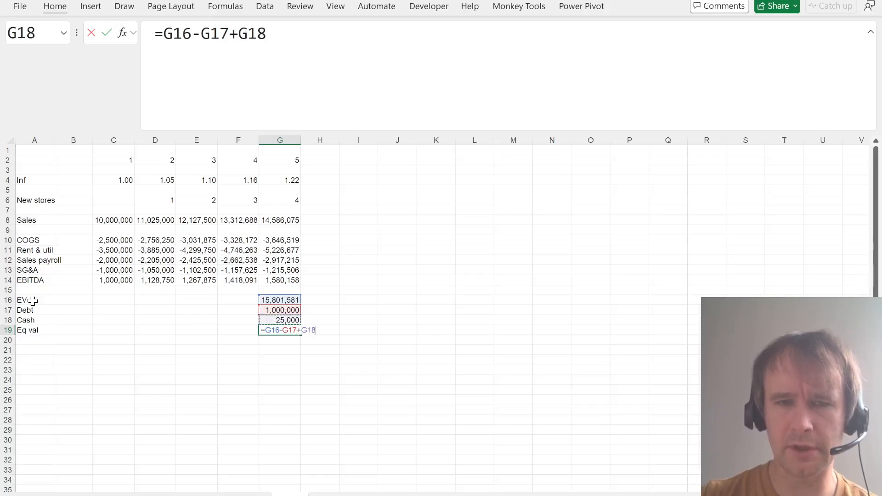
key(Return)
key(Up)
Label A20 as Per share and calculate the share value in G20 with =G19/10^6, shown with two decimals
key(Down)
key(Home)
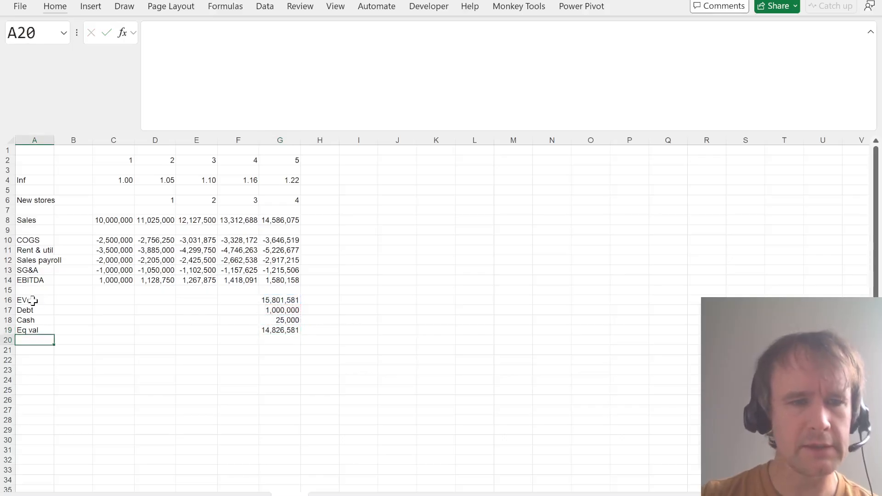
text(Per share)
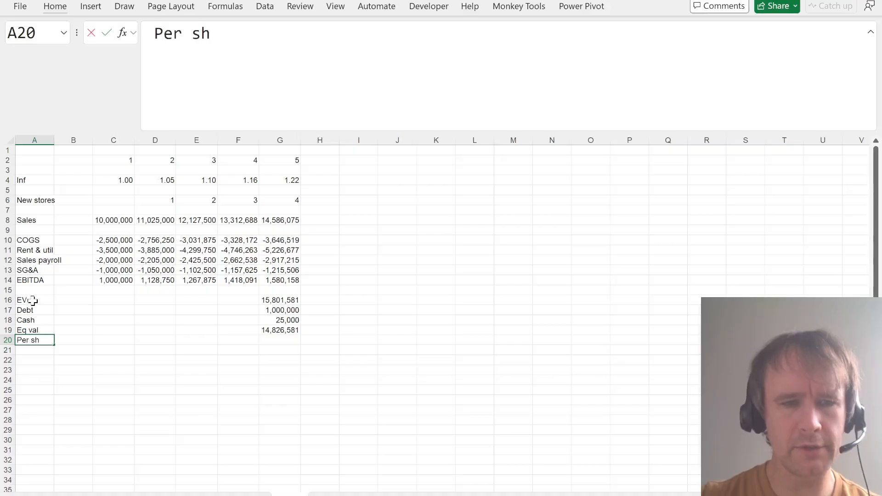
key(Right)
key(Right)
key(Right)
key(Right)
key(Right)
key(Right)
text(=)
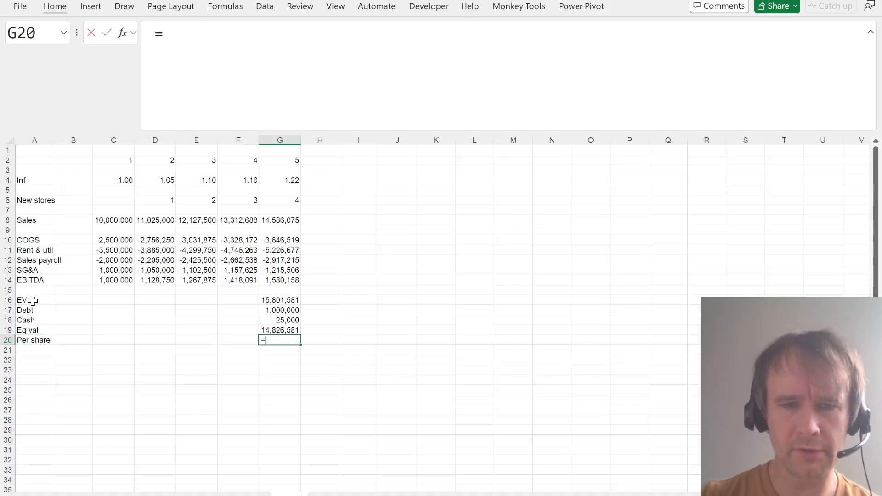
key(Up)
text(/10^6)
key(Return)
key(Up)
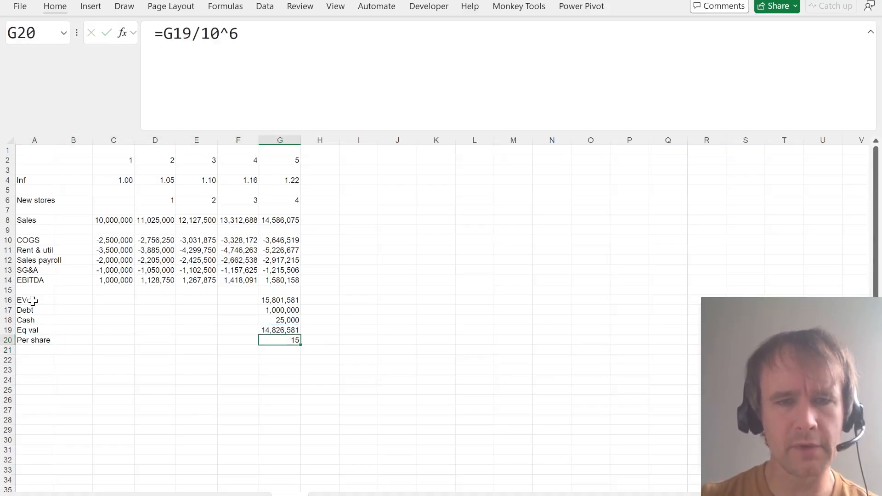
key(ctrl+shift+1)
Answer bonus question B1 in F27 of the questions sheet by linking to the year 5 sales, =Model!G8
key(alt+Tab)
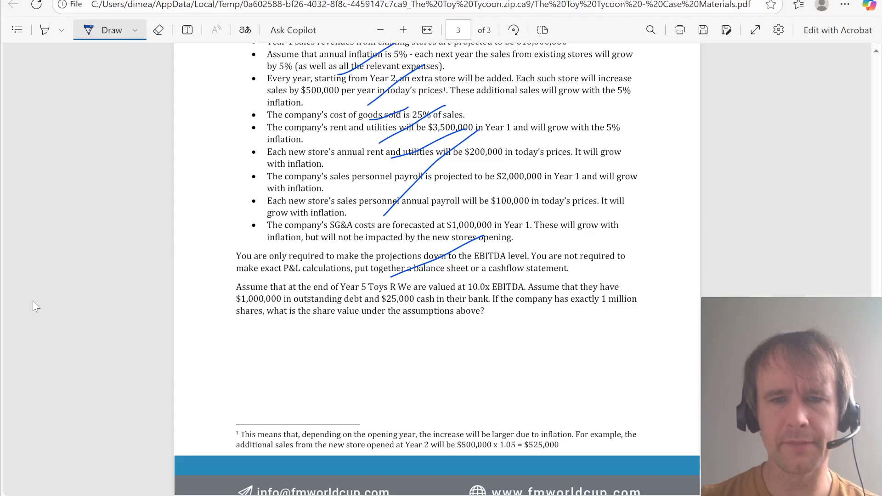
scroll(89, 395, down, 1)
key(alt+Tab)
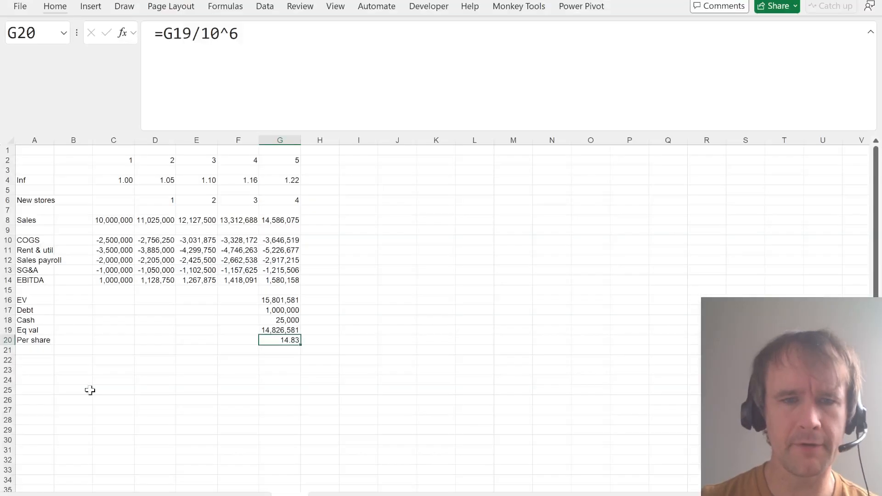
key(ctrl+Page_Down)
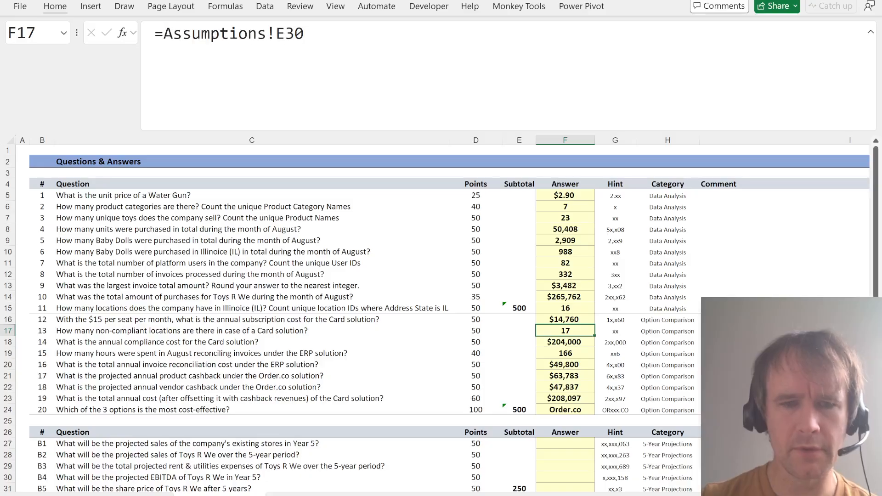
scroll(480, 350, down, 3)
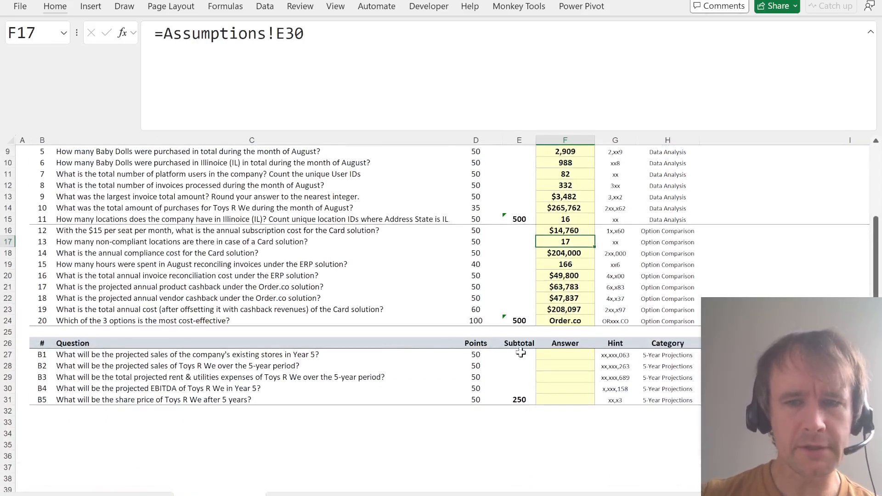
click(521, 353)
key(Right)
text(=)
key(ctrl+Page_Up)
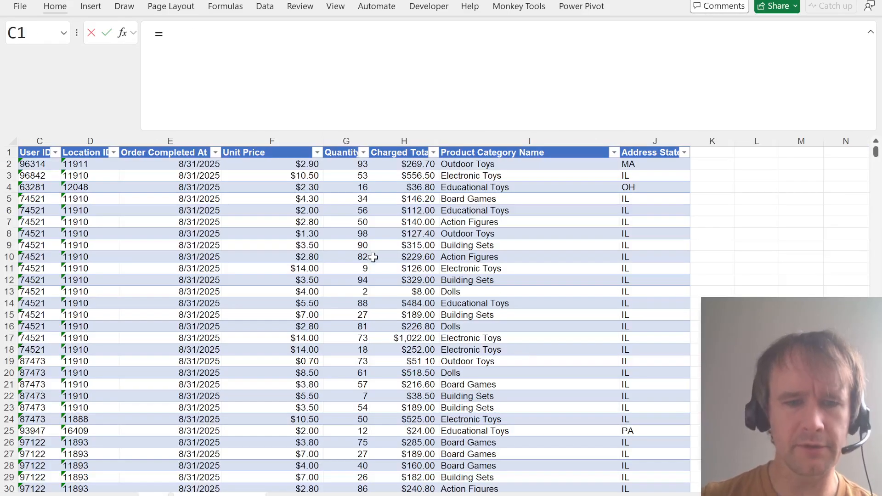
key(ctrl+Page_Up)
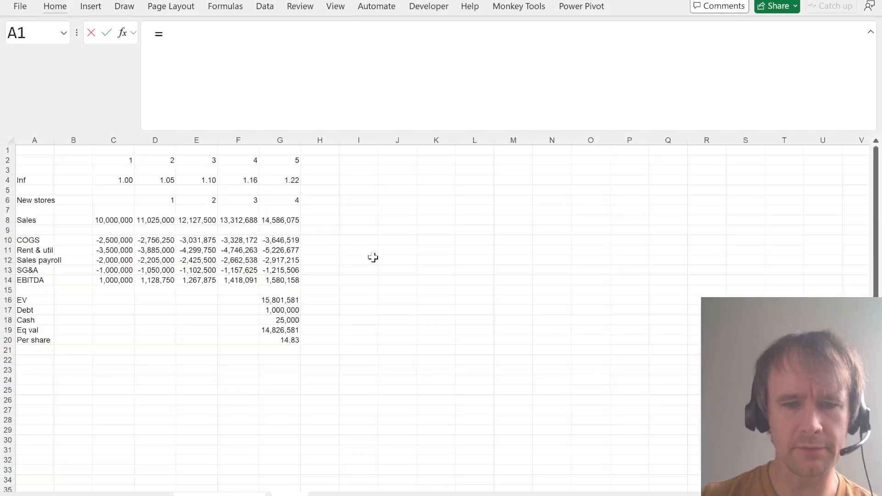
click(276, 223)
key(Return)
key(Up)
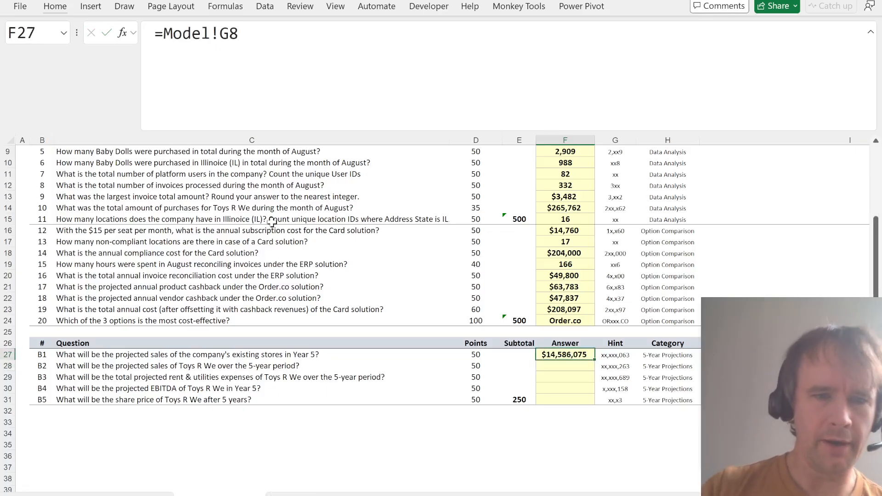
Review the year 1 and year 2 sales cells in row 8 of the Model sheet
key(ctrl+Page_Up)
key(ctrl+Page_Up)
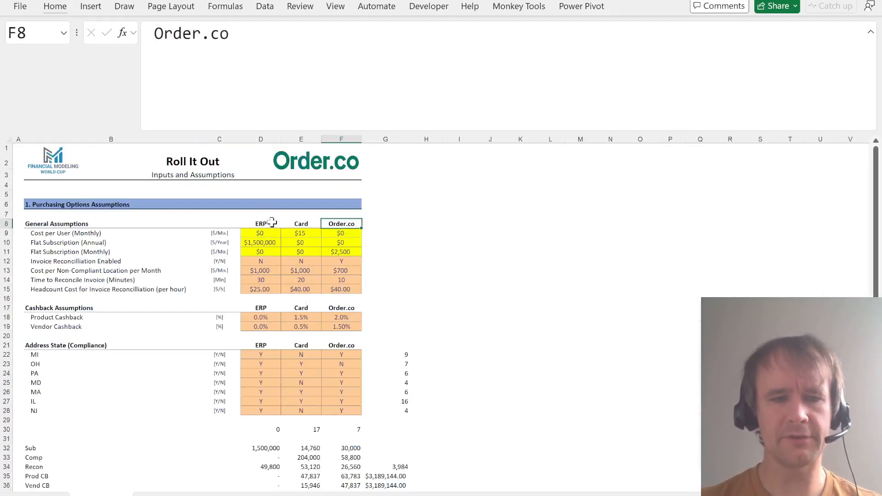
key(ctrl+Page_Down)
key(ctrl+Page_Down)
key(ctrl+Page_Down)
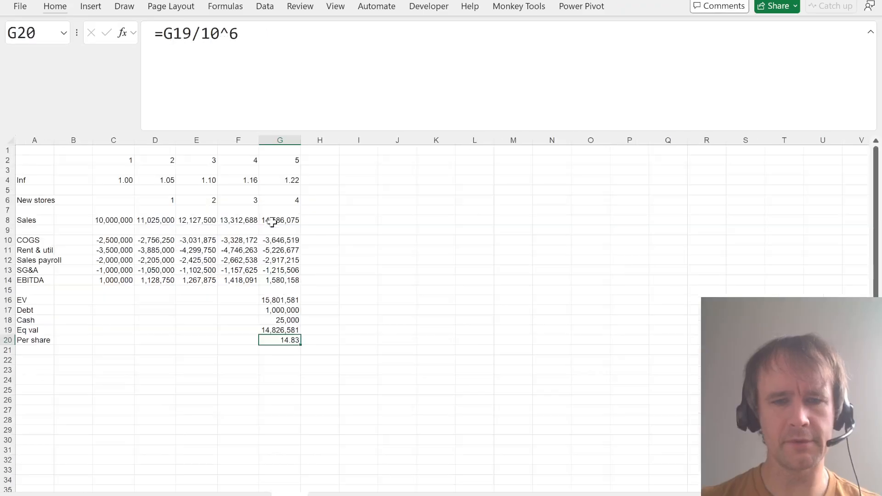
click(110, 218)
key(Right)
key(Left)
Switch to the case PDF and erase the pen marks over the sales, inflation, extra-store and cost of goods sold bullets
key(alt+Tab)
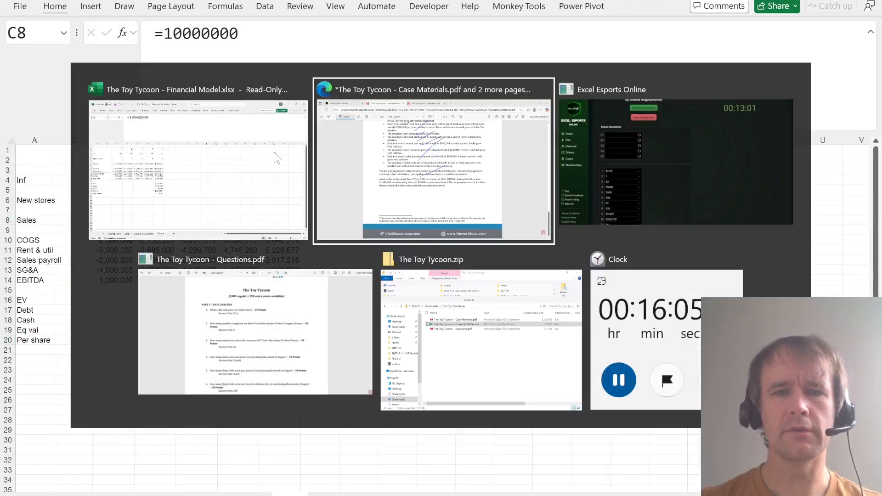
scroll(287, 52, up, 3)
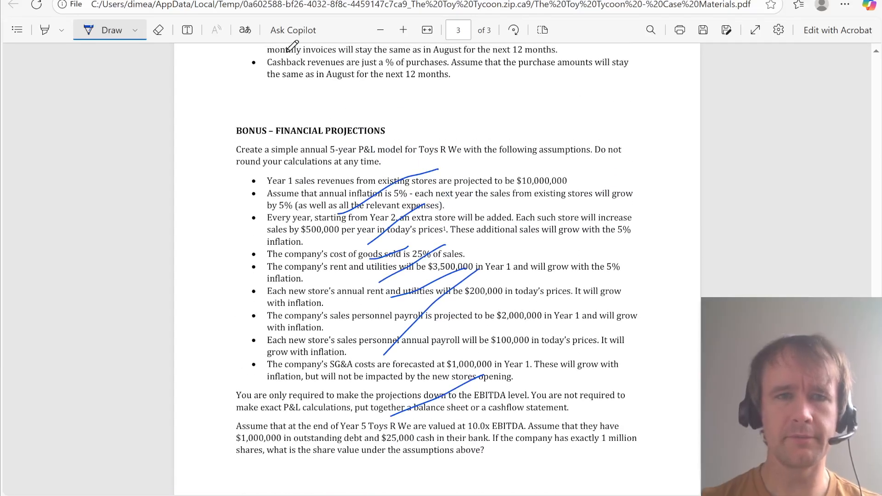
click(159, 29)
drag(371, 163, 412, 252)
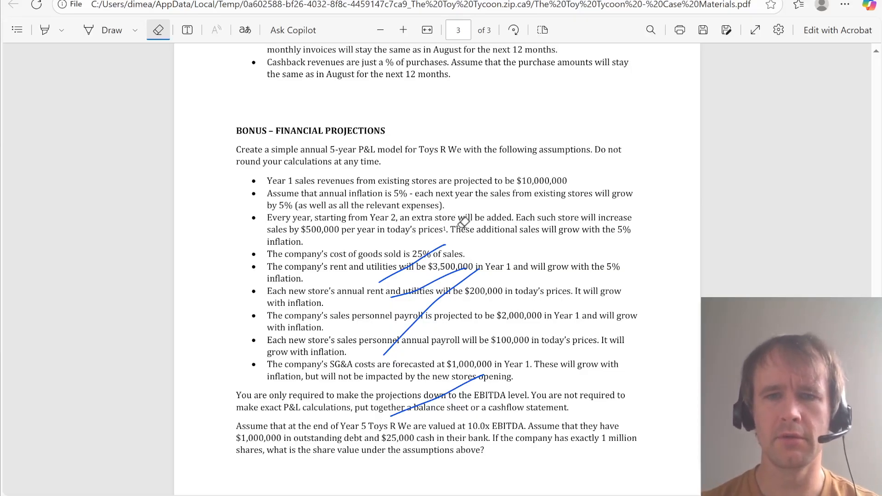
Compare the year 2 sales formula in D8 with the inflation and new-store assumptions and the footnote in the case PDF
key(alt+Tab)
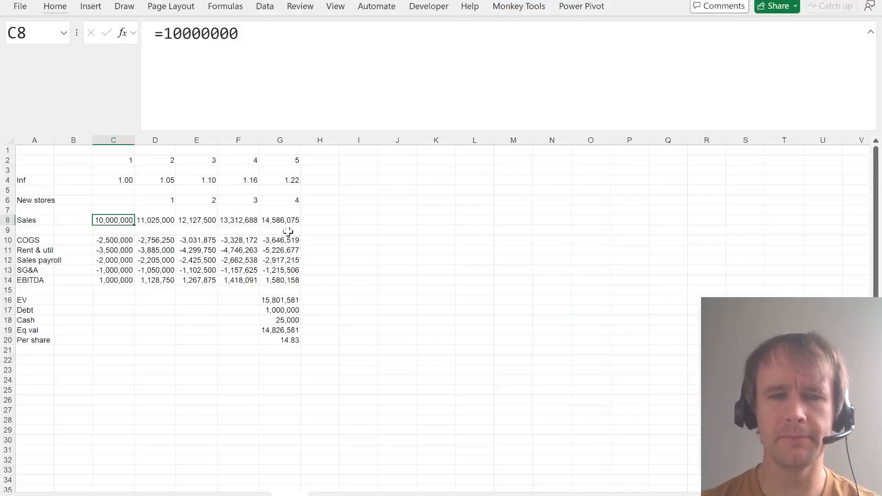
key(Right)
key(alt+Tab)
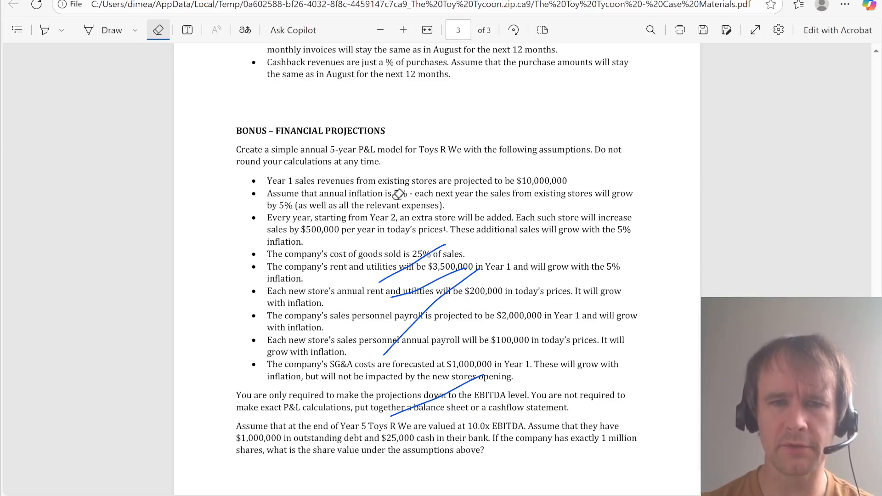
scroll(432, 273, down, 3)
scroll(432, 273, down, 1)
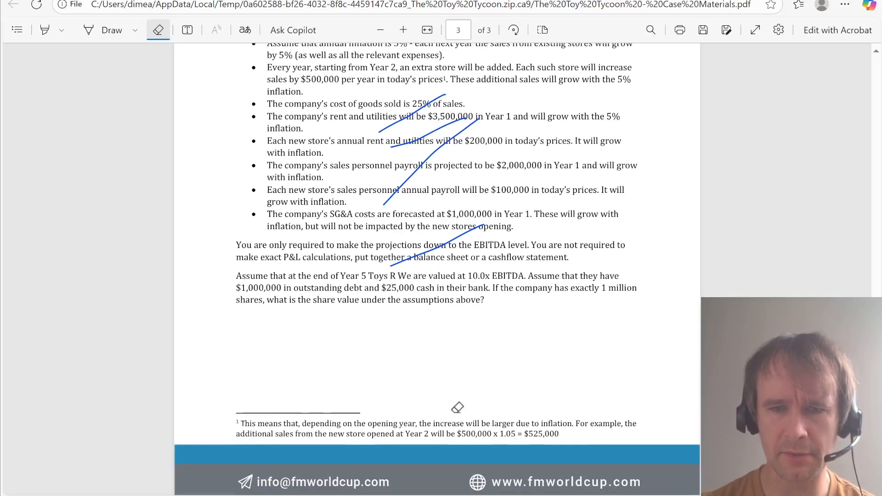
key(alt+Tab)
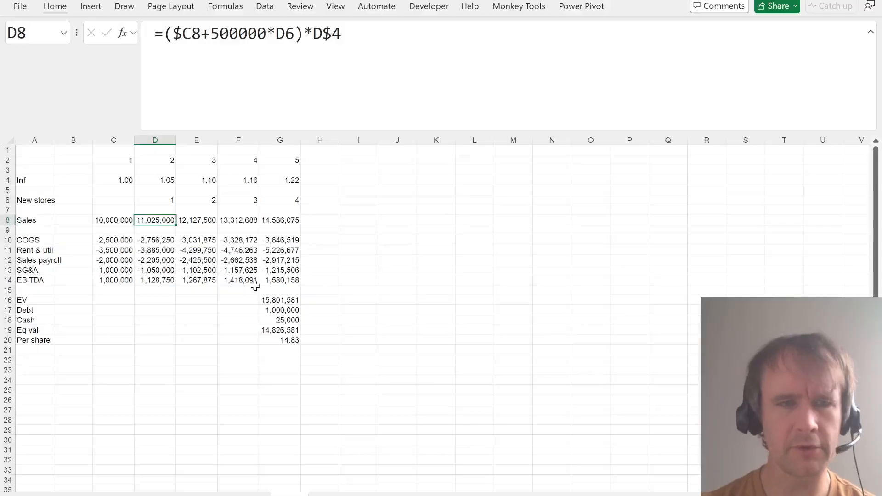
Test the year 2 sales increase in D7 with =D8-C8-525000, and undo the test formula
key(Up)
text(=)
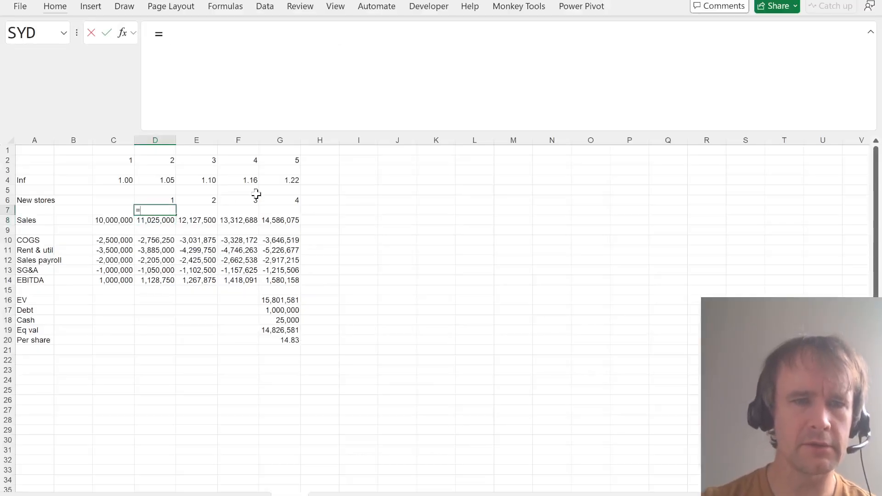
key(Down)
text(-)
key(Down)
key(Left)
key(Return)
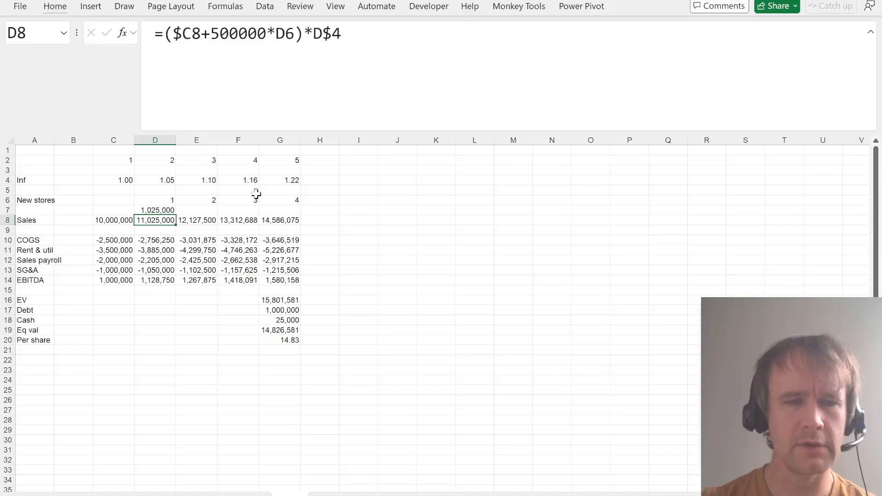
key(Up)
key(F2)
text(-)
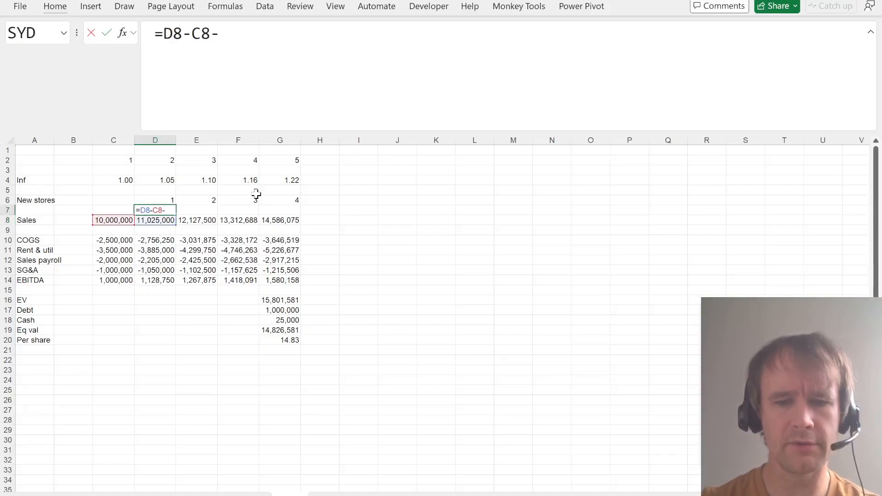
text(525000)
key(ctrl+Return)
key(Down)
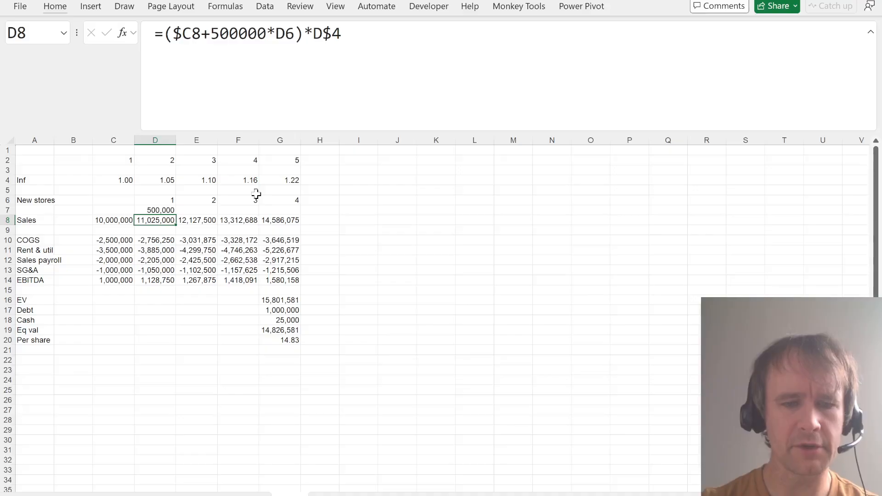
key(ctrl+z)
key(ctrl+z)
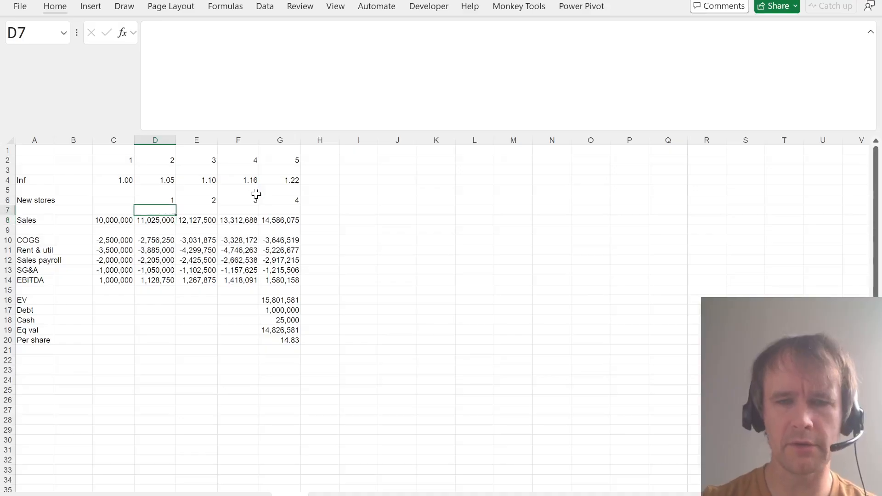
Try an alternative sales check with =C8+500000 in D7 and =D7*D4 in E7
text(=)
key(Down)
key(Left)
text(+500000)
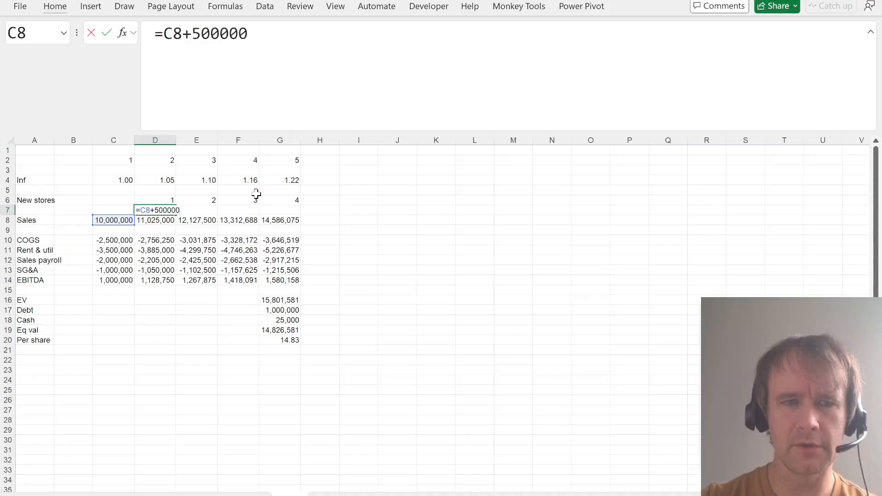
key(Tab)
text(=)
key(Left)
text(*)
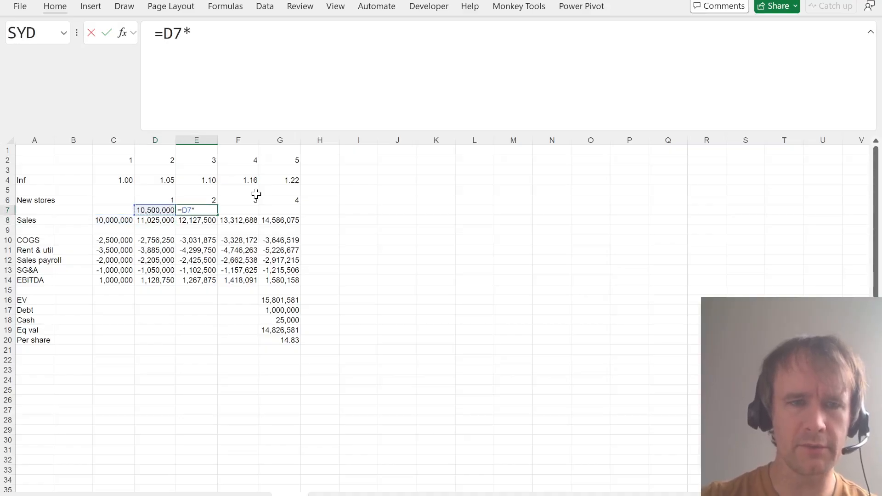
key(Left)
key(Up)
key(Up)
key(Up)
key(Return)
Clear the test calculations from C7:E7
key(Up)
key(Left)
key(Left)
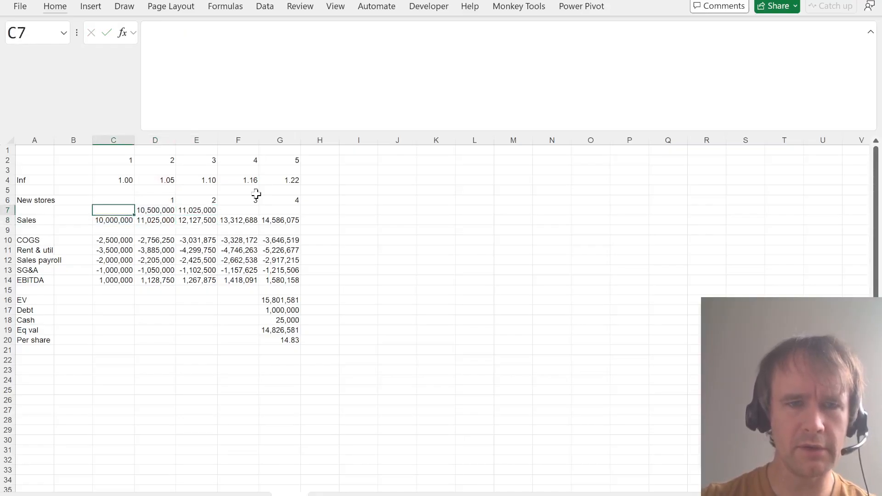
key(shift+Right)
key(shift+Right)
key(Delete)
Inspect the cell references in the sales formulas of E8, F8 and G8, and return to the year 1 sales cell
key(Down)
key(Right)
key(Right)
key(F2)
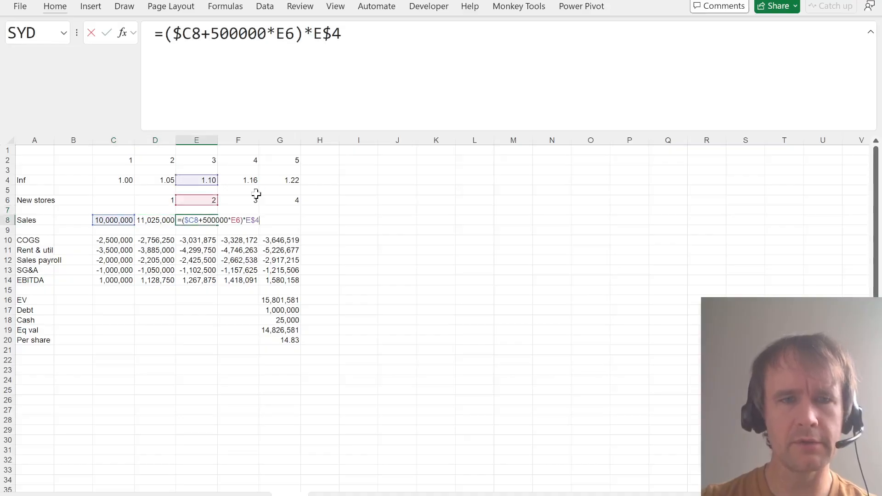
key(Tab)
key(F2)
key(Tab)
key(F2)
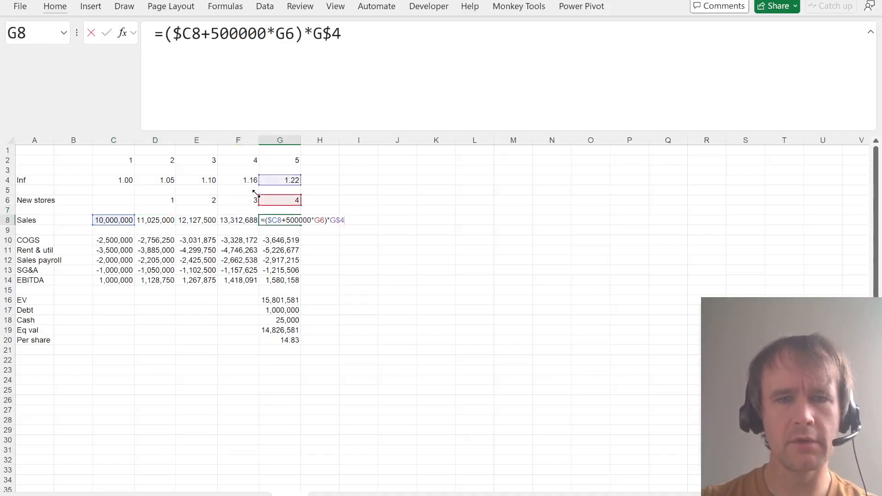
key(Escape)
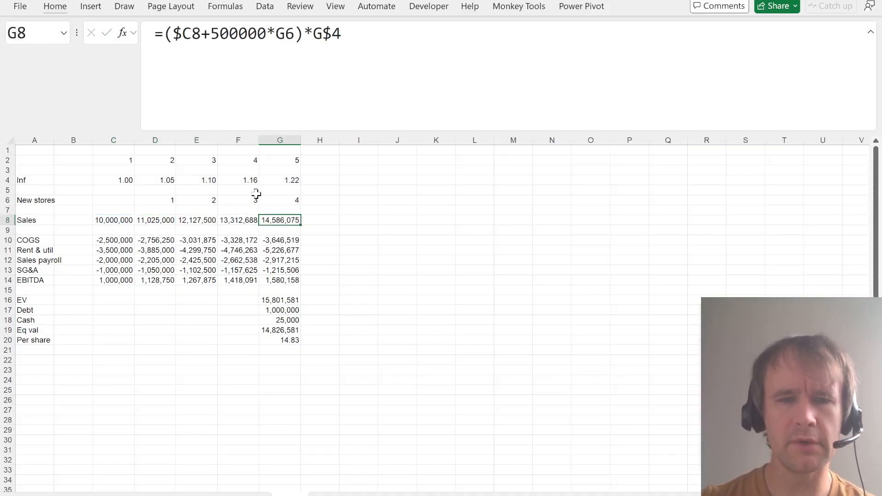
key(ctrl+Left)
key(alt+Tab)
key(alt+Tab)
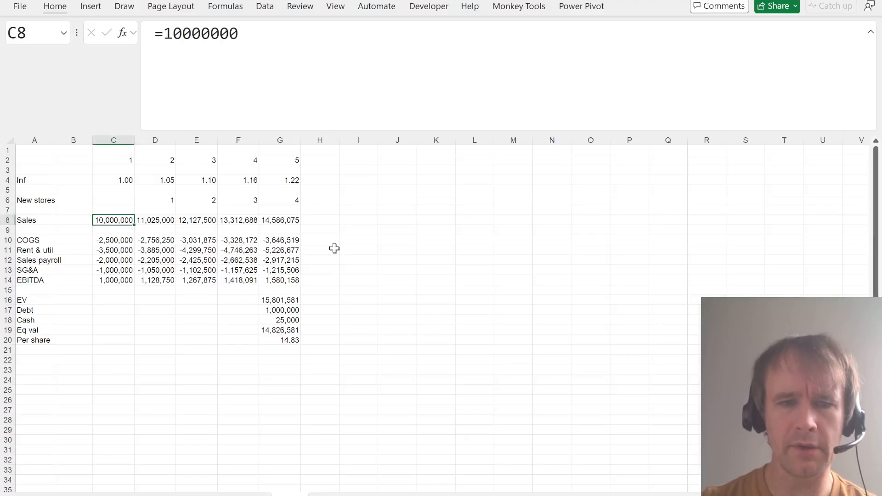
Recheck bonus question B1 and insert a blank row directly below the Sales row in the model
key(ctrl+Page_Up)
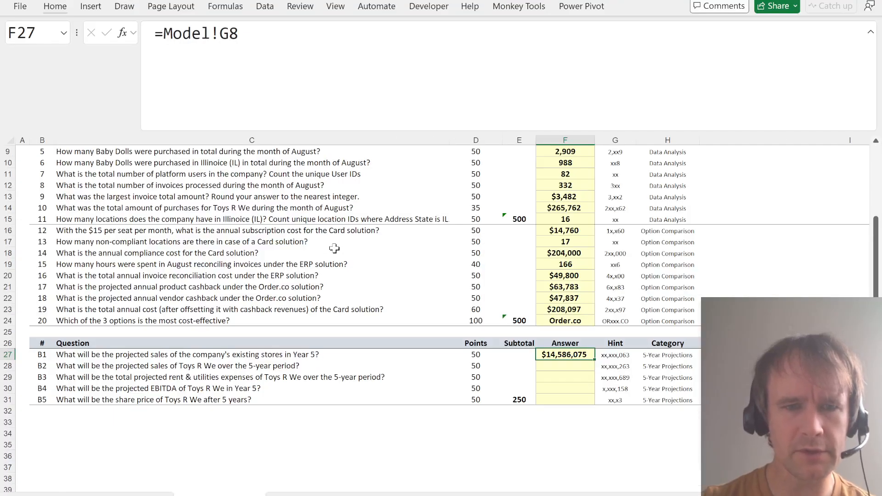
key(ctrl+Page_Down)
key(Down)
key(Left)
key(Left)
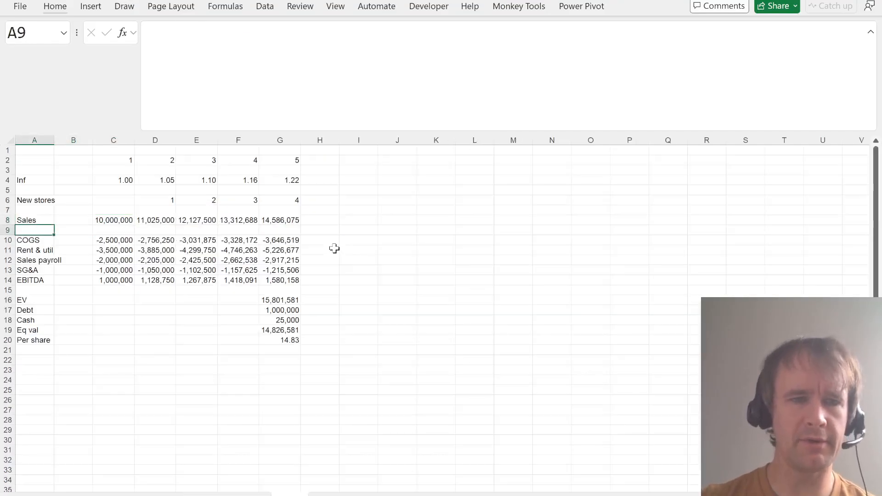
key(alt+h)
key(i)
key(r)
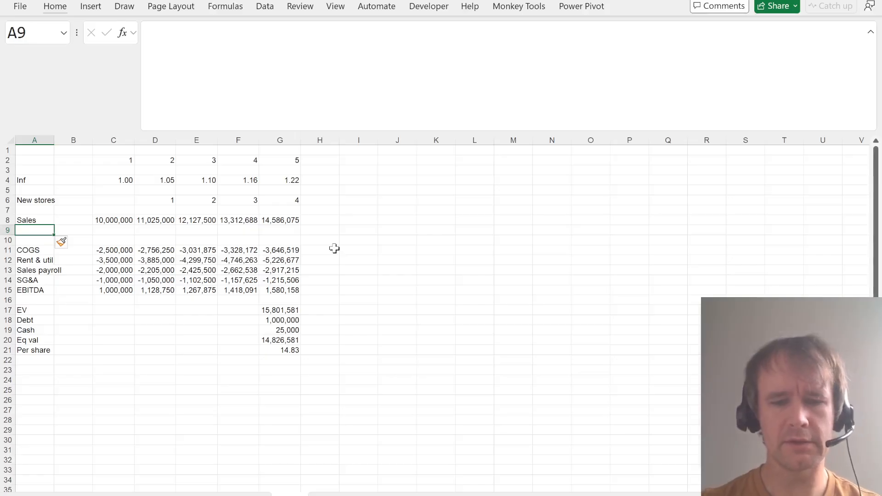
Label the inserted row in A9 "Sales new" and rename the label in A8 "Sales existing"
text(Sales new)
key(Up)
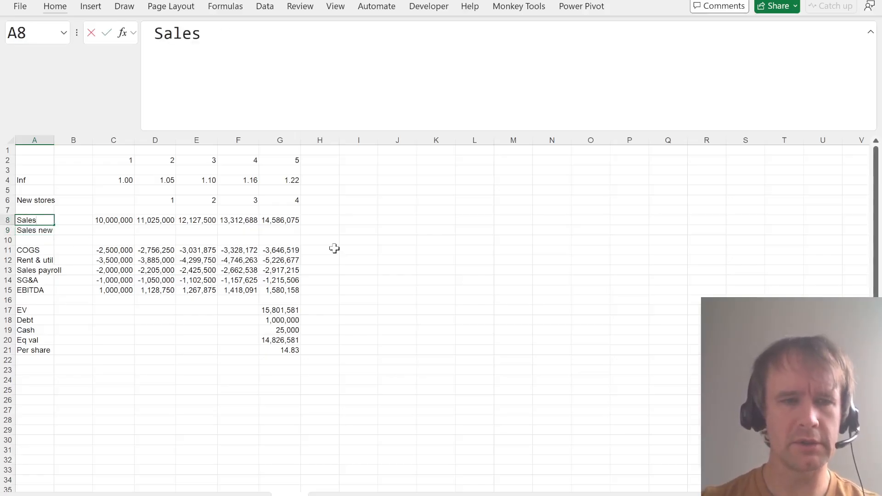
text(Sales existing)
key(Return)
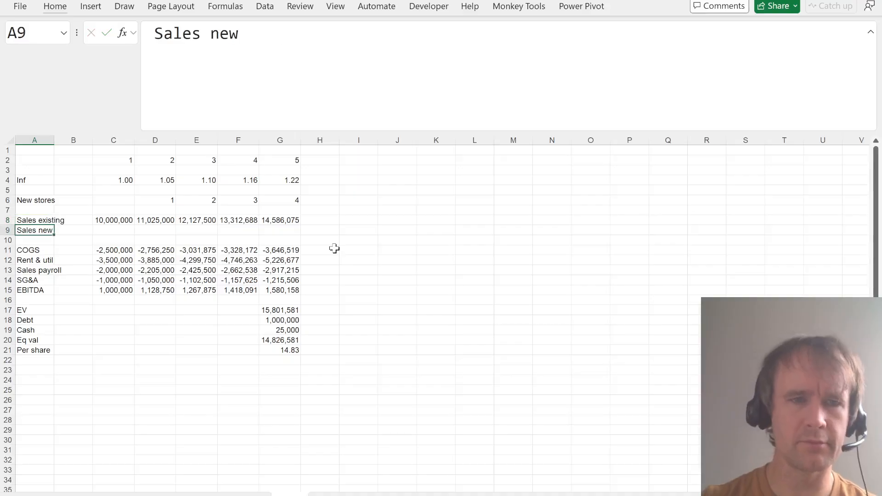
Remove the new-store term from the year 2 existing sales formula in D8, leaving =$C8*D$4
key(Up)
key(Right)
key(Right)
key(Right)
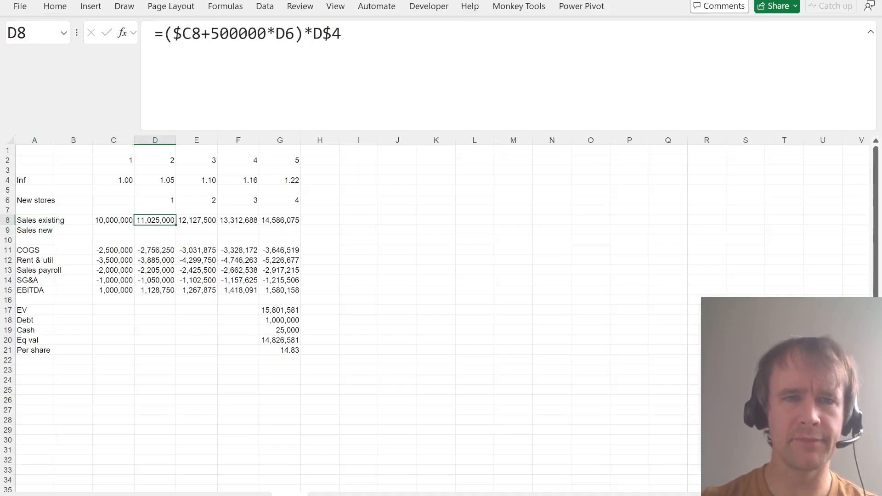
key(F2)
key(ctrl+shift+Left)
key(ctrl+shift+Left)
key(ctrl+shift+Left)
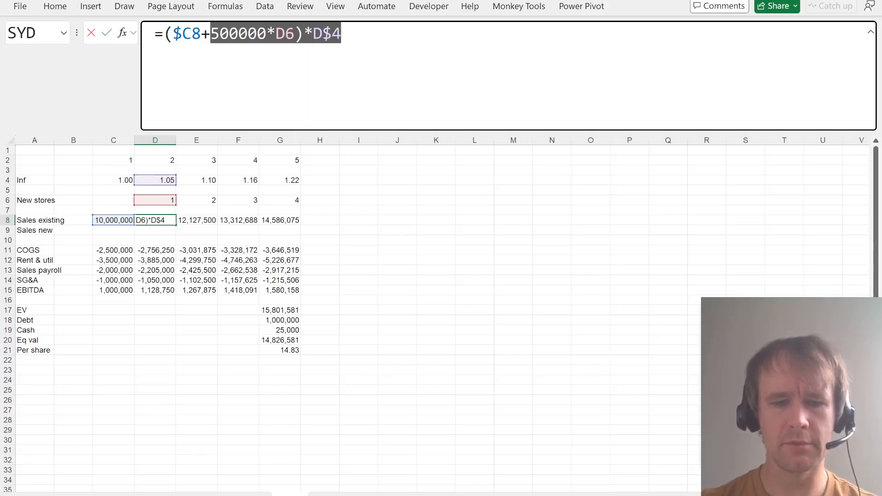
key(shift+Left)
key(shift+Left)
key(shift+Left)
key(shift+Left)
key(shift+Left)
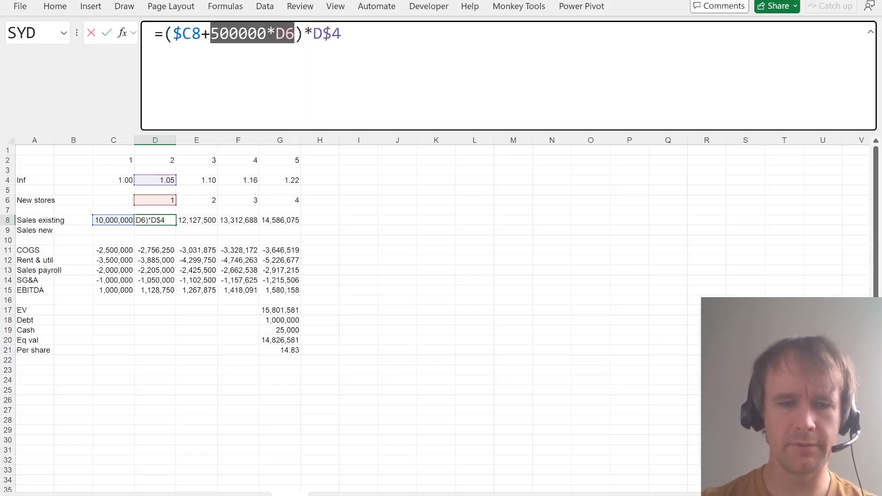
key(shift+Right)
key(shift+Right)
key(shift+Left)
key(shift+Left)
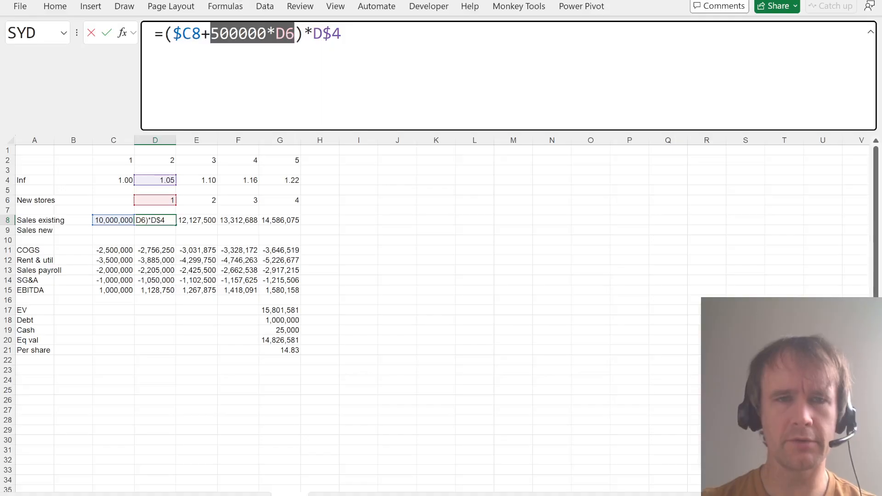
key(BackSpace)
key(BackSpace)
key(Delete)
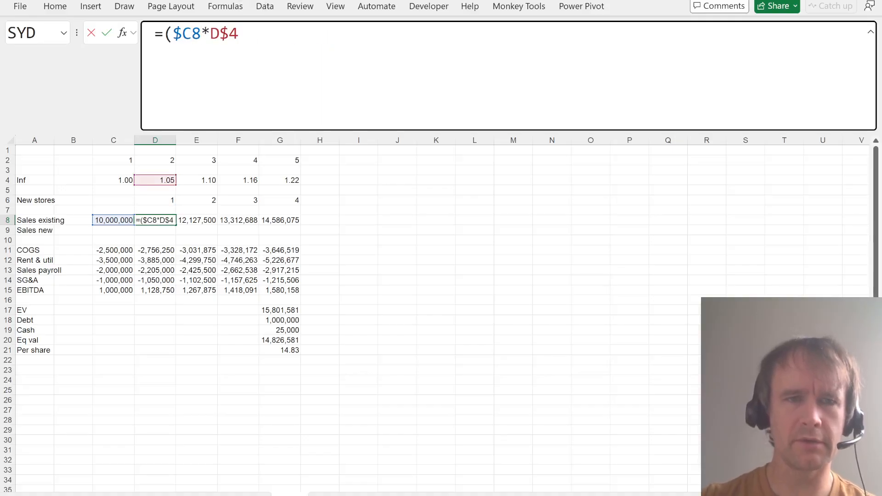
key(BackSpace)
key(Return)
key(Up)
Clear D8:G8 and change the existing sales formula in C8 to =10000000*C4:G4, spilling across all five years
key(ctrl+shift+Right)
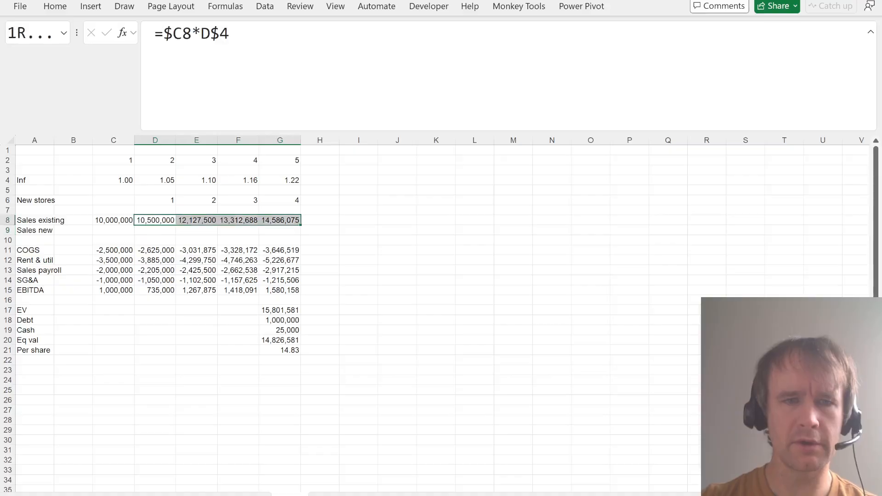
key(Delete)
key(Left)
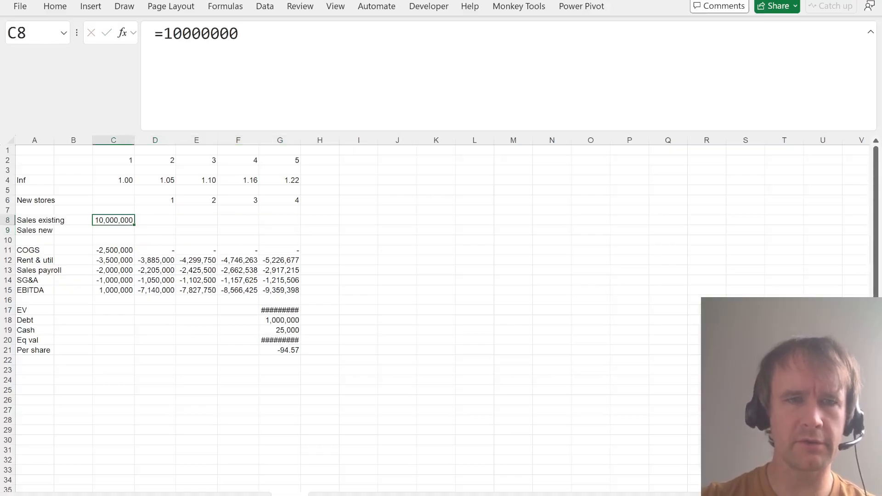
key(F2)
text(*)
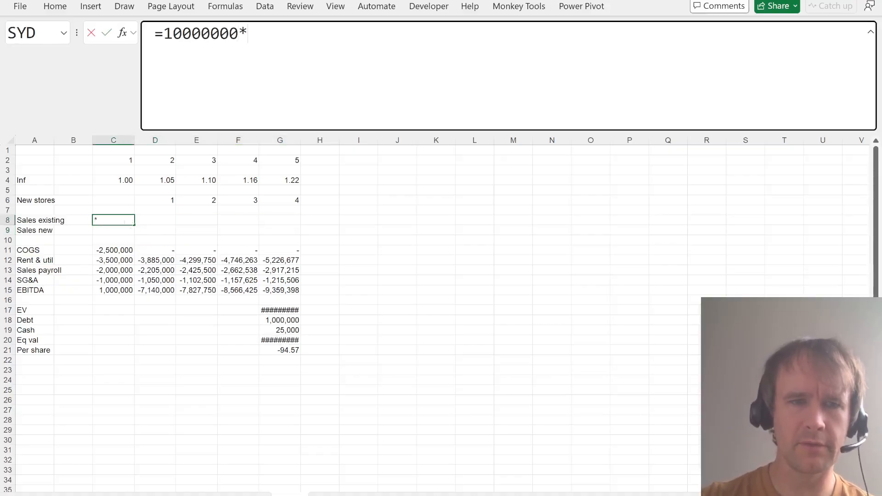
click(124, 180)
key(ctrl+shift+Right)
key(Return)
key(Up)
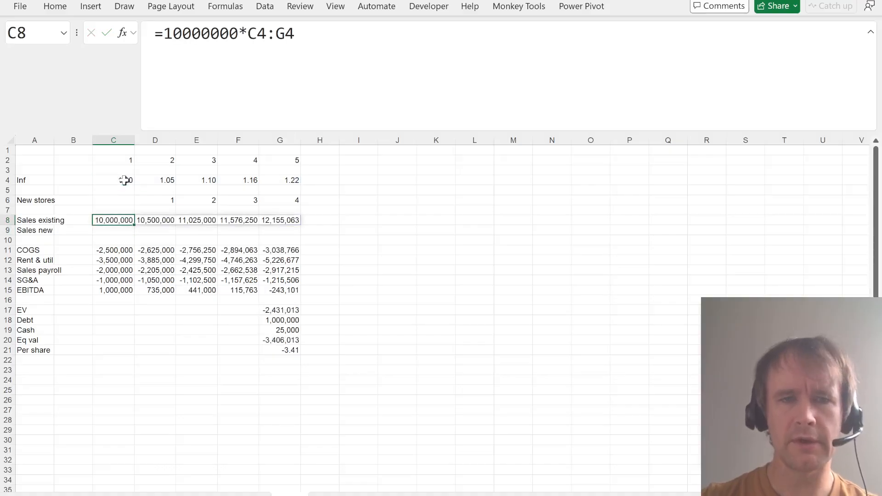
Calculate new-store sales for all five years by entering =500000*C6:G6*C4:G4 in C9
key(Down)
text(=5)
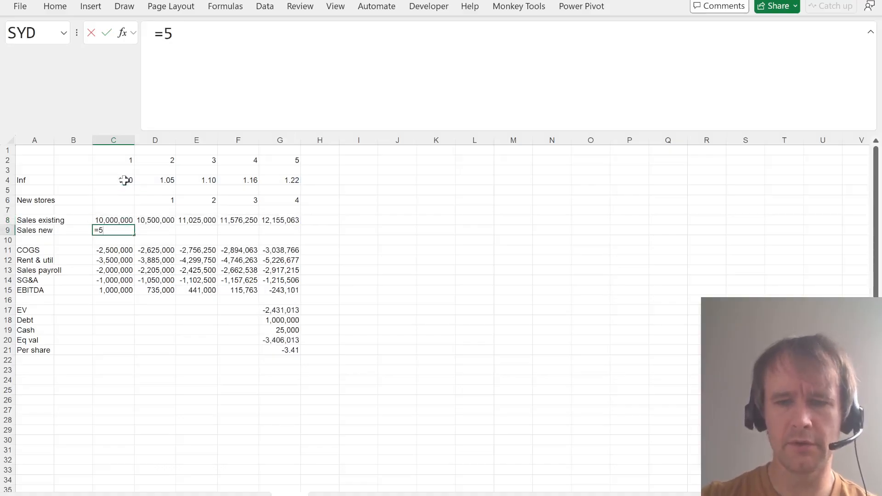
text(00000*)
key(Up)
key(Up)
key(Up)
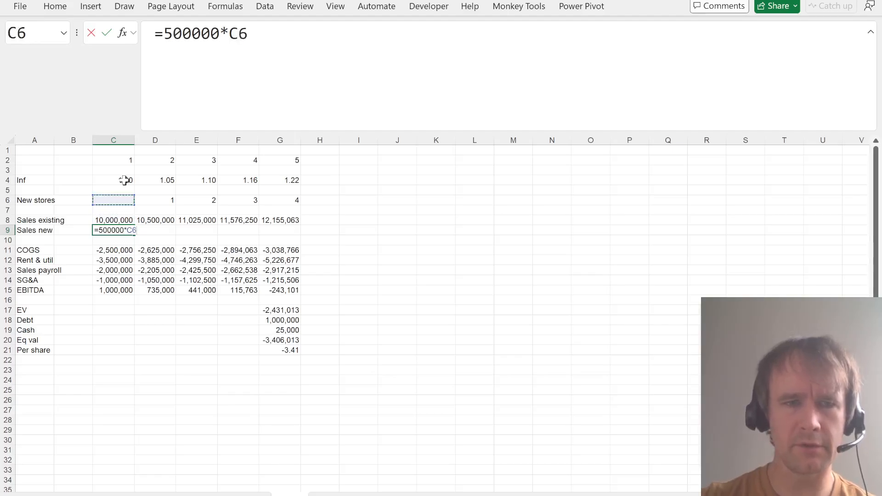
key(ctrl+shift+Right)
text(*)
key(Up)
key(Up)
key(Up)
key(Up)
key(Up)
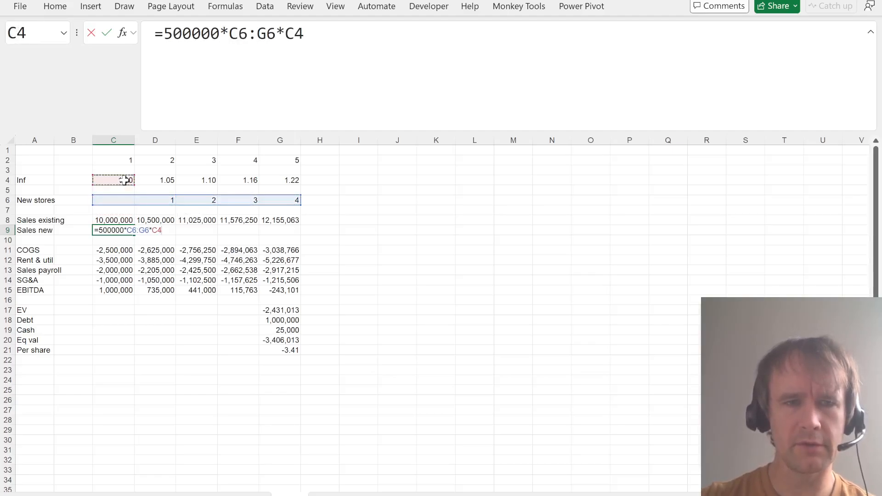
key(ctrl+shift+Right)
key(Return)
Examine the cost and EBITDA formulas in rows 12 to 15 of the model
key(Down)
key(Down)
key(Right)
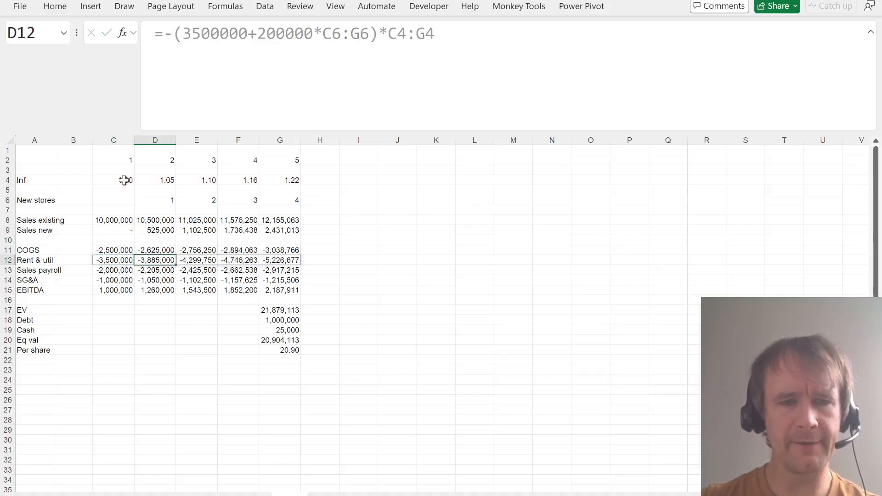
key(Down)
key(Left)
key(Down)
key(Down)
key(F2)
key(Escape)
key(Up)
key(Up)
key(Up)
key(Up)
key(Up)
key(Up)
key(Up)
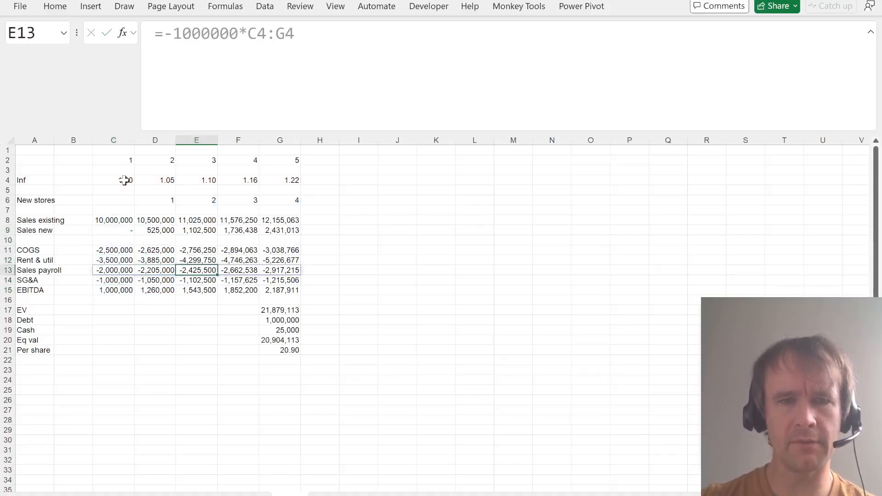
Answer bonus question B1 in F27 with a pasted link to the year 5 existing sales, =Model!$G$8
key(ctrl+Right)
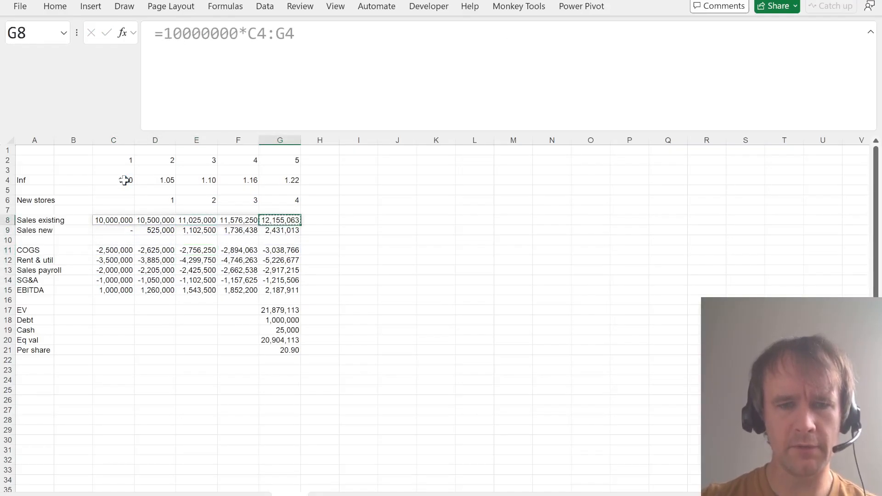
key(ctrl+Page_Up)
key(alt+h)
key(v)
key(n)
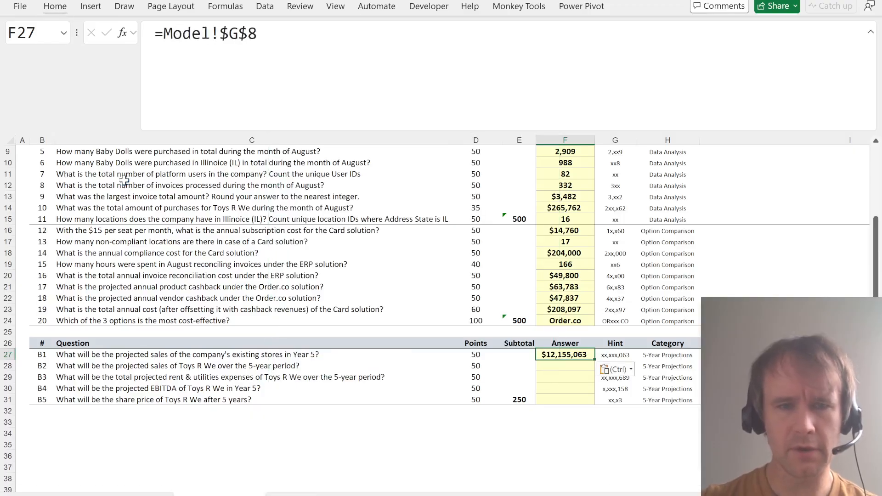
Answer bonus question B2 in F28 by summing existing and new sales over five years, Model!C8:G9
key(Down)
text(=su)
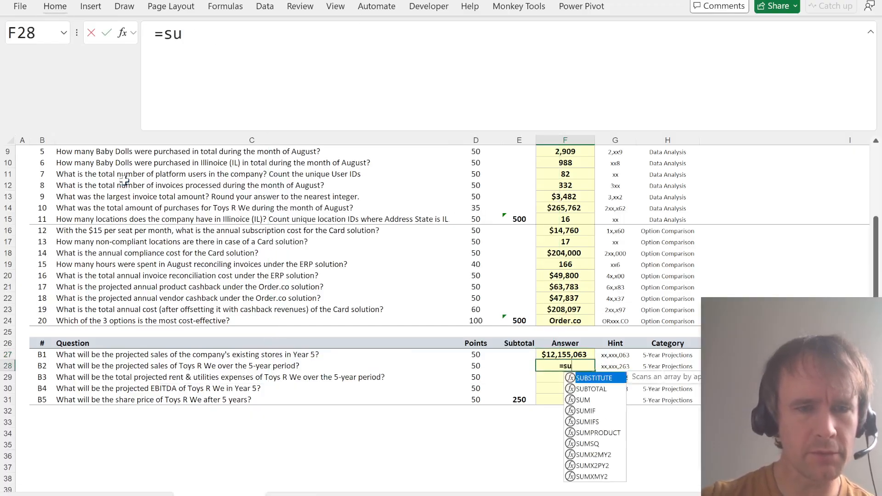
key(Tab)
key(ctrl+Page_Up)
key(ctrl+Page_Down)
key(ctrl+Page_Down)
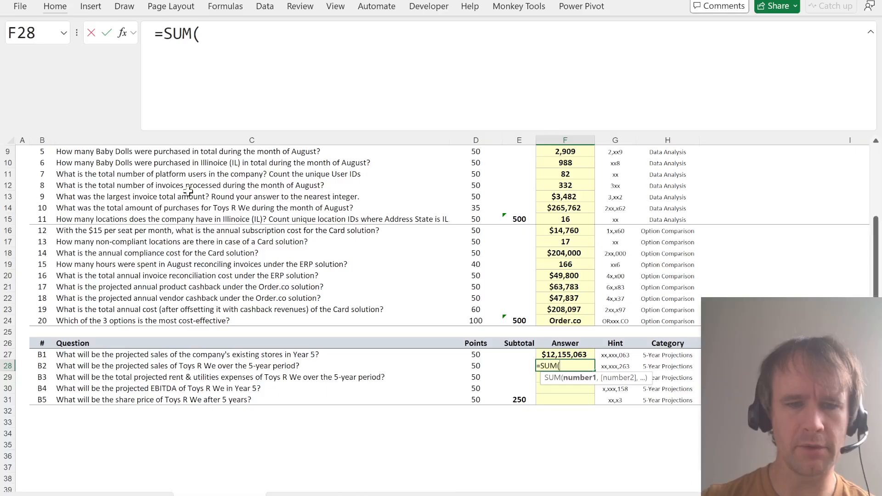
click(113, 221)
key(ctrl+shift+Right)
key(shift+Down)
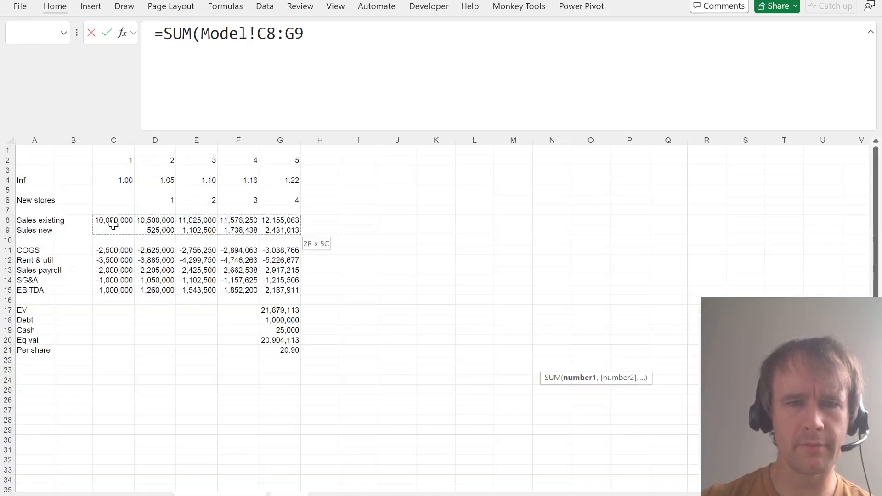
key(Return)
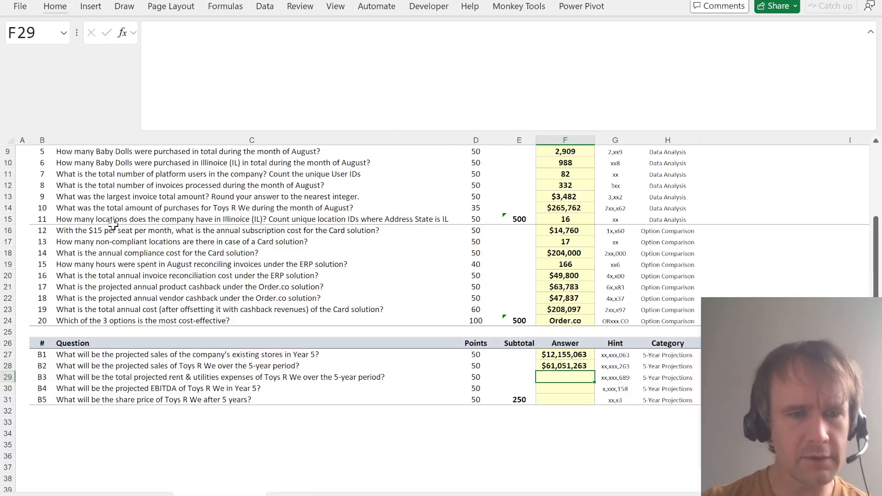
Answer bonus question B3 in F29 with the five-year rent and utilities total, =SUM(Model!C12#)
text(=sum()
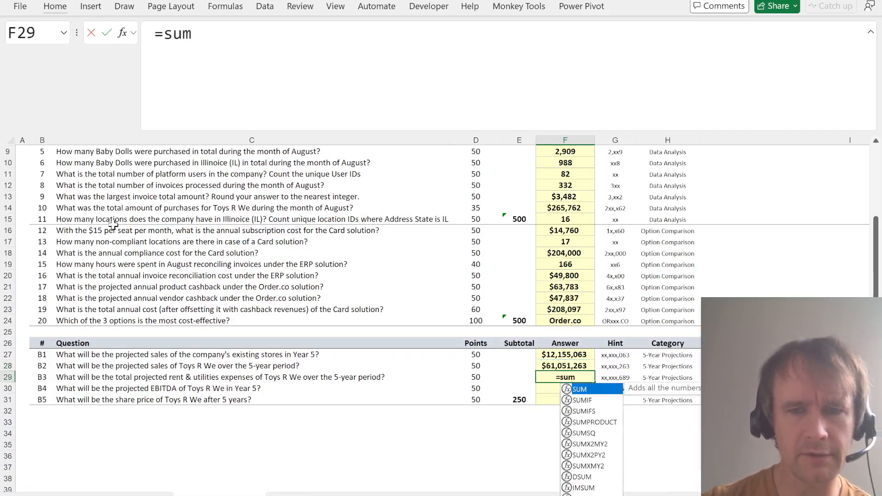
key(ctrl+Page_Down)
key(ctrl+Page_Up)
key(ctrl+Page_Up)
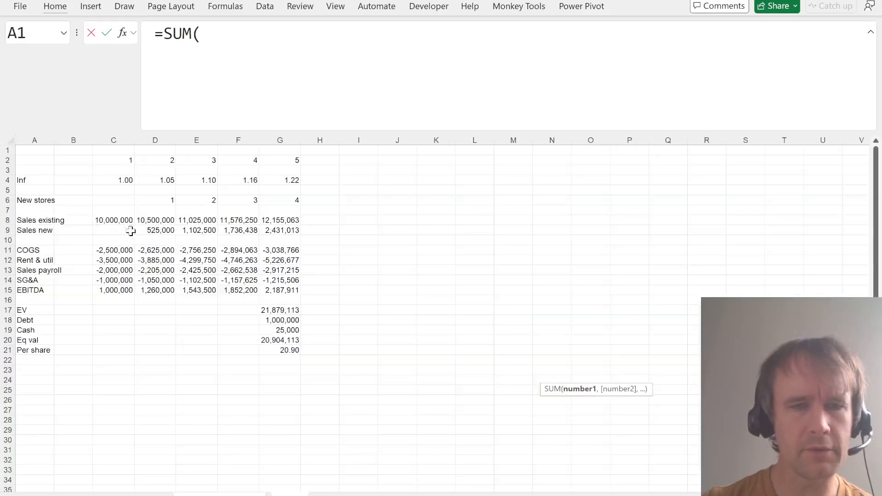
click(104, 258)
text(#)
key(Return)
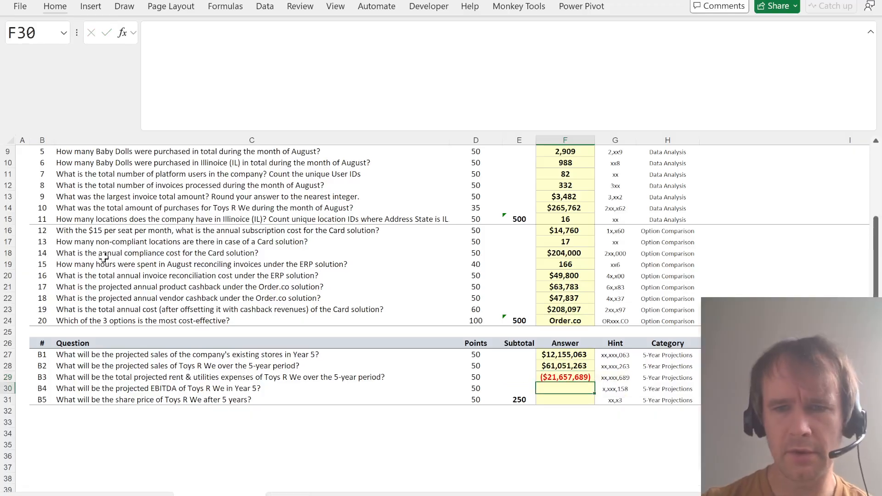
Reverse the sign of the rent and utilities answer in F29 with a minus before SUM
key(Up)
key(F2)
key(Home)
key(Right)
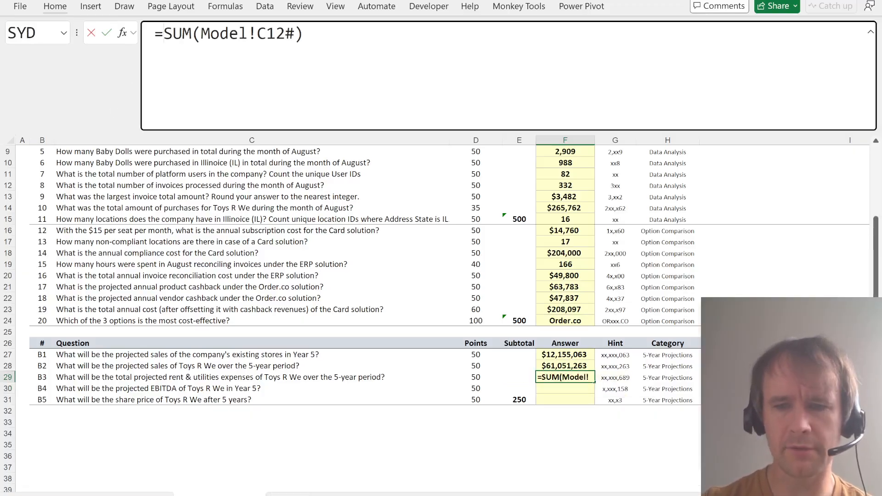
text(-)
key(Return)
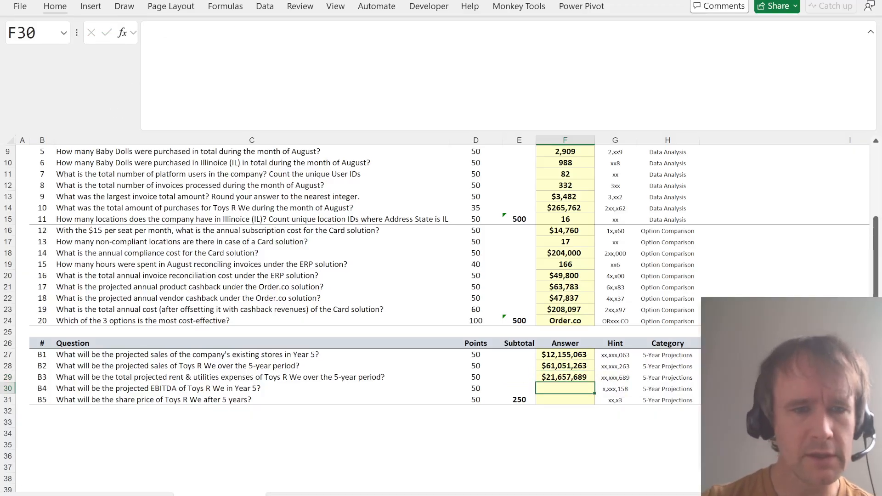
Link F30 to the year 5 EBITDA in Model!G15 and F31 to the per-share value in Model!G21
key(ctrl+Page_Down)
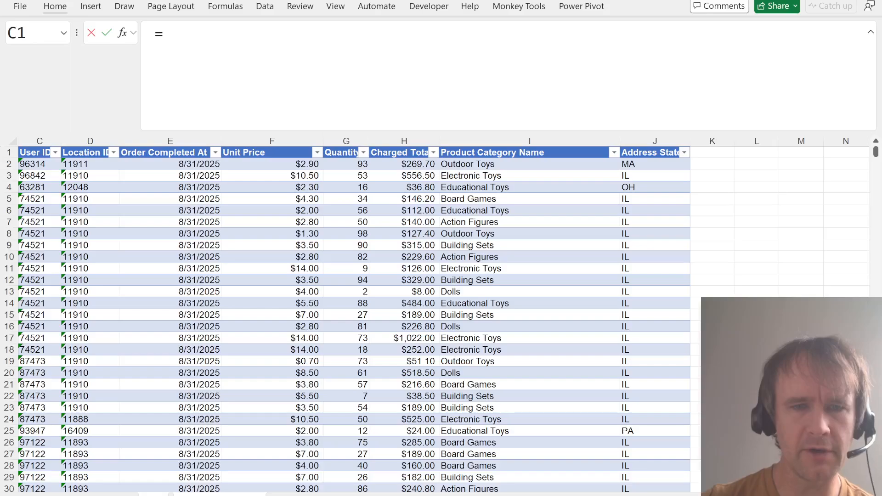
key(ctrl+Page_Down)
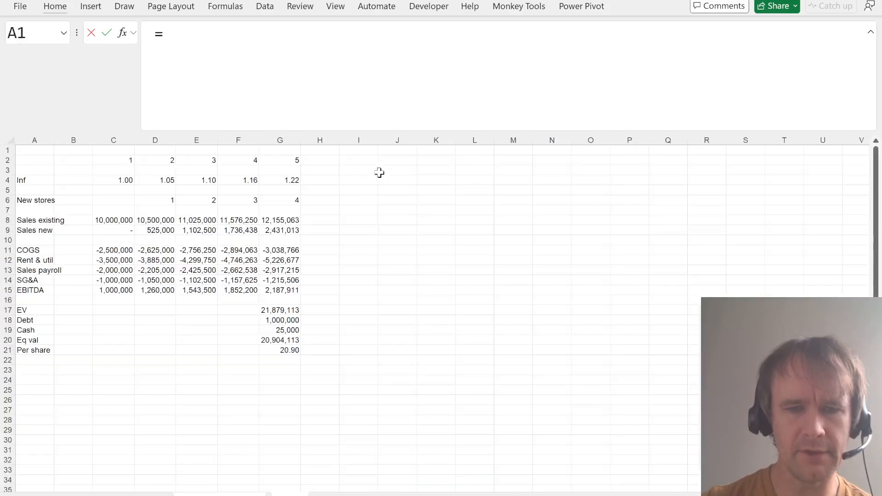
click(280, 290)
key(Return)
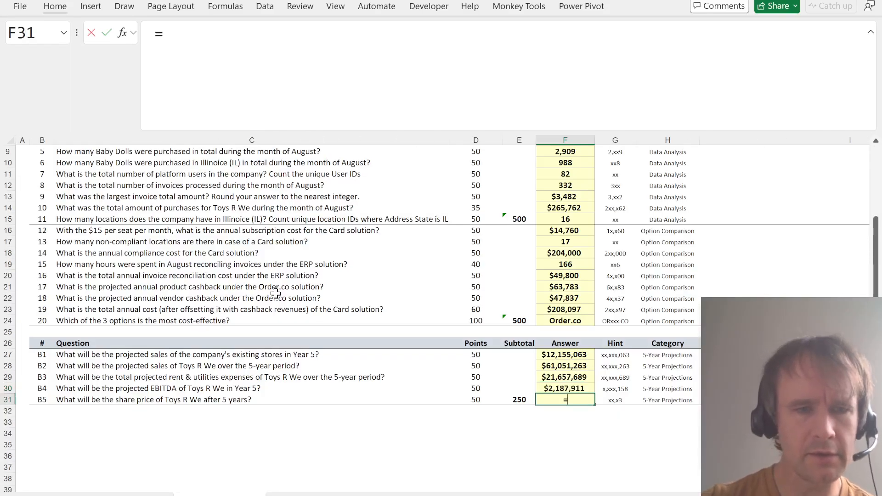
key(ctrl+Page_Down)
key(ctrl+Page_Down)
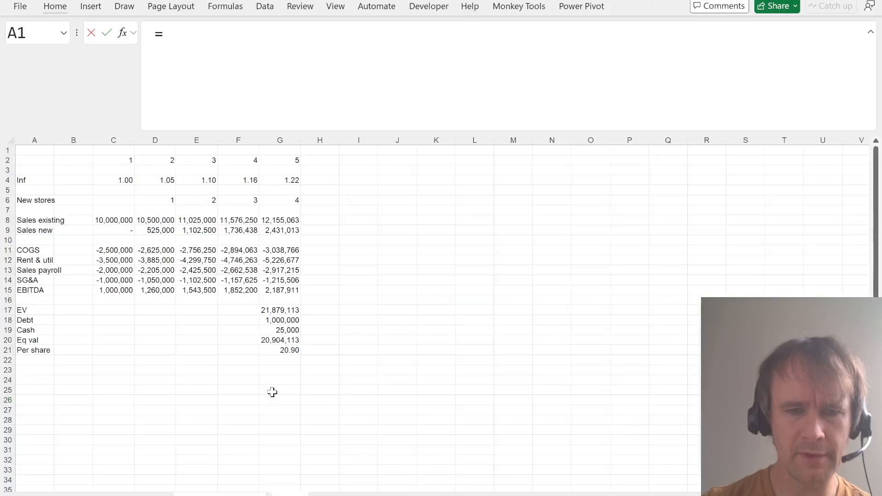
click(282, 350)
key(Return)
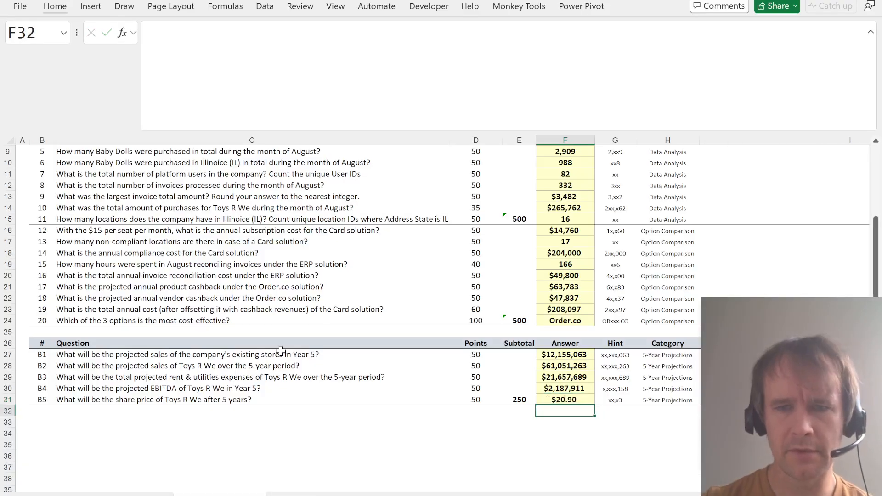
Examine the EV formula in Model!G17 and the year 5 EBITDA formula in Model!G15
key(Up)
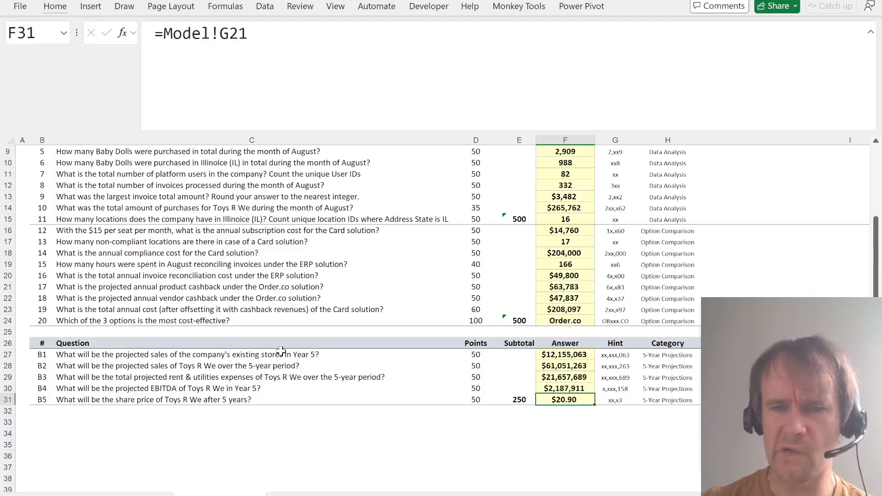
key(ctrl+Page_Down)
key(ctrl+Page_Down)
key(ctrl+Page_Down)
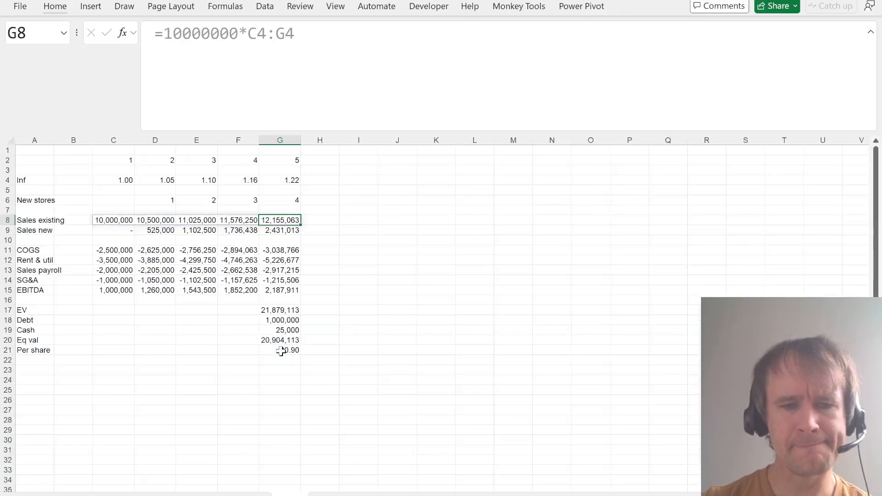
double_click(287, 309)
key(Escape)
key(Up)
key(Up)
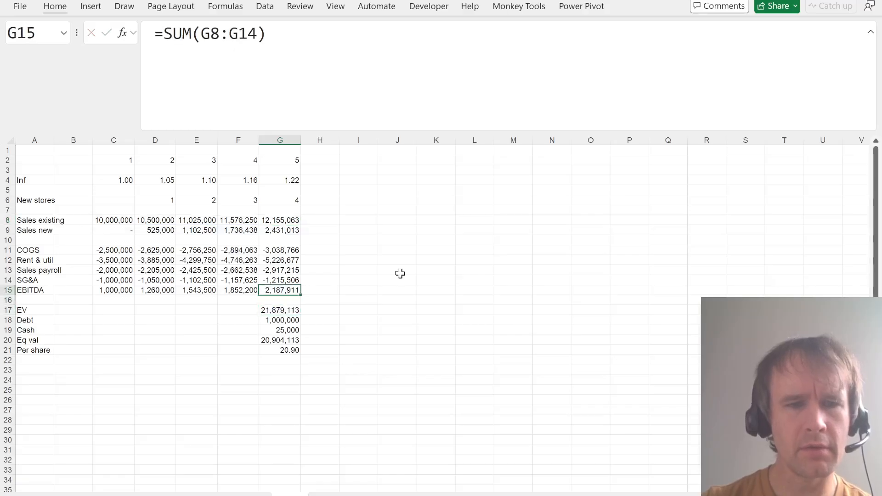
key(F2)
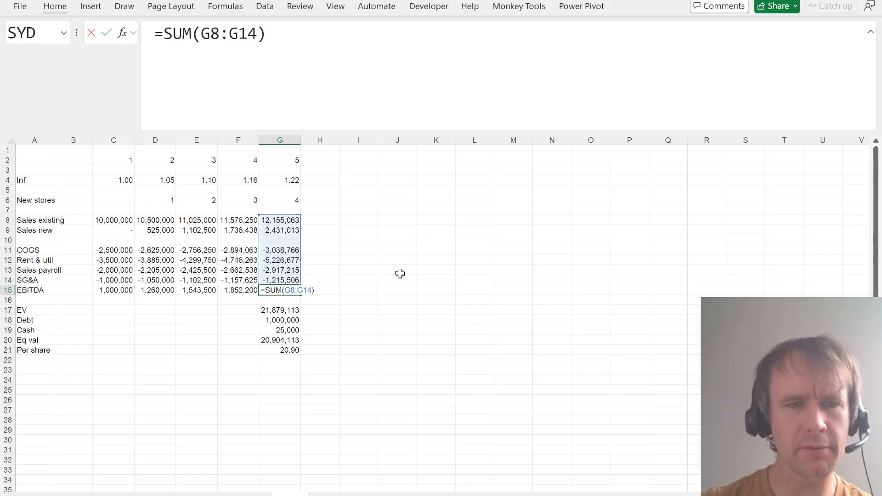
key(Escape)
Examine the year 5 COGS formula in G11 against the existing and new store sales in rows 8 and 9
key(Up)
key(Up)
key(Up)
key(Up)
key(Up)
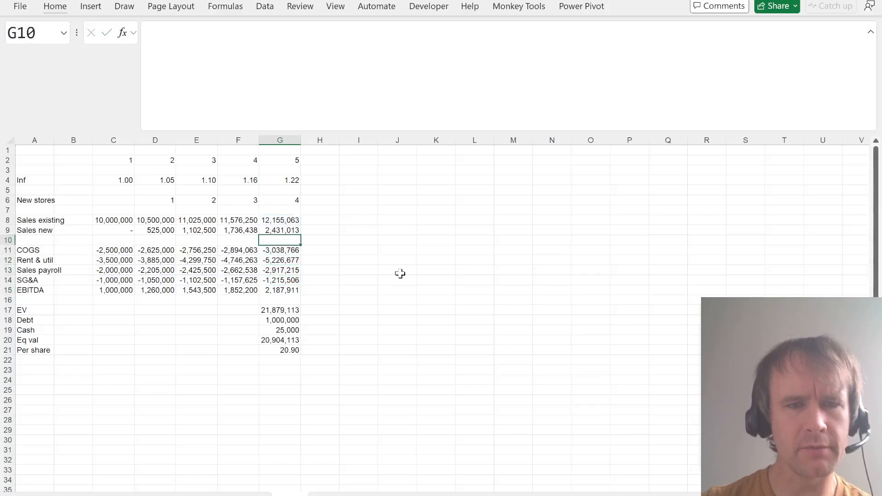
key(Up)
key(Up)
key(Down)
key(Down)
key(Down)
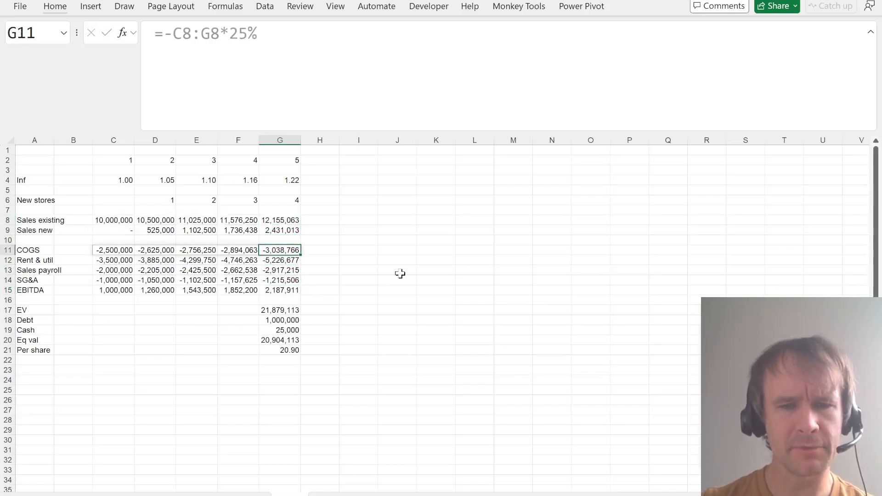
key(Up)
key(Up)
key(Up)
key(shift+Down)
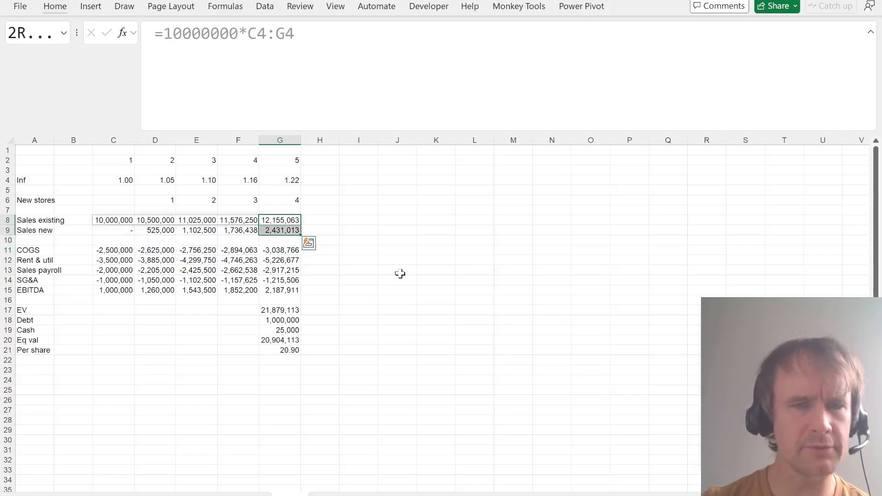
key(Left)
key(ctrl+Left)
key(Down)
key(Right)
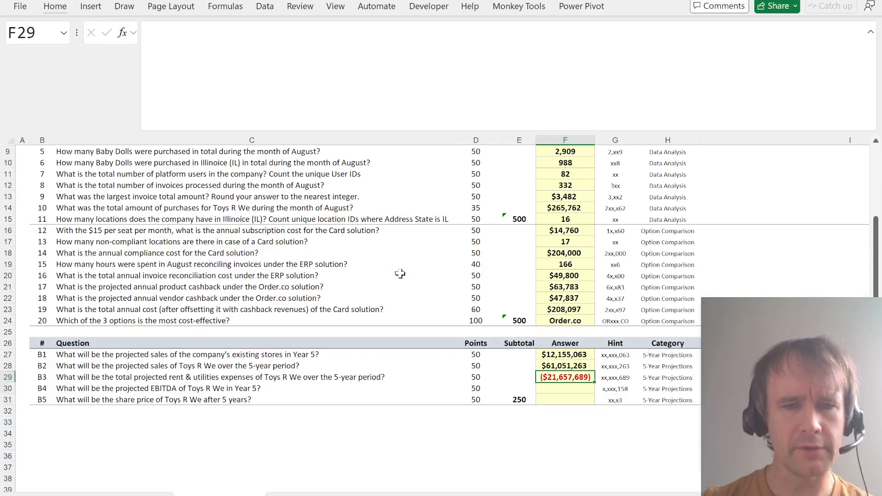
Undo the recent edits back to the sales formulas in Model row 8, and redo them up to the new sales formula in C9
key(Up)
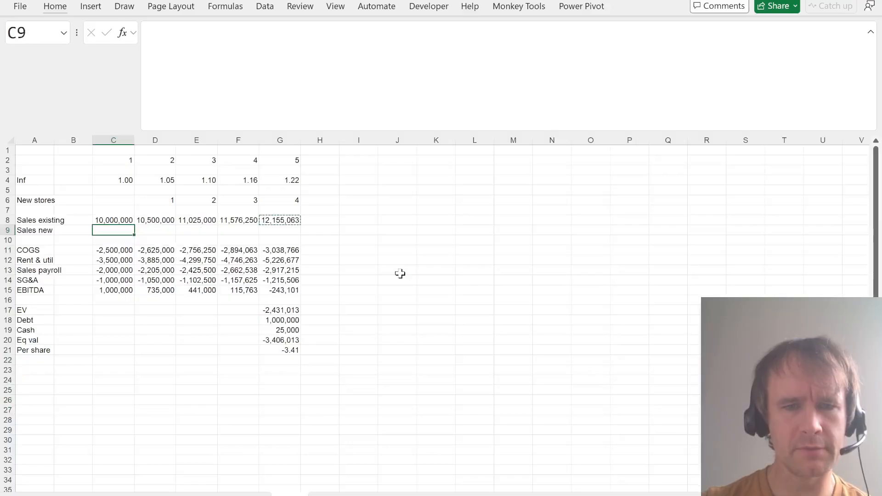
key(ctrl+z)
key(ctrl+z)
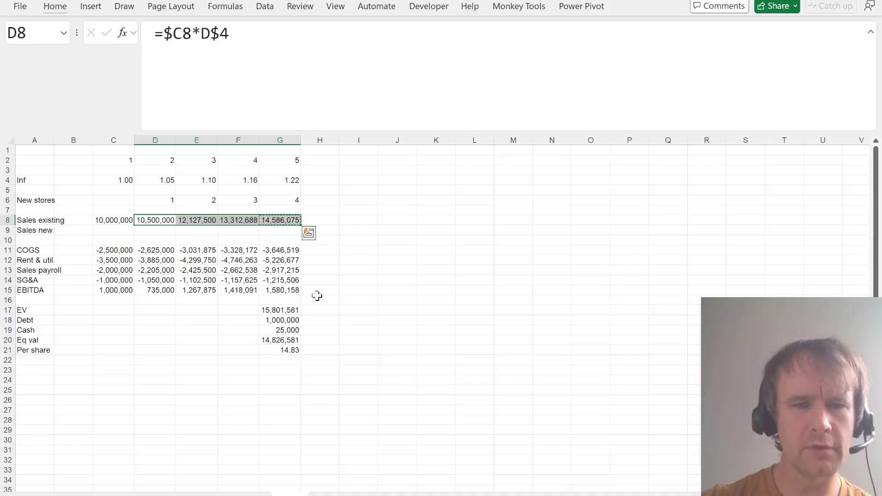
key(Delete)
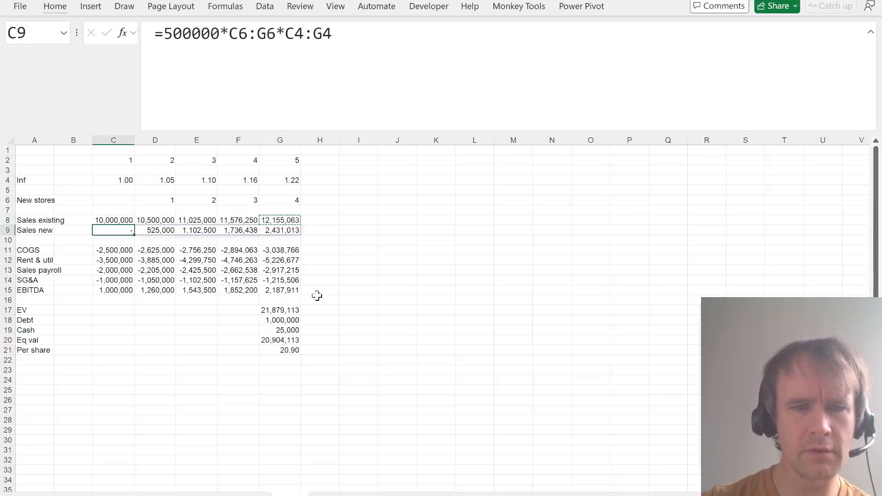
Rewrite the COGS formula in Model!C11 to cover existing and new sales, =-BYCOL(C8:G9,SUM)*25%, after checking the EBITDA sum in G15
click(279, 289)
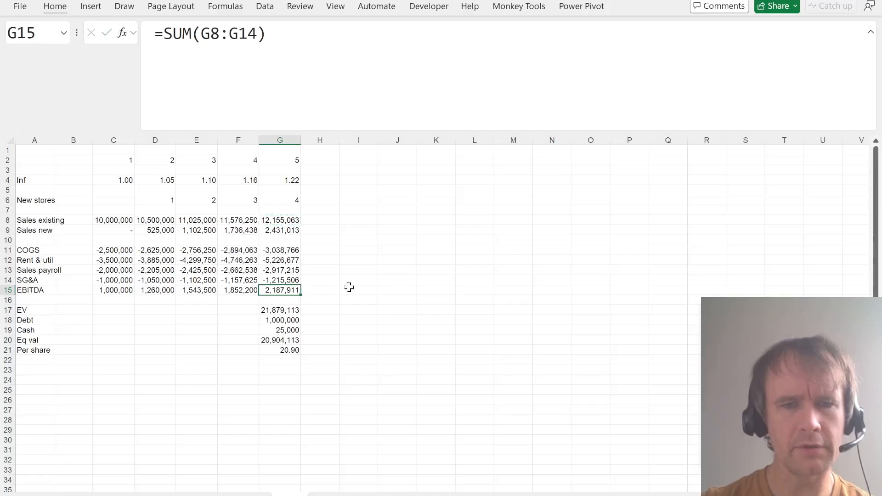
key(F2)
key(Escape)
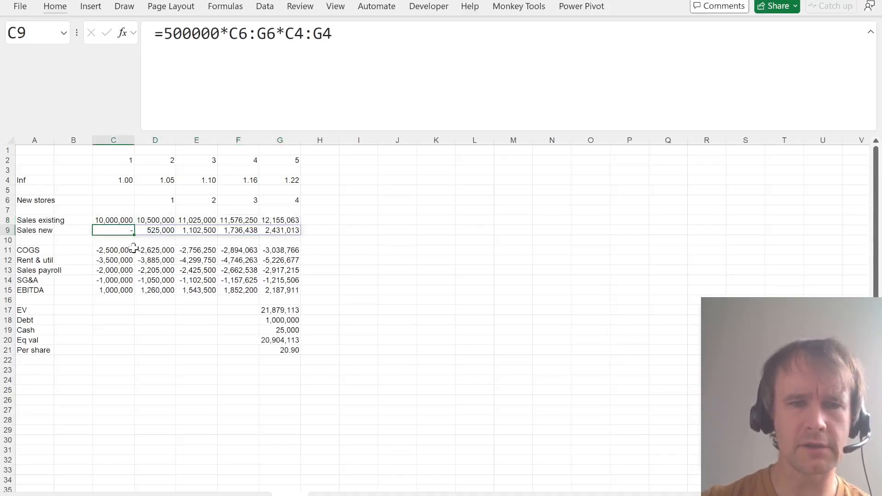
click(132, 249)
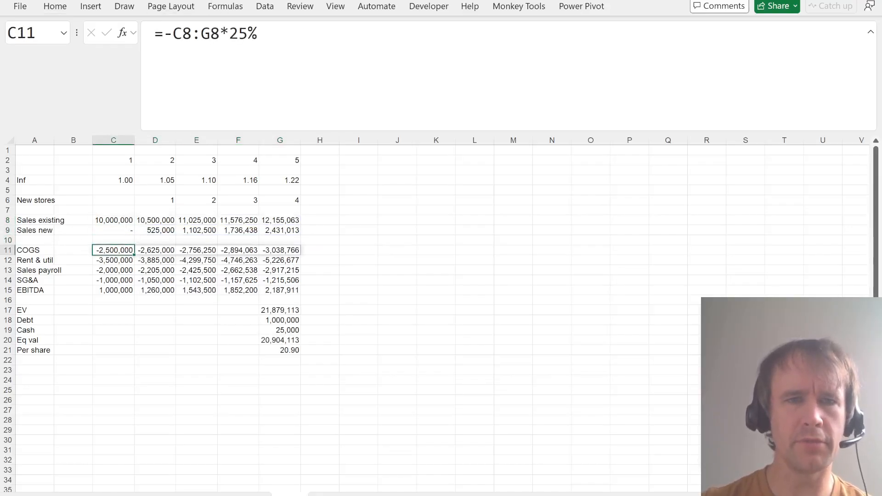
click(172, 34)
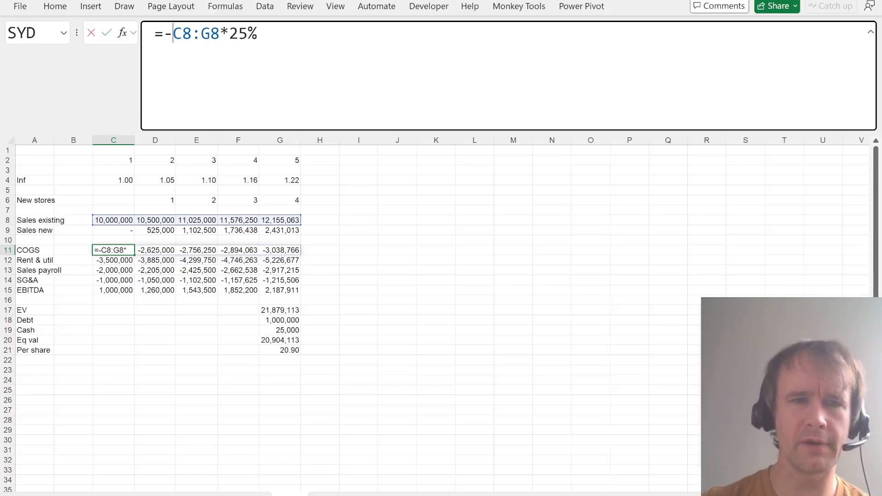
text(by)
key(Tab)
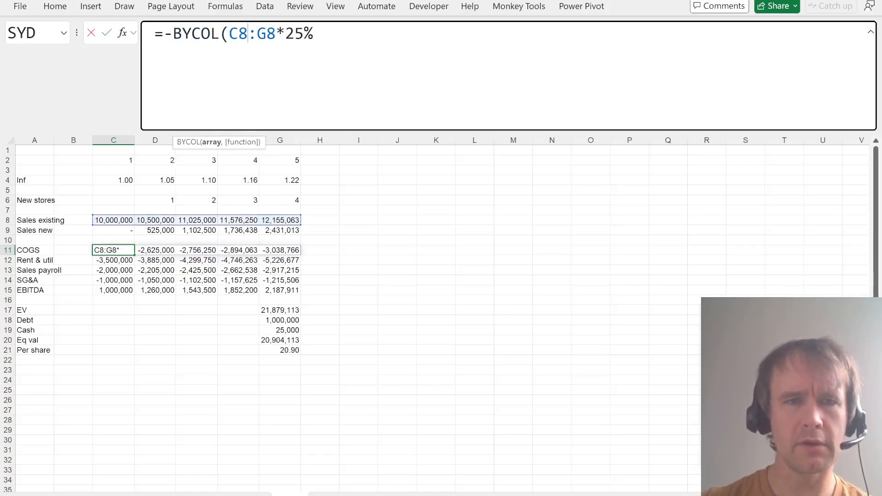
key(BackSpace)
text(9,sum))
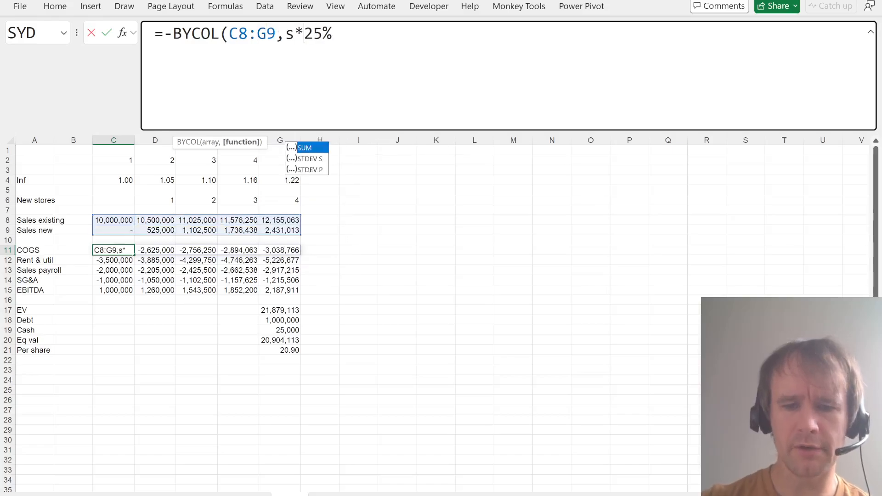
key(Return)
Transfer the per-share value from Model!G21 to the B5 answer in F31, $14.83
key(Up)
key(Right)
key(Down)
key(Down)
key(Down)
key(Down)
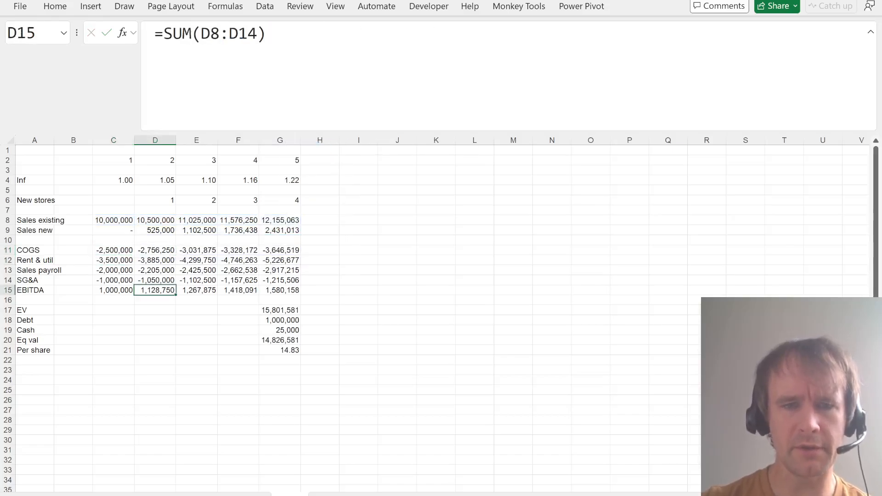
key(Right)
key(Right)
key(Right)
key(Down)
key(Down)
key(Down)
key(Down)
key(Down)
key(Down)
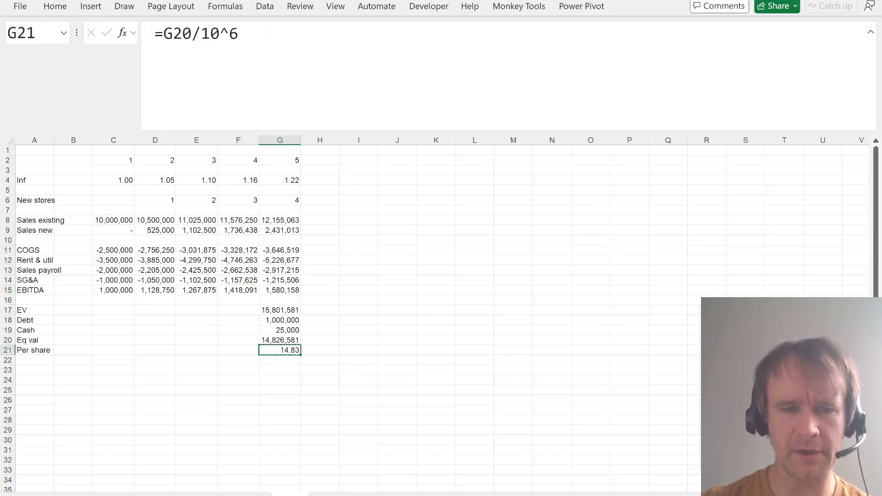
key(ctrl+Page_Up)
key(Down)
key(Down)
key(Down)
key(Down)
key(alt)
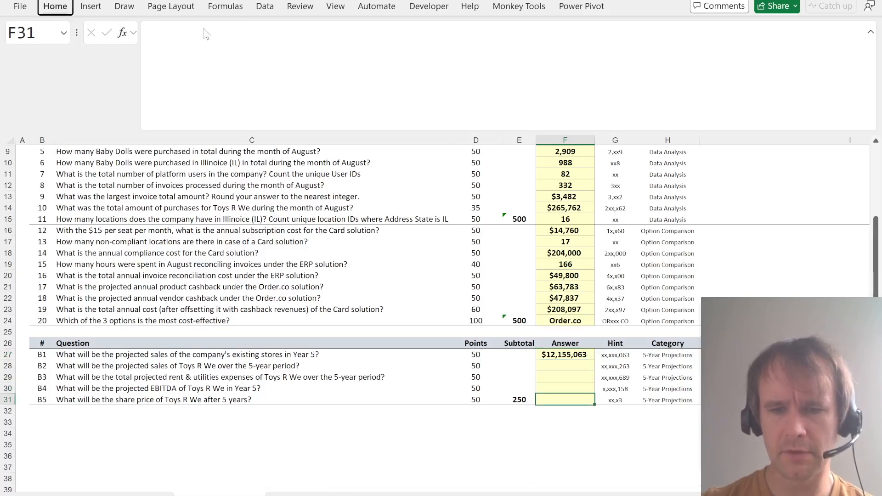
text($14.83)
Answer bonus question B2 in F28 with the five-year sum of existing and new sales, =SUM(Model!C8:G9)
key(Up)
key(Up)
key(Up)
text(=sum()
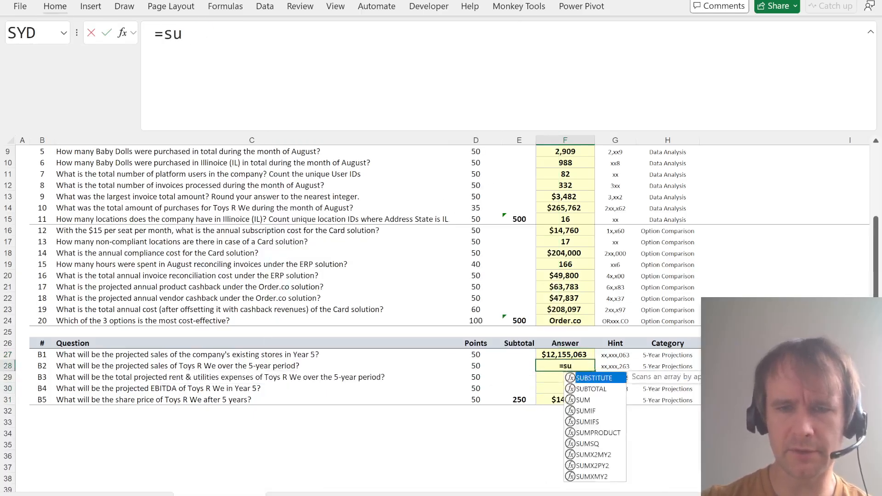
key(ctrl+Page_Up)
key(ctrl+Page_Down)
key(ctrl+Page_Down)
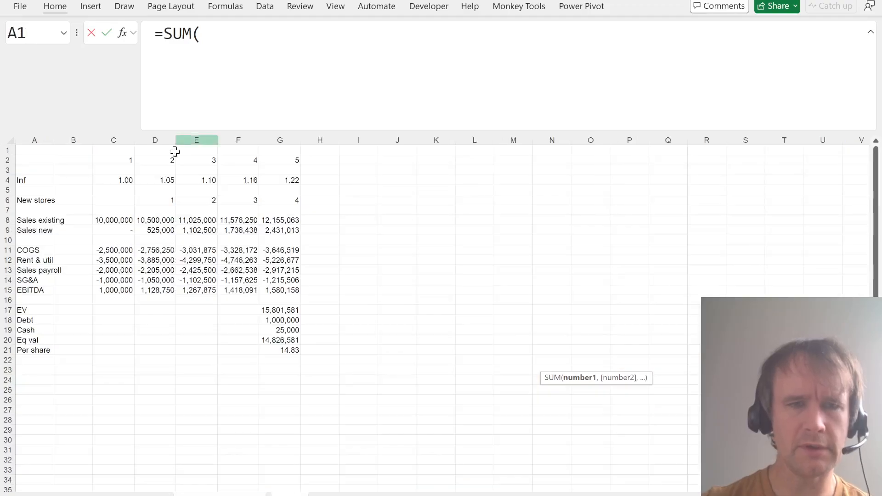
click(107, 224)
key(ctrl+shift+Right)
key(ctrl+shift+Down)
key(Return)
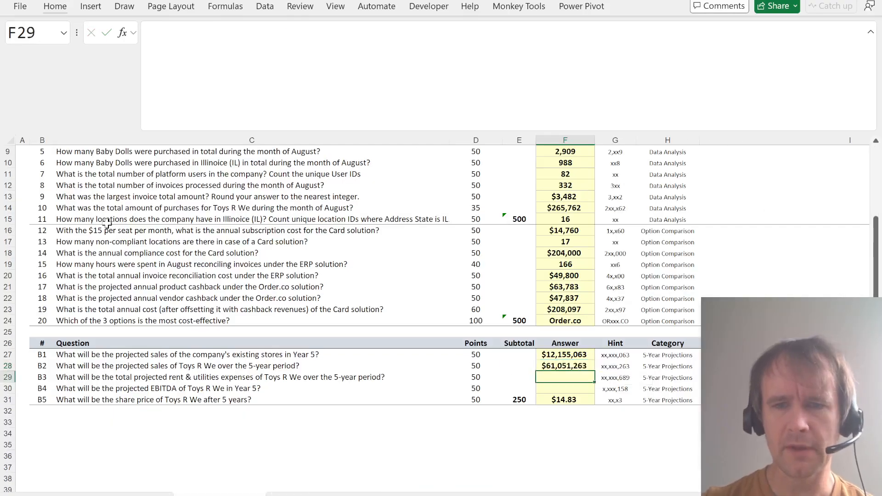
Answer bonus question B3 in F29 with the positive five-year rent and utilities total, =-SUM(Model!C12#)
text(=)
key(ctrl+Page_Up)
text(sum()
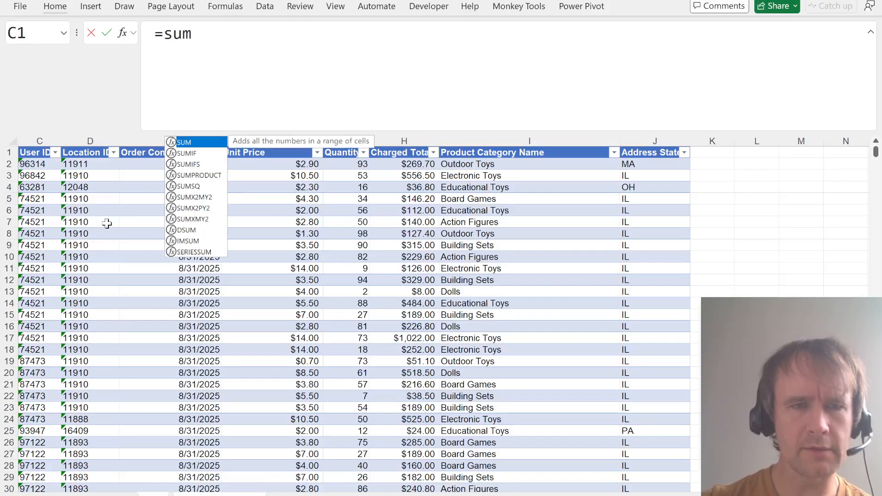
key(ctrl+Page_Down)
key(ctrl+Page_Down)
click(100, 266)
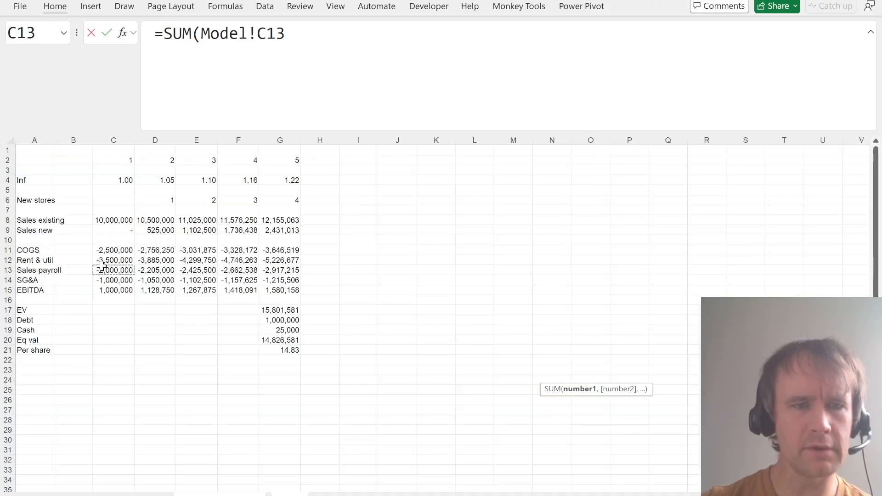
key(Up)
key(ctrl+shift+Right)
key(Return)
key(Up)
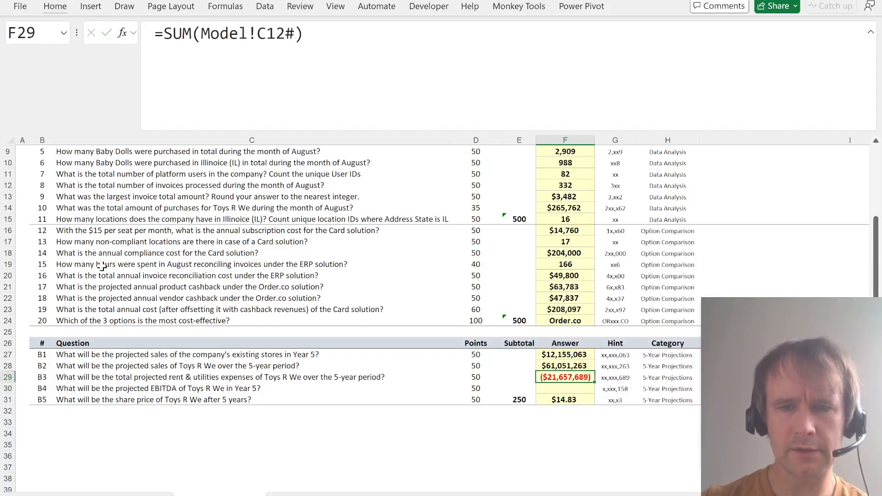
click(164, 34)
key(Return)
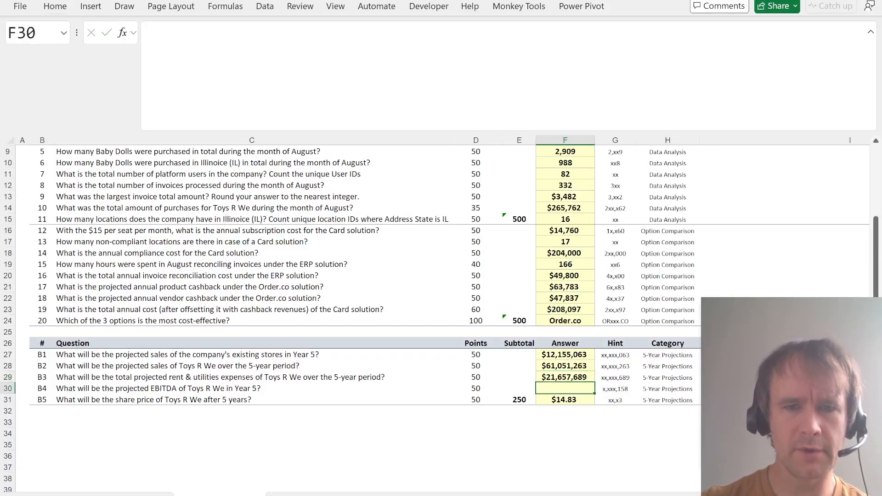
Answer bonus question B4 in F30 by linking it to the year 5 EBITDA, =Model!G15
text(=)
key(ctrl+Page_Up)
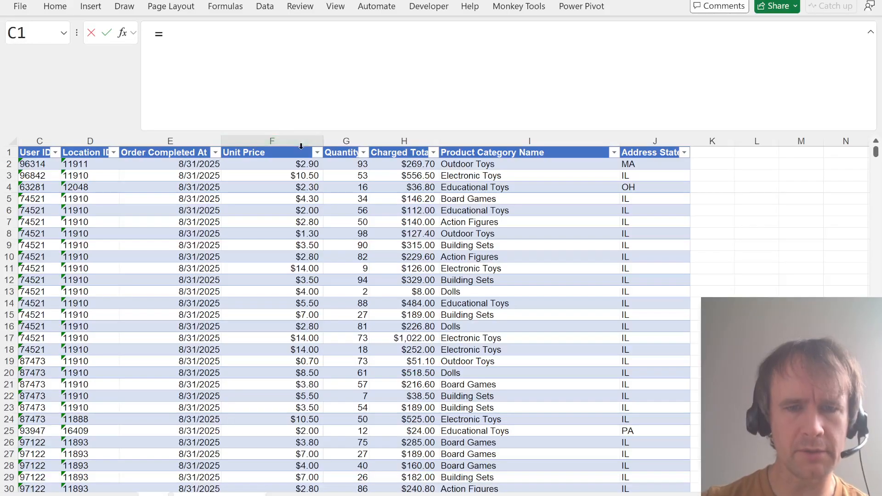
key(ctrl+Page_Down)
key(ctrl+Page_Down)
click(281, 288)
key(Return)
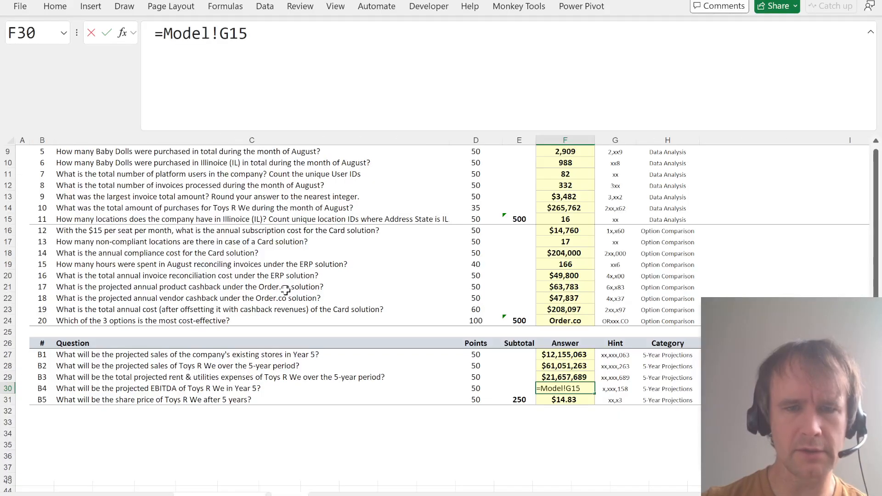
Copy the bonus answers F27:F31 and paste them into B1 to B5 on the Excel Esports game page in the browser
key(Up)
key(Up)
key(Up)
key(ctrl+shift+Down)
key(ctrl+c)
key(alt+Tab)
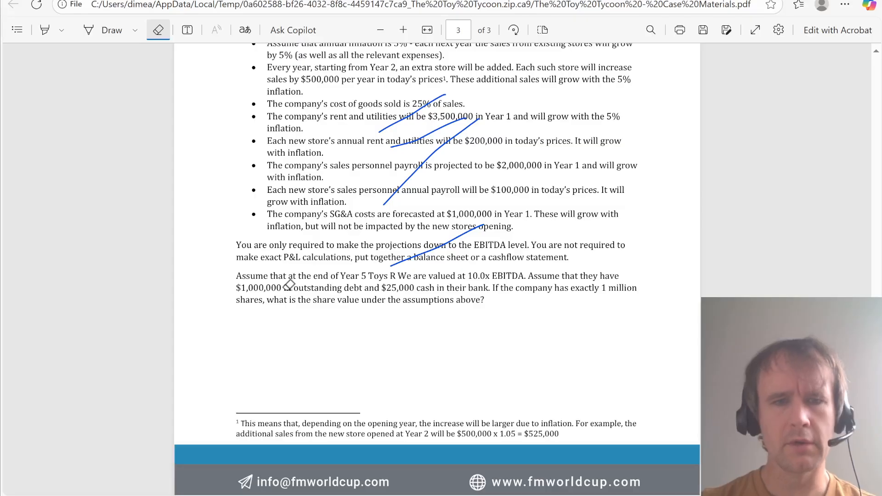
key(ctrl+Tab)
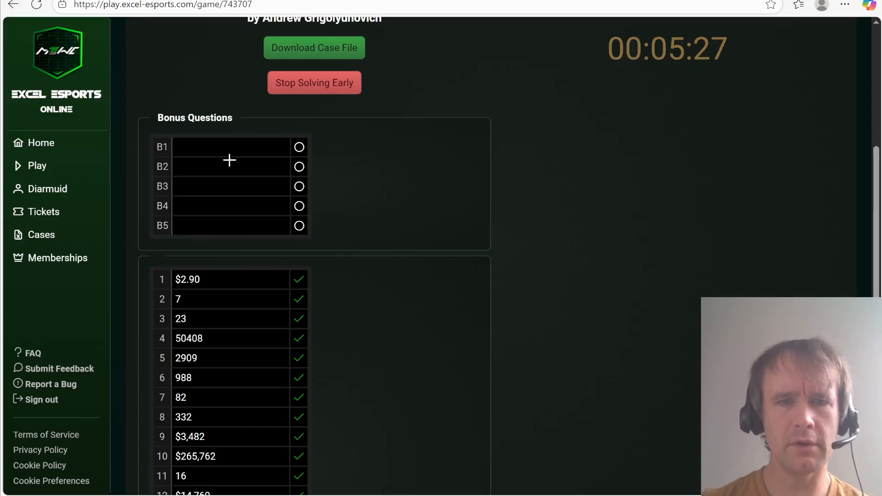
click(216, 147)
key(ctrl+v)
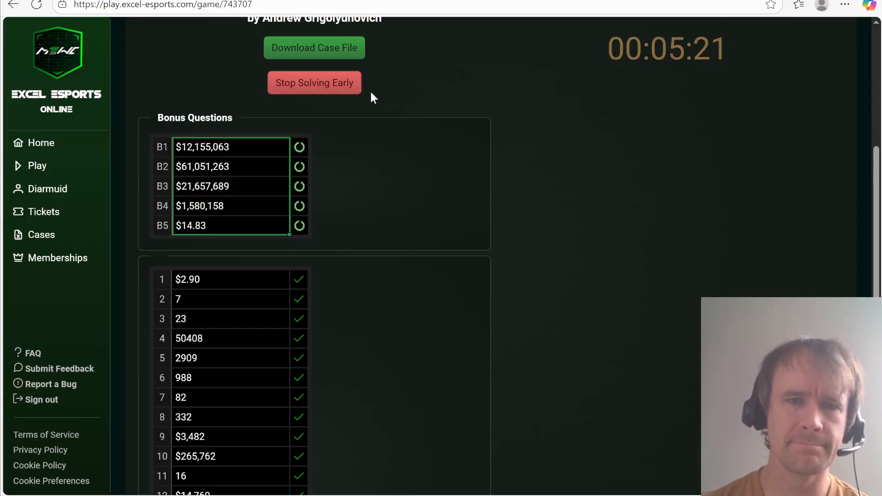
Stop solving The Toy Tycoon early on the game page and confirm ending the attempt
scroll(381, 223, down, 5)
scroll(368, 234, up, 5)
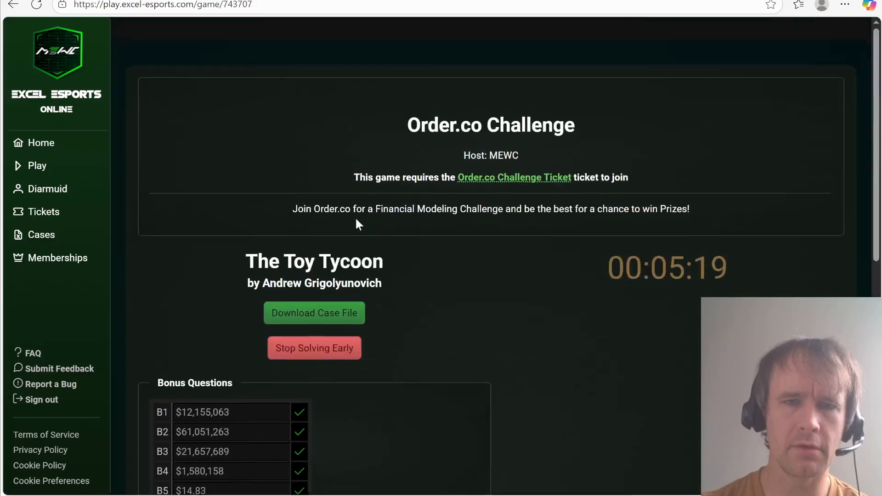
scroll(345, 276, down, 1)
click(331, 331)
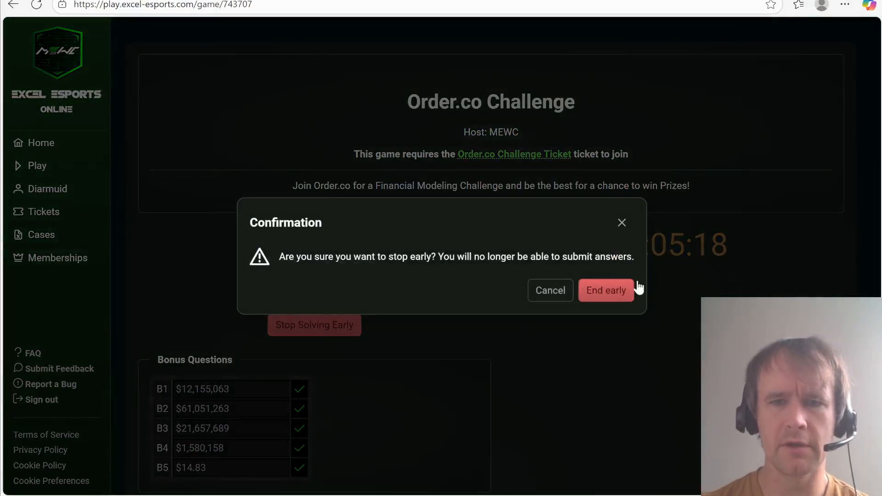
click(616, 290)
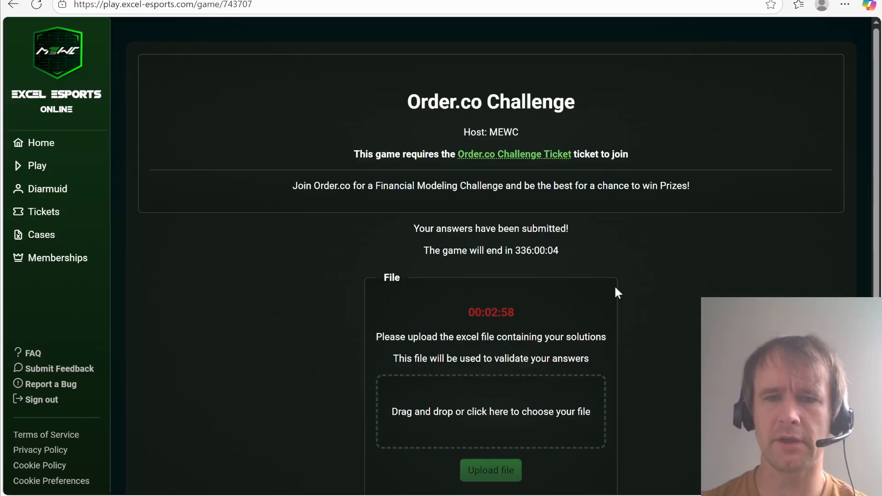